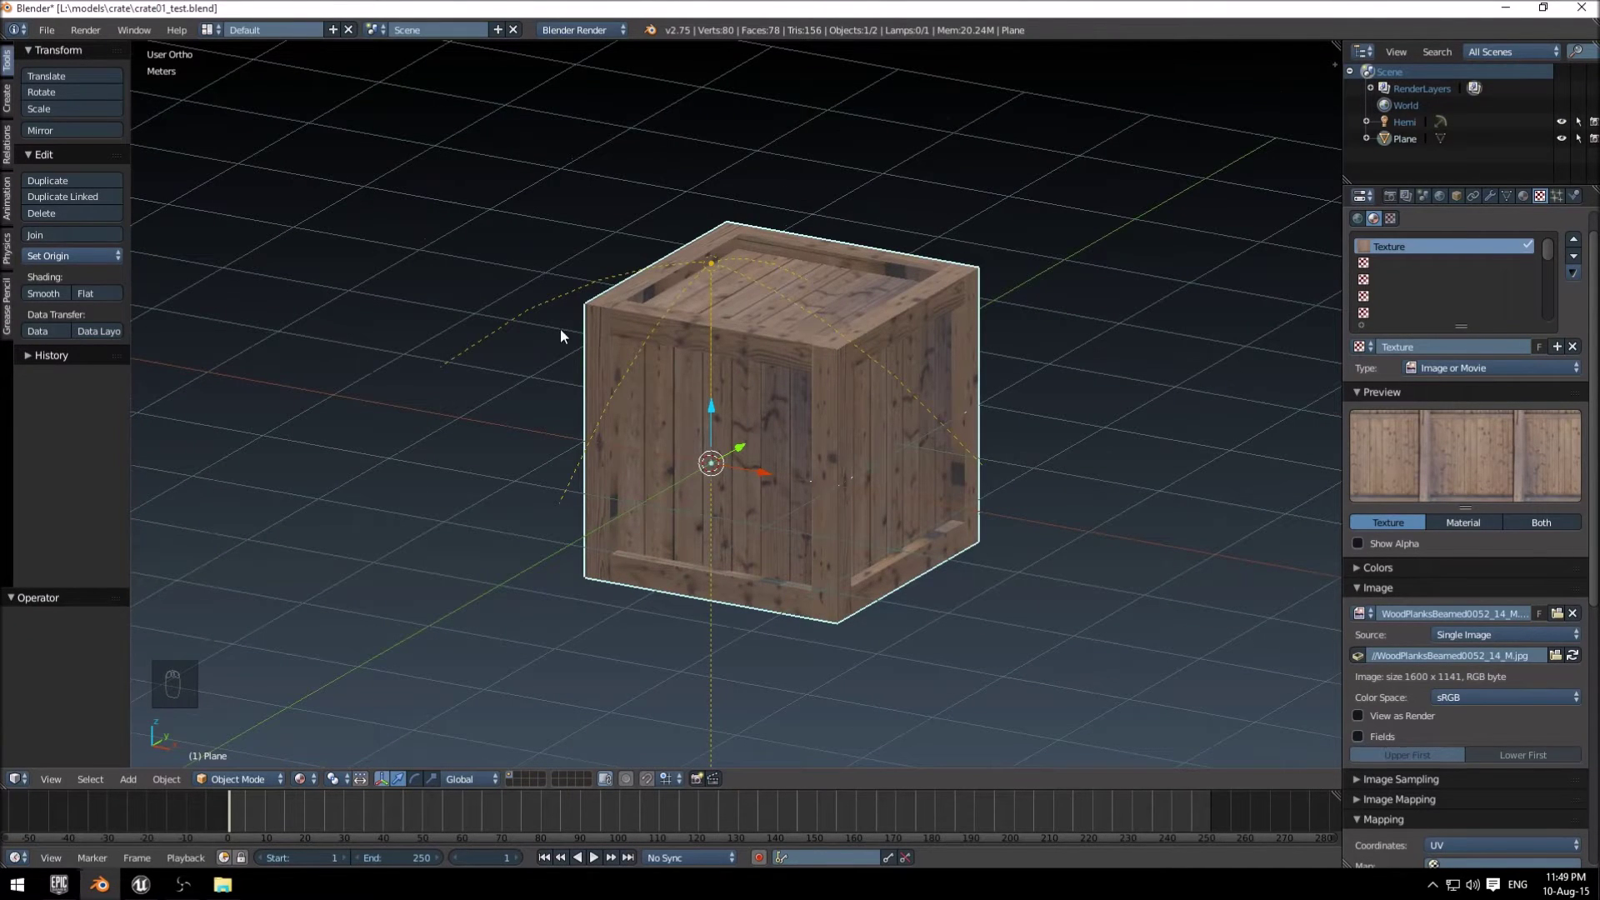
Split the viewport into two side-by-side areas and make the right one a UV/Image Editor.
{"action": "scroll", "coordinate": [754, 366], "scroll_direction": "up", "scroll_amount": 5}
{"action": "middle_click_drag", "start_coordinate": [753, 360], "coordinate": [913, 328]}
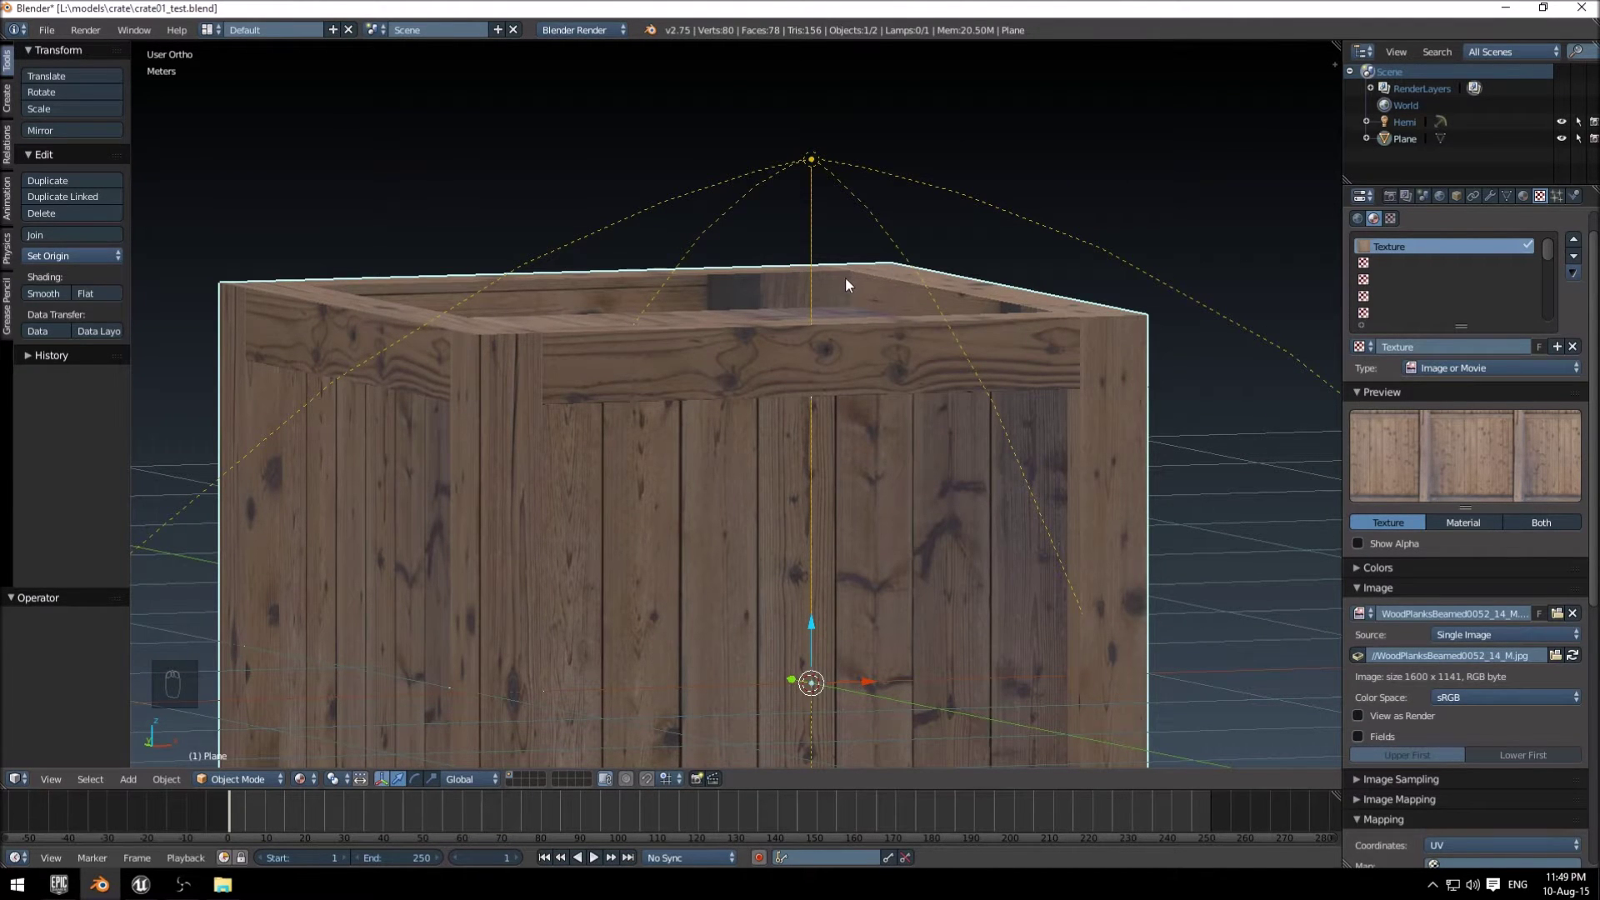
{"action": "middle_click_drag", "start_coordinate": [845, 277], "coordinate": [778, 297]}
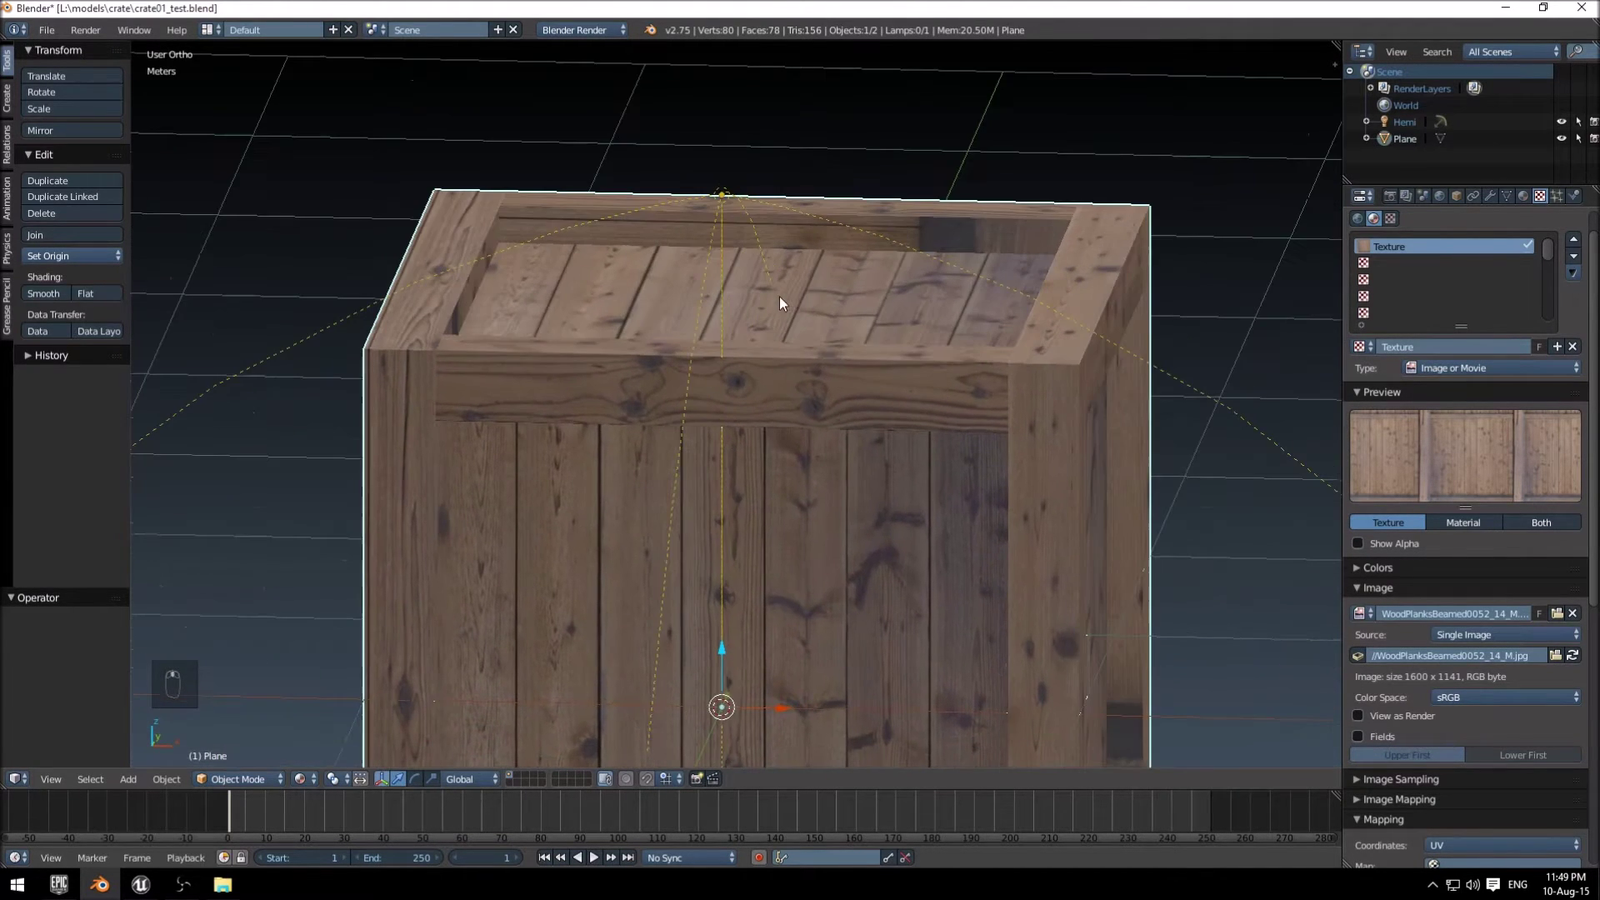
{"action": "right_click", "coordinate": [774, 42]}
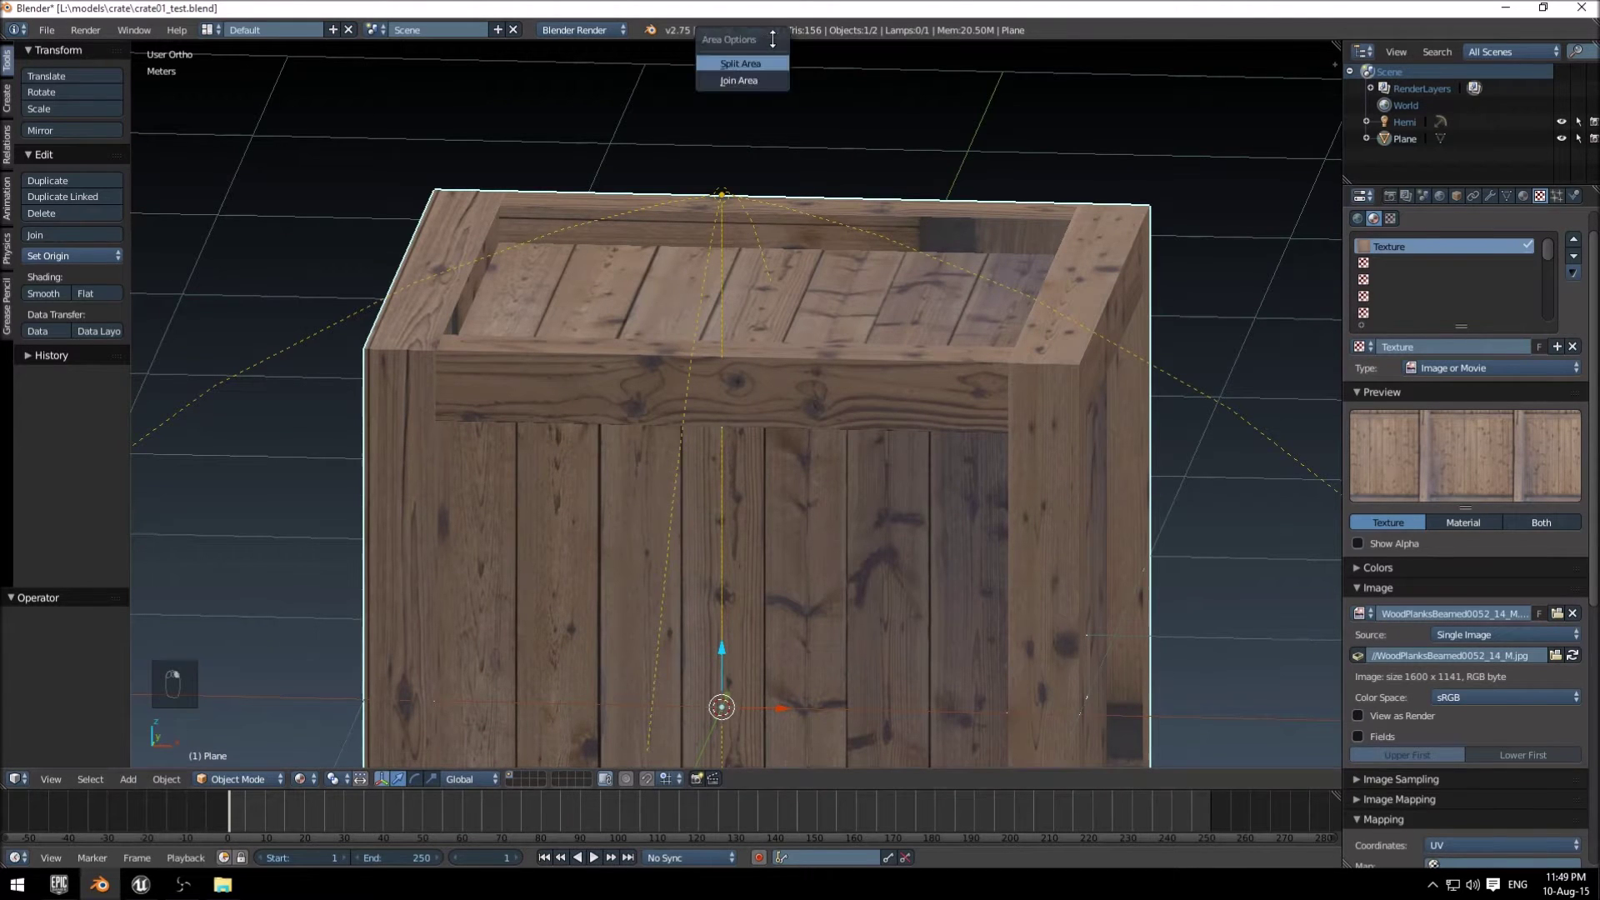
{"action": "left_click", "coordinate": [739, 63]}
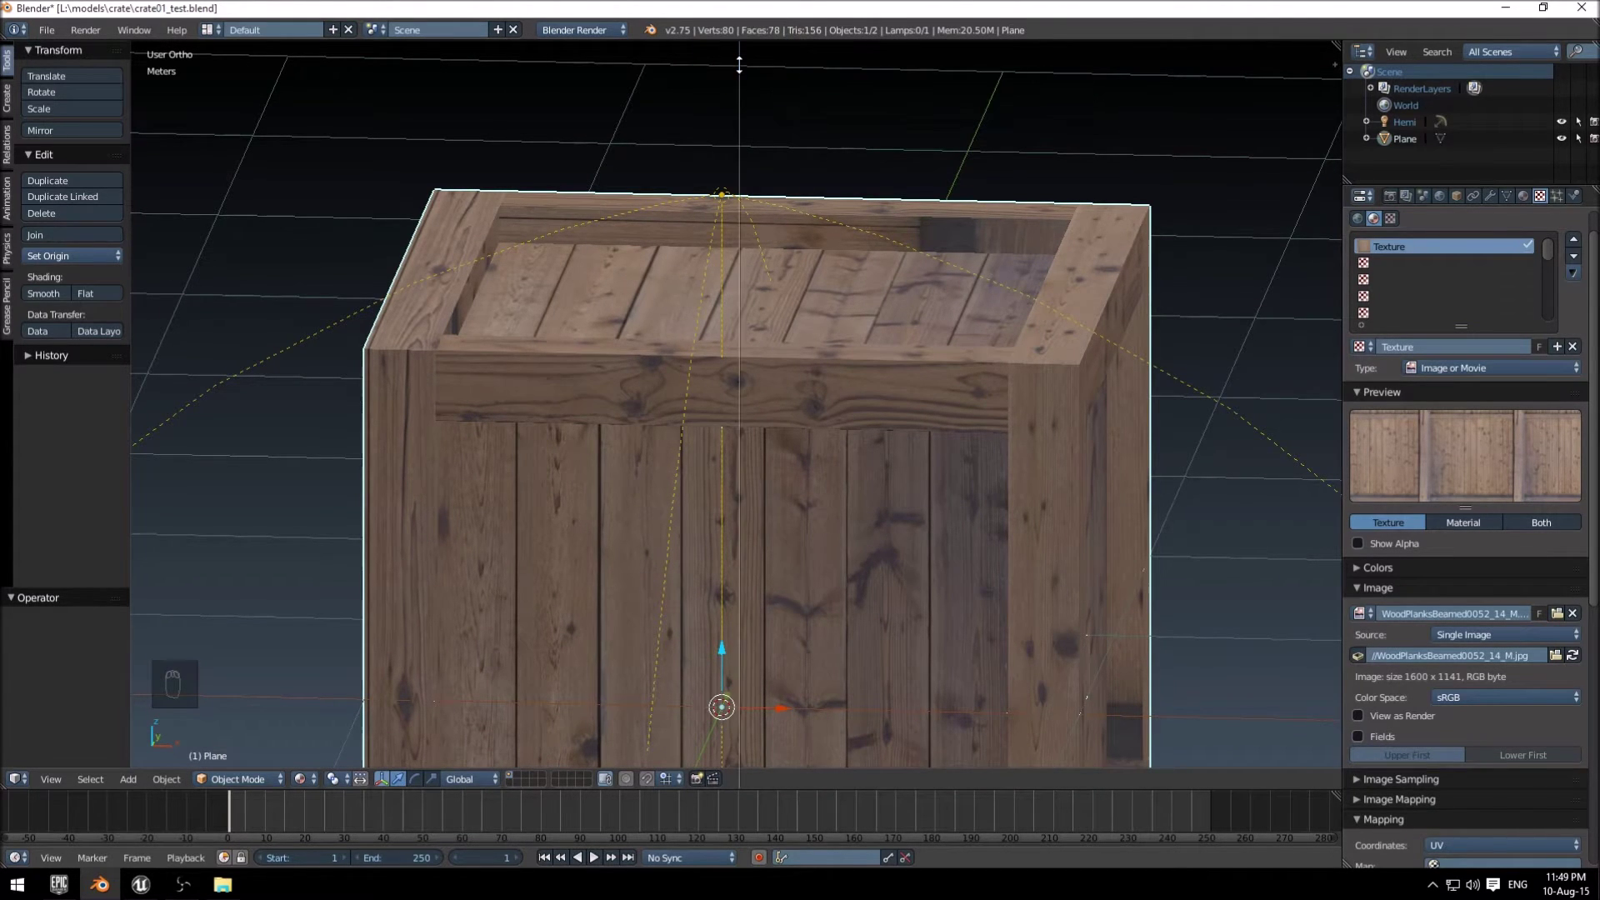
{"action": "left_click", "coordinate": [709, 416]}
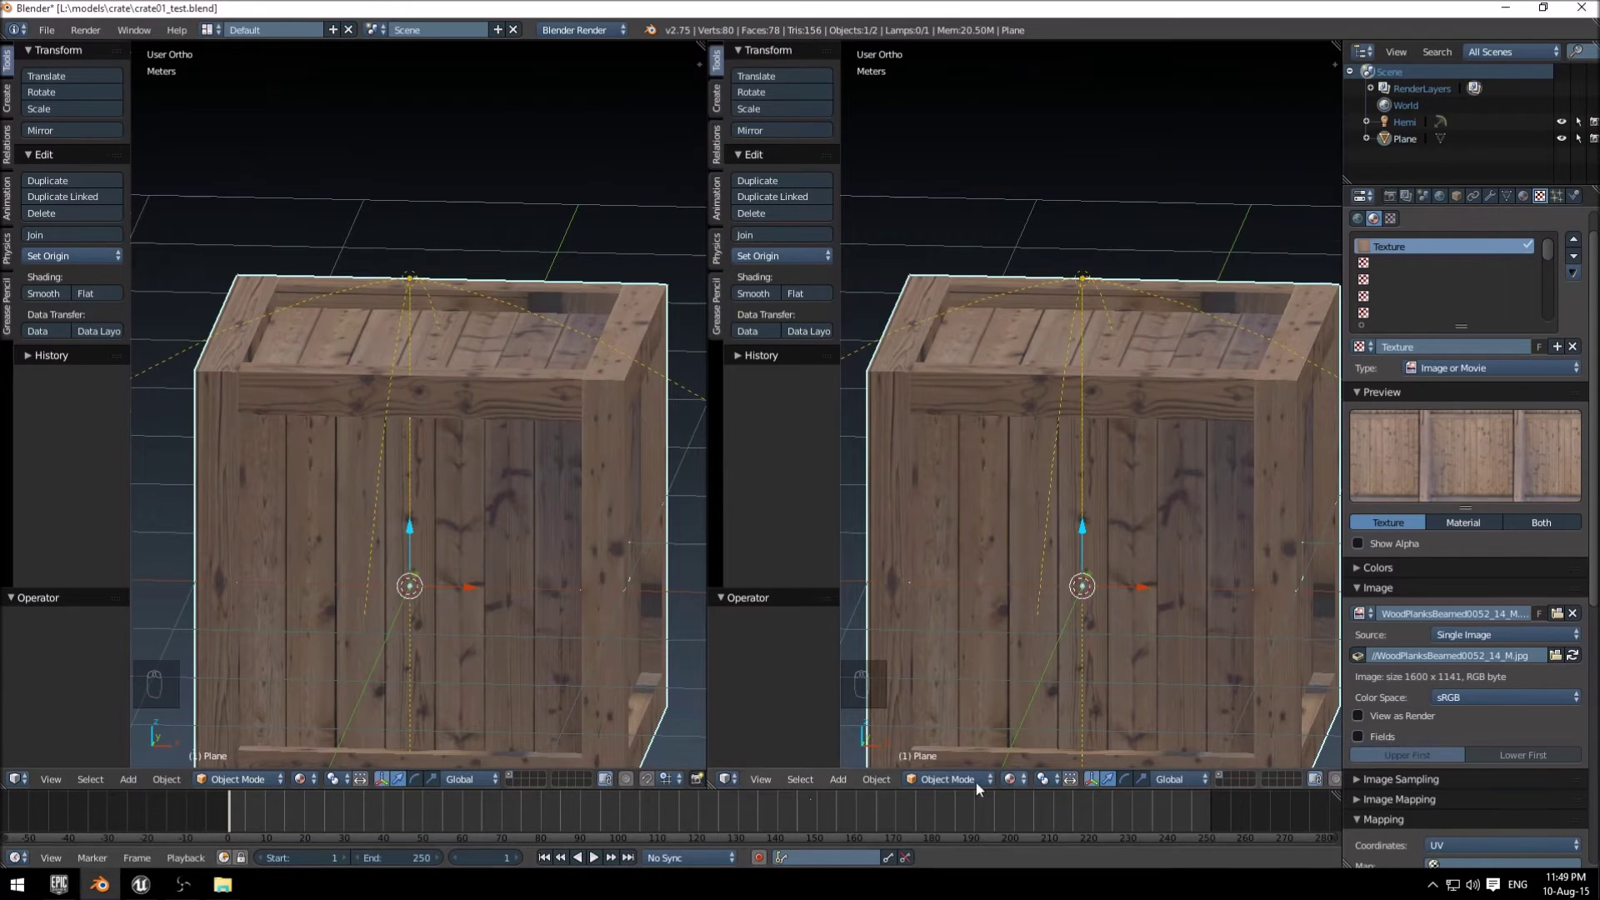
{"action": "left_click", "coordinate": [727, 779]}
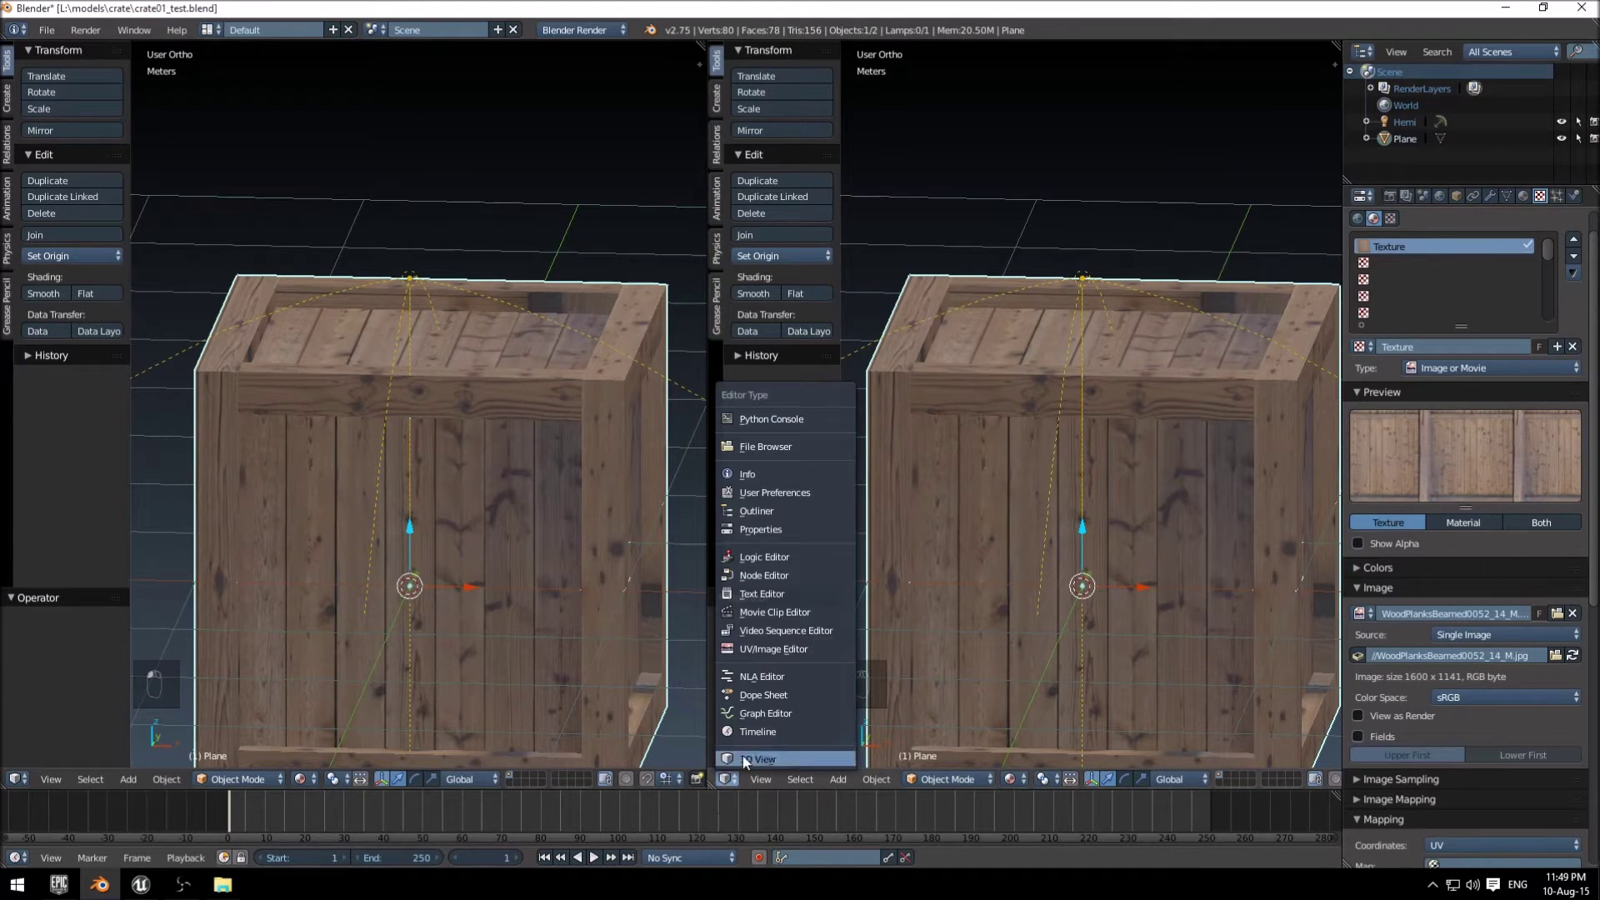
{"action": "left_click", "coordinate": [768, 649]}
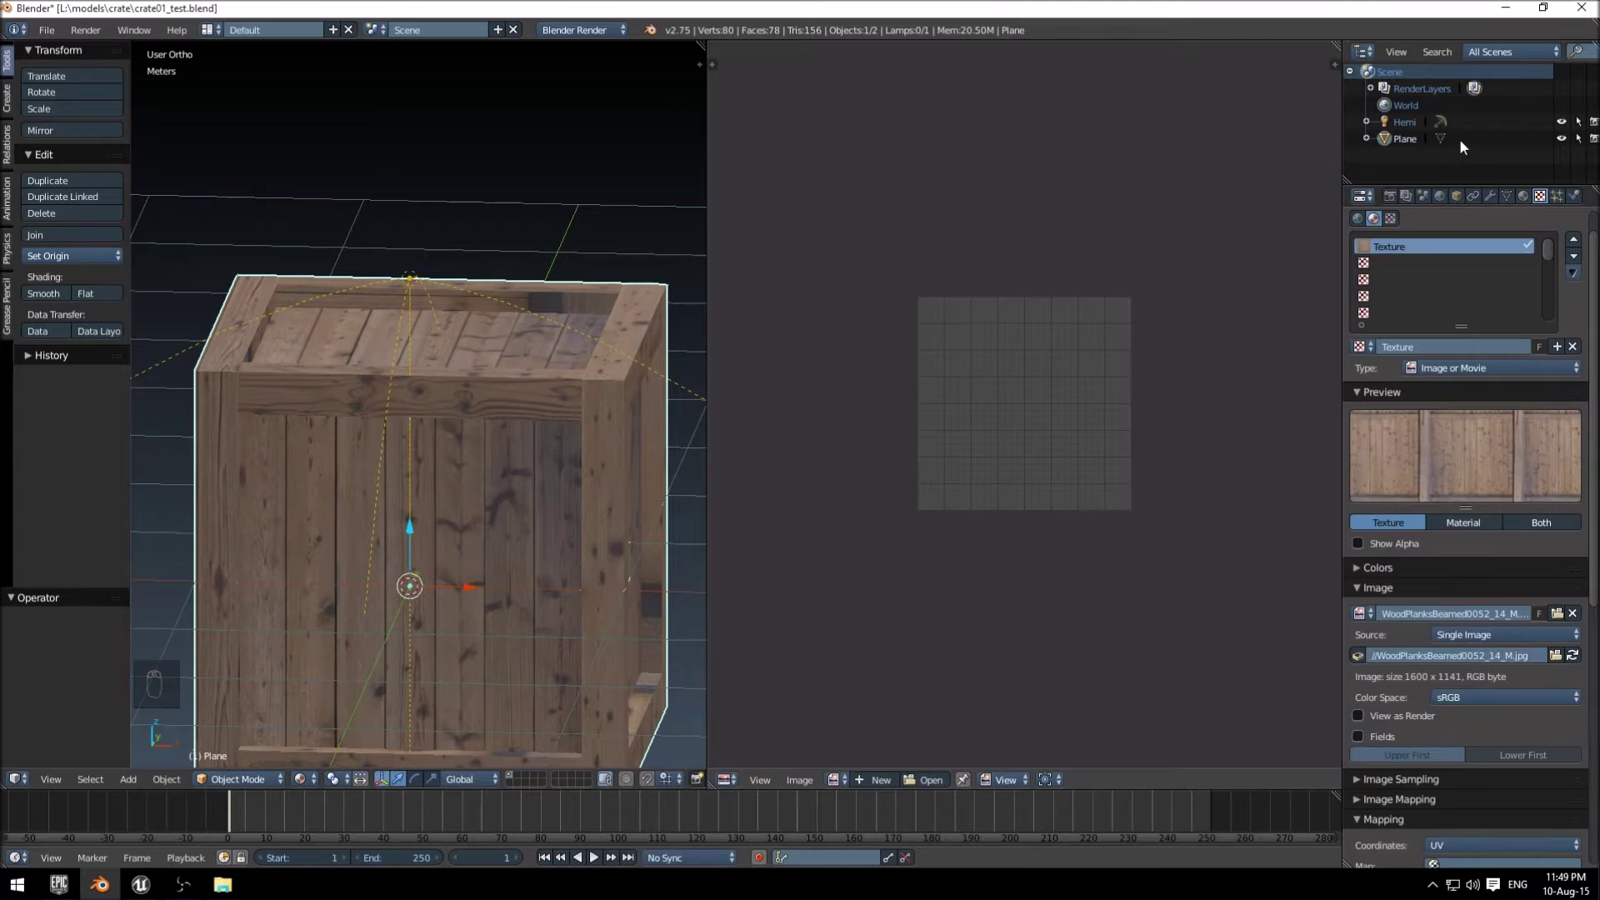
Put the crate in edit mode with all faces selected and centre its UV layout.
{"action": "scroll", "coordinate": [919, 396], "scroll_direction": "up", "scroll_amount": 2}
{"action": "middle_click_drag", "start_coordinate": [359, 437], "coordinate": [548, 345]}
{"action": "key", "text": "Tab"}
{"action": "key", "text": "a"}
{"action": "key", "text": "a"}
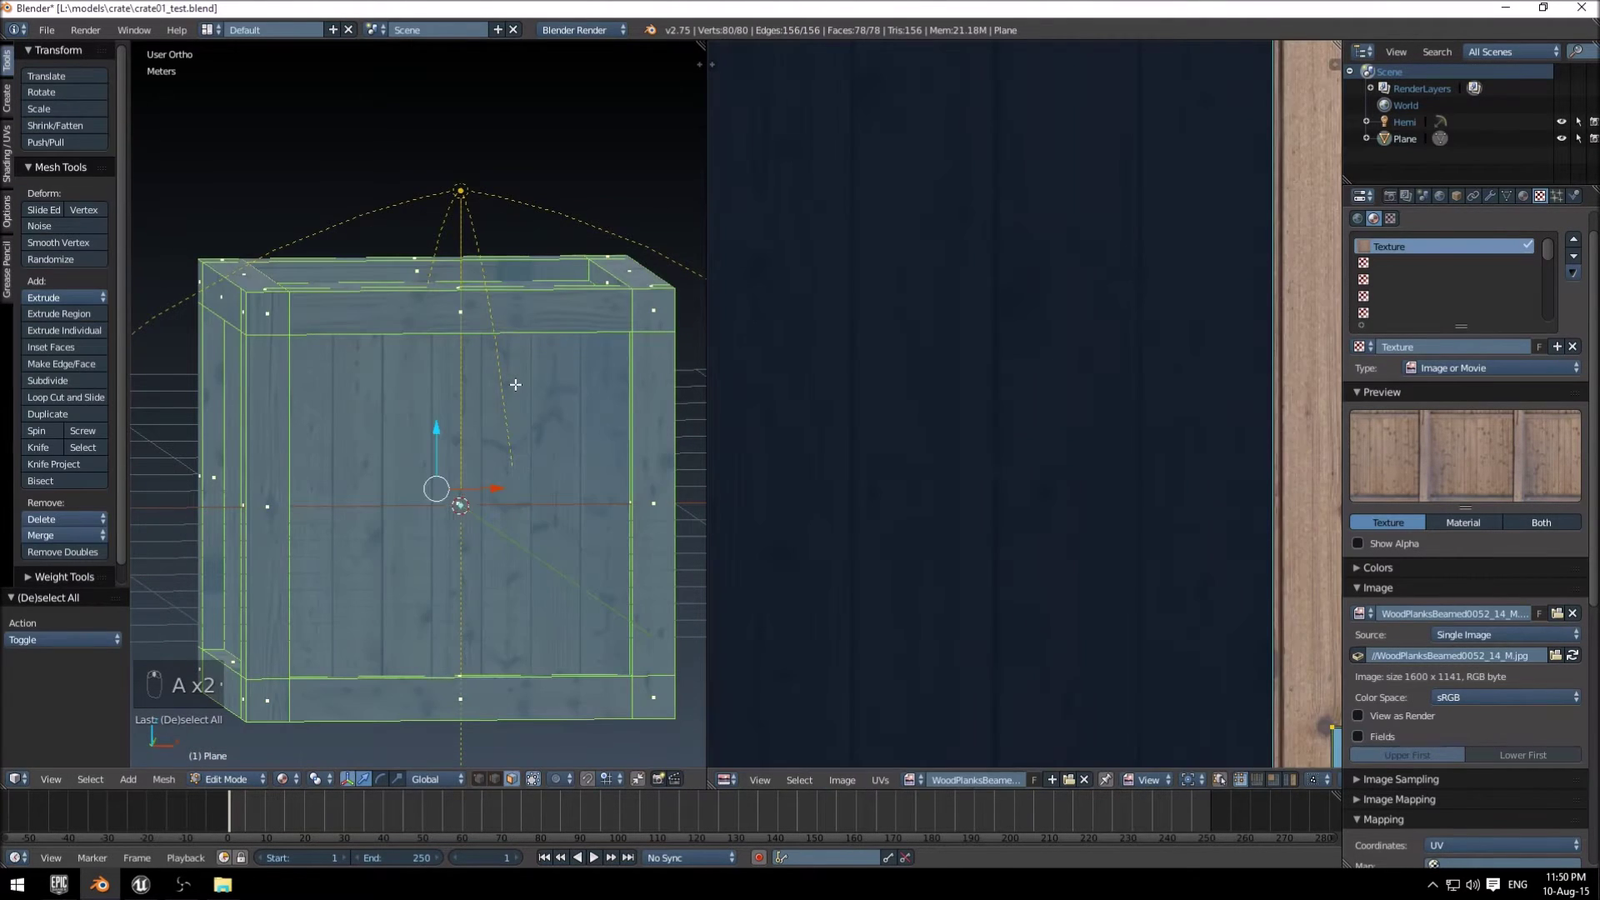
{"action": "scroll", "coordinate": [990, 363], "scroll_direction": "up", "scroll_amount": 1}
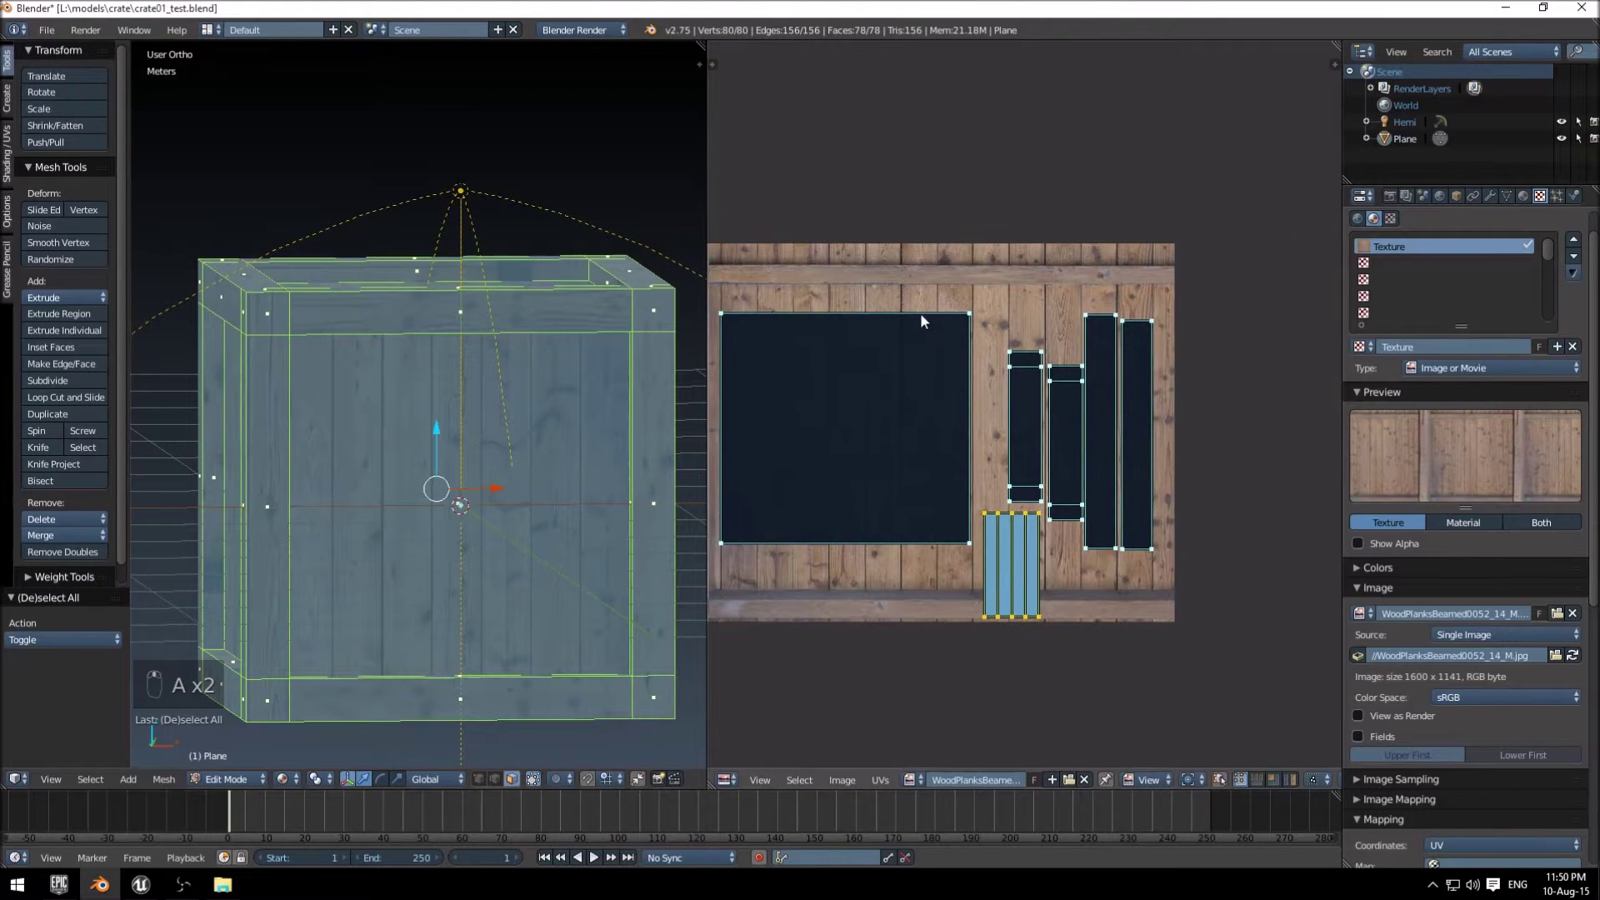
{"action": "scroll", "coordinate": [919, 313], "scroll_direction": "down", "scroll_amount": 1}
{"action": "middle_click_drag", "start_coordinate": [920, 313], "coordinate": [1001, 340]}
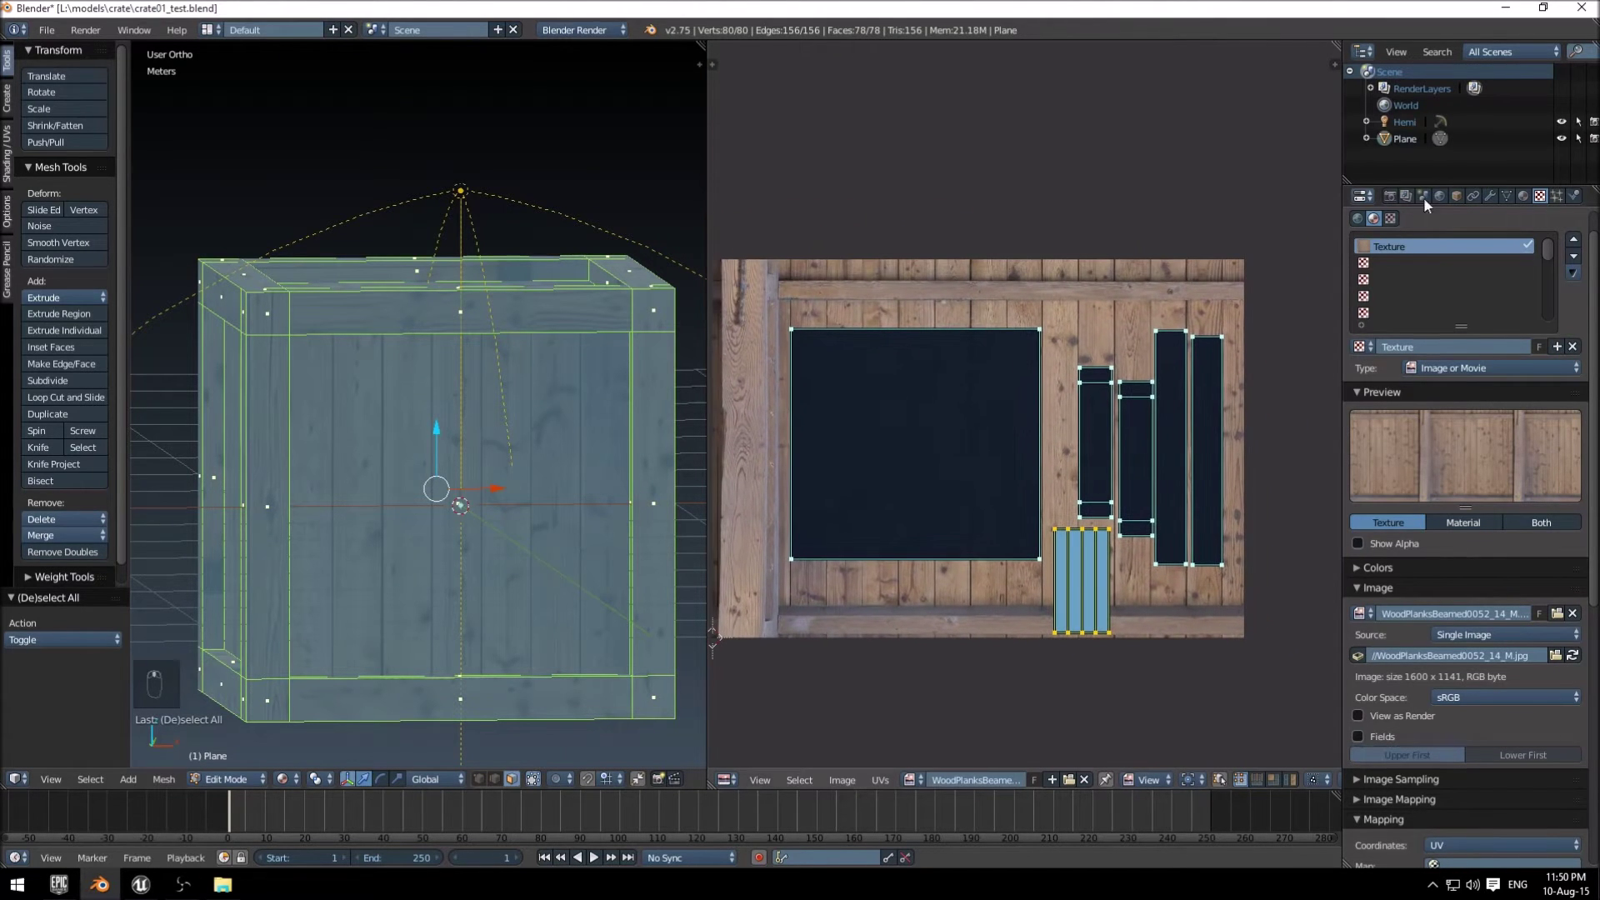
Add a second UV map to the crate named RENDER.
{"action": "left_click", "coordinate": [1505, 196]}
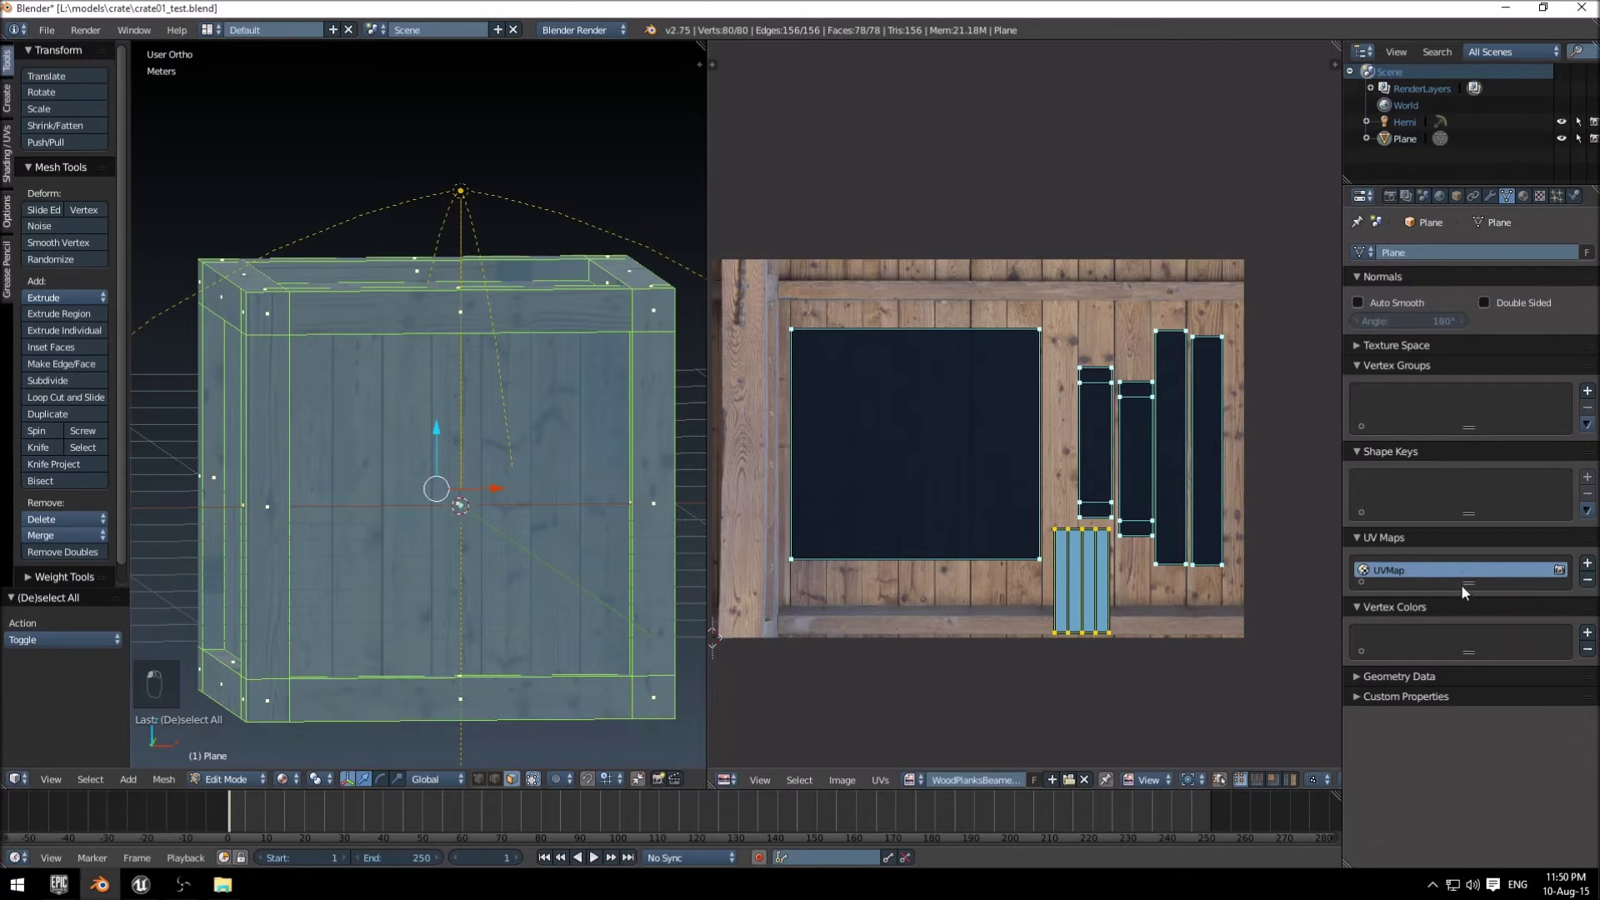
{"action": "left_click_drag", "start_coordinate": [1465, 585], "coordinate": [1469, 618]}
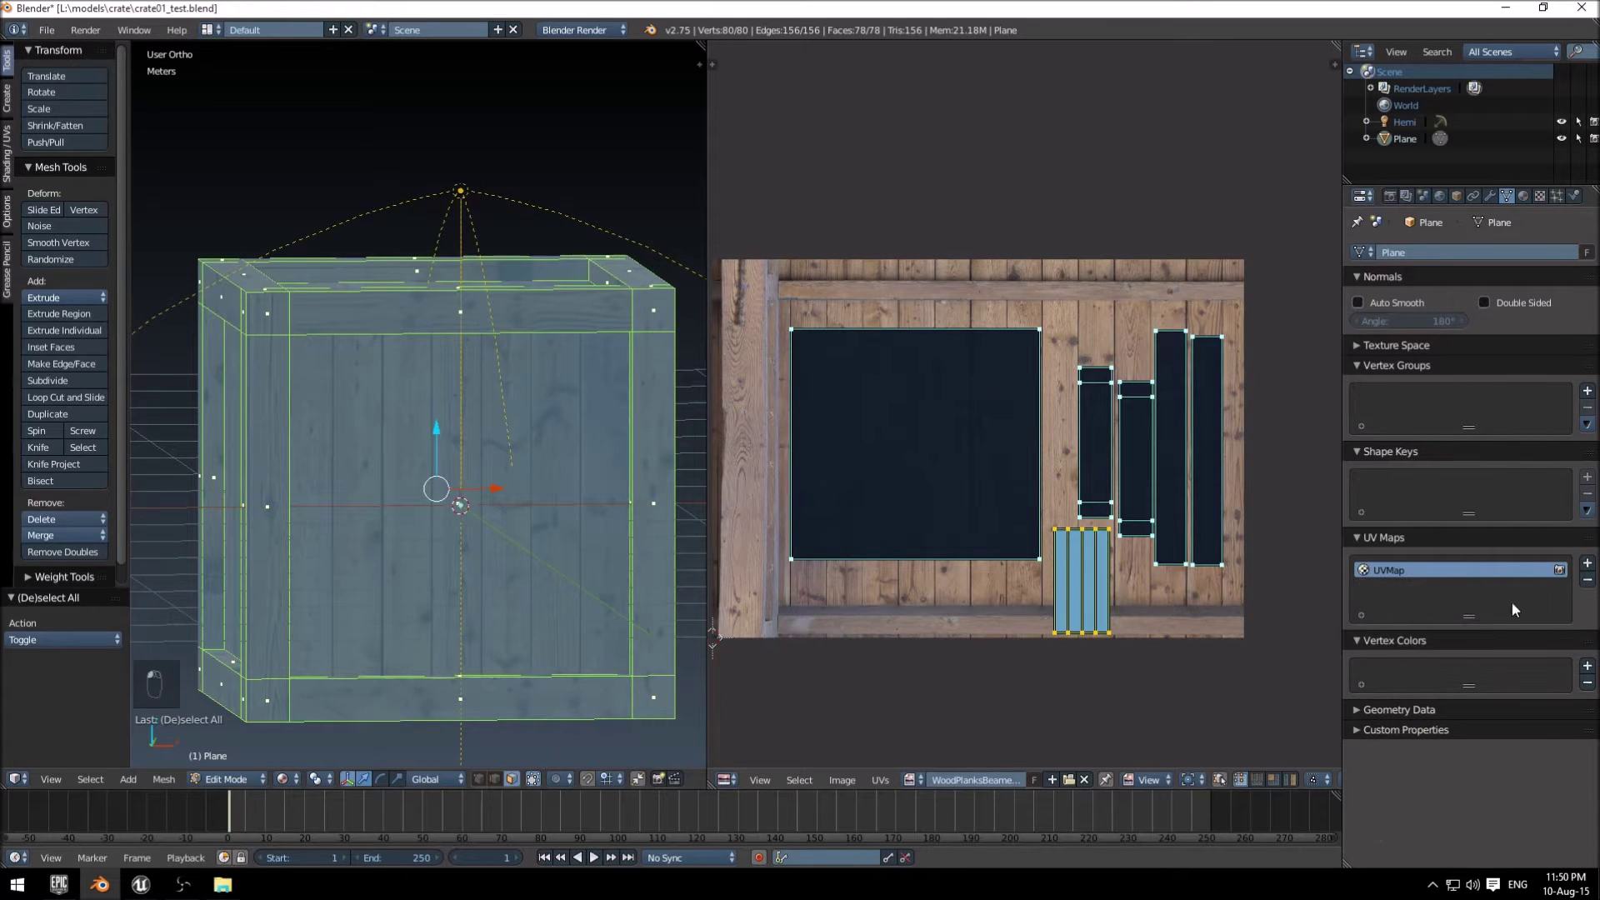
{"action": "left_click", "coordinate": [1586, 564]}
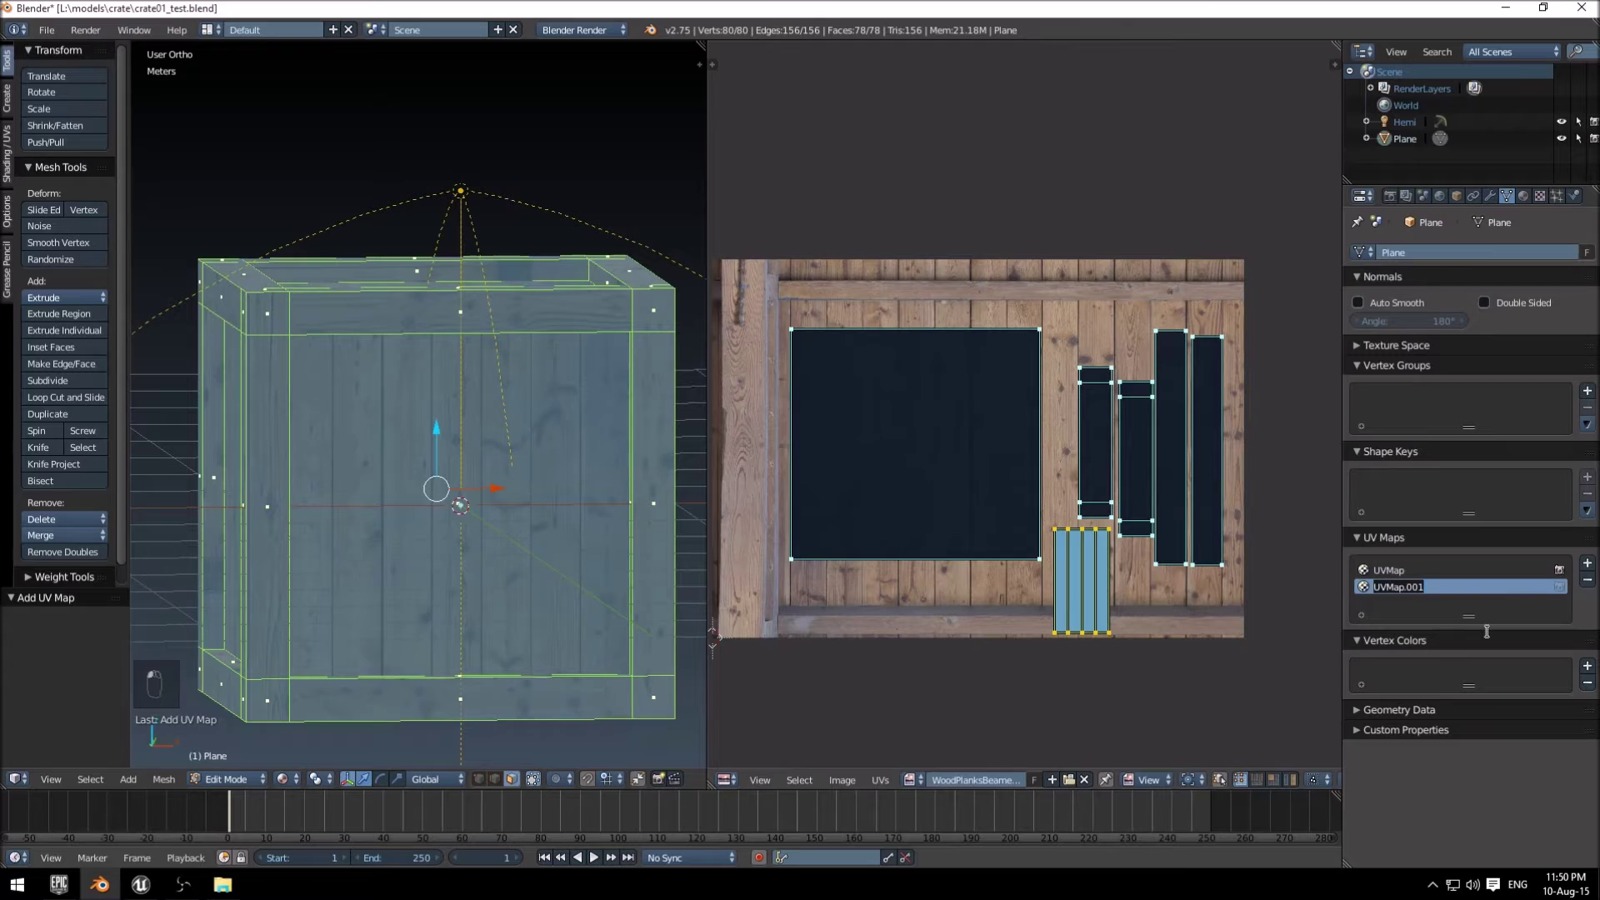
{"action": "type", "text": "RENDER"}
{"action": "key", "text": "Return"}
{"action": "middle_click_drag", "start_coordinate": [959, 318], "coordinate": [1013, 307]}
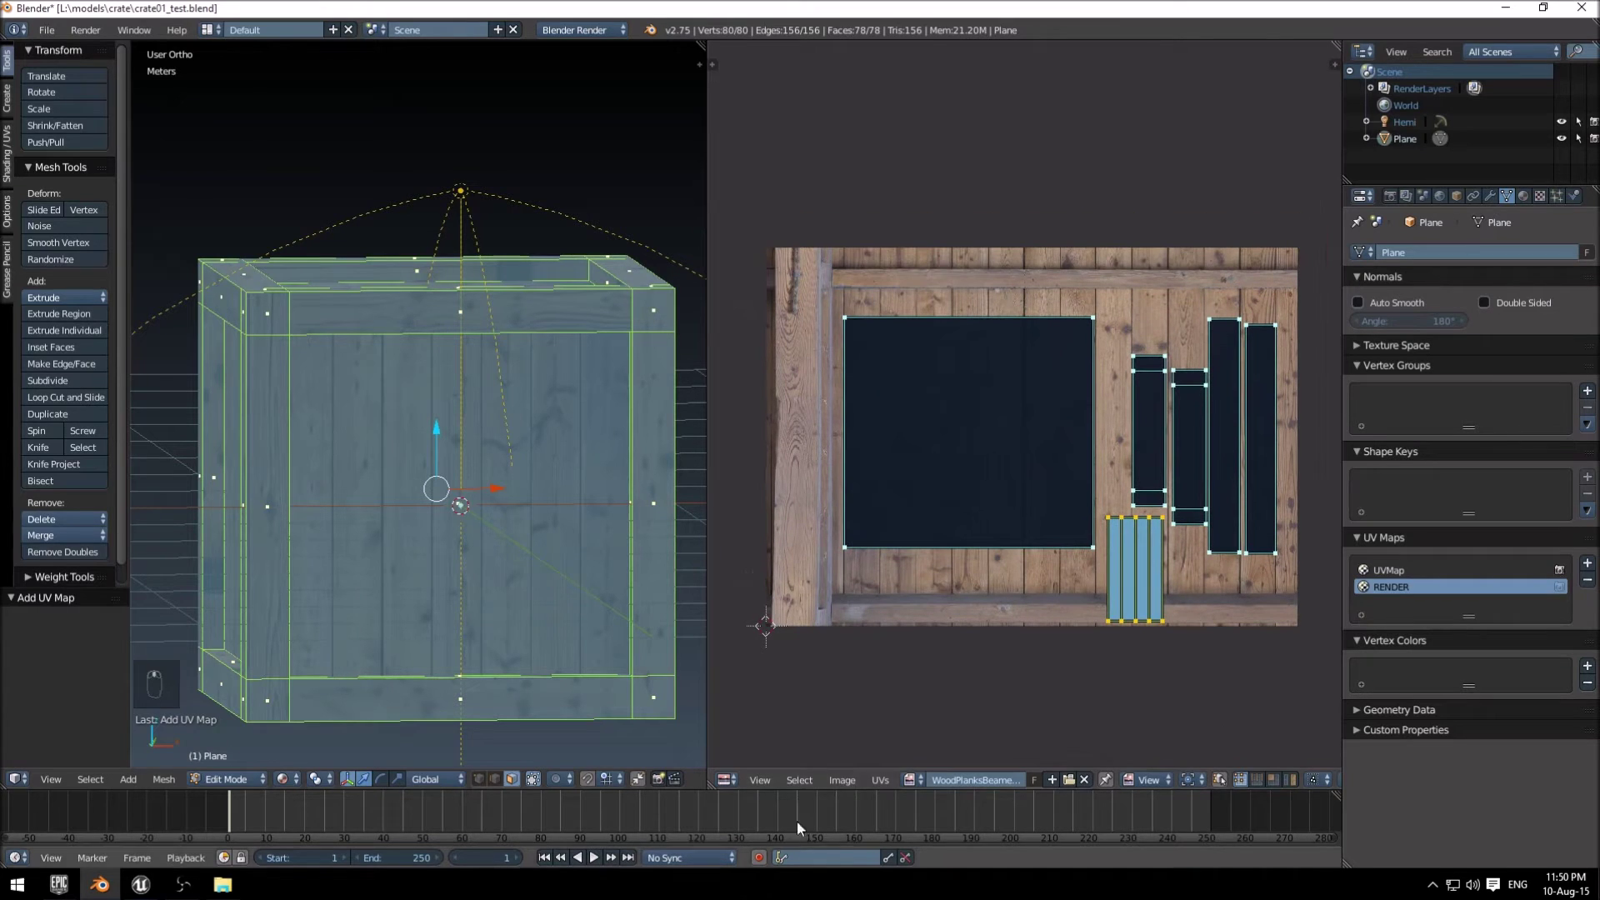
Create a new blank 1024 px image named diffuse.
{"action": "left_click", "coordinate": [846, 785]}
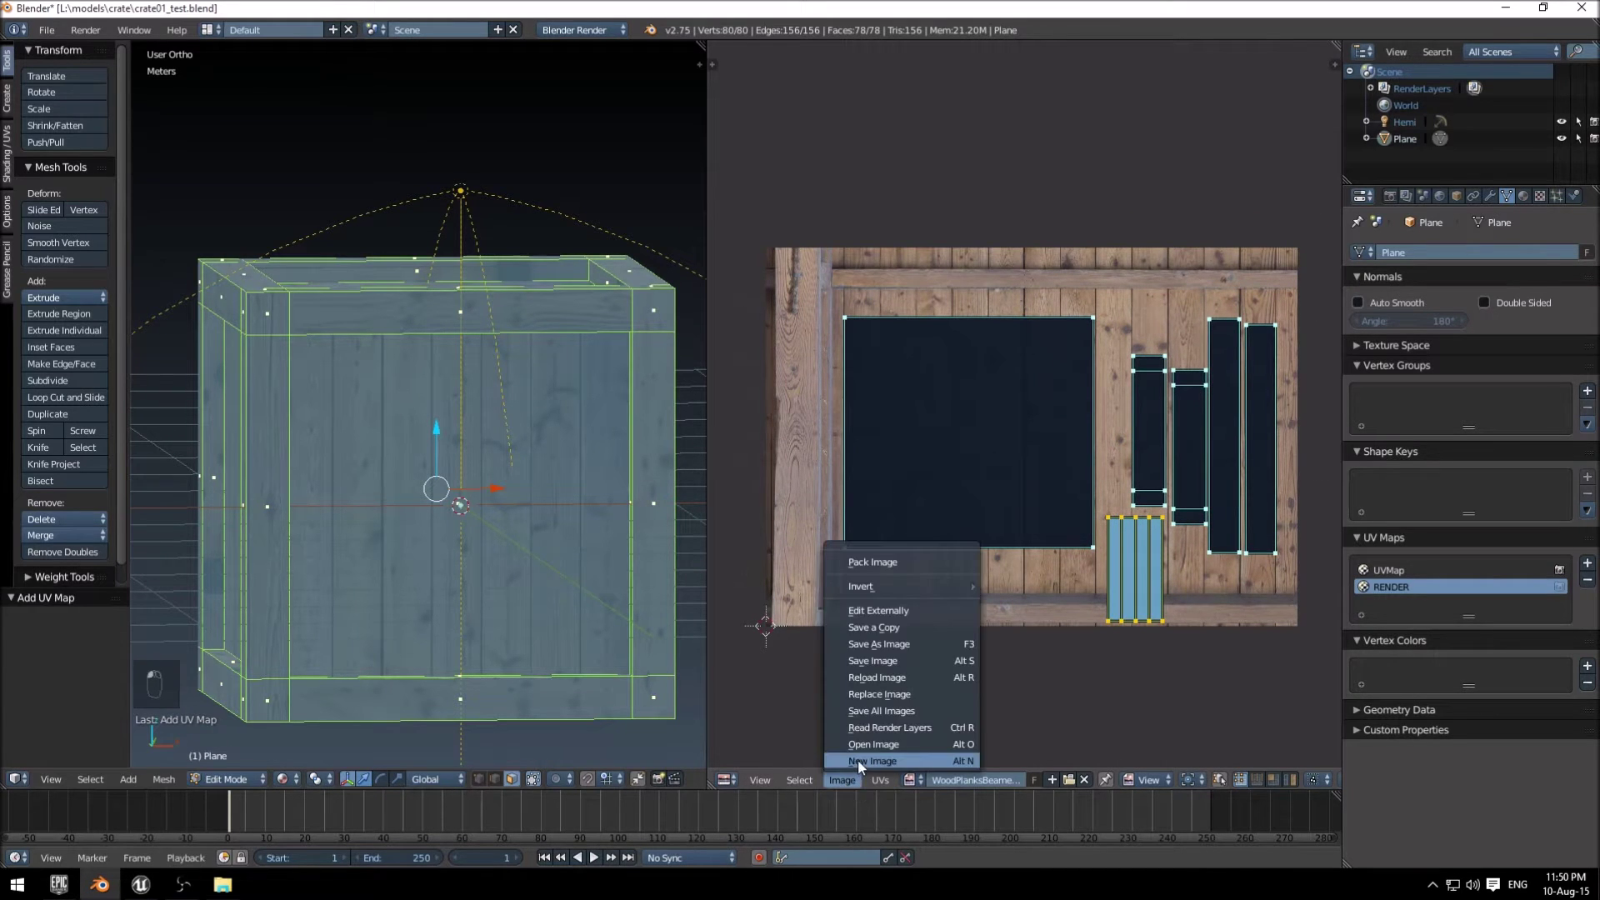
{"action": "left_click", "coordinate": [857, 760]}
{"action": "left_click", "coordinate": [918, 718]}
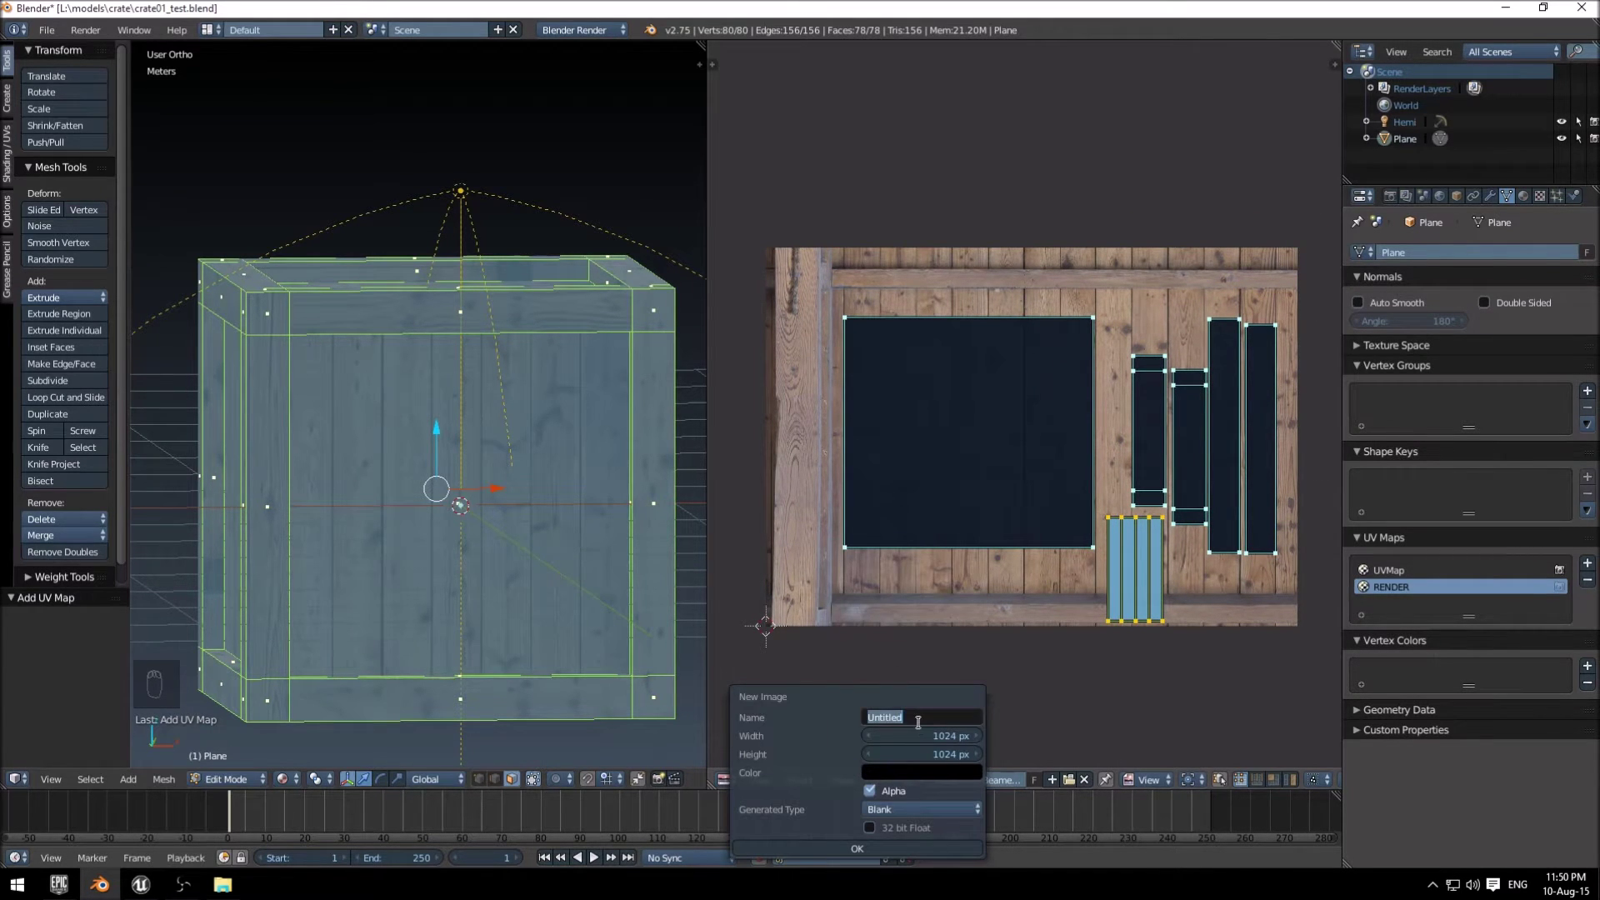
{"action": "type", "text": "diffuse"}
{"action": "key", "text": "Return"}
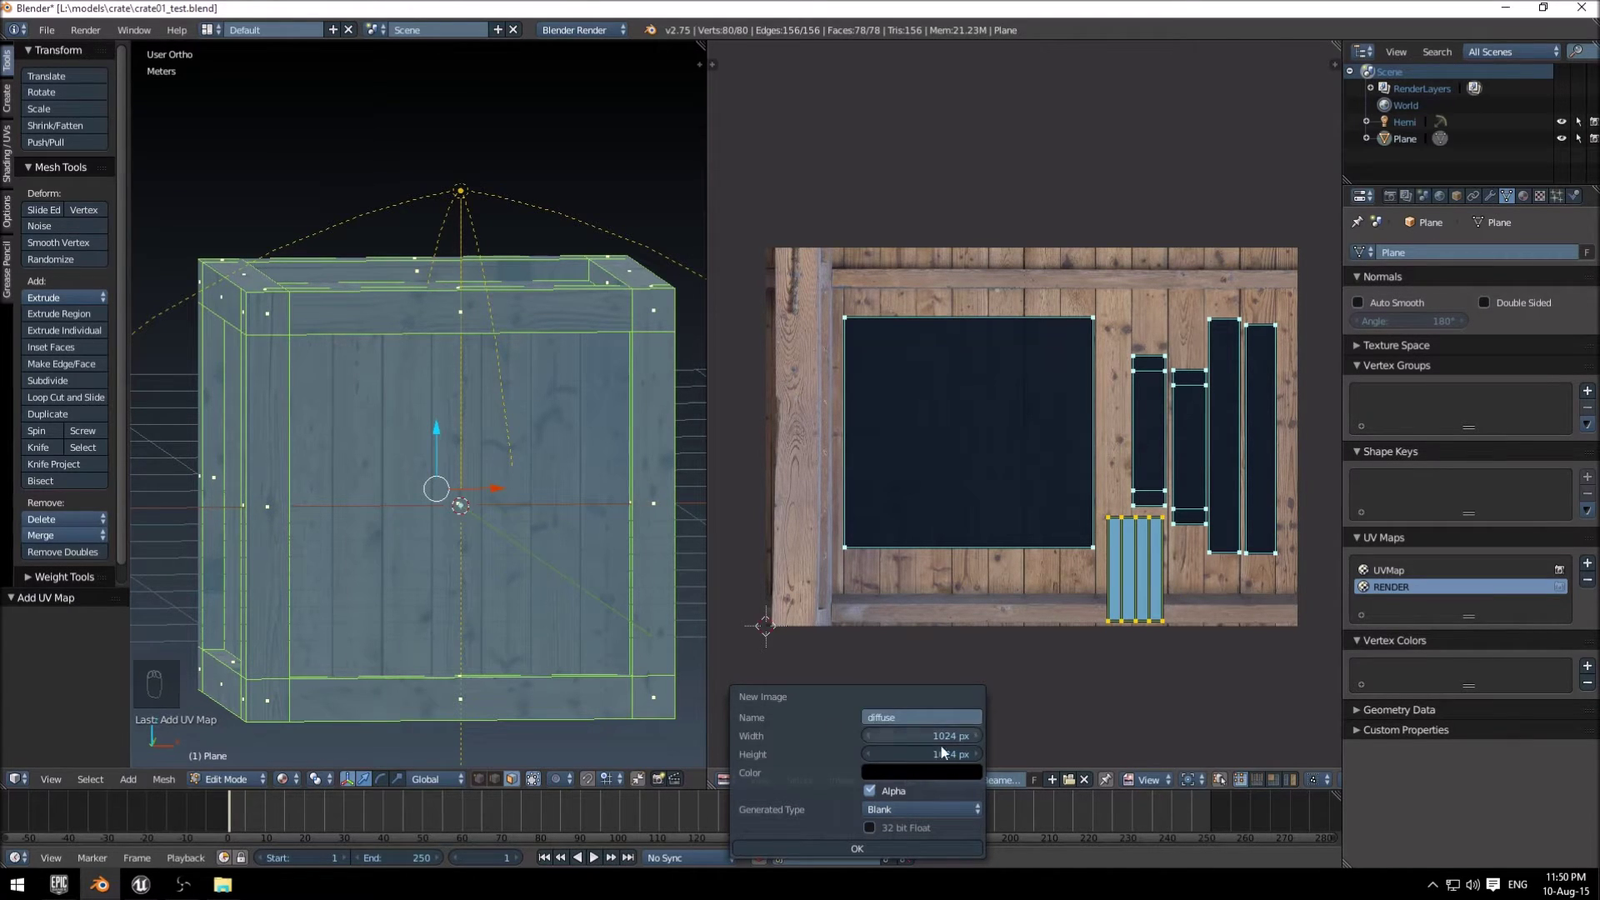
{"action": "left_click", "coordinate": [855, 848]}
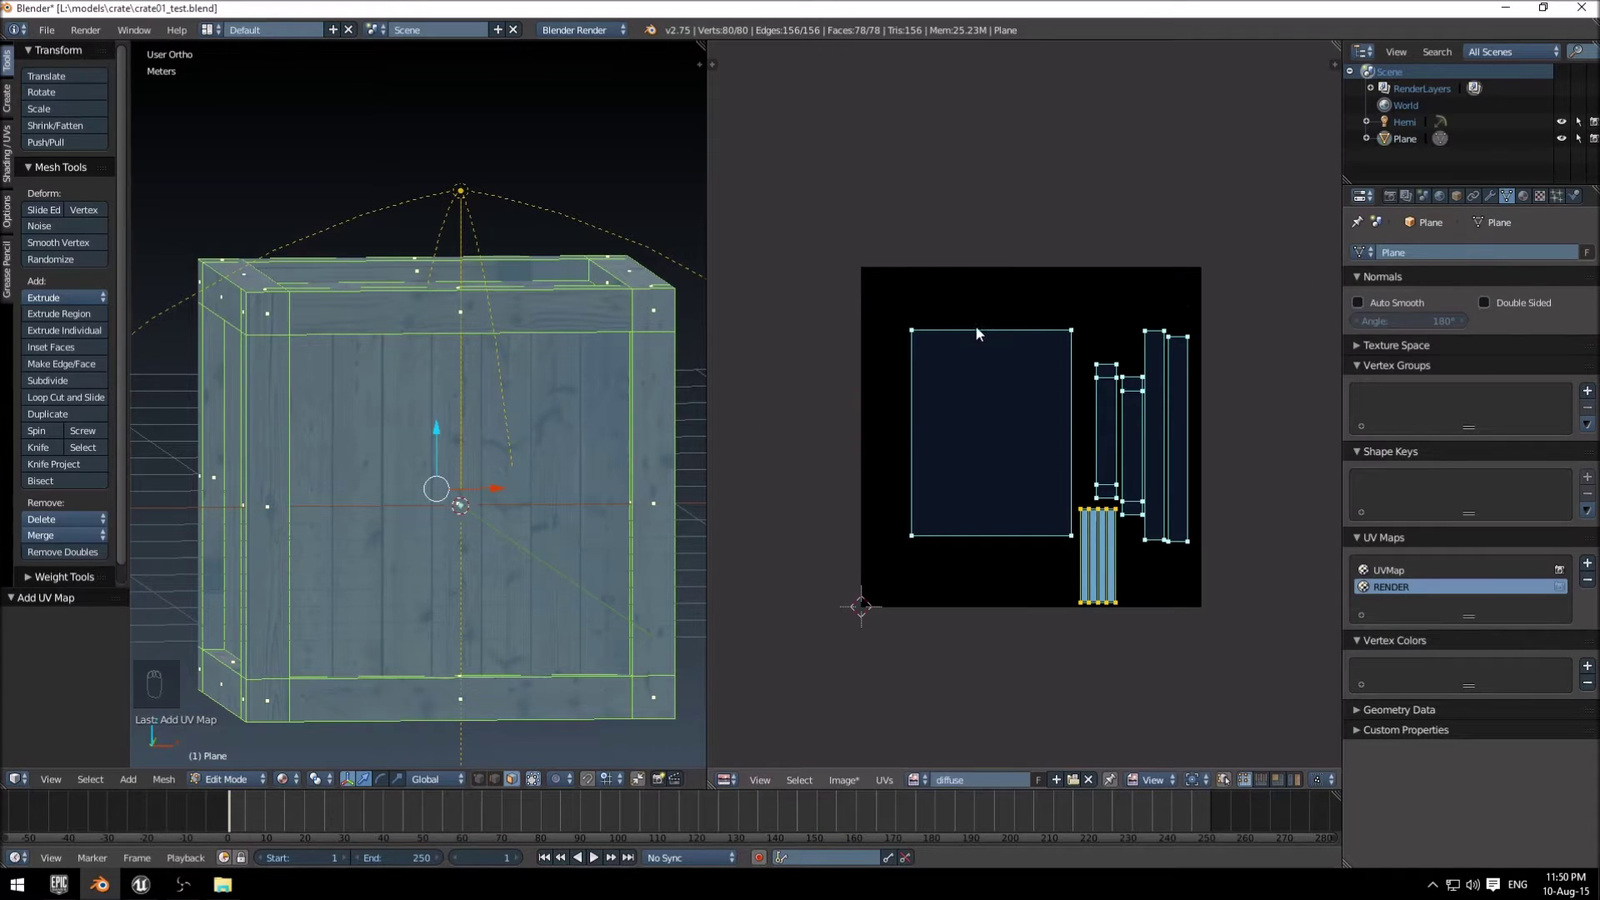
Move the large UV island's top two vertices down.
{"action": "mouse_move", "coordinate": [976, 330]}
{"action": "middle_mouse_down"}
{"action": "mouse_move", "coordinate": [979, 411]}
{"action": "mouse_move", "coordinate": [1010, 392]}
{"action": "middle_mouse_up"}
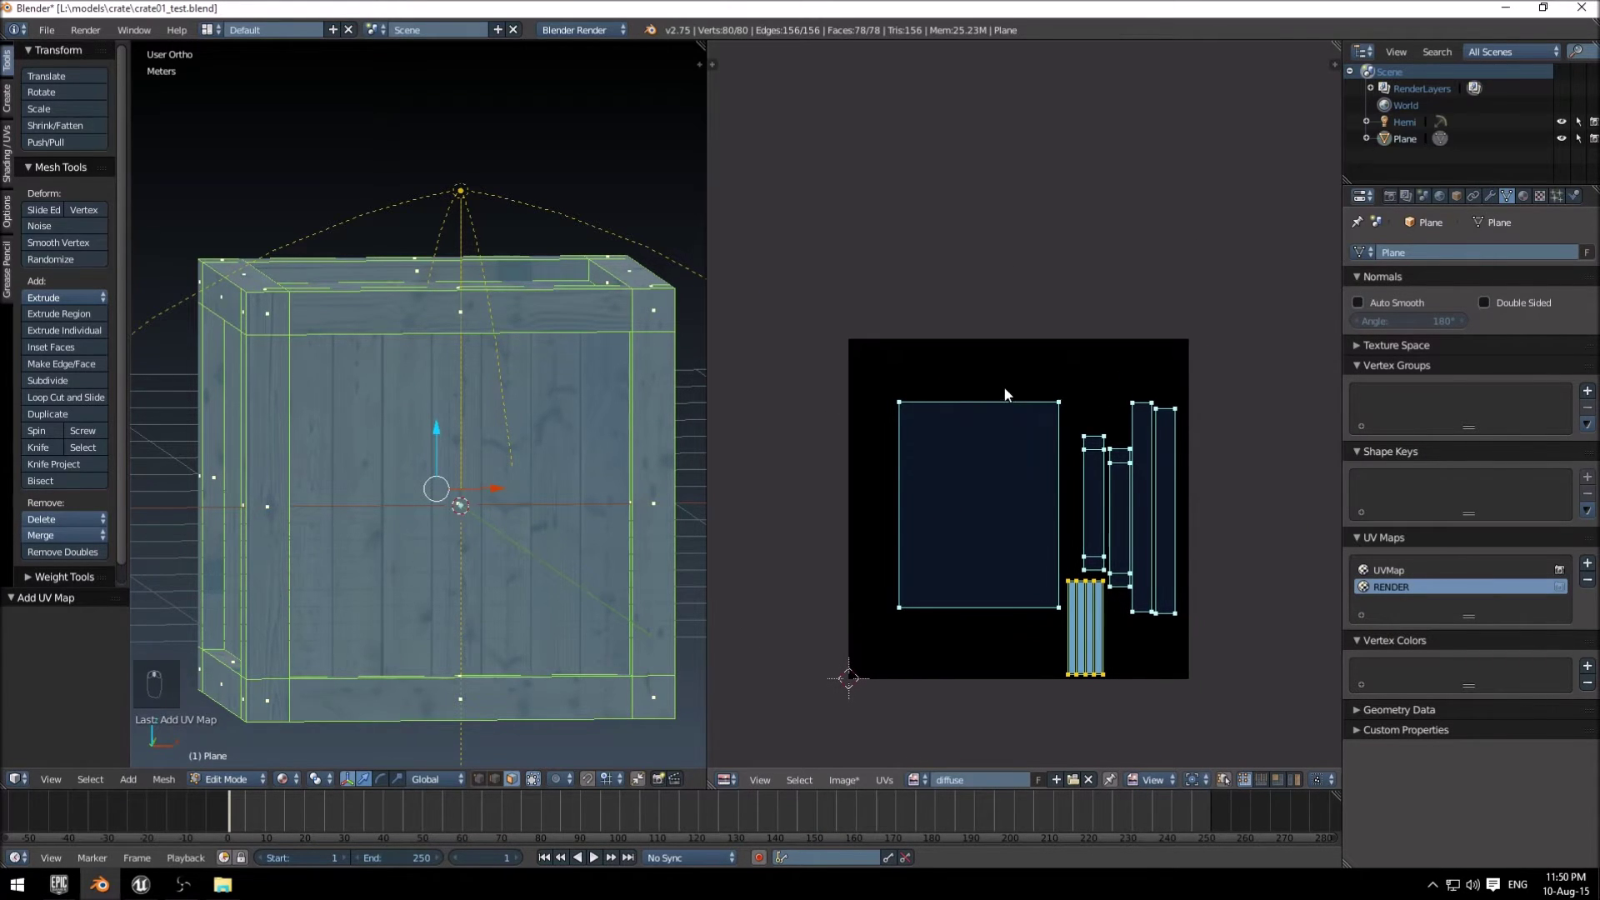
{"action": "mouse_move", "coordinate": [942, 364]}
{"action": "left_mouse_down", "text": "ctrl"}
{"action": "mouse_move", "coordinate": [997, 444]}
{"action": "mouse_move", "coordinate": [1109, 384]}
{"action": "left_mouse_up", "text": "ctrl"}
{"action": "key", "text": "a"}
{"action": "left_click_drag", "start_coordinate": [917, 363], "coordinate": [1072, 431], "text": "ctrl"}
{"action": "key", "text": "g"}
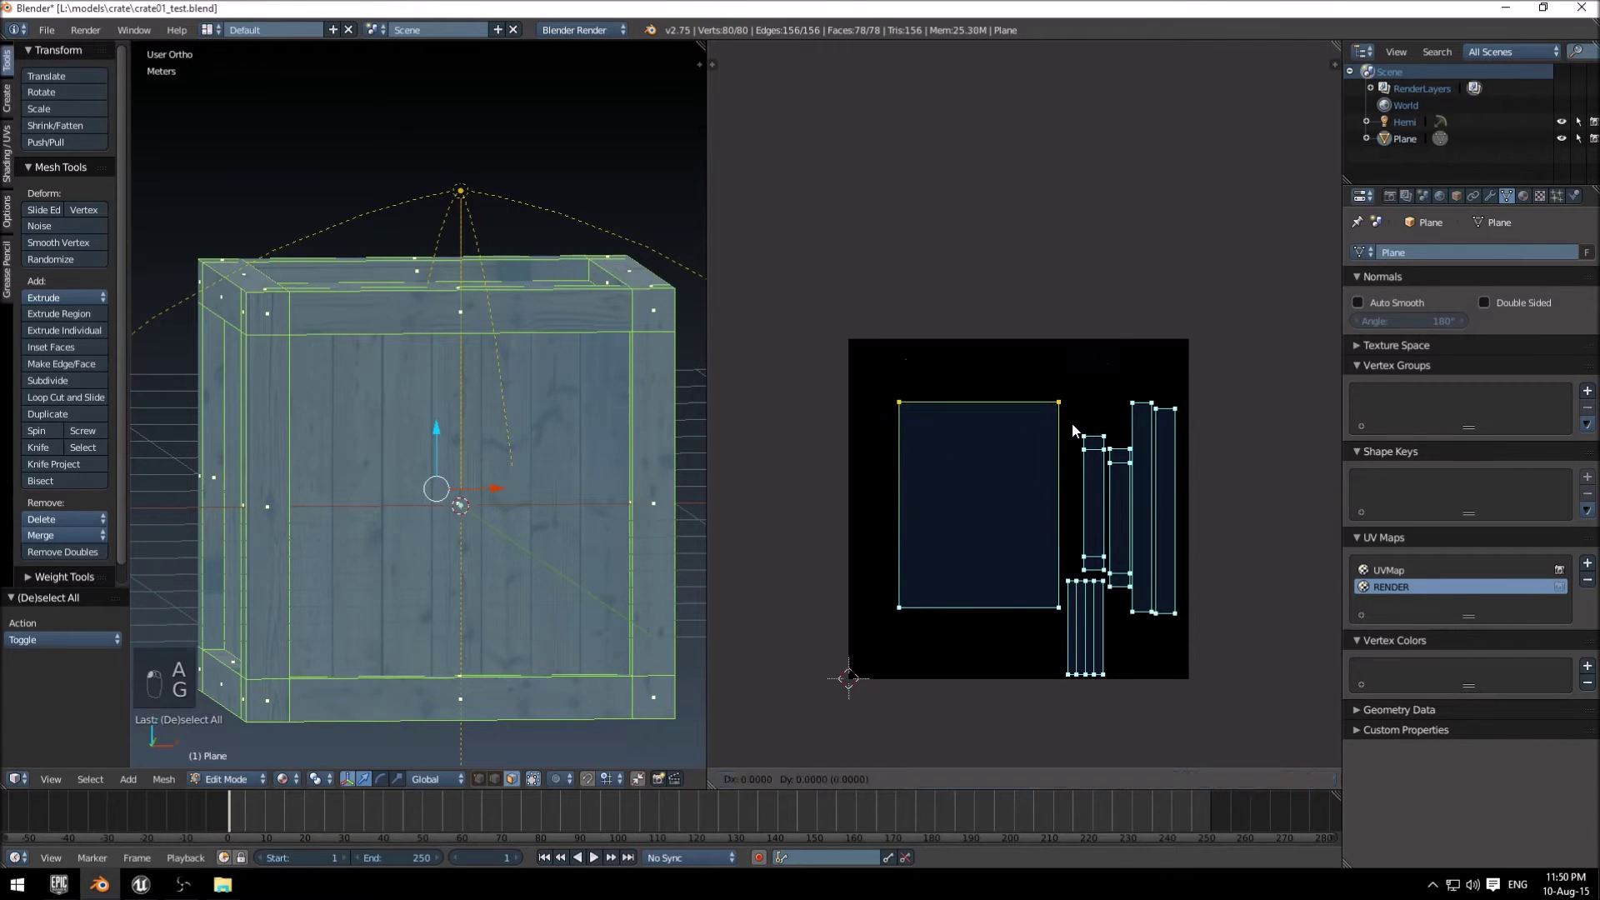
{"action": "left_click", "coordinate": [1066, 467]}
{"action": "key", "text": "a"}
Move the whole large island toward the top-left and scale it up.
{"action": "mouse_move", "coordinate": [873, 433]}
{"action": "left_mouse_down", "text": "ctrl"}
{"action": "mouse_move", "coordinate": [914, 409]}
{"action": "mouse_move", "coordinate": [957, 482]}
{"action": "left_mouse_up", "text": "ctrl"}
{"action": "key", "text": "ctrl+l"}
{"action": "key", "text": "g"}
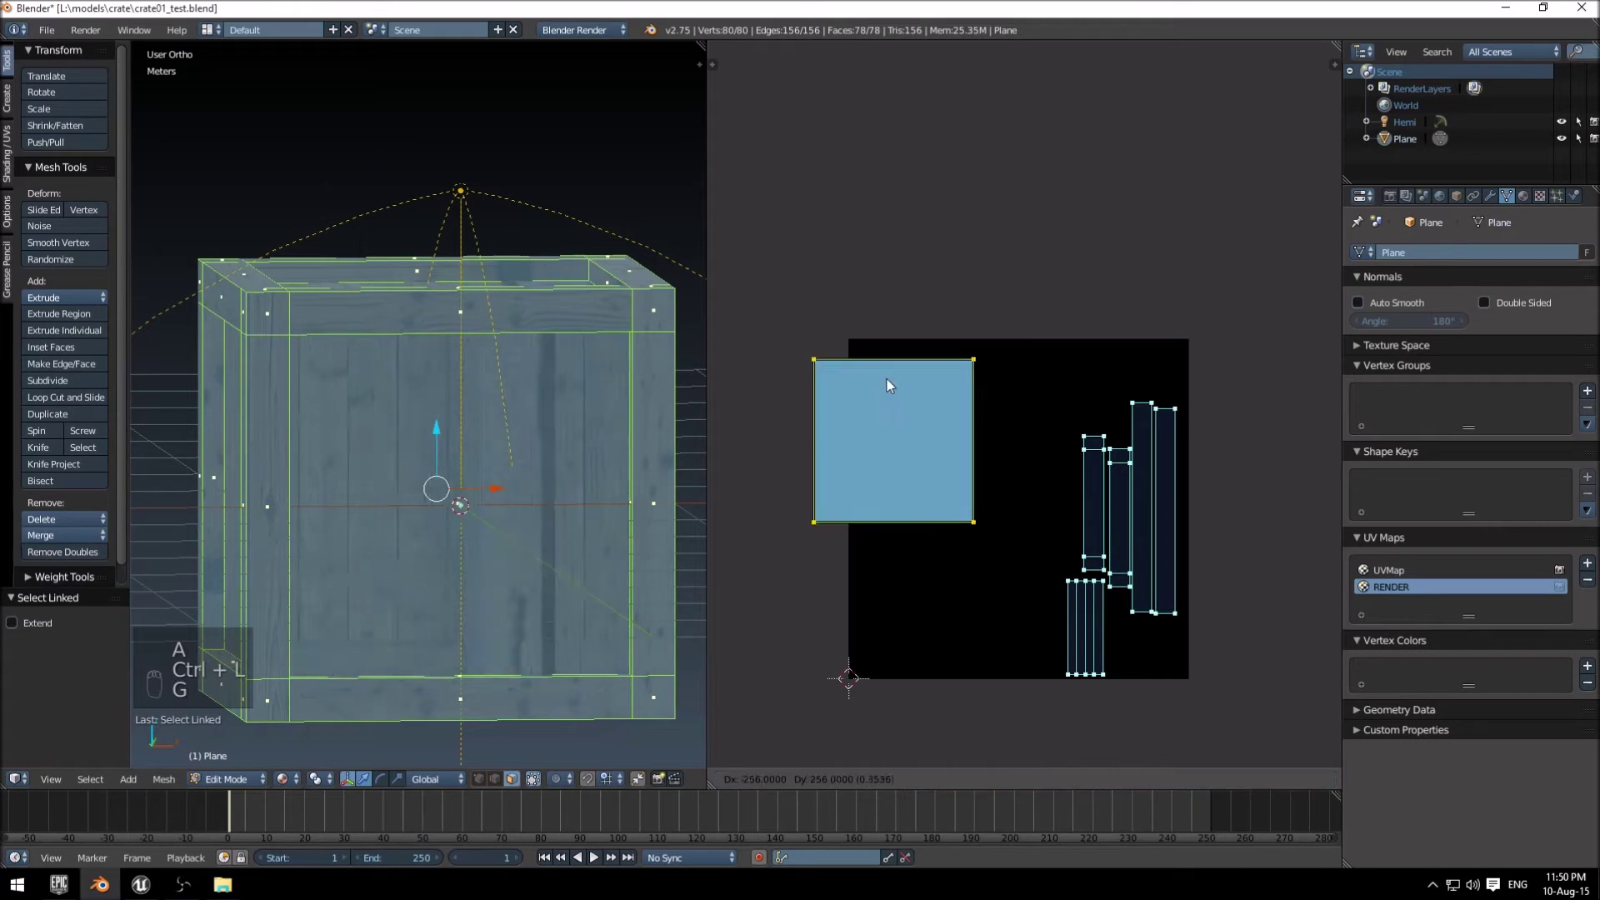
{"action": "left_click", "coordinate": [912, 381]}
{"action": "key", "text": "g"}
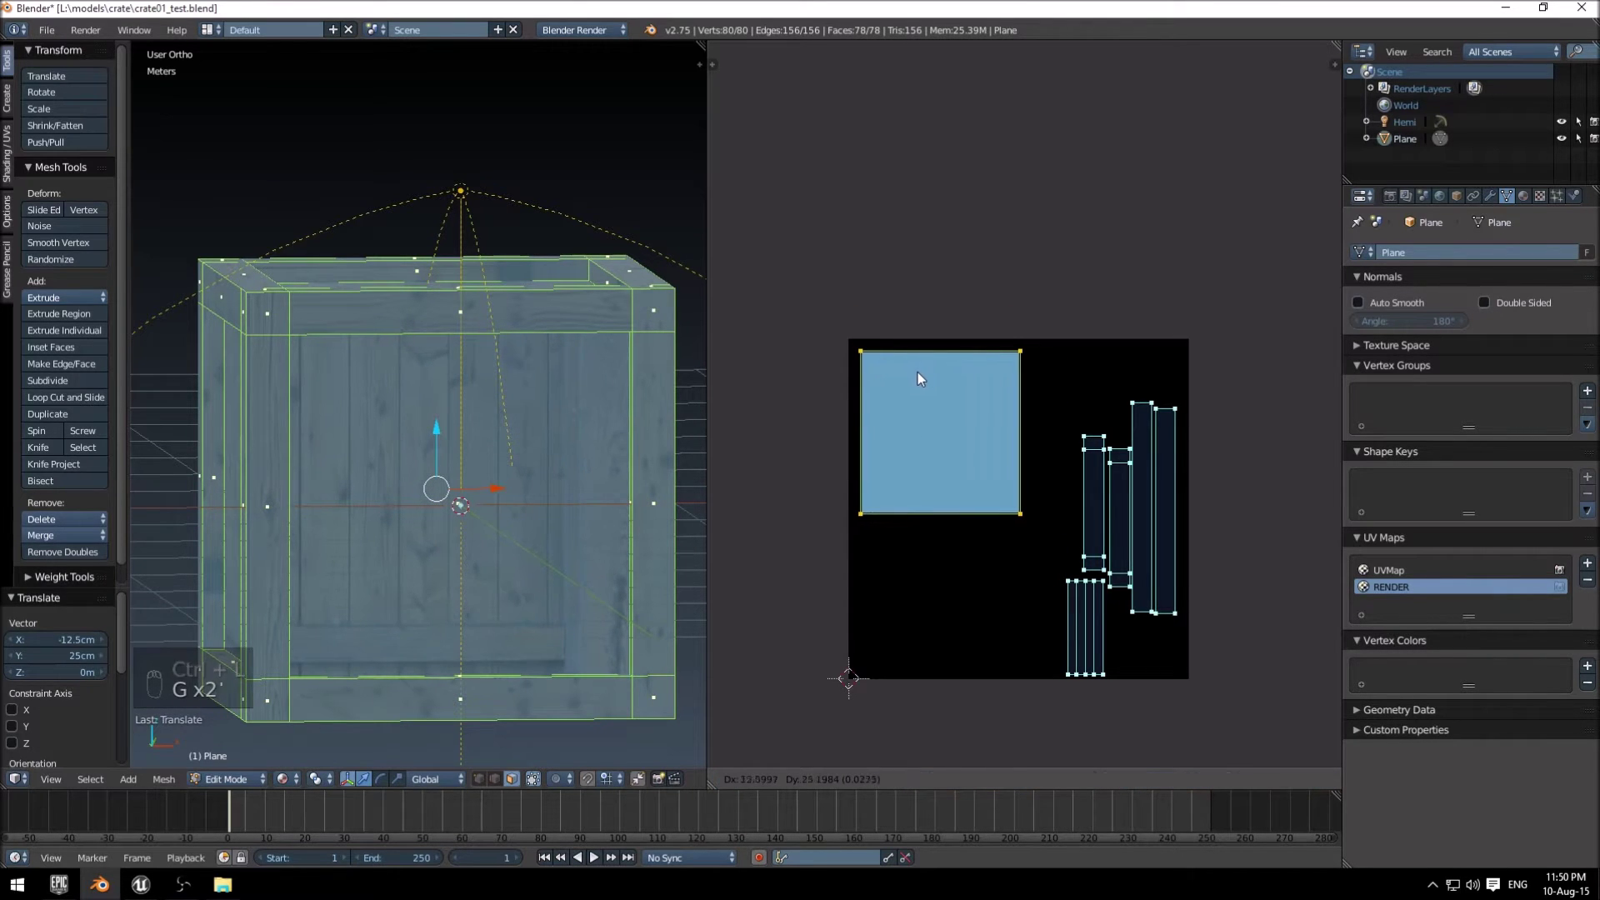
{"action": "key", "text": "s"}
{"action": "left_click", "coordinate": [986, 474]}
{"action": "key", "text": "g"}
{"action": "left_click", "coordinate": [996, 478]}
{"action": "key", "text": "a"}
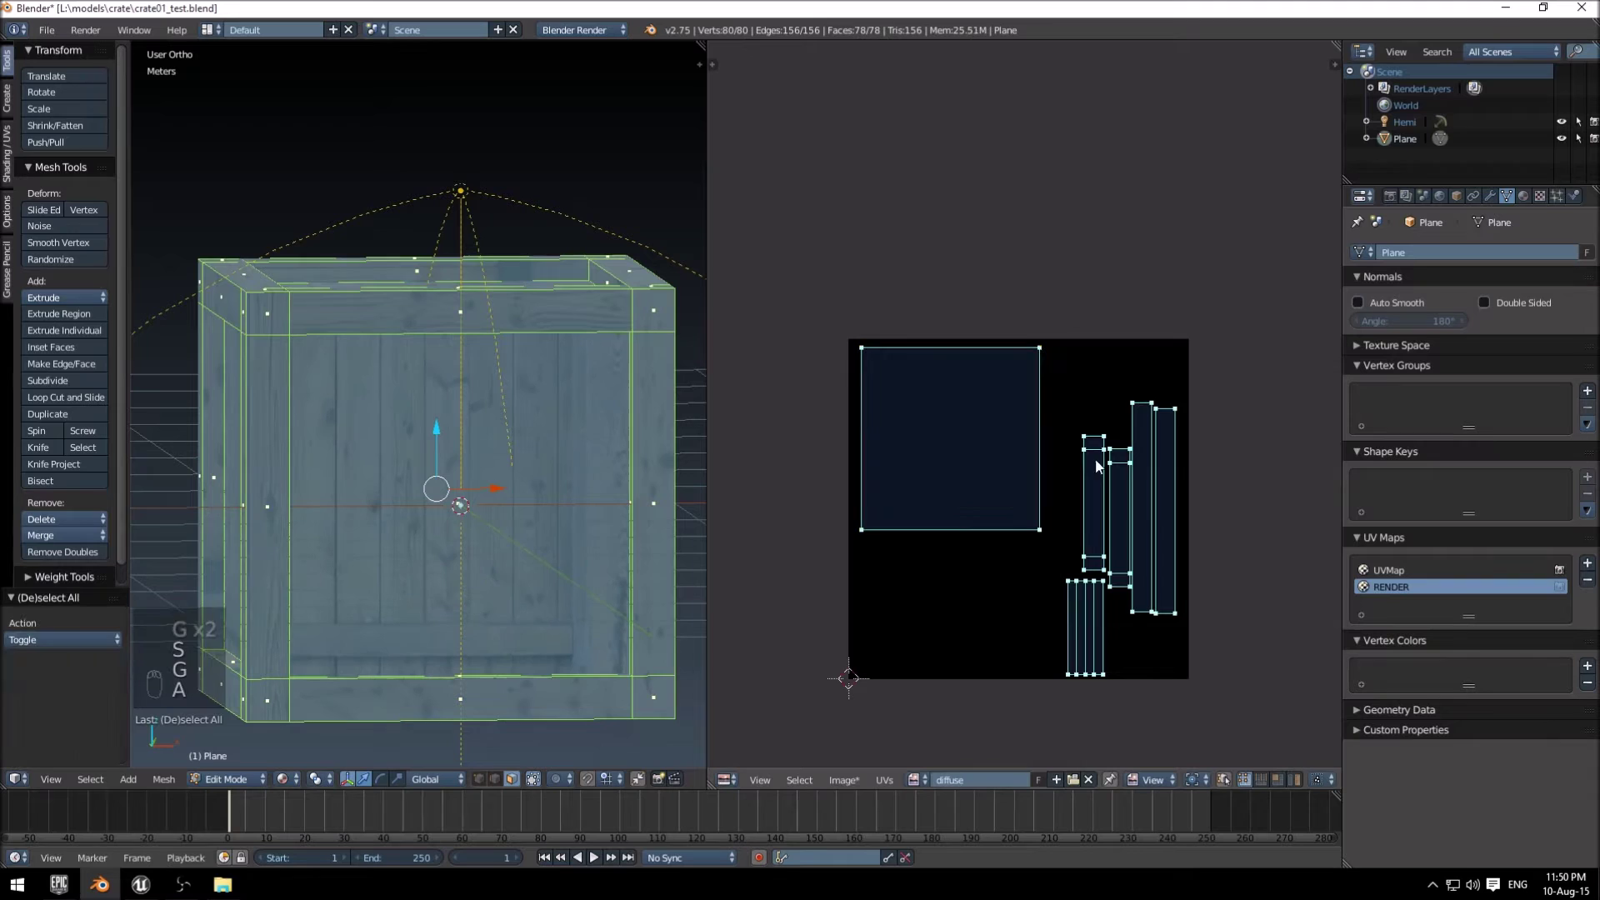
Place two thin plank strips side by side beside the large island.
{"action": "key", "text": "ctrl+l"}
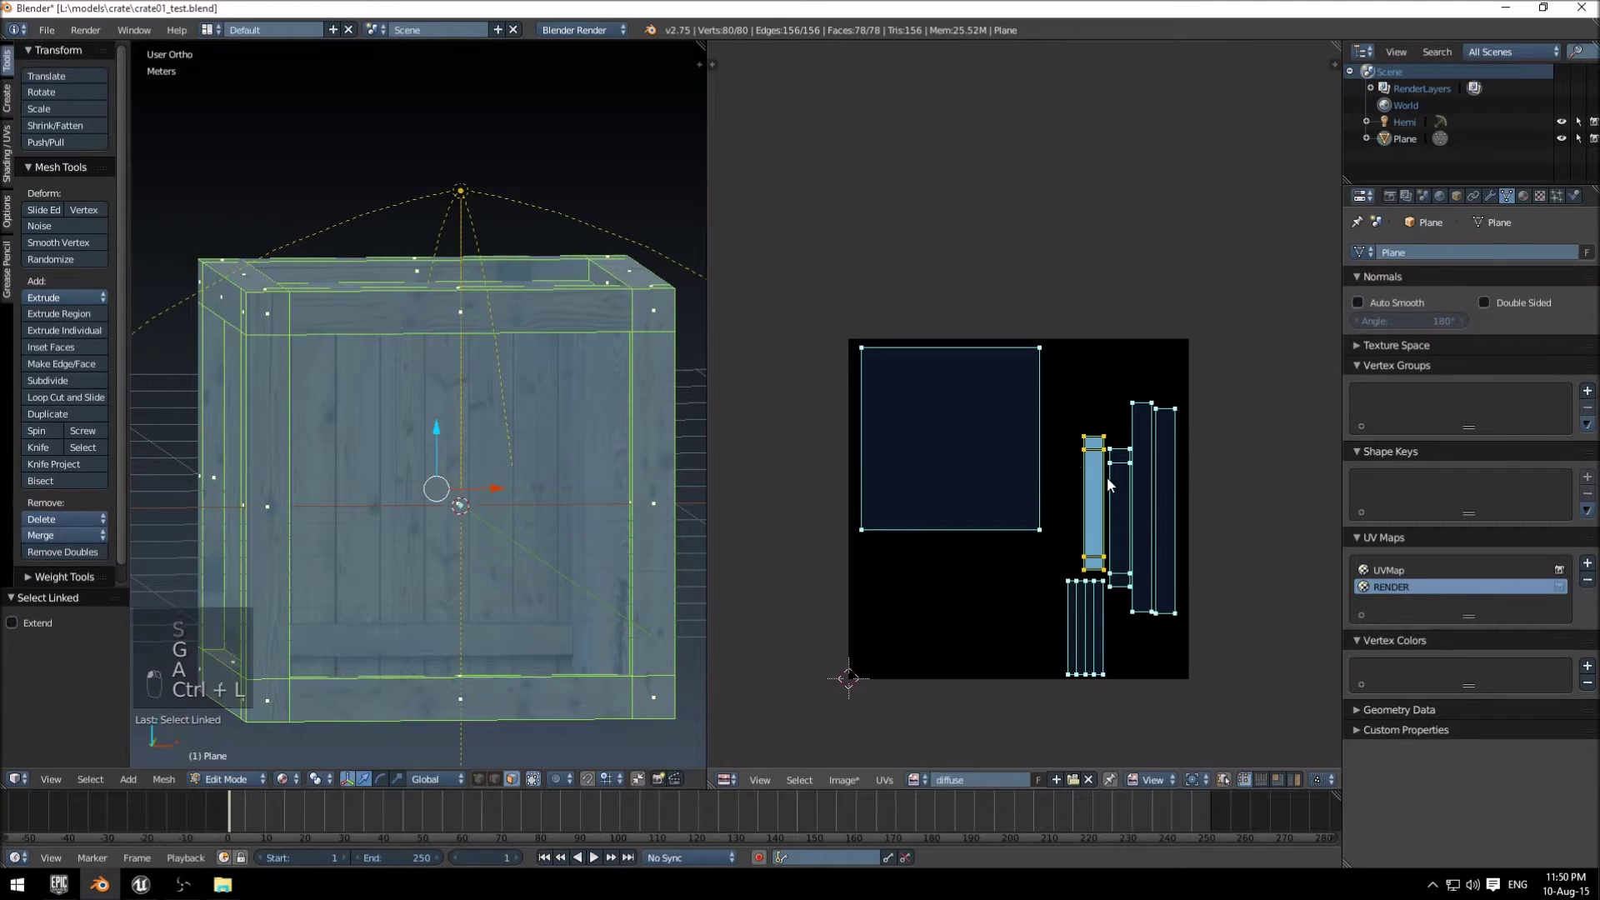
{"action": "key", "text": "g"}
{"action": "left_click", "coordinate": [1081, 414]}
{"action": "left_click", "coordinate": [1113, 444]}
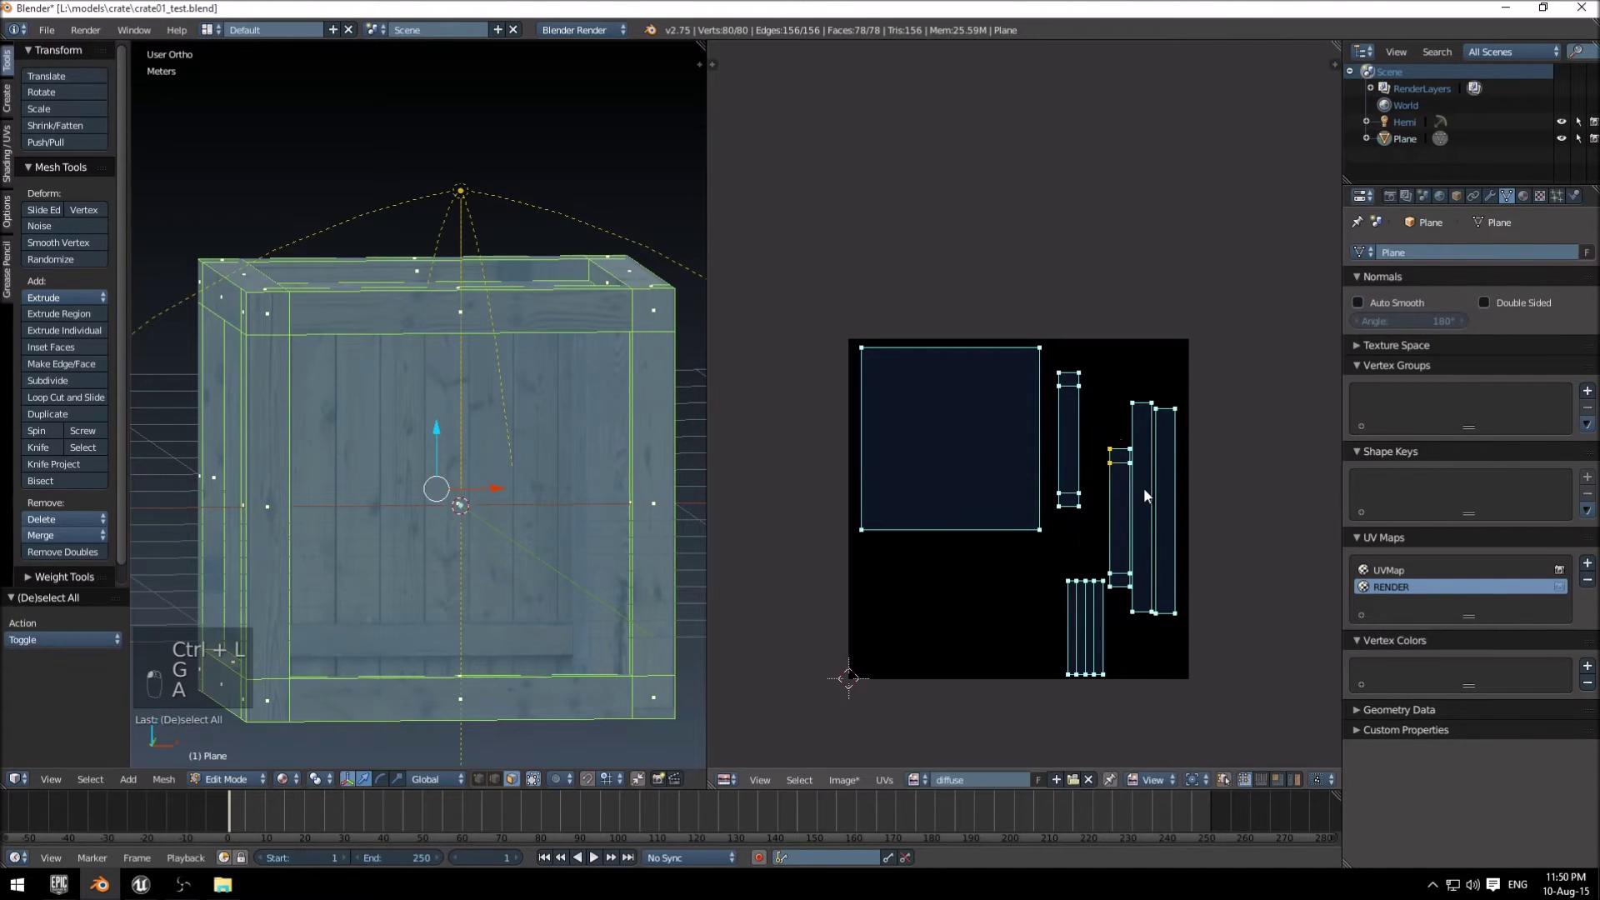
{"action": "key", "text": "ctrl+l"}
{"action": "key", "text": "g"}
{"action": "left_click", "coordinate": [1126, 412]}
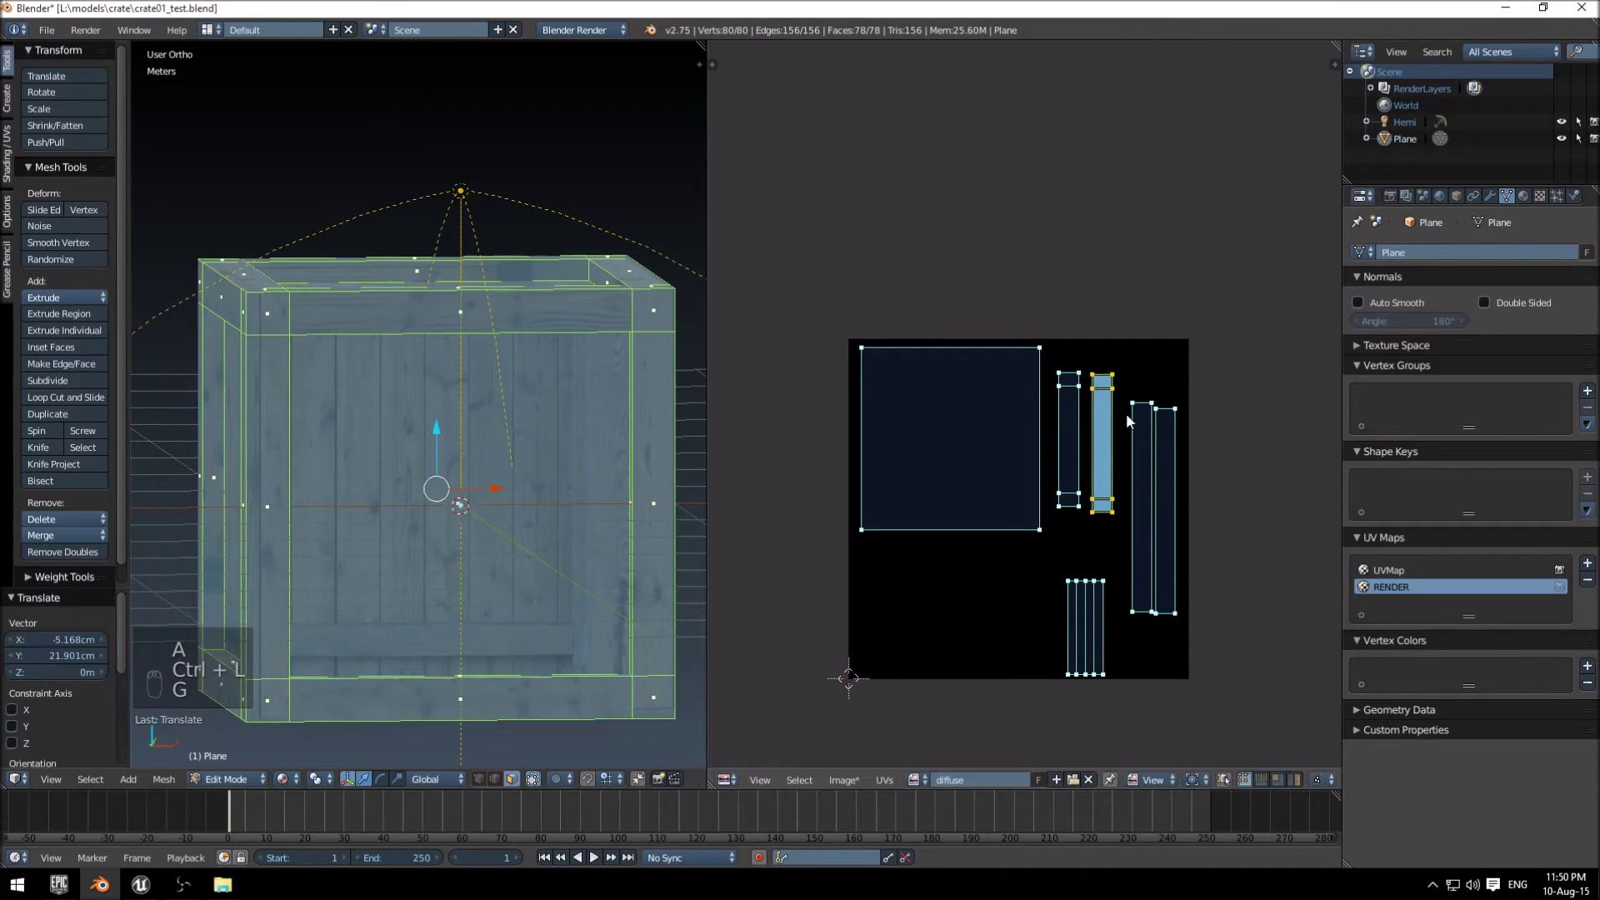
{"action": "key", "text": "a"}
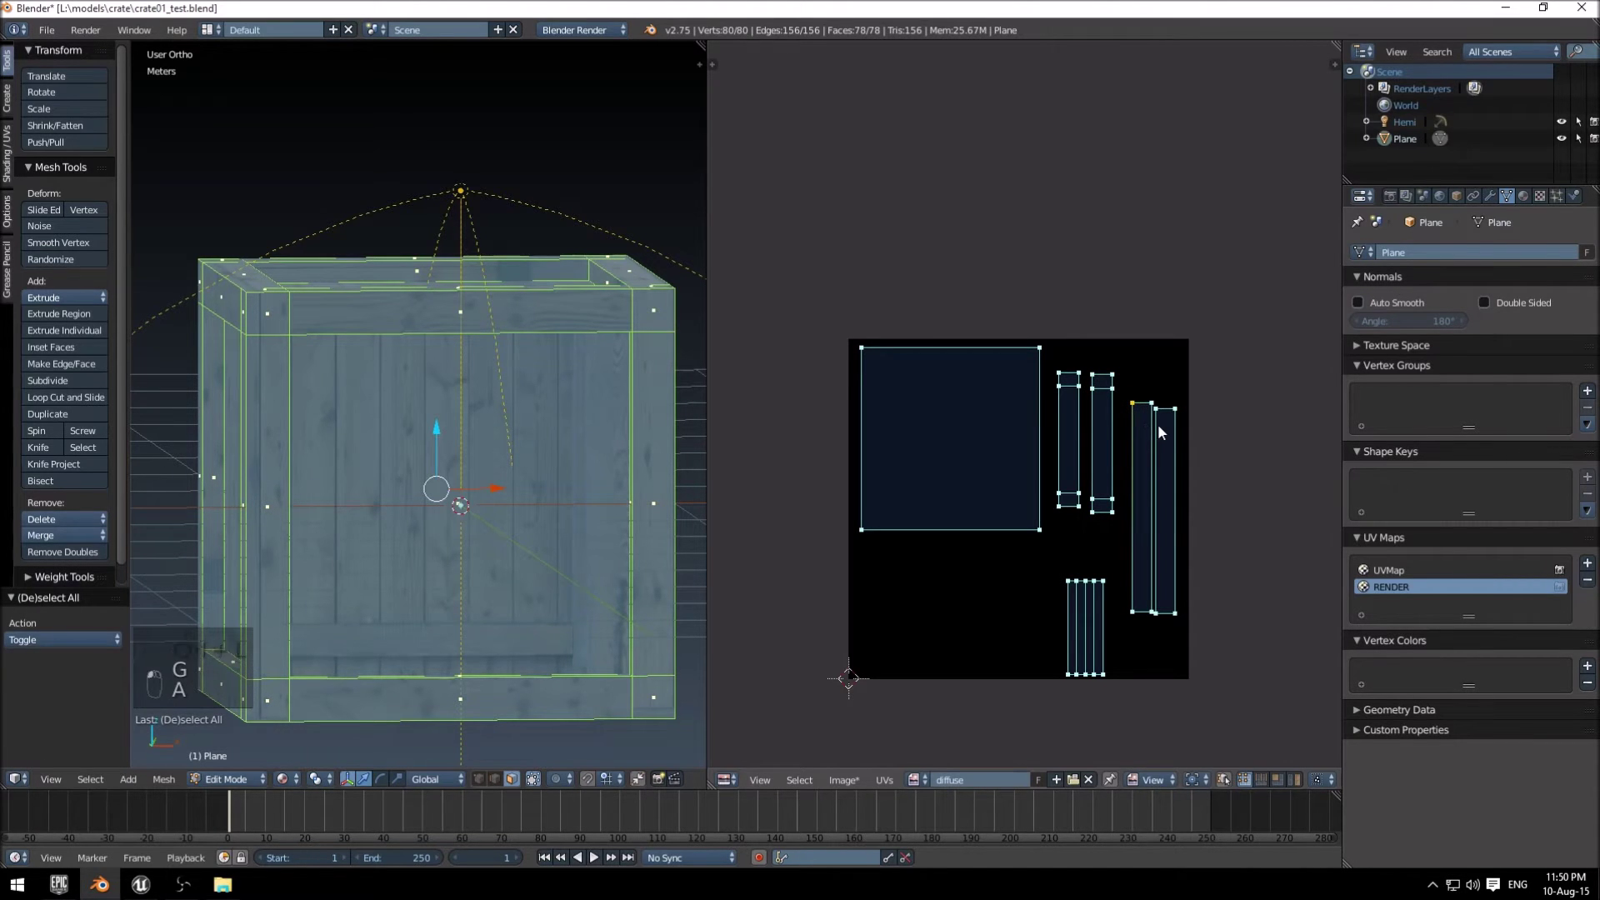
Move two more plank strips up near the top of the layout.
{"action": "left_click", "coordinate": [1157, 423]}
{"action": "key", "text": "ctrl+l"}
{"action": "key", "text": "g"}
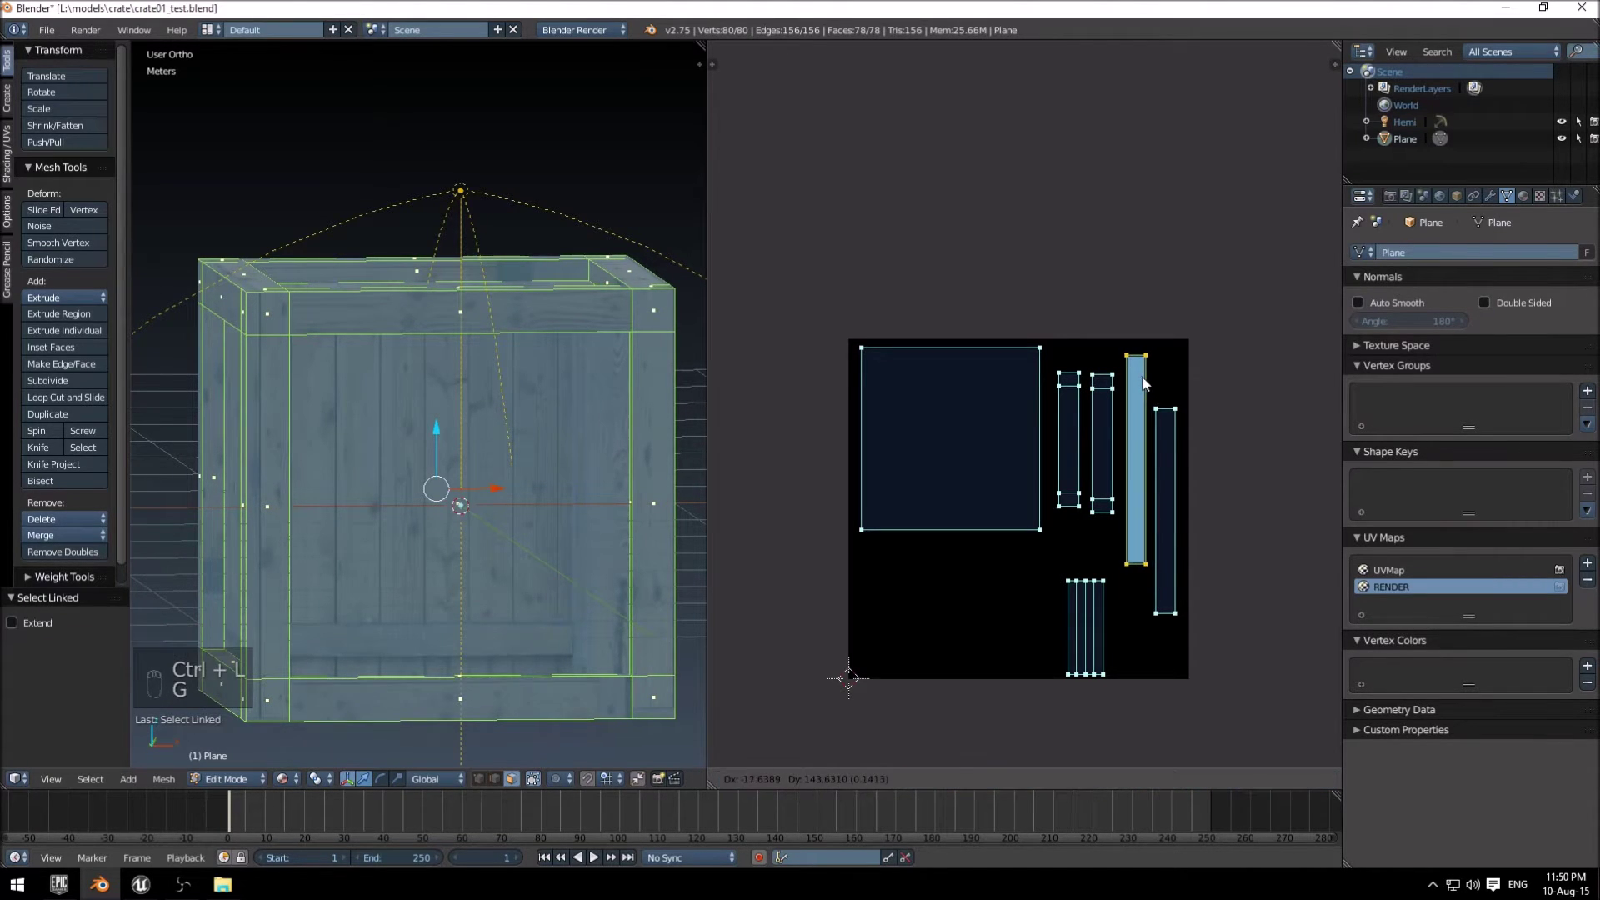
{"action": "left_click", "coordinate": [1141, 377]}
{"action": "key", "text": "a"}
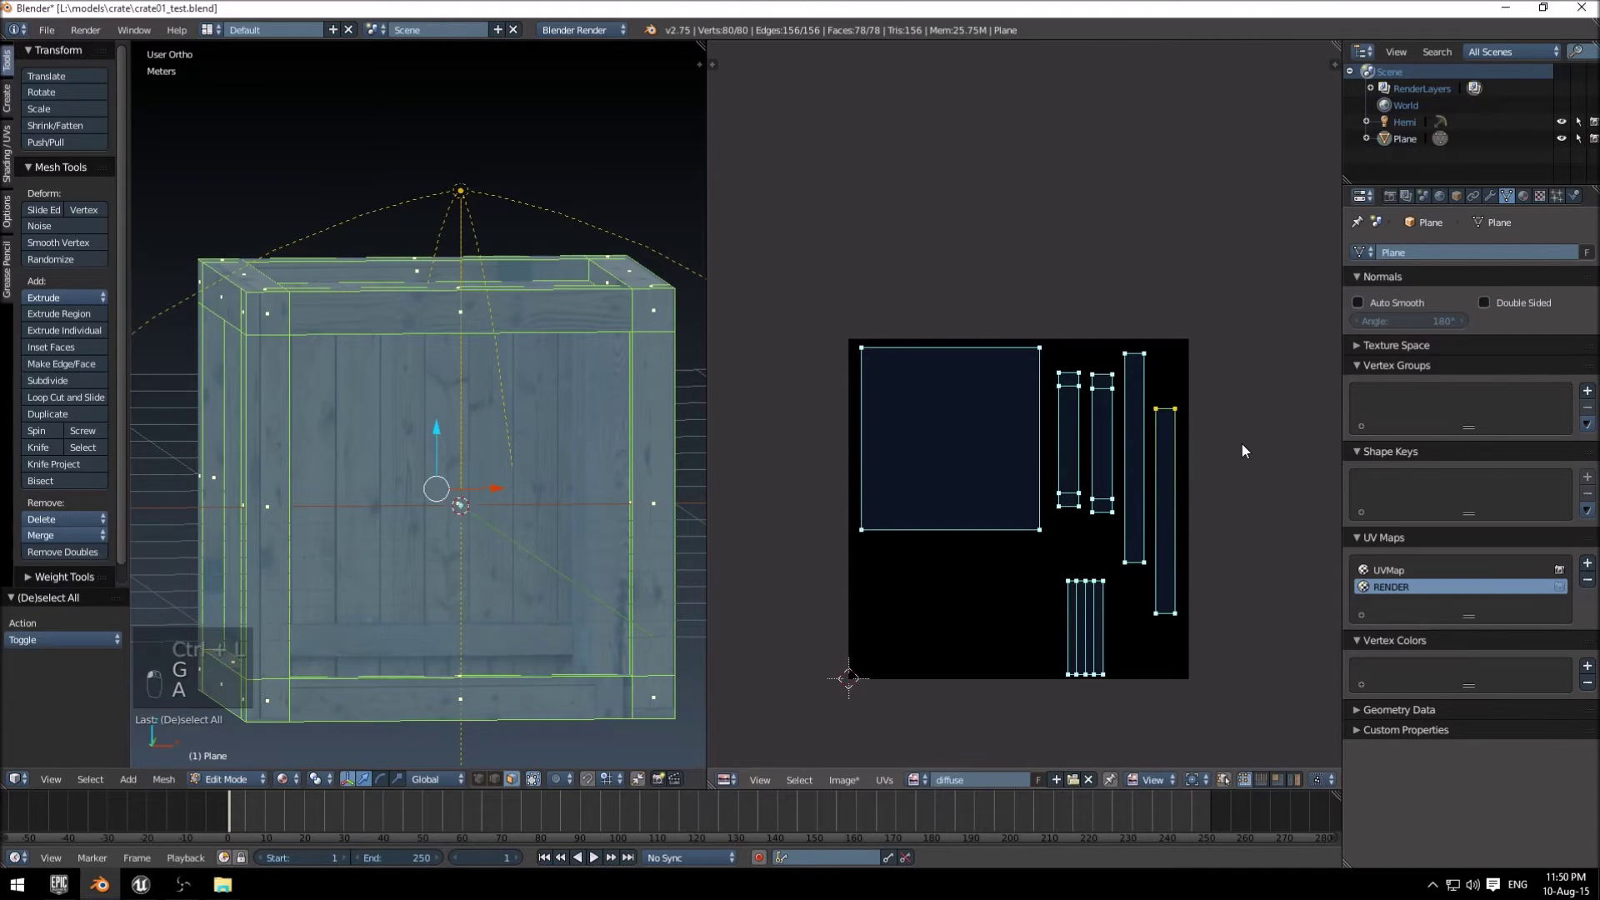
{"action": "key", "text": "ctrl+l"}
{"action": "key", "text": "g"}
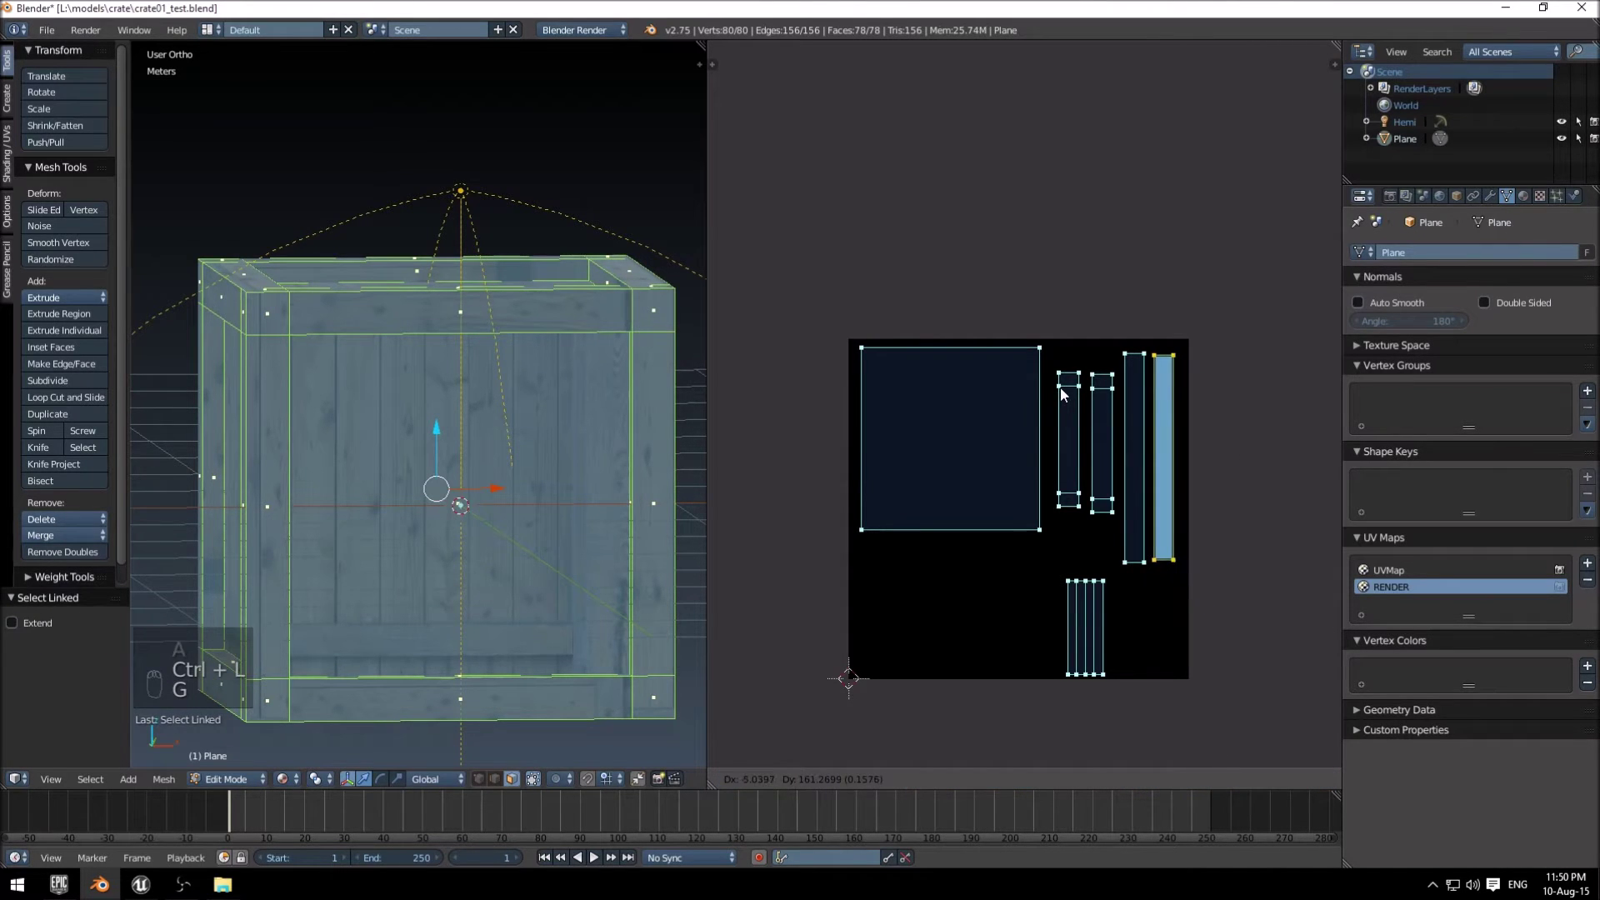
{"action": "left_click", "coordinate": [1060, 386]}
{"action": "key", "text": "a"}
Adjust the bottom UV vertices of the right strip.
{"action": "right_click", "coordinate": [1160, 561]}
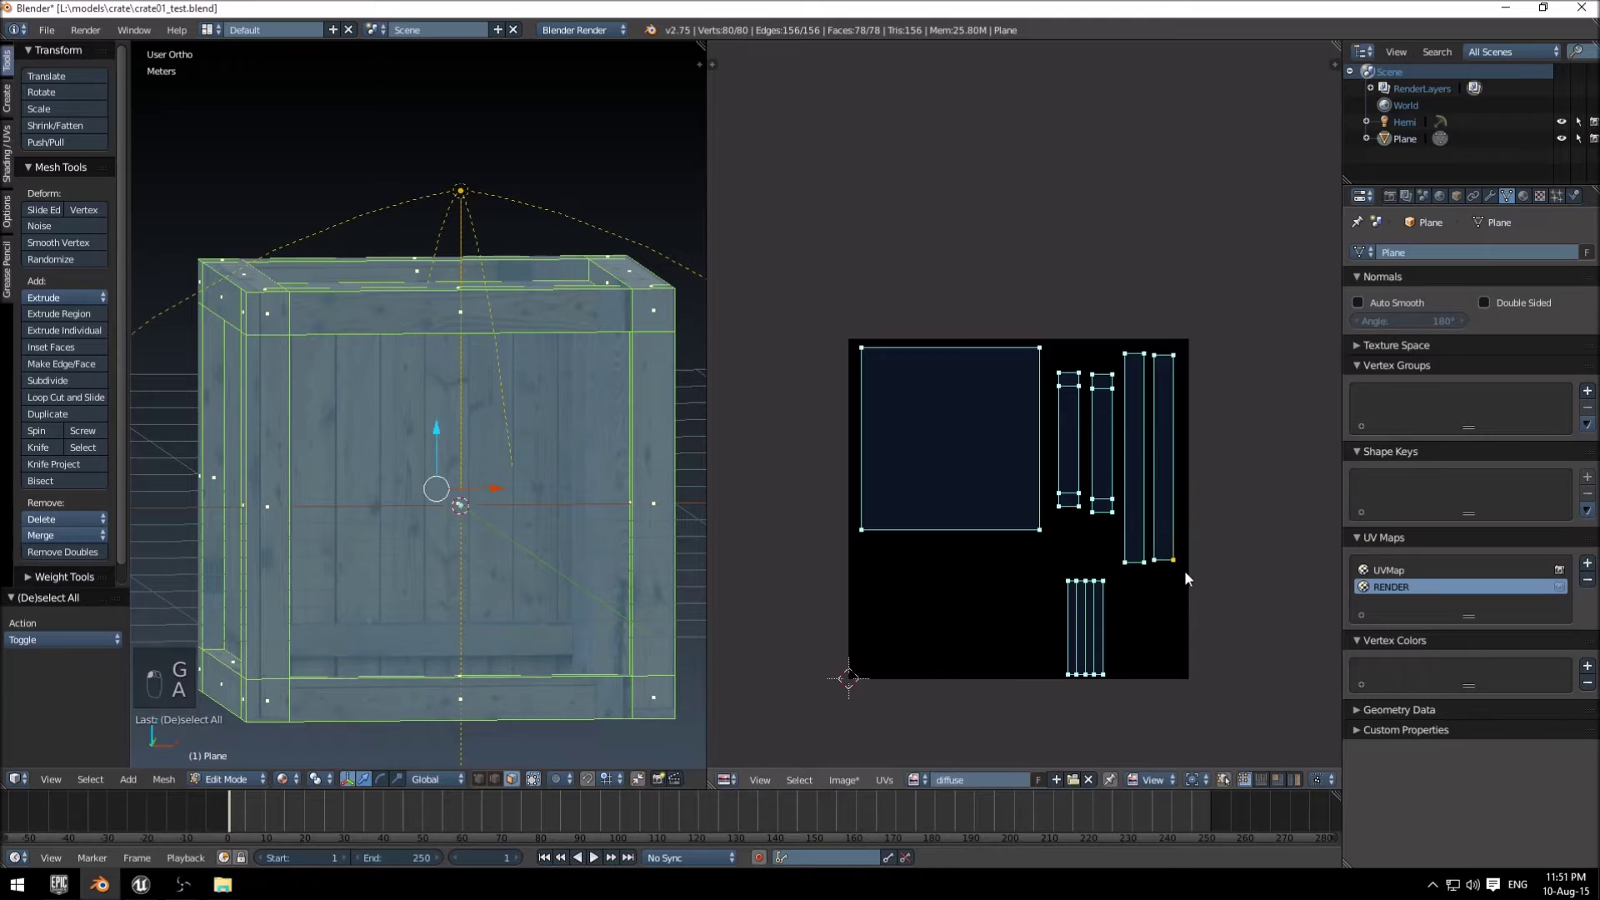
{"action": "key", "text": "a"}
{"action": "left_click_drag", "start_coordinate": [1162, 573], "coordinate": [1160, 569], "text": "ctrl"}
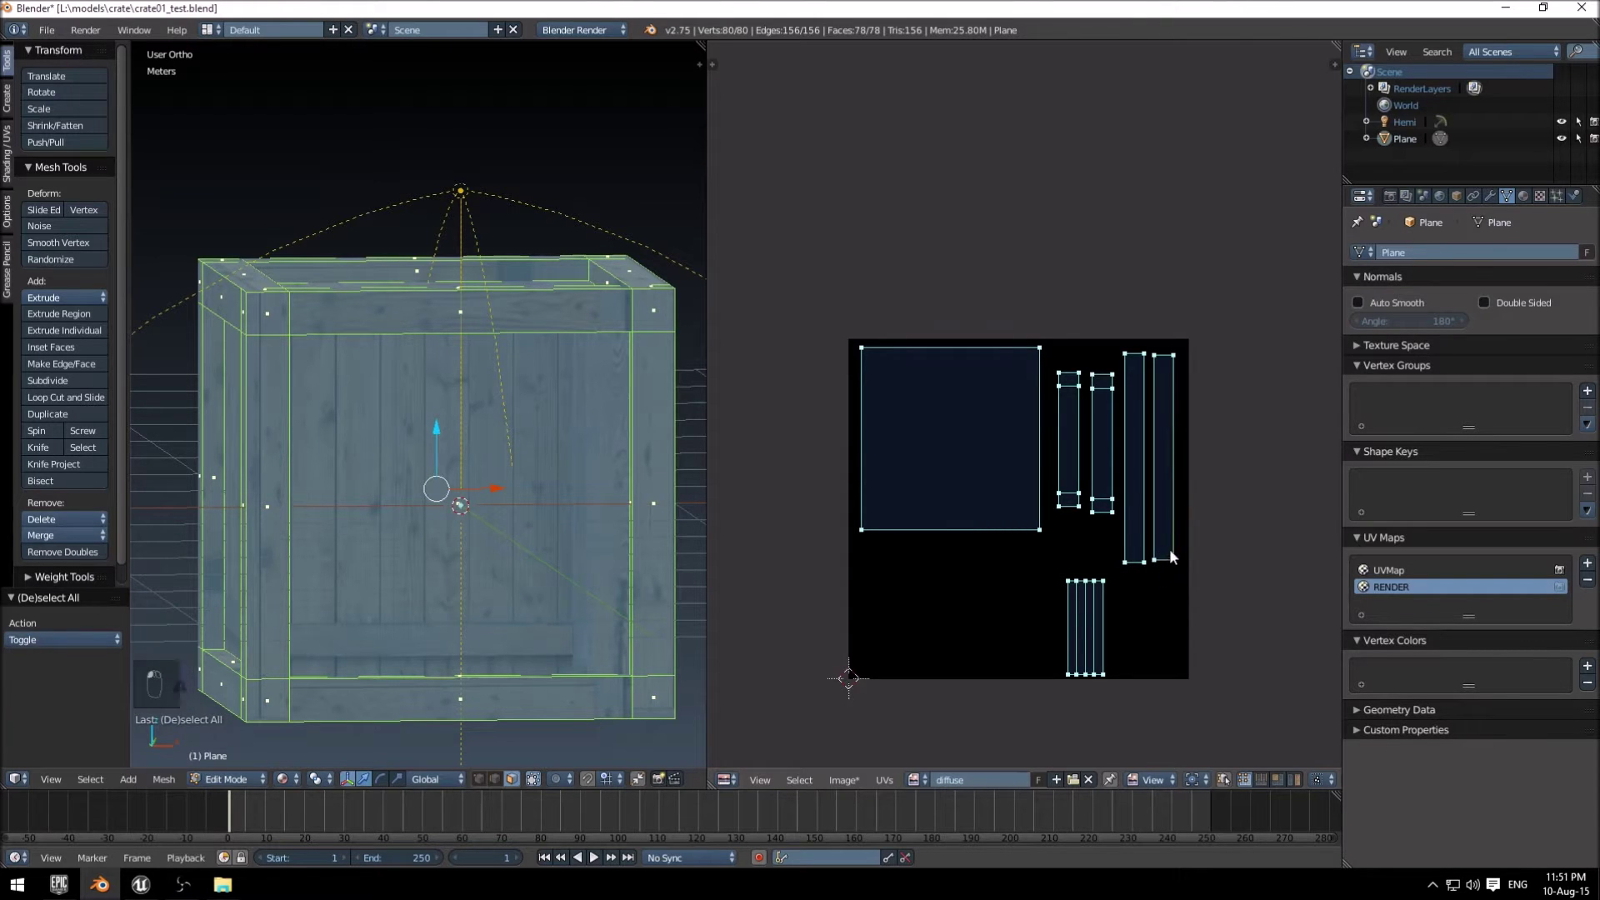
{"action": "key", "text": "g"}
{"action": "left_click", "coordinate": [1160, 582]}
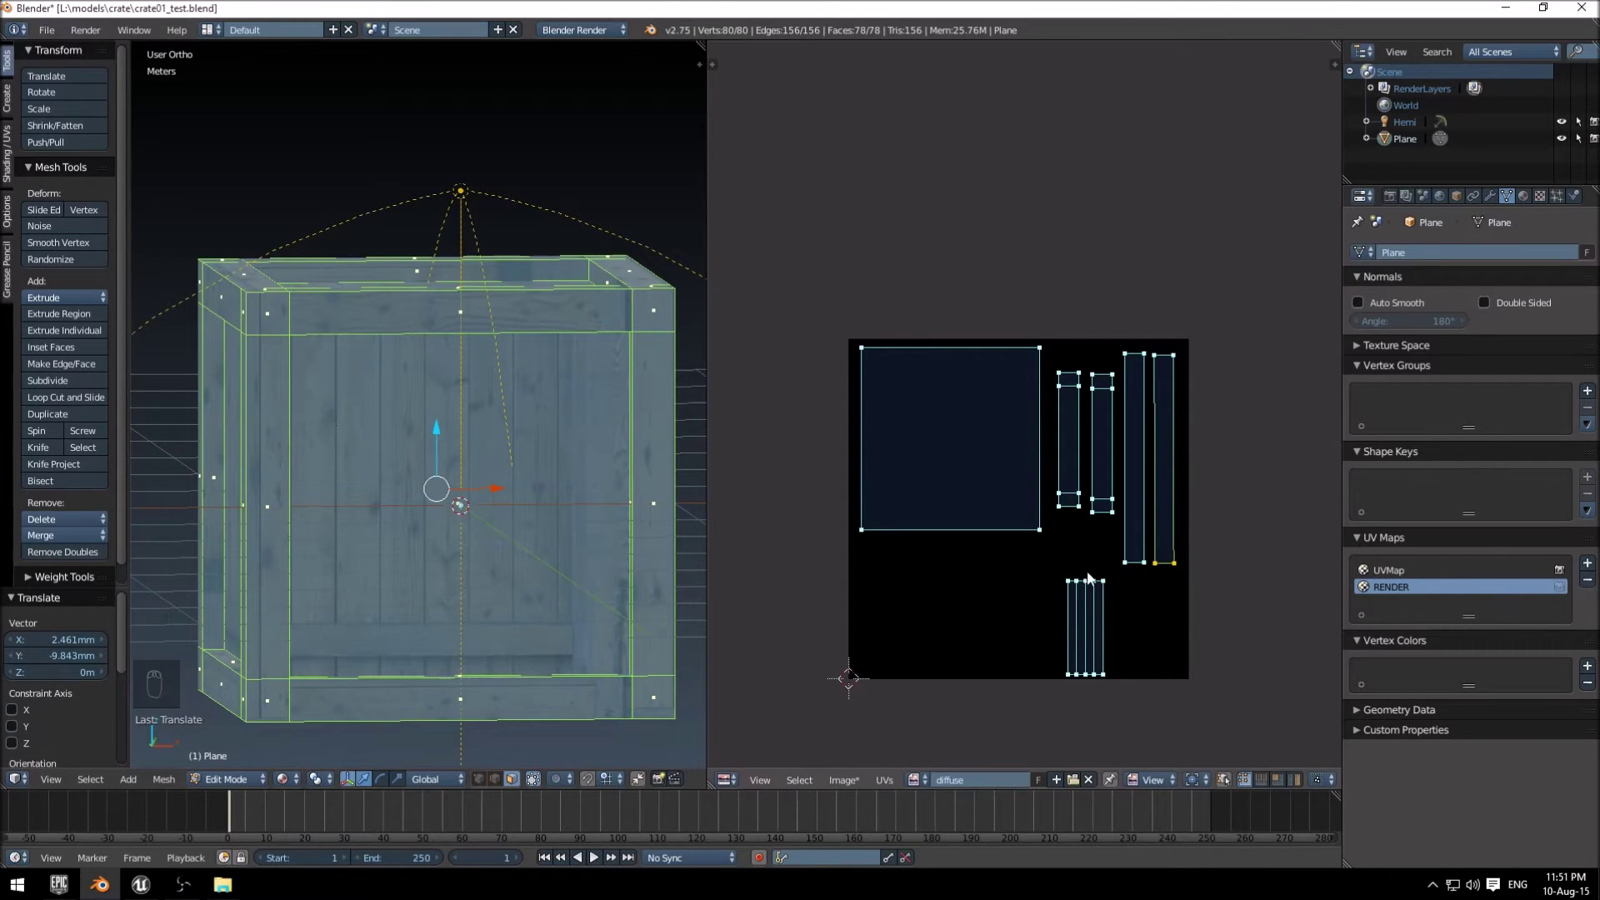
Rotate the bottom plank strip 90° and place it horizontally beside the large island.
{"action": "mouse_move", "coordinate": [1051, 588]}
{"action": "left_mouse_down", "text": "ctrl"}
{"action": "mouse_move", "coordinate": [1108, 607]}
{"action": "mouse_move", "coordinate": [1092, 632]}
{"action": "left_mouse_up", "text": "ctrl"}
{"action": "key", "text": "a"}
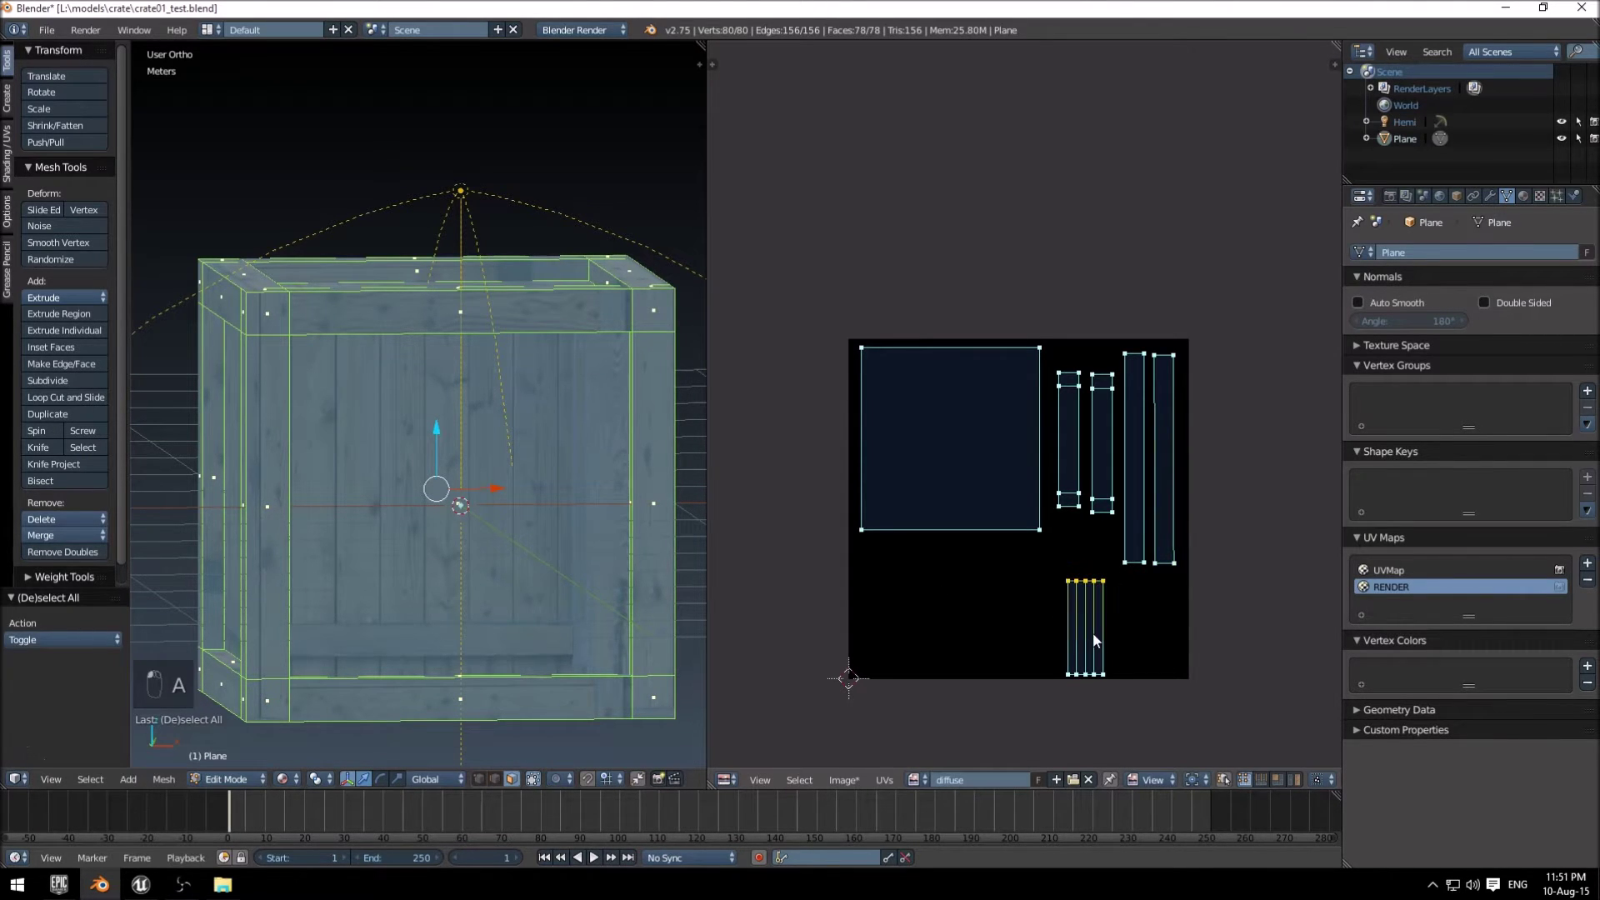
{"action": "key", "text": "ctrl+l"}
{"action": "type", "text": "r90"}
{"action": "key", "text": "Return"}
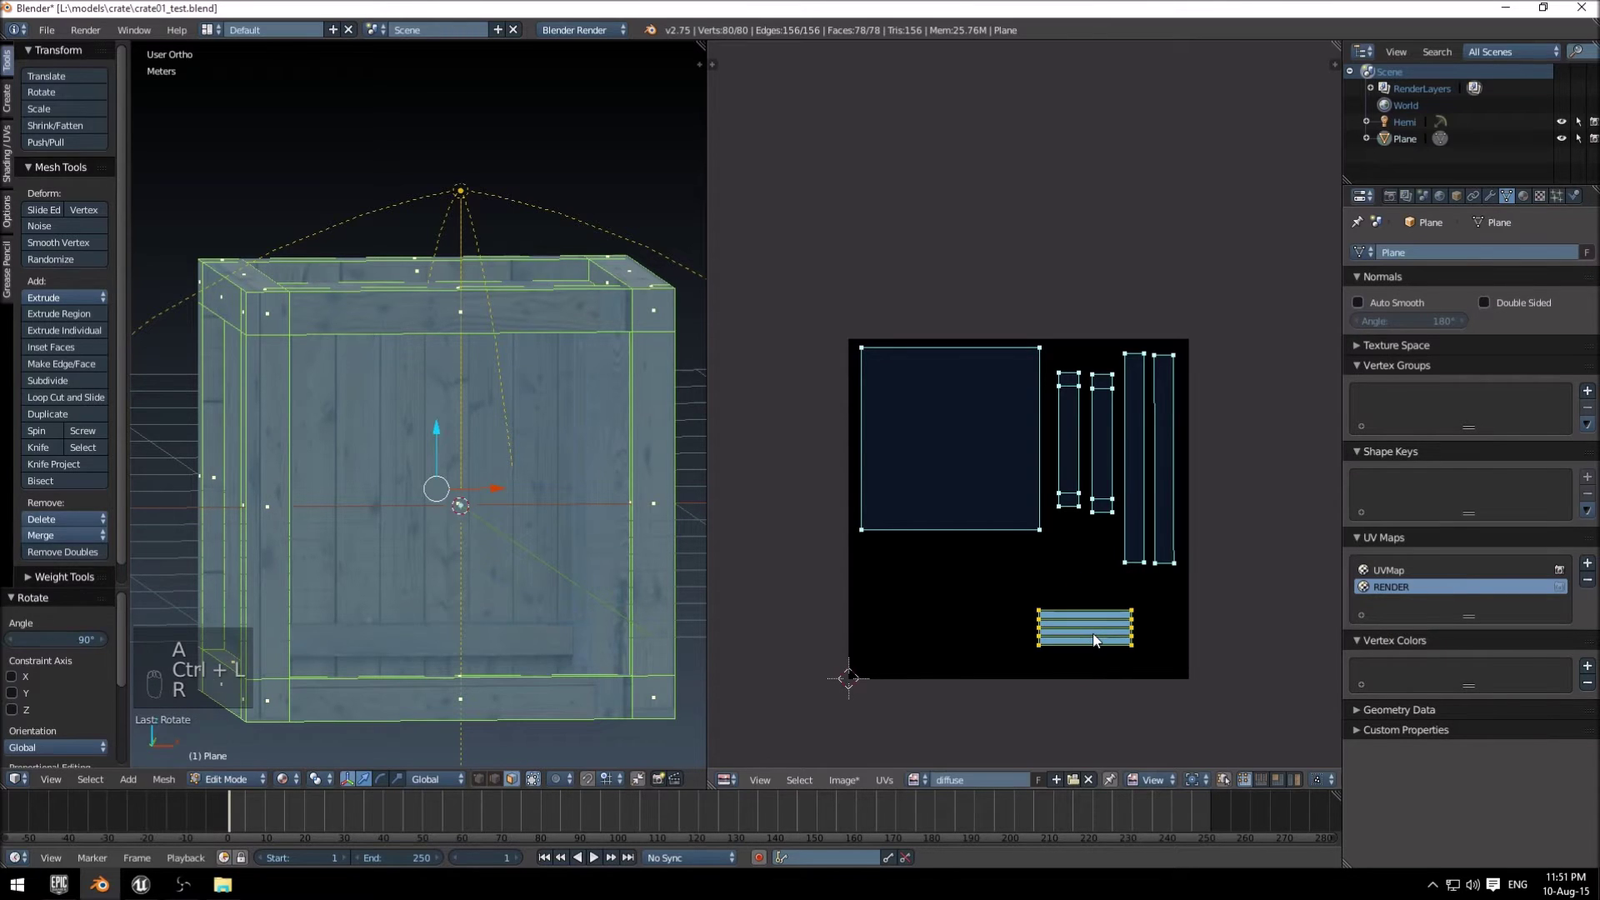
{"action": "key", "text": "g"}
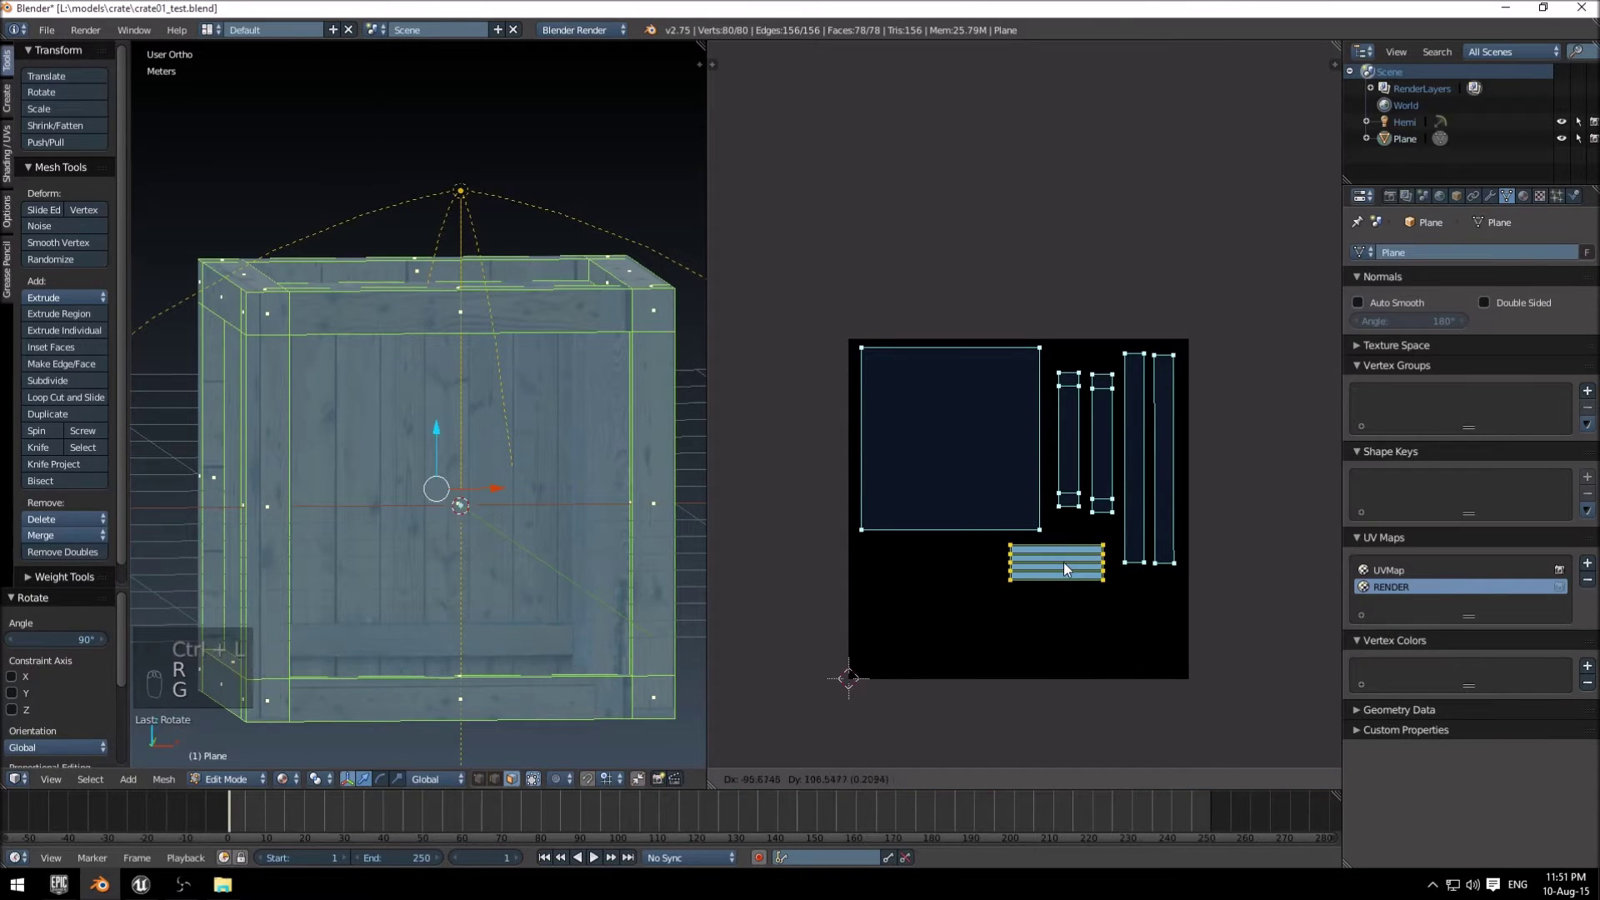
{"action": "left_click", "coordinate": [1059, 574]}
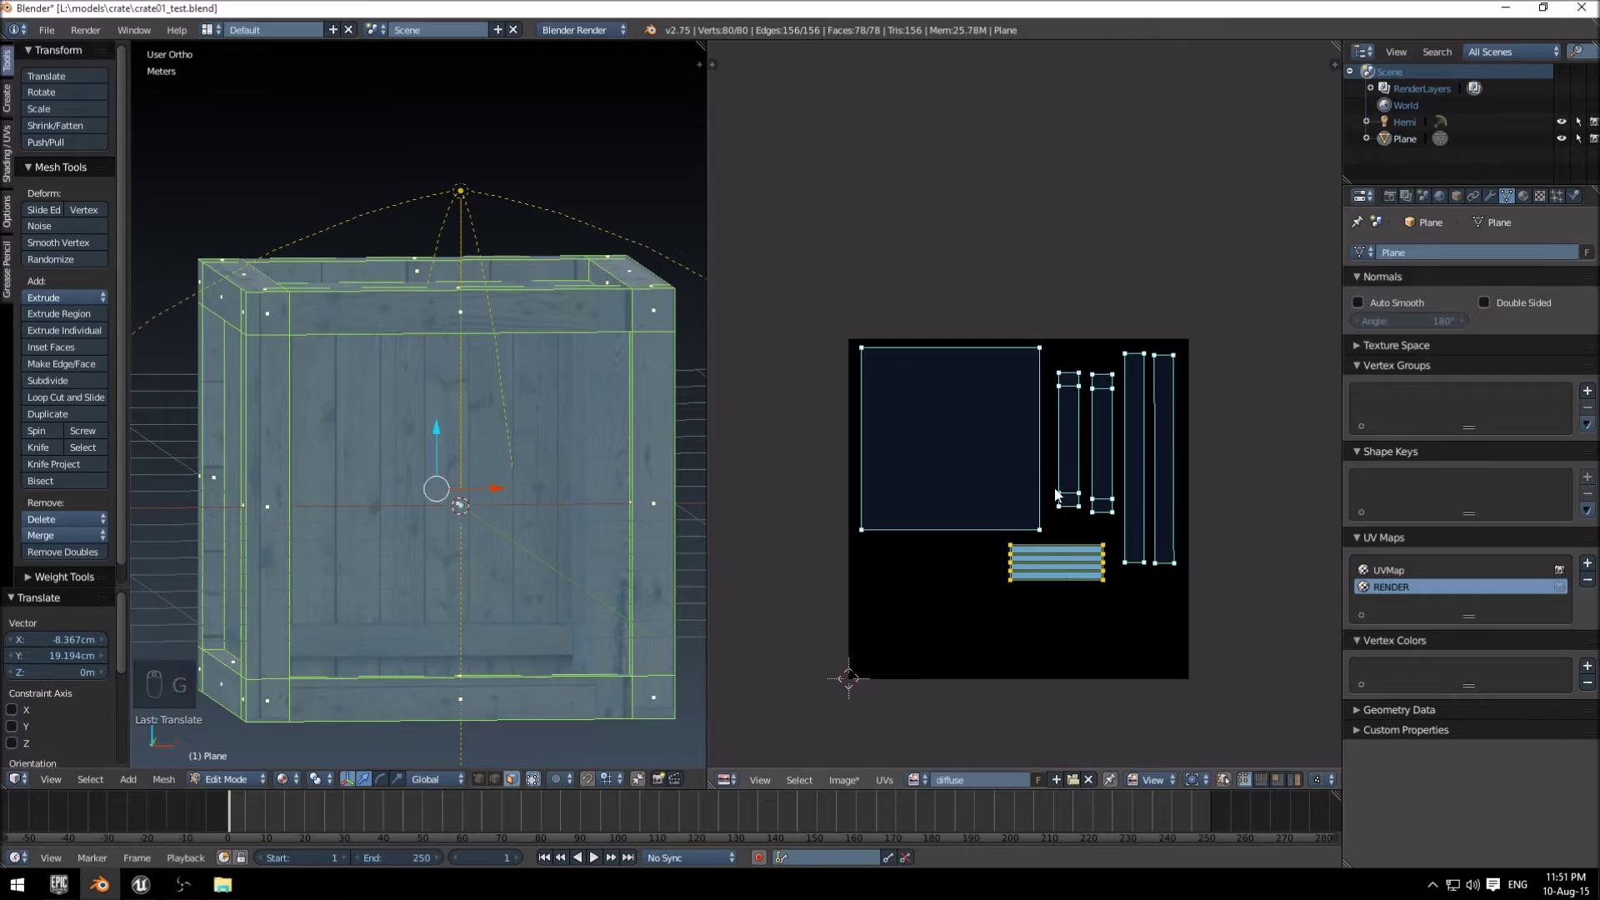
{"action": "scroll", "coordinate": [997, 438], "scroll_direction": "up", "scroll_amount": 1}
{"action": "middle_click_drag", "start_coordinate": [996, 438], "coordinate": [1022, 467]}
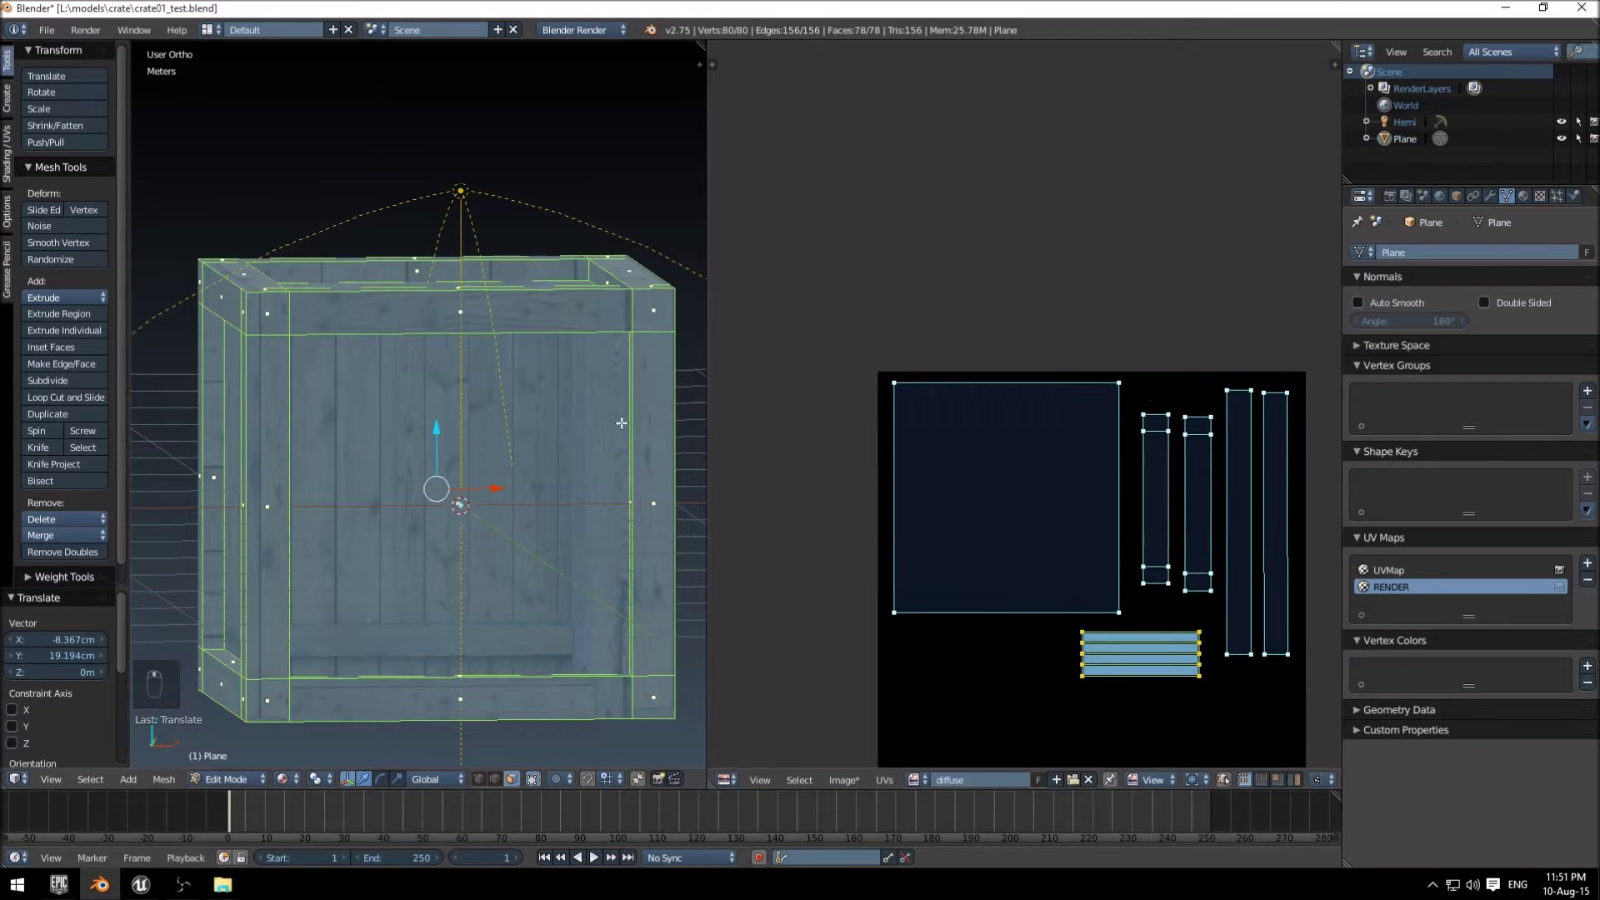
{"action": "right_click", "coordinate": [1124, 372]}
{"action": "middle_click_drag", "start_coordinate": [400, 433], "coordinate": [475, 530]}
{"action": "scroll", "coordinate": [436, 382], "scroll_direction": "up", "scroll_amount": 3}
{"action": "right_click", "coordinate": [480, 415]}
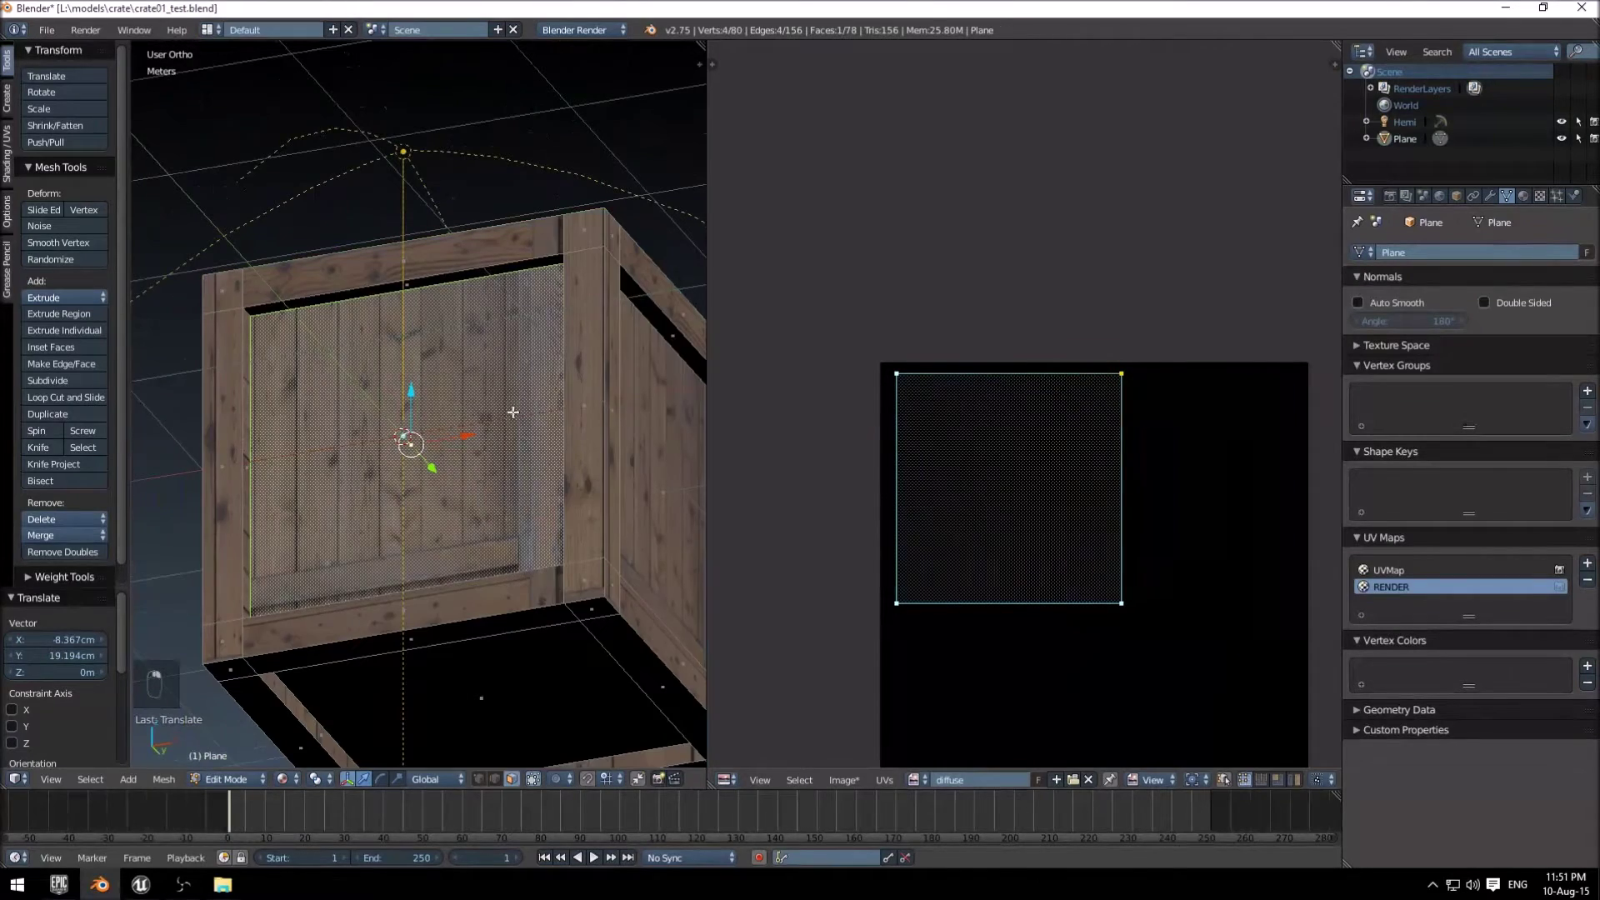
{"action": "middle_click_drag", "start_coordinate": [513, 412], "coordinate": [541, 350]}
{"action": "key", "text": "a"}
{"action": "key", "text": "a"}
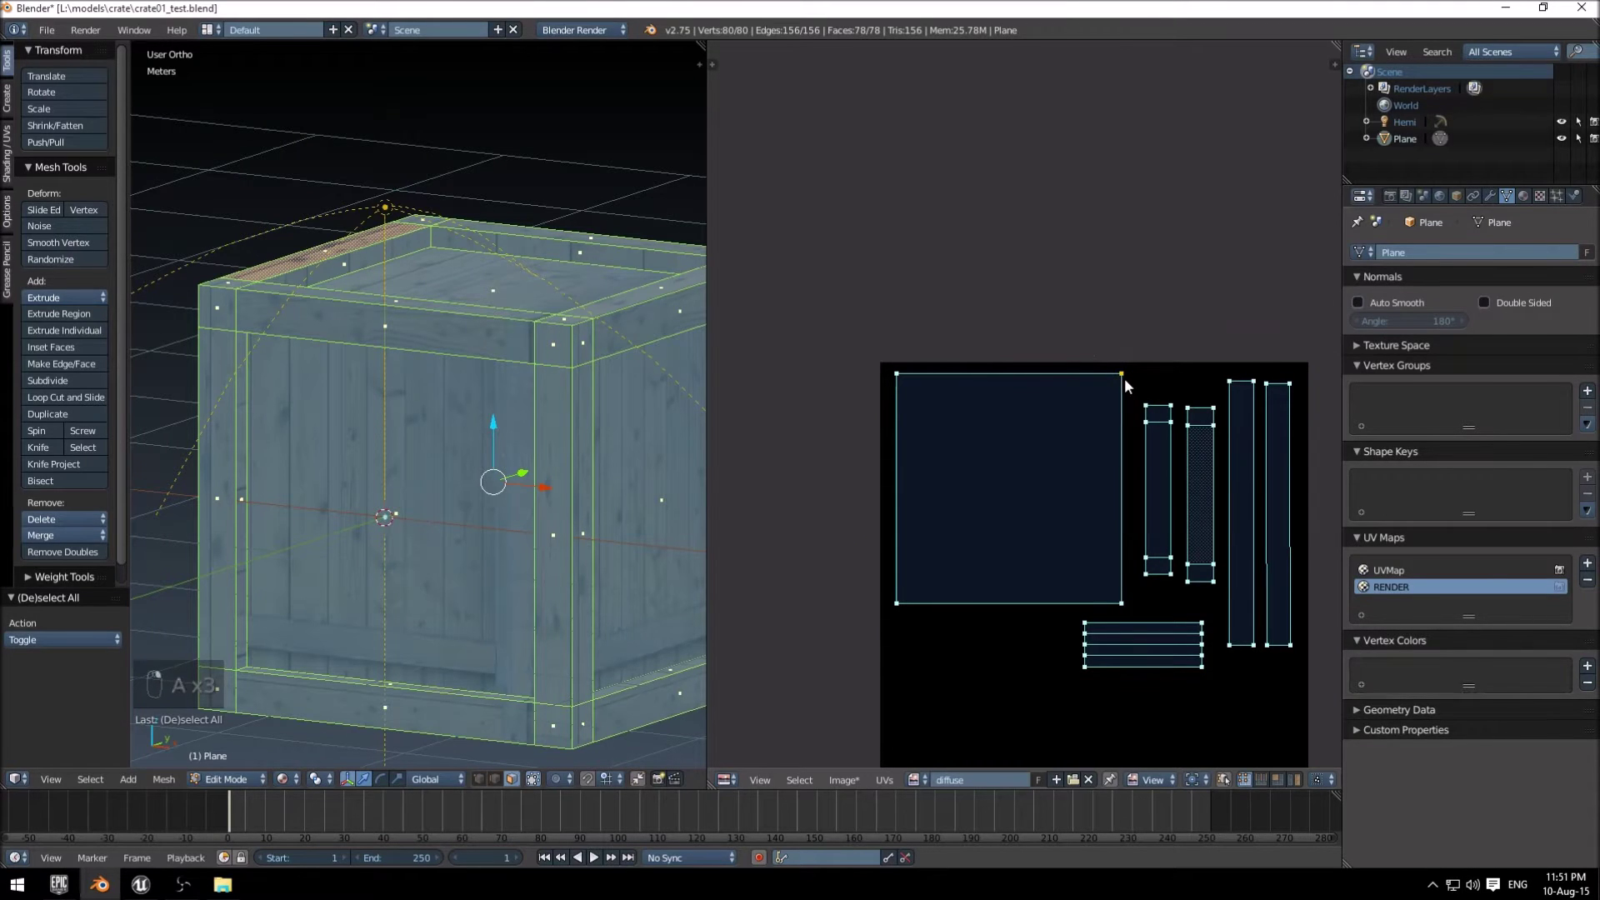
{"action": "key", "text": "ctrl+l"}
{"action": "key", "text": "g"}
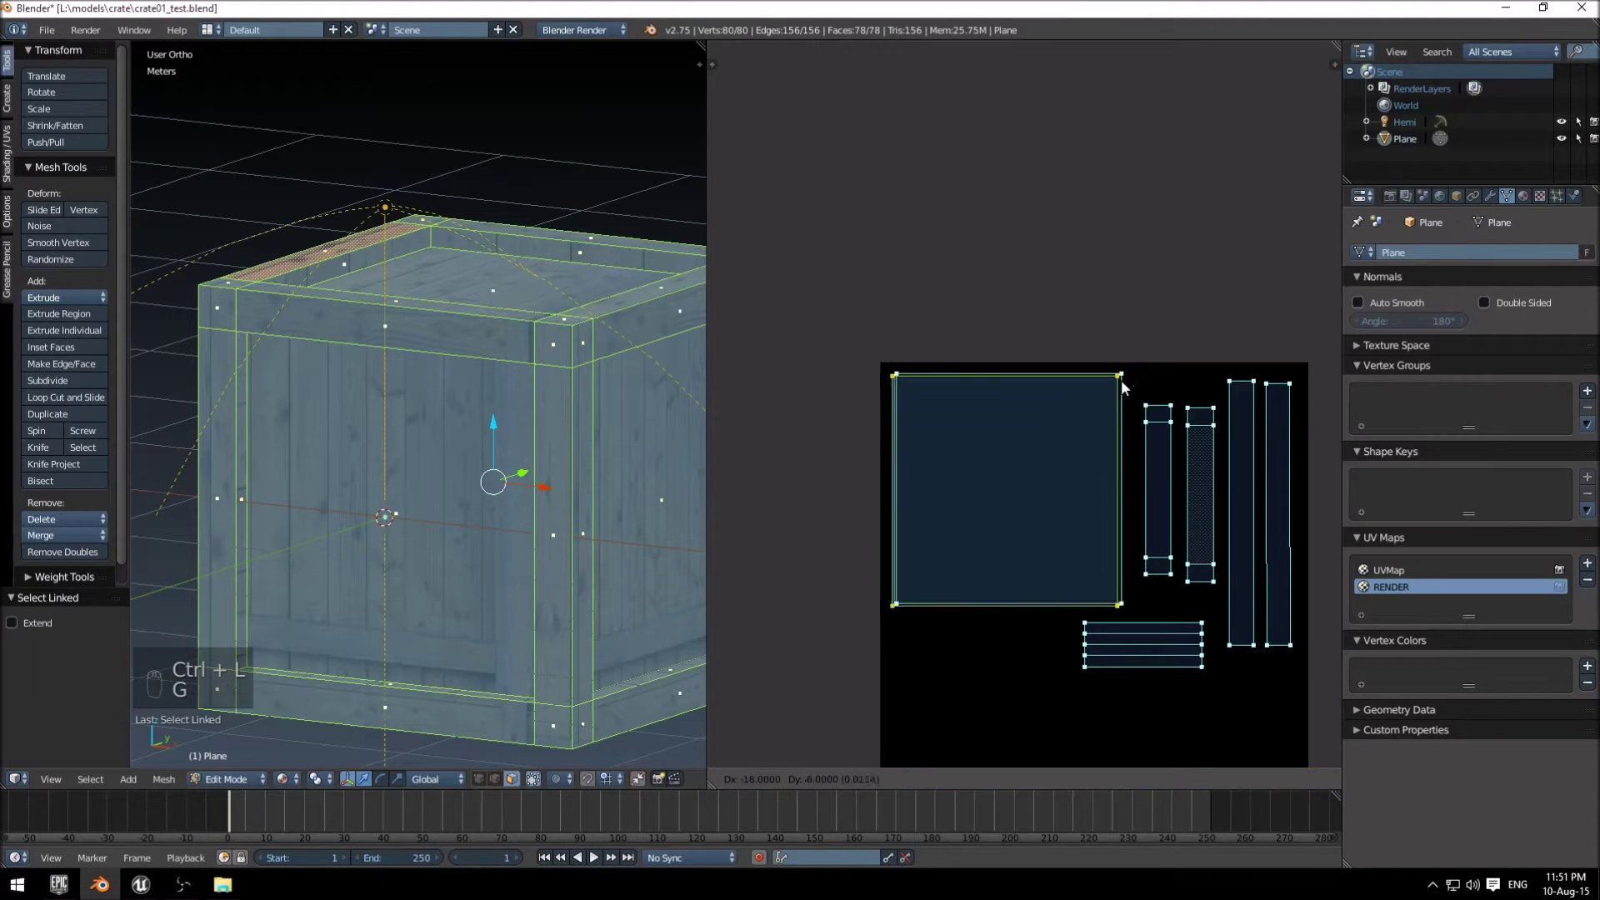
{"action": "right_click", "coordinate": [987, 493]}
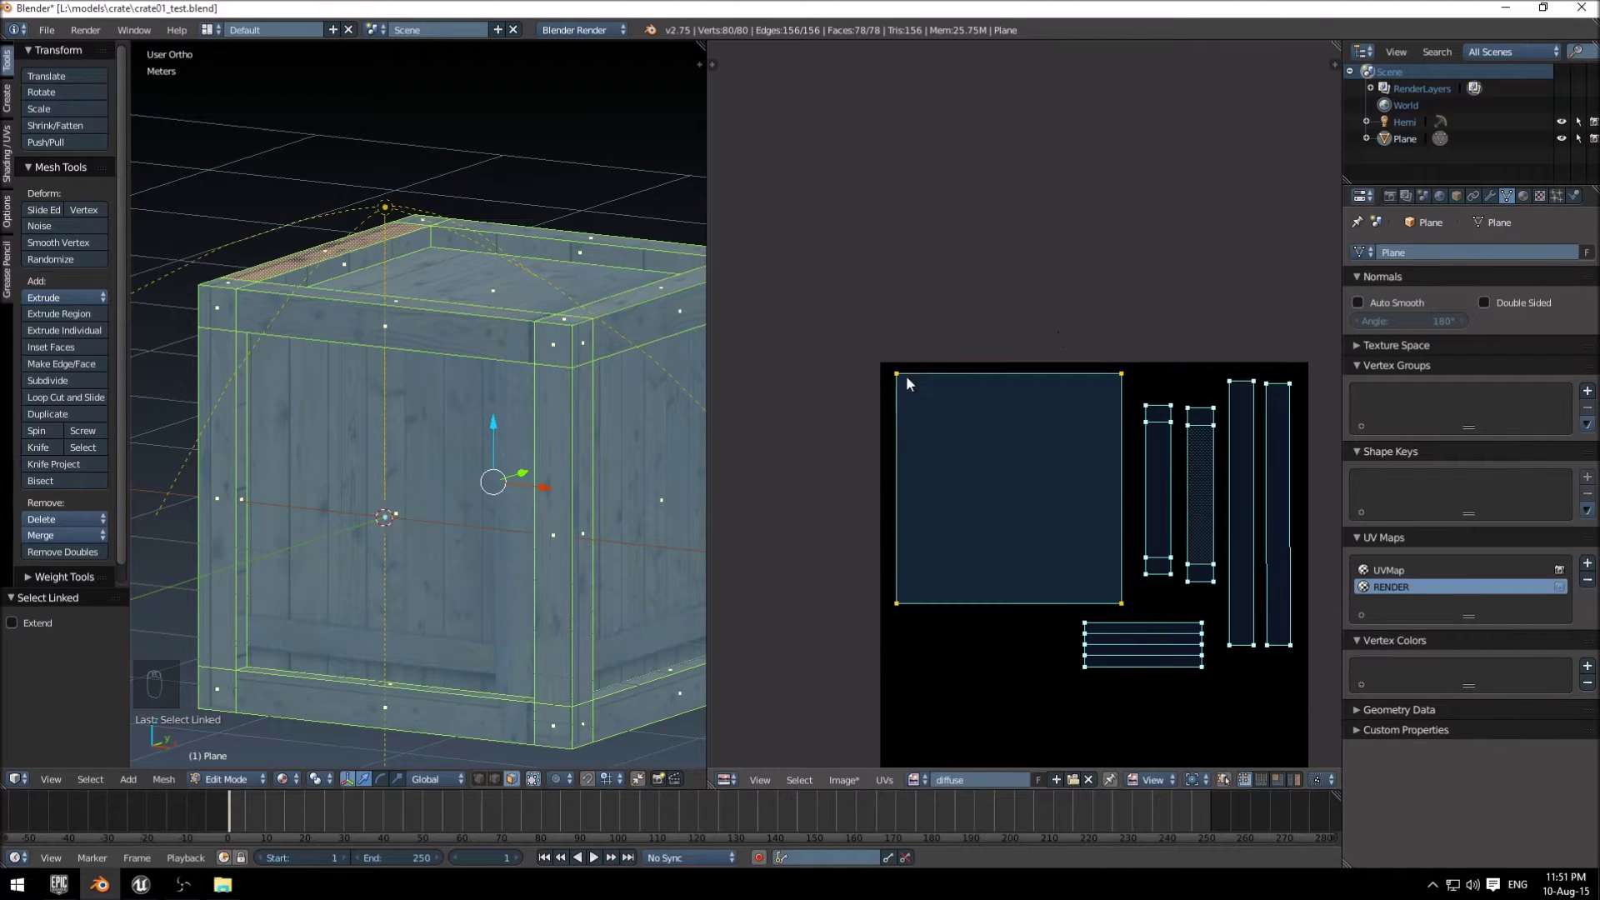
{"action": "key", "text": "Home"}
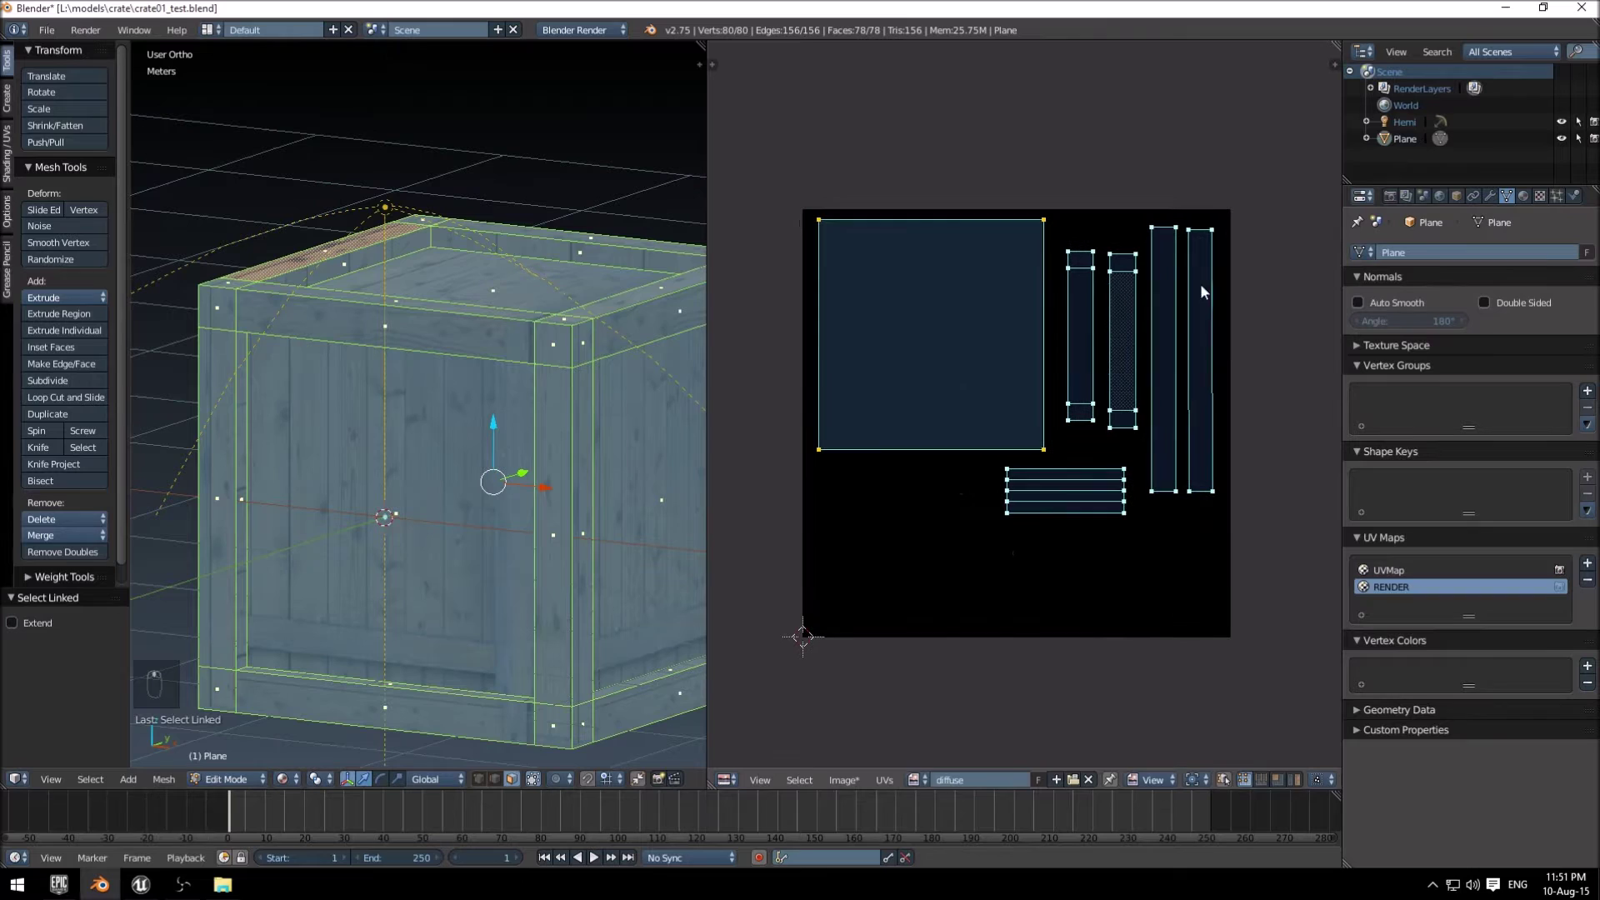
{"action": "middle_click_drag", "start_coordinate": [983, 497], "coordinate": [965, 577]}
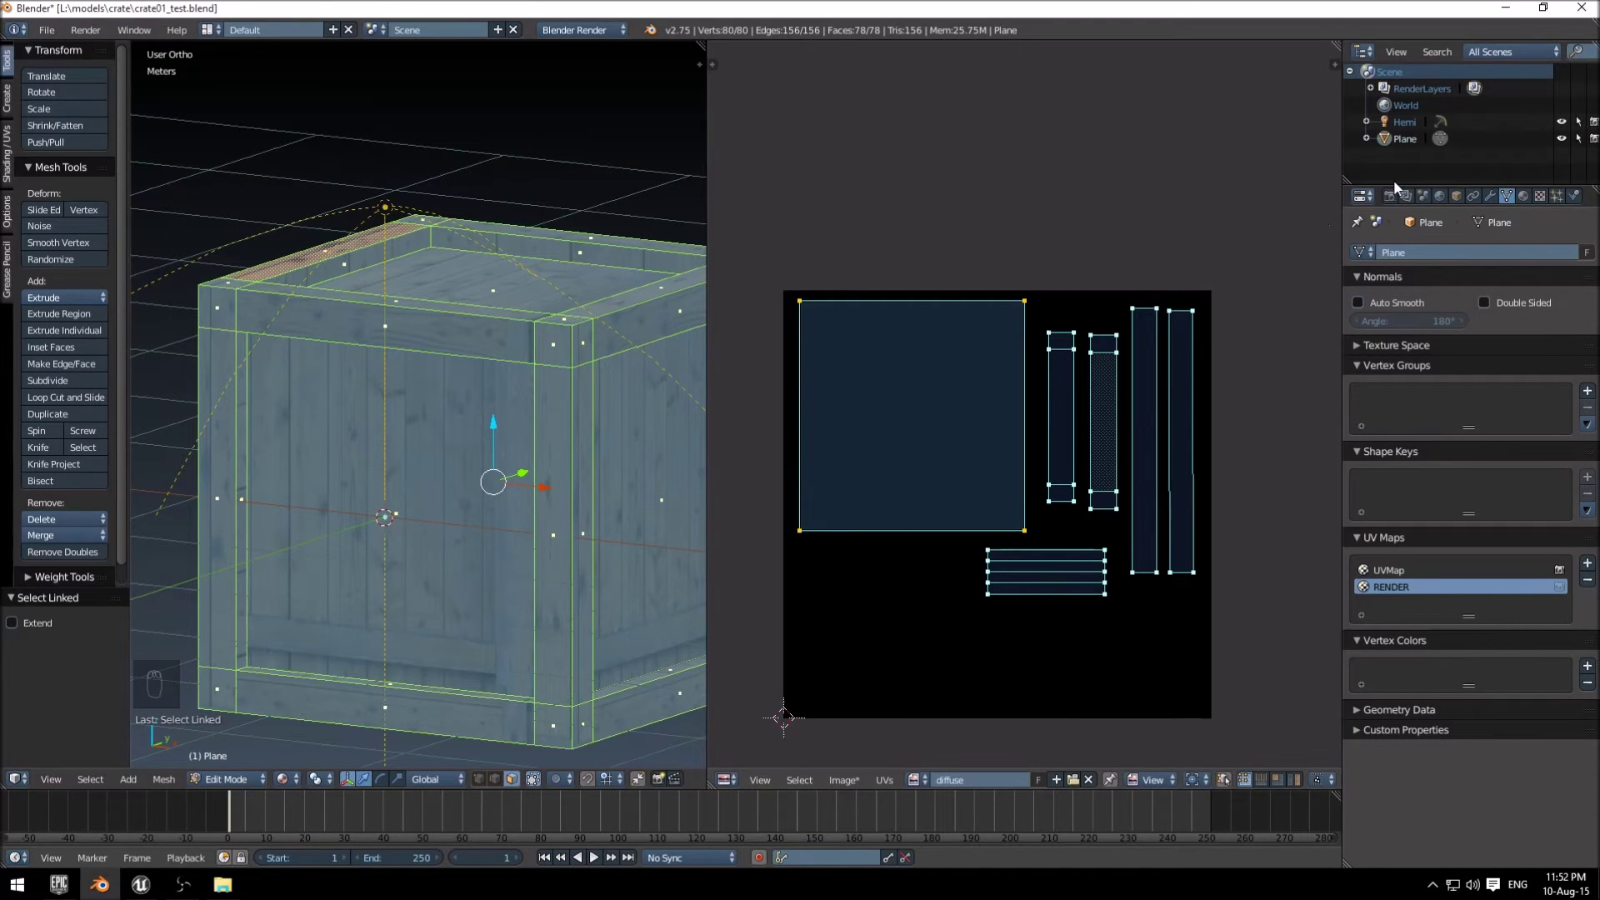
Set the WoodPlanksBeamed texture's mapping to the UVMap layer and check the crate.
{"action": "left_click", "coordinate": [1542, 196]}
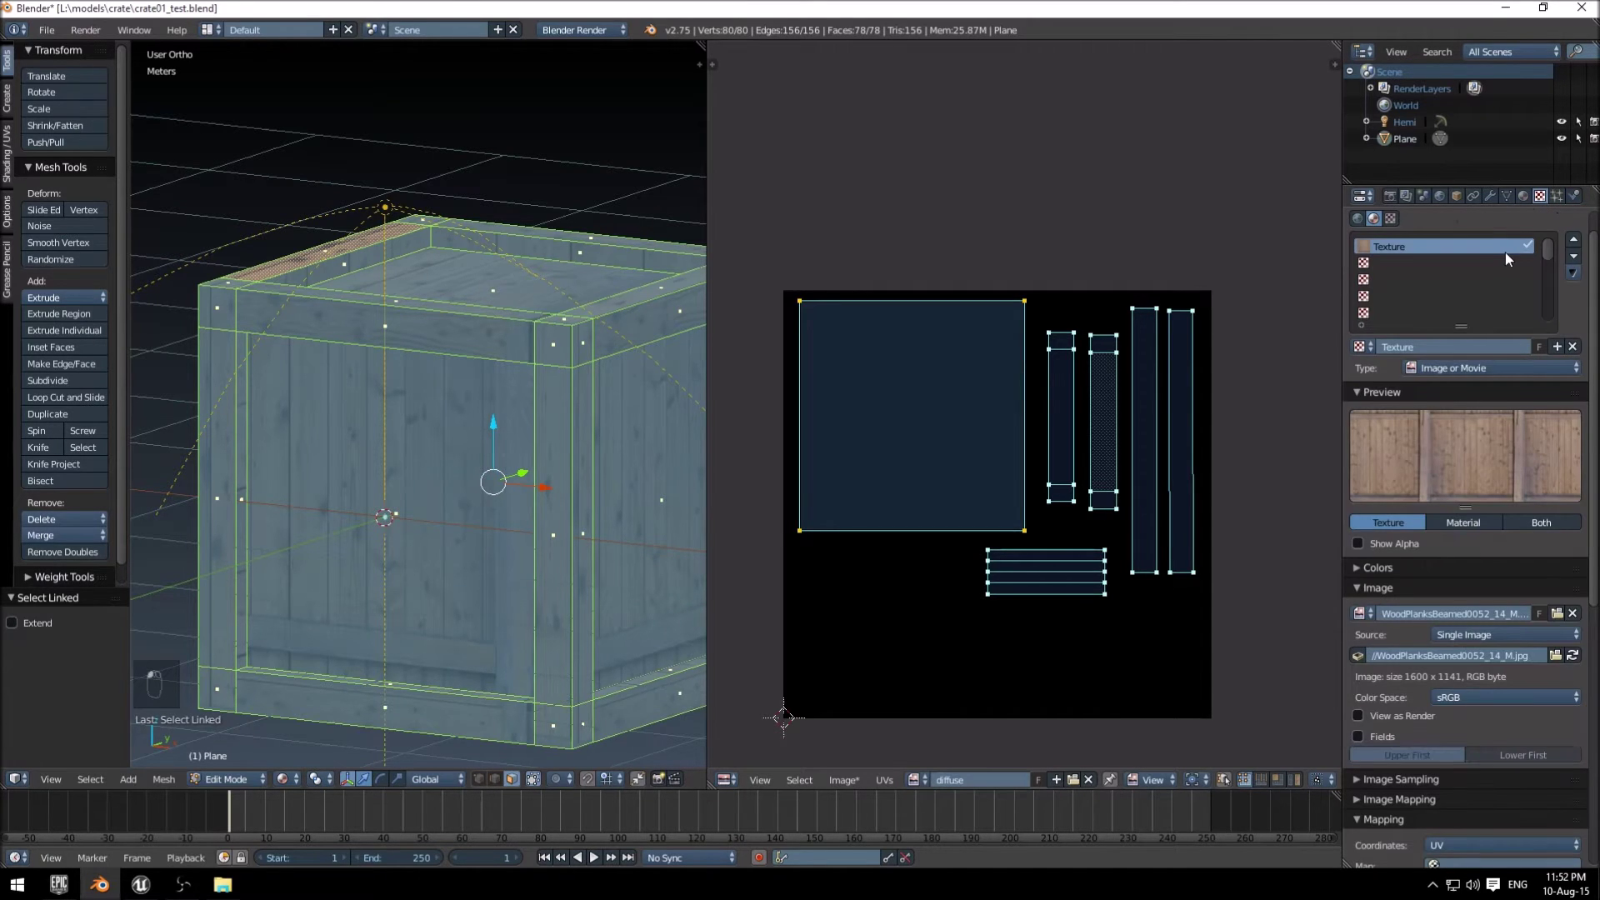
{"action": "scroll", "coordinate": [1468, 479], "scroll_direction": "down", "scroll_amount": 10}
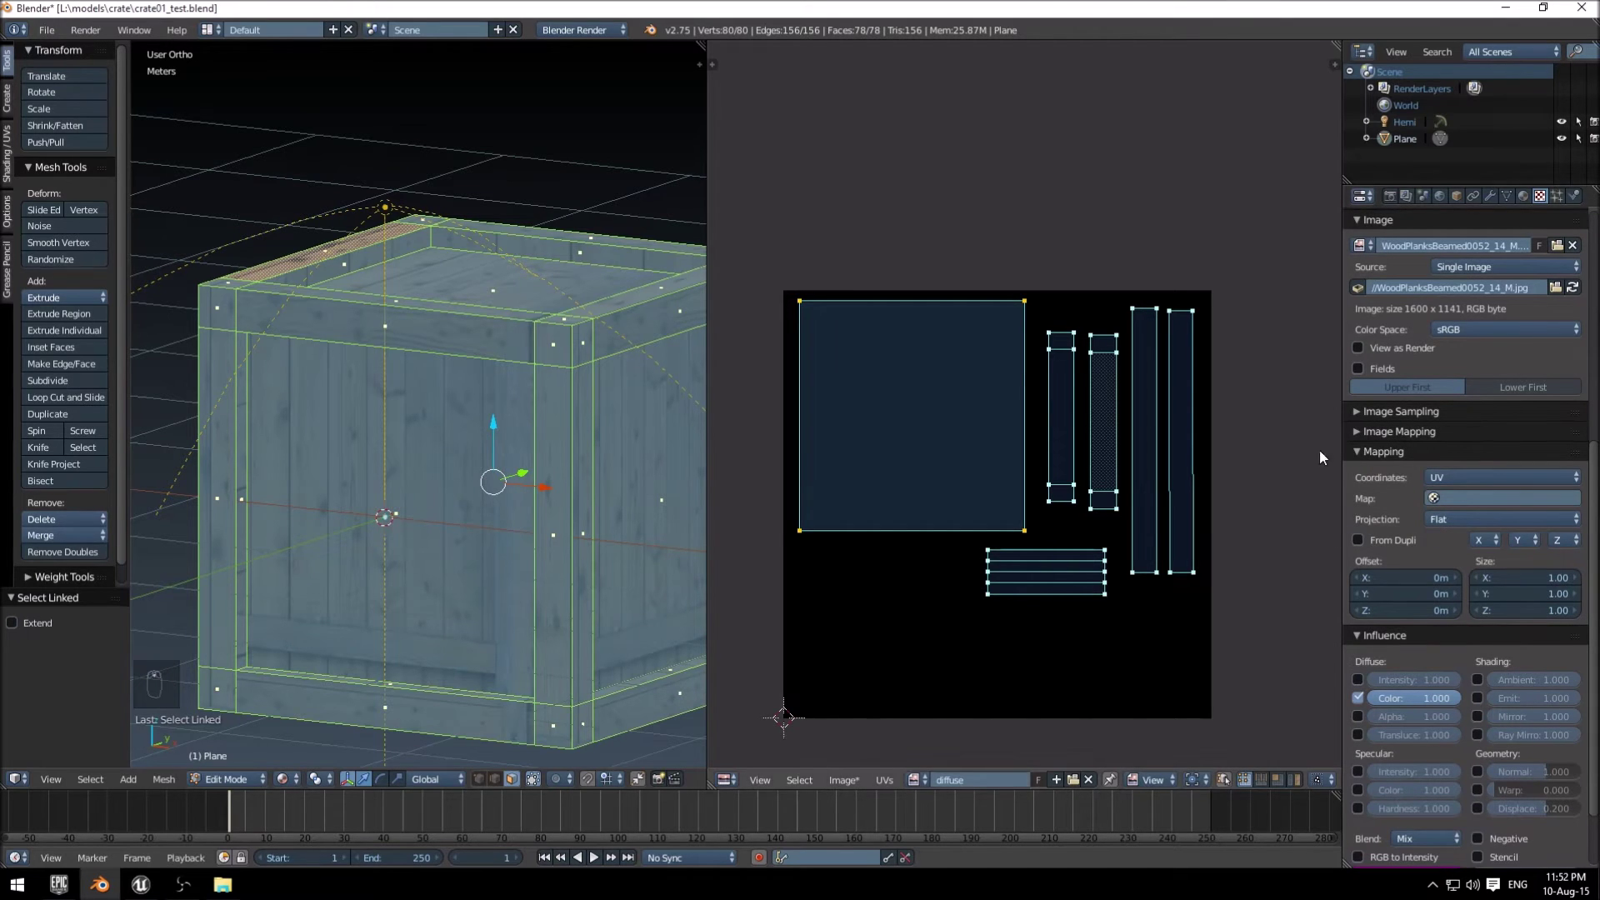
{"action": "left_click", "coordinate": [1448, 498]}
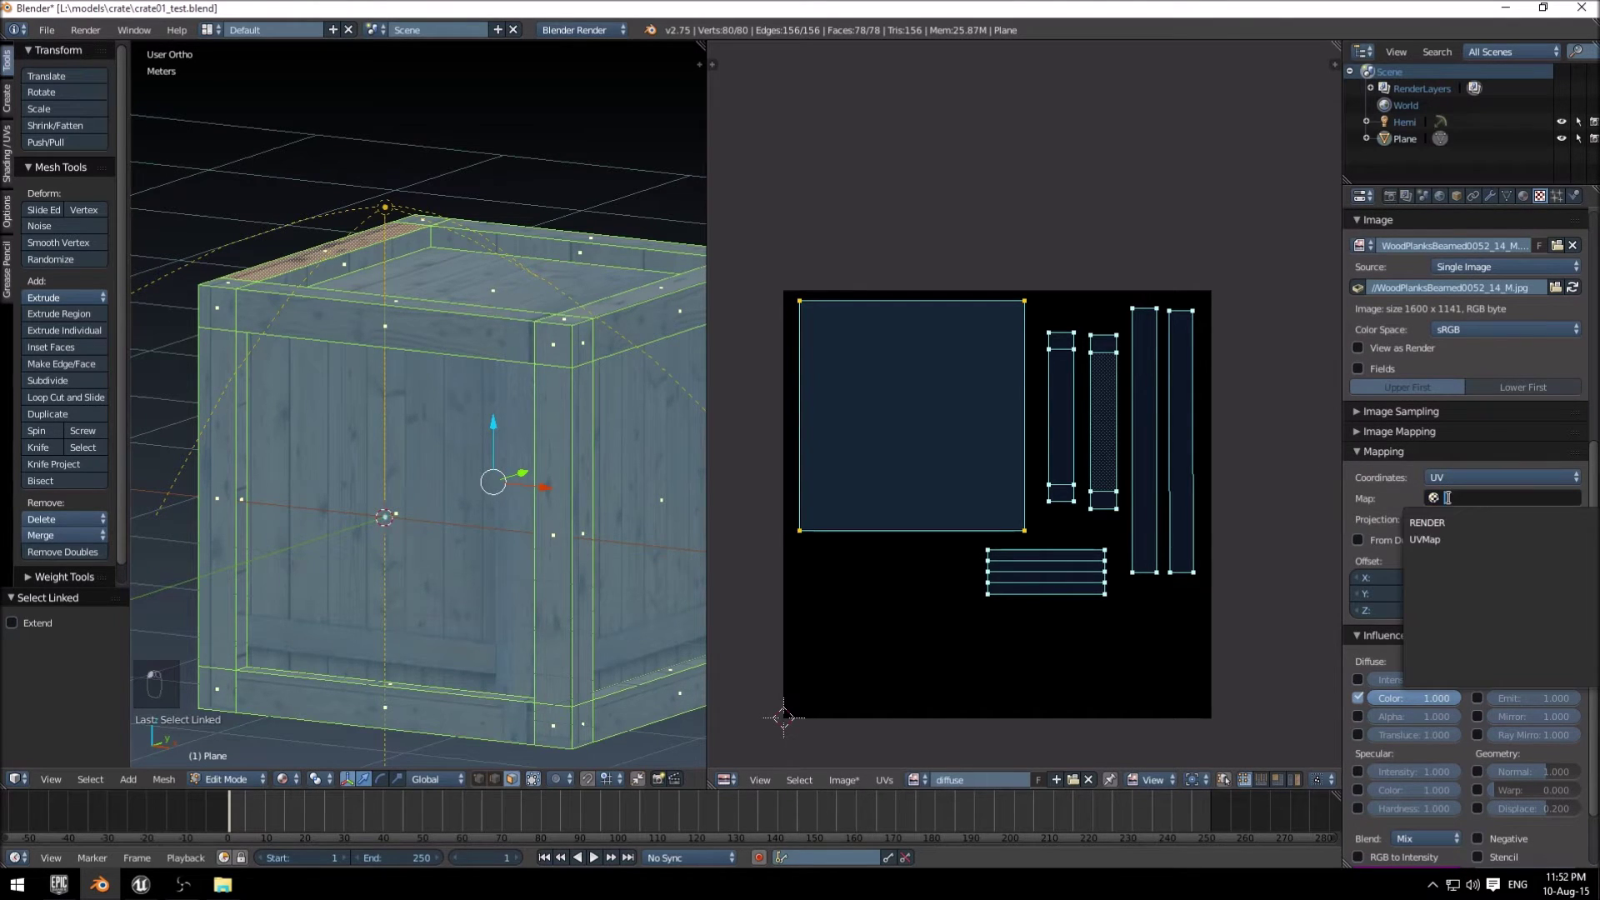
{"action": "left_click", "coordinate": [1443, 542]}
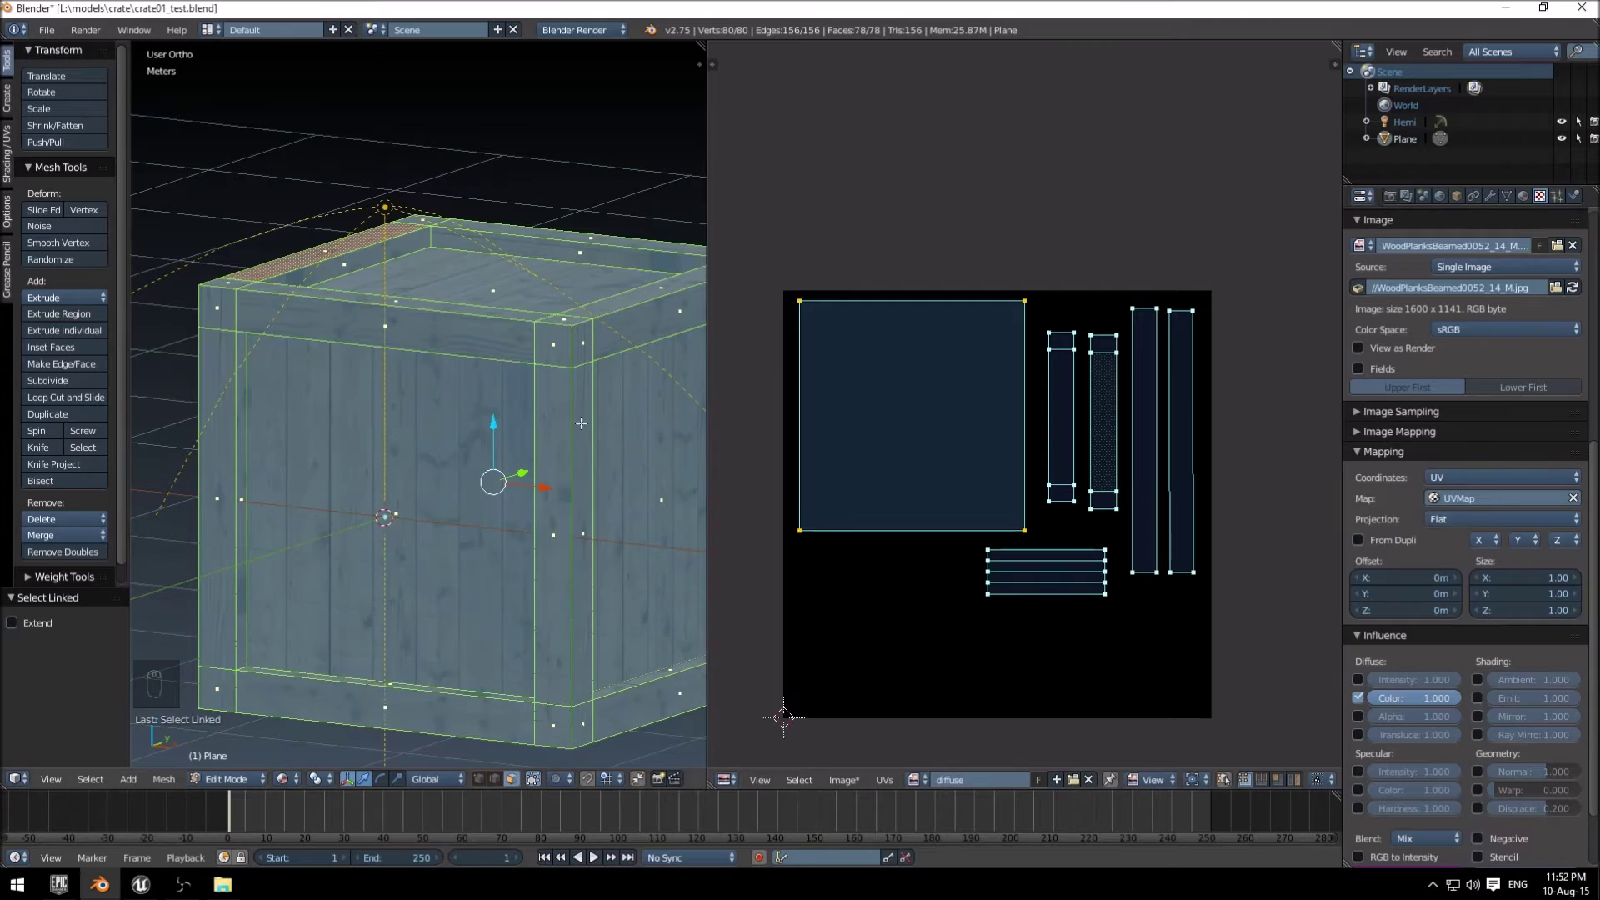
{"action": "middle_click_drag", "start_coordinate": [183, 371], "coordinate": [244, 374]}
{"action": "middle_click_drag", "start_coordinate": [377, 414], "coordinate": [433, 525]}
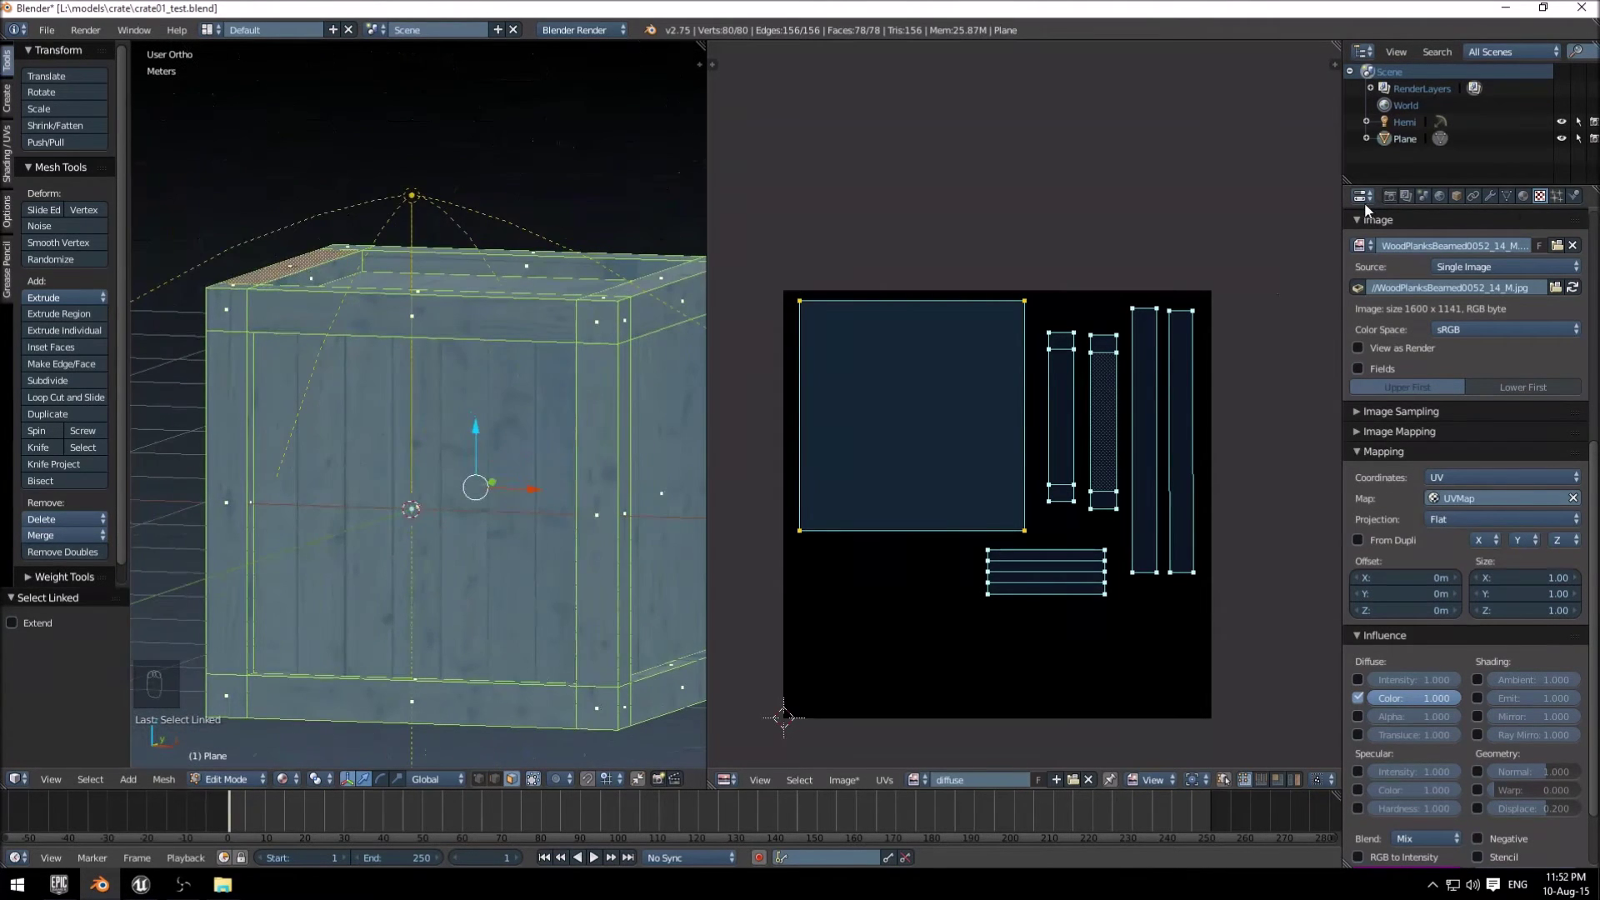
Set the Bake Mode to Textures with a 2 px margin.
{"action": "left_click", "coordinate": [1389, 197]}
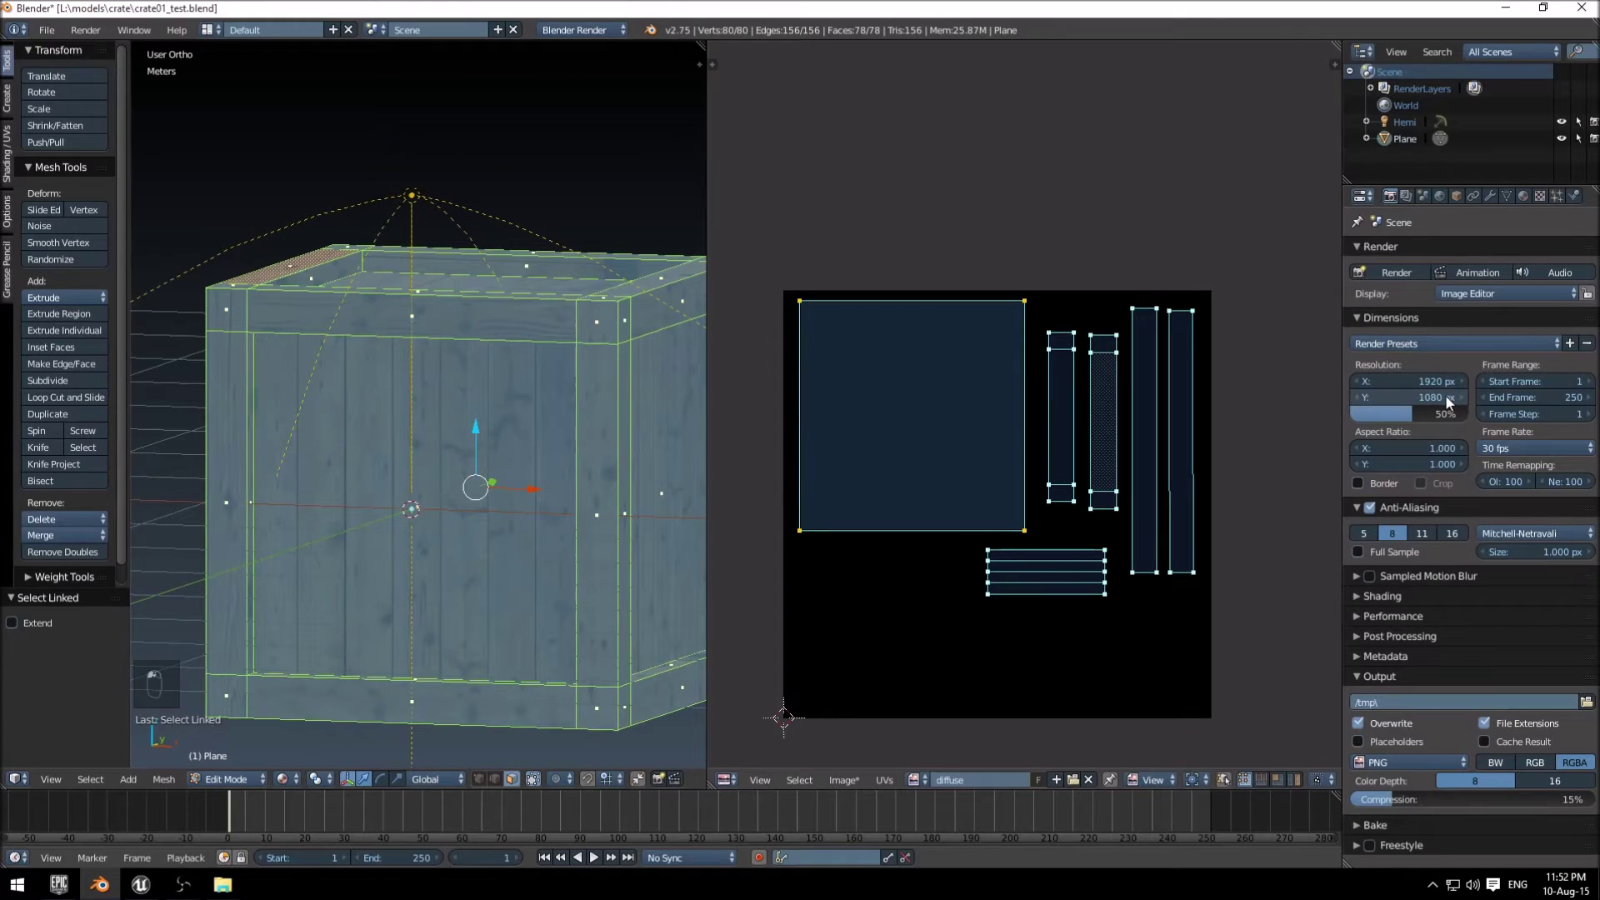
{"action": "left_click", "coordinate": [1367, 816]}
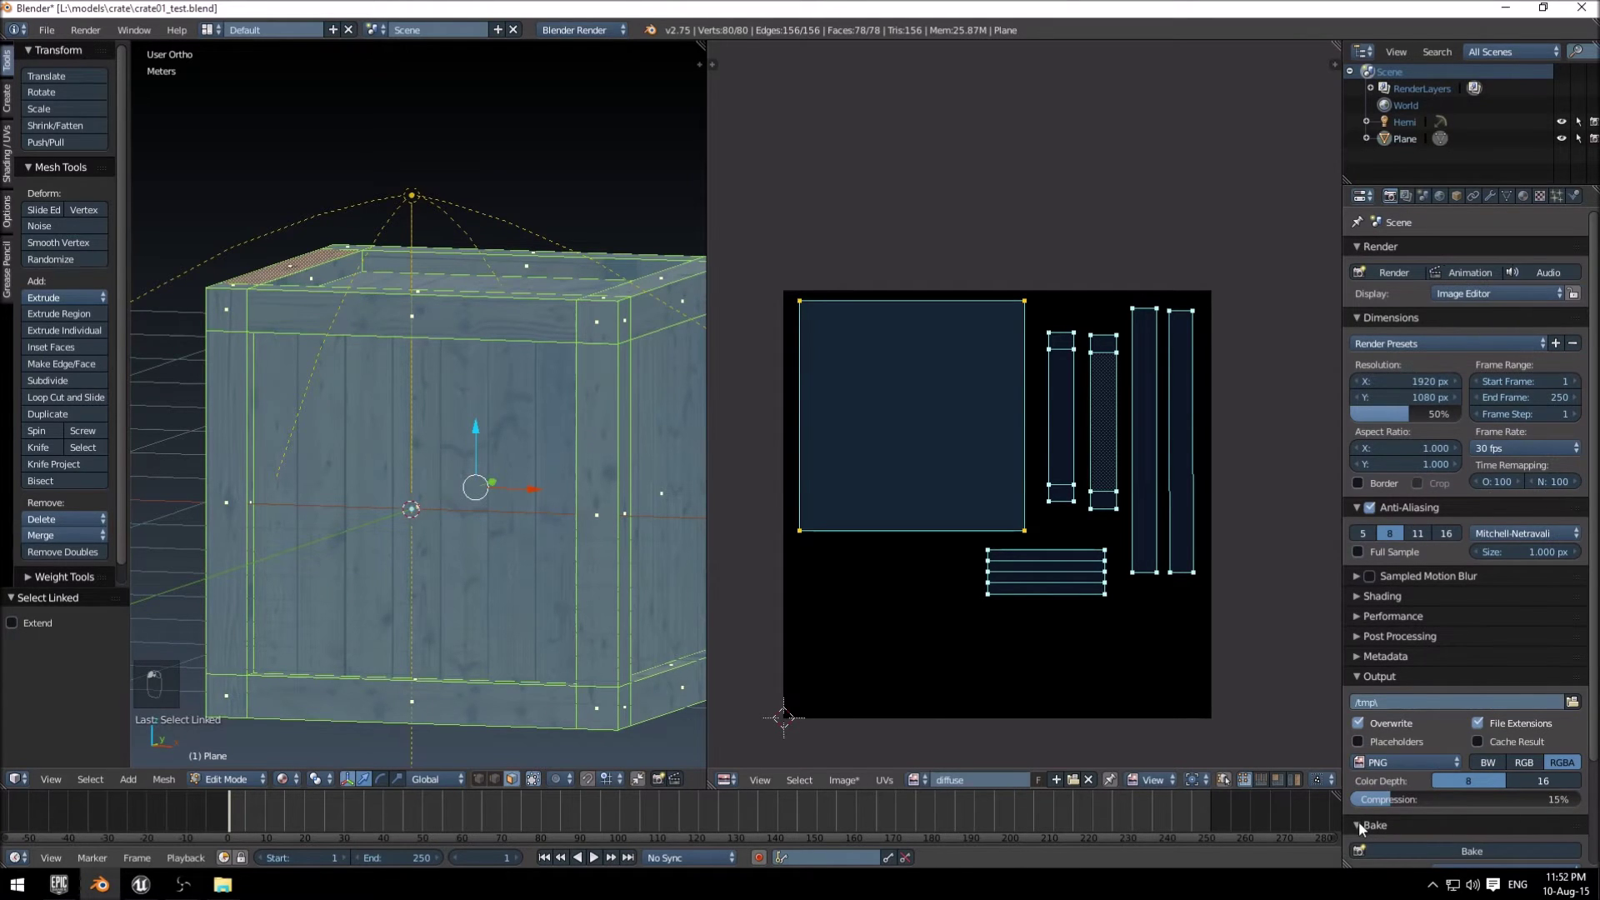
{"action": "scroll", "coordinate": [1433, 713], "scroll_direction": "down", "scroll_amount": 3}
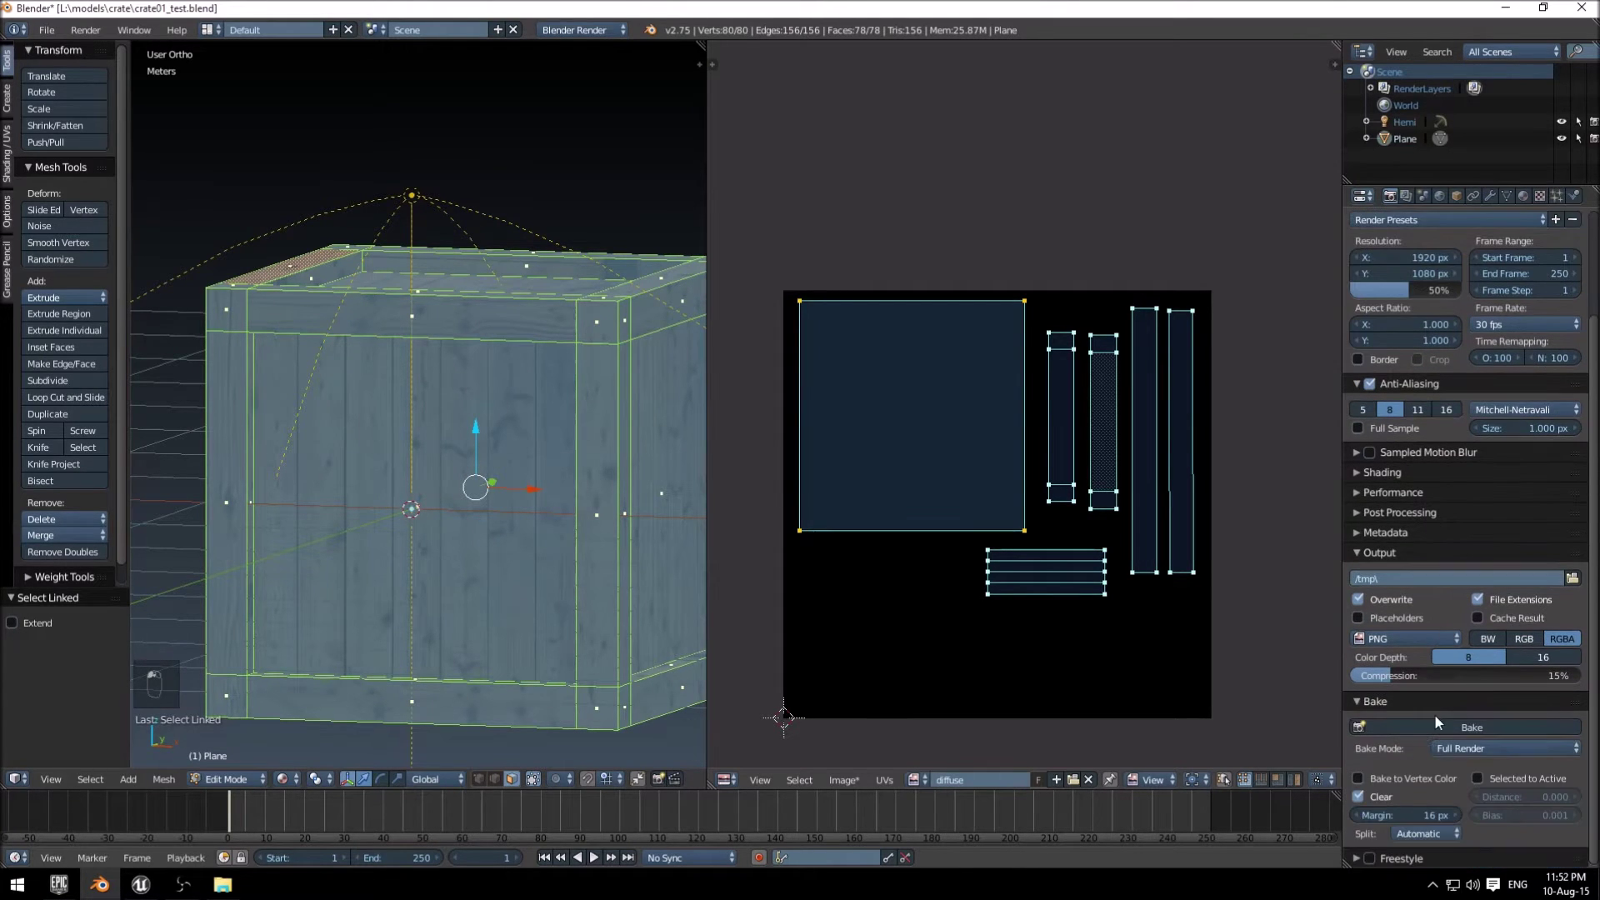
{"action": "left_click", "coordinate": [1466, 748]}
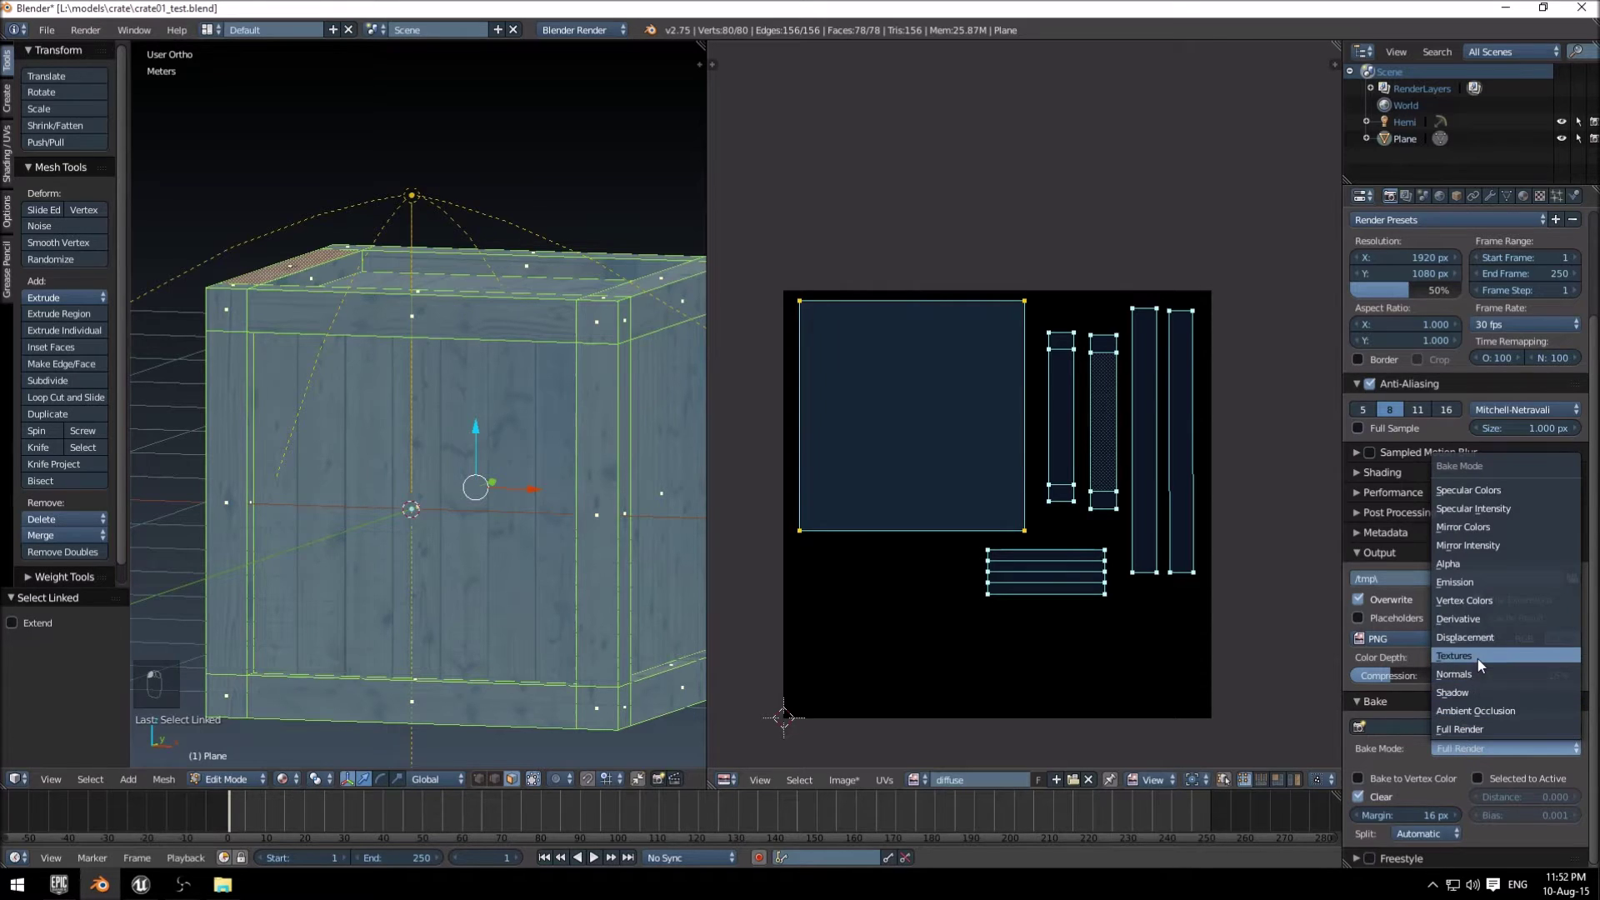
{"action": "left_click", "coordinate": [1478, 658]}
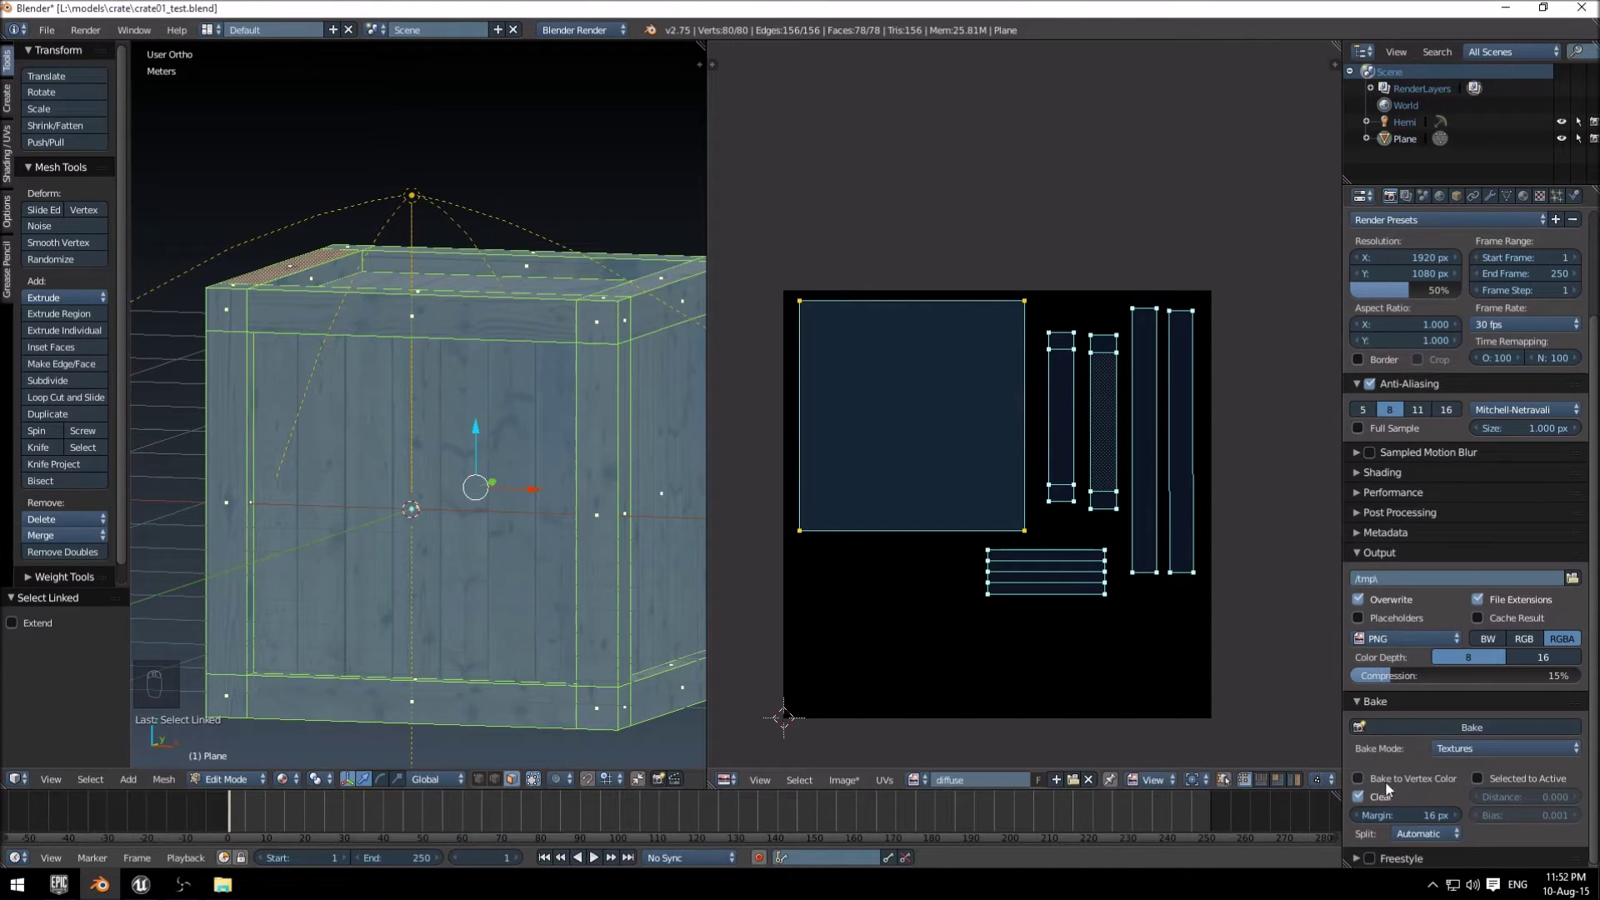
{"action": "left_click", "coordinate": [1425, 813]}
{"action": "type", "text": "2"}
{"action": "key", "text": "Return"}
Run the bake to fill the diffuse image with the wood texture.
{"action": "scroll", "coordinate": [1087, 313], "scroll_direction": "up", "scroll_amount": 5}
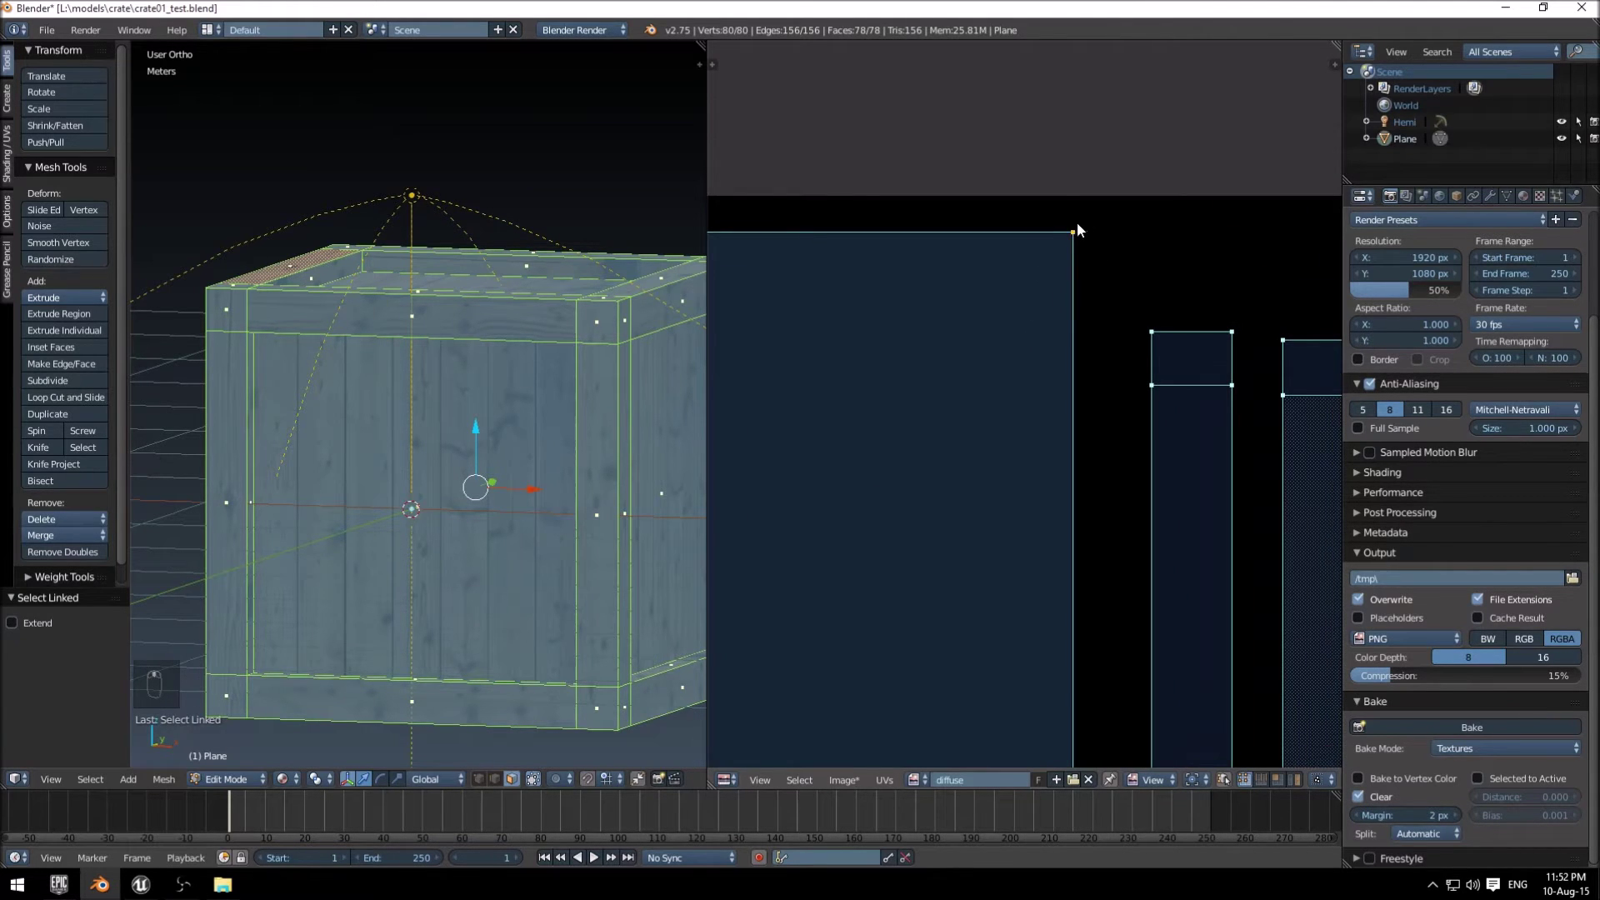
{"action": "scroll", "coordinate": [1098, 251], "scroll_direction": "down", "scroll_amount": 5}
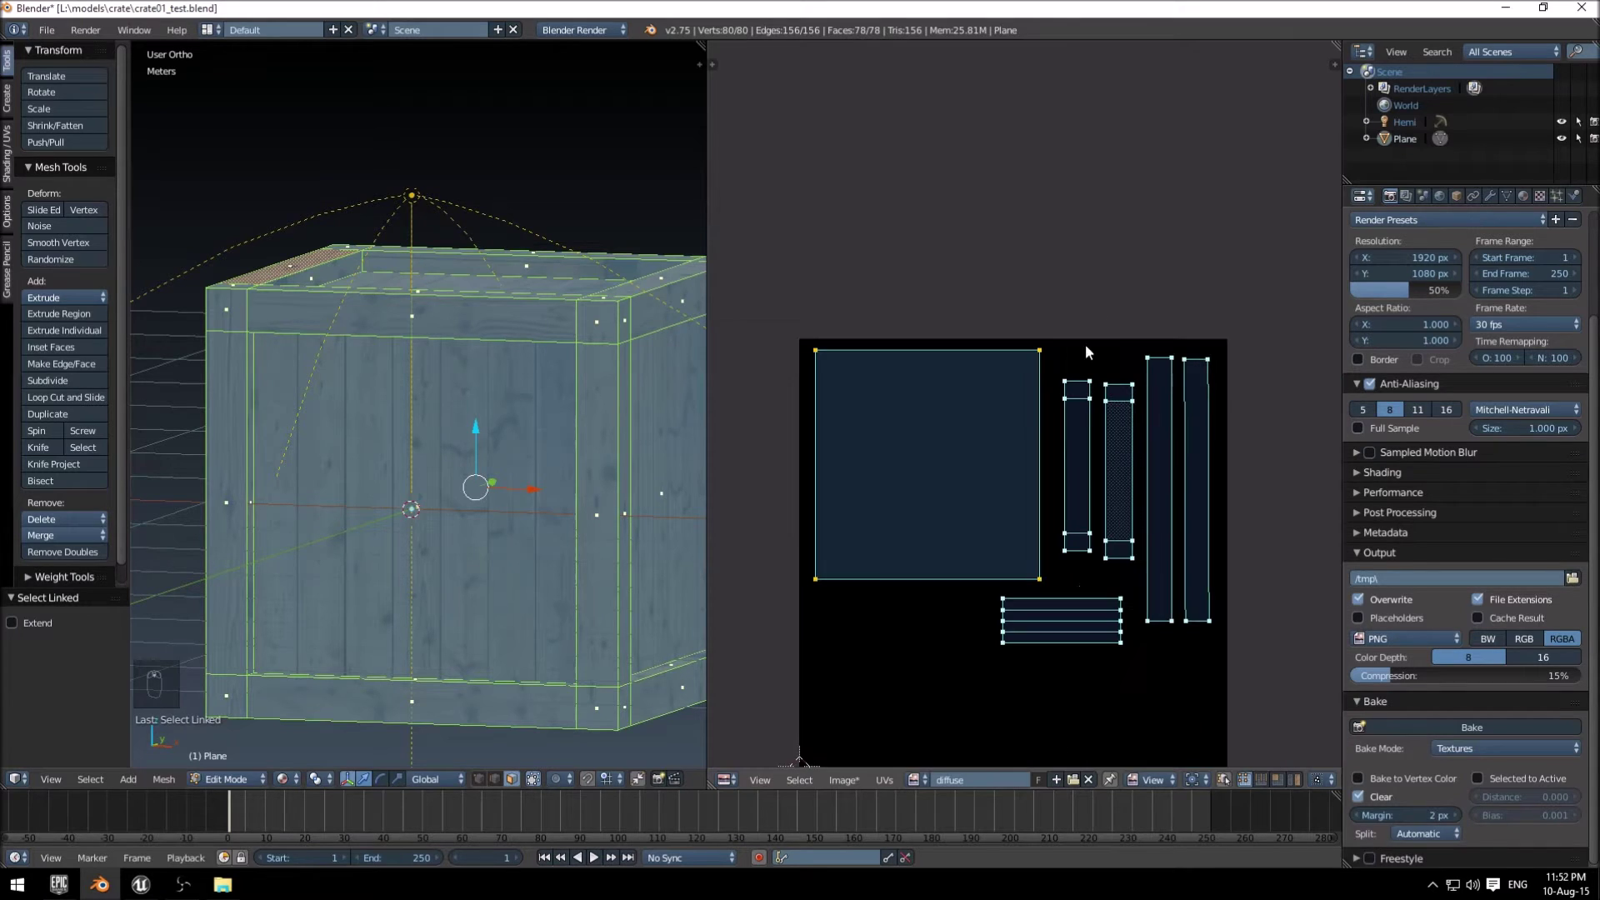
{"action": "middle_click_drag", "start_coordinate": [1086, 346], "coordinate": [1061, 334]}
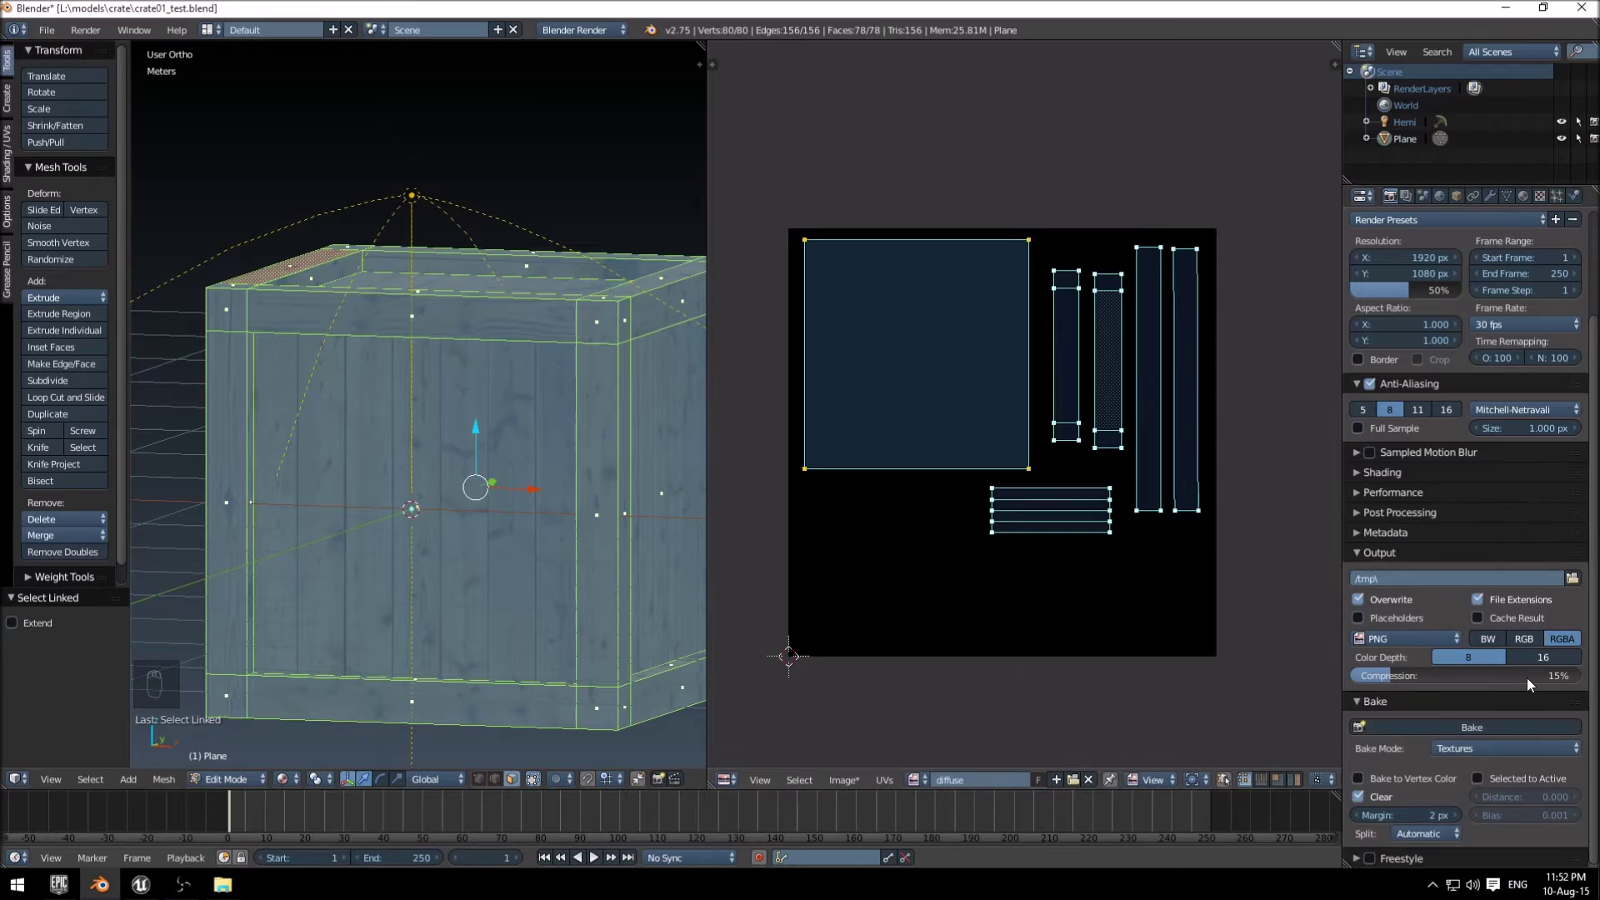
{"action": "left_click", "coordinate": [1438, 727]}
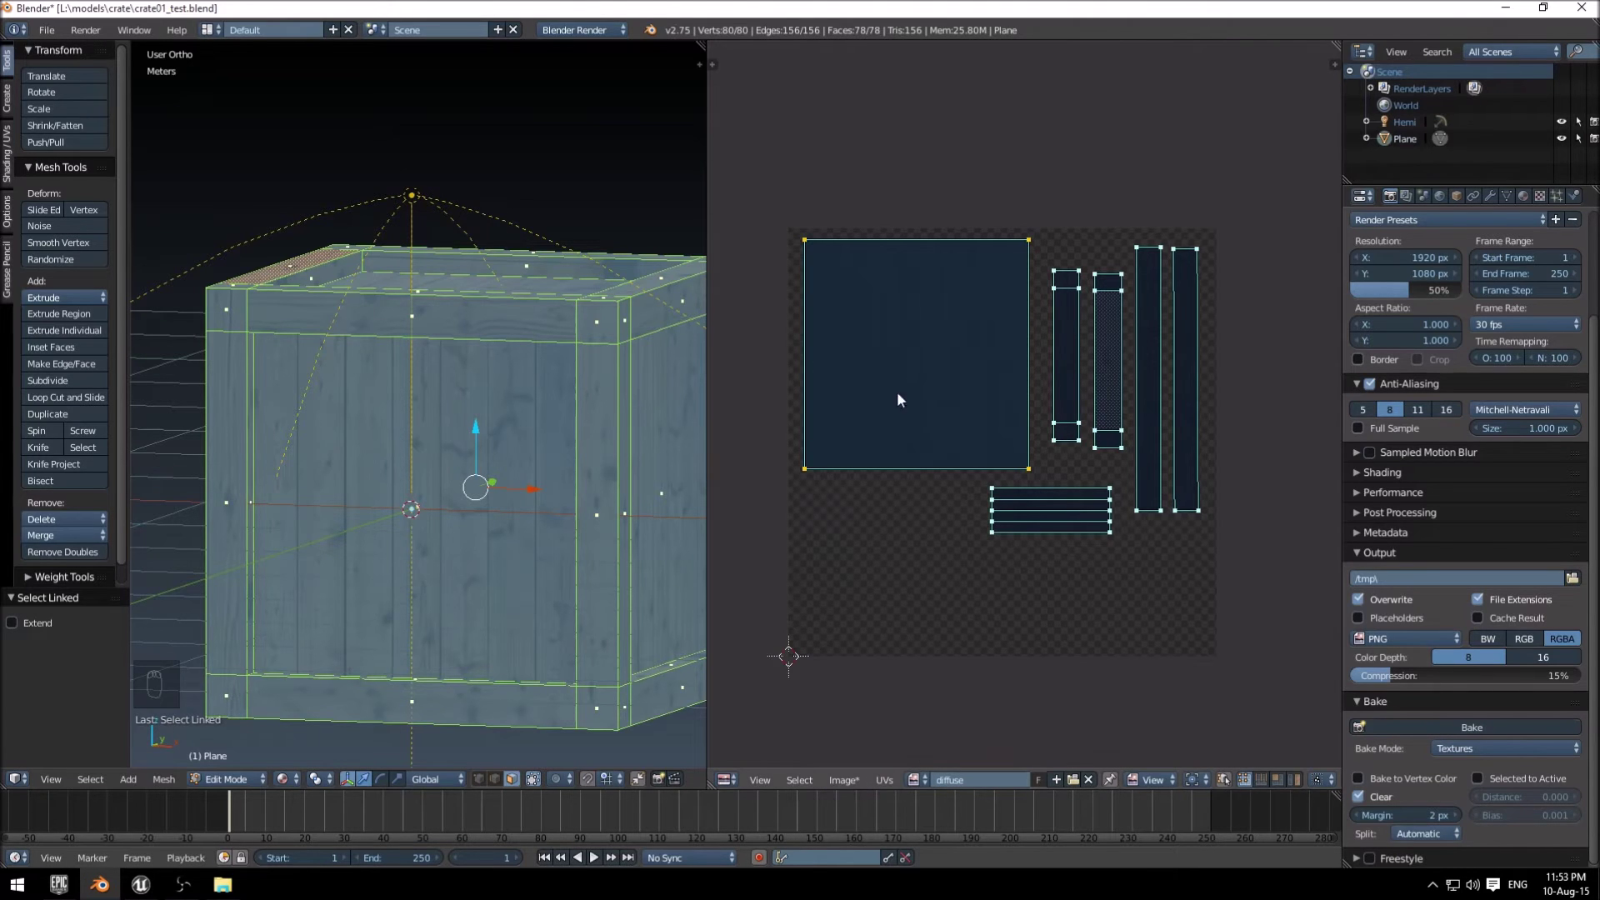
Leave edit mode and pan across the baked wood texture to inspect it.
{"action": "middle_click_drag", "start_coordinate": [367, 302], "coordinate": [521, 343]}
{"action": "key", "text": "Tab"}
{"action": "scroll", "coordinate": [1016, 353], "scroll_direction": "up", "scroll_amount": 4}
{"action": "middle_click_drag", "start_coordinate": [883, 391], "coordinate": [782, 356]}
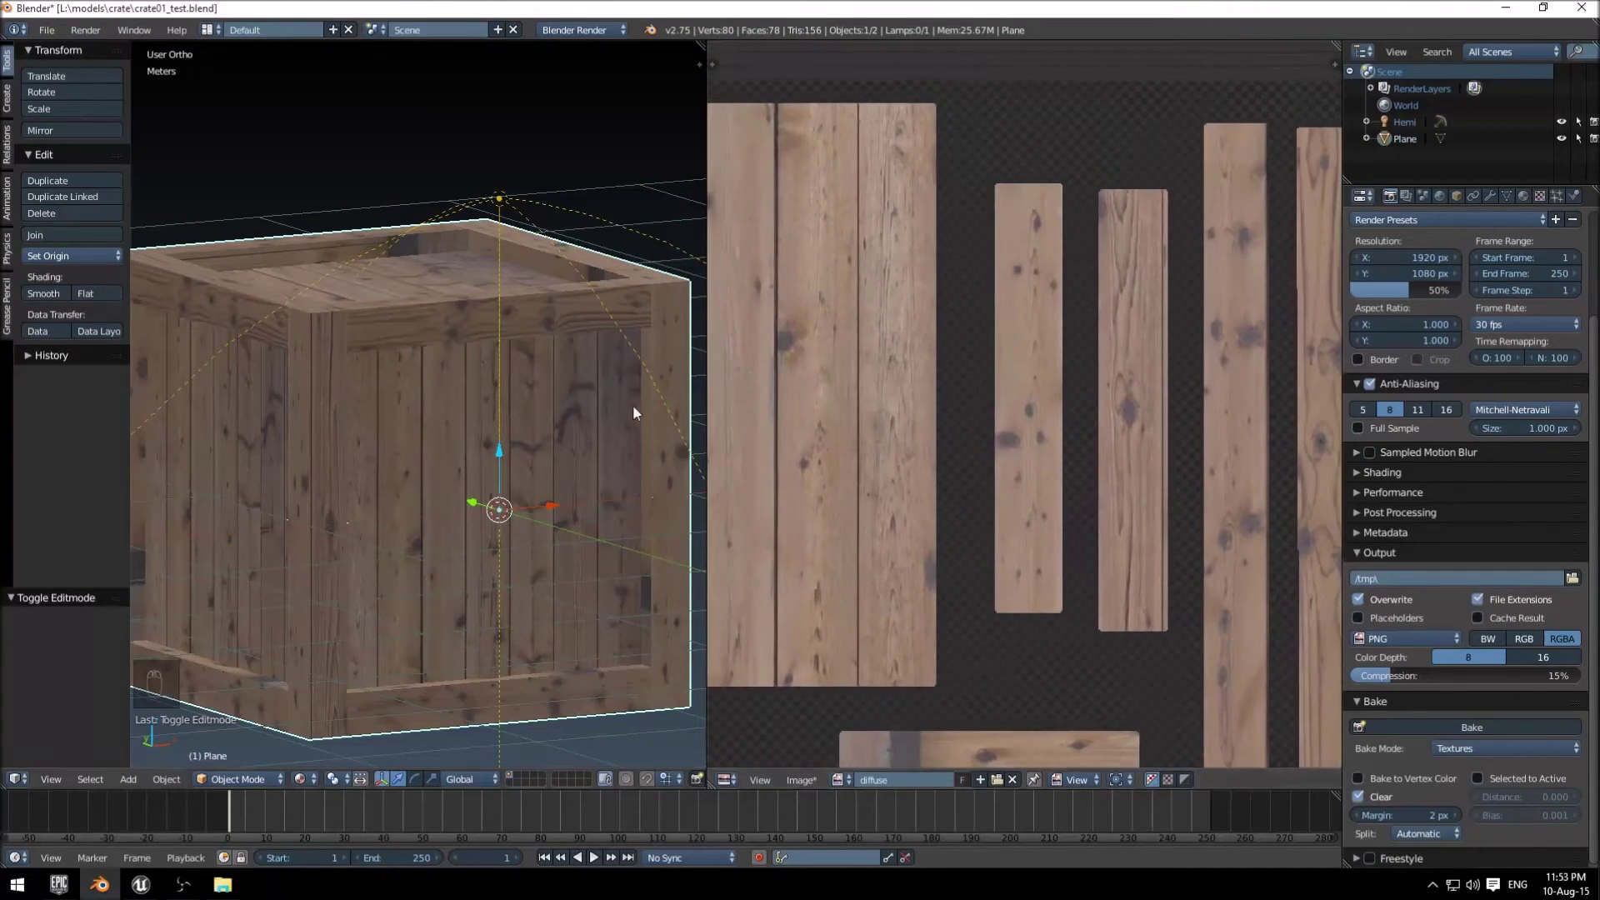
{"action": "middle_click_drag", "start_coordinate": [1111, 444], "coordinate": [997, 372]}
{"action": "scroll", "coordinate": [938, 373], "scroll_direction": "down", "scroll_amount": 4}
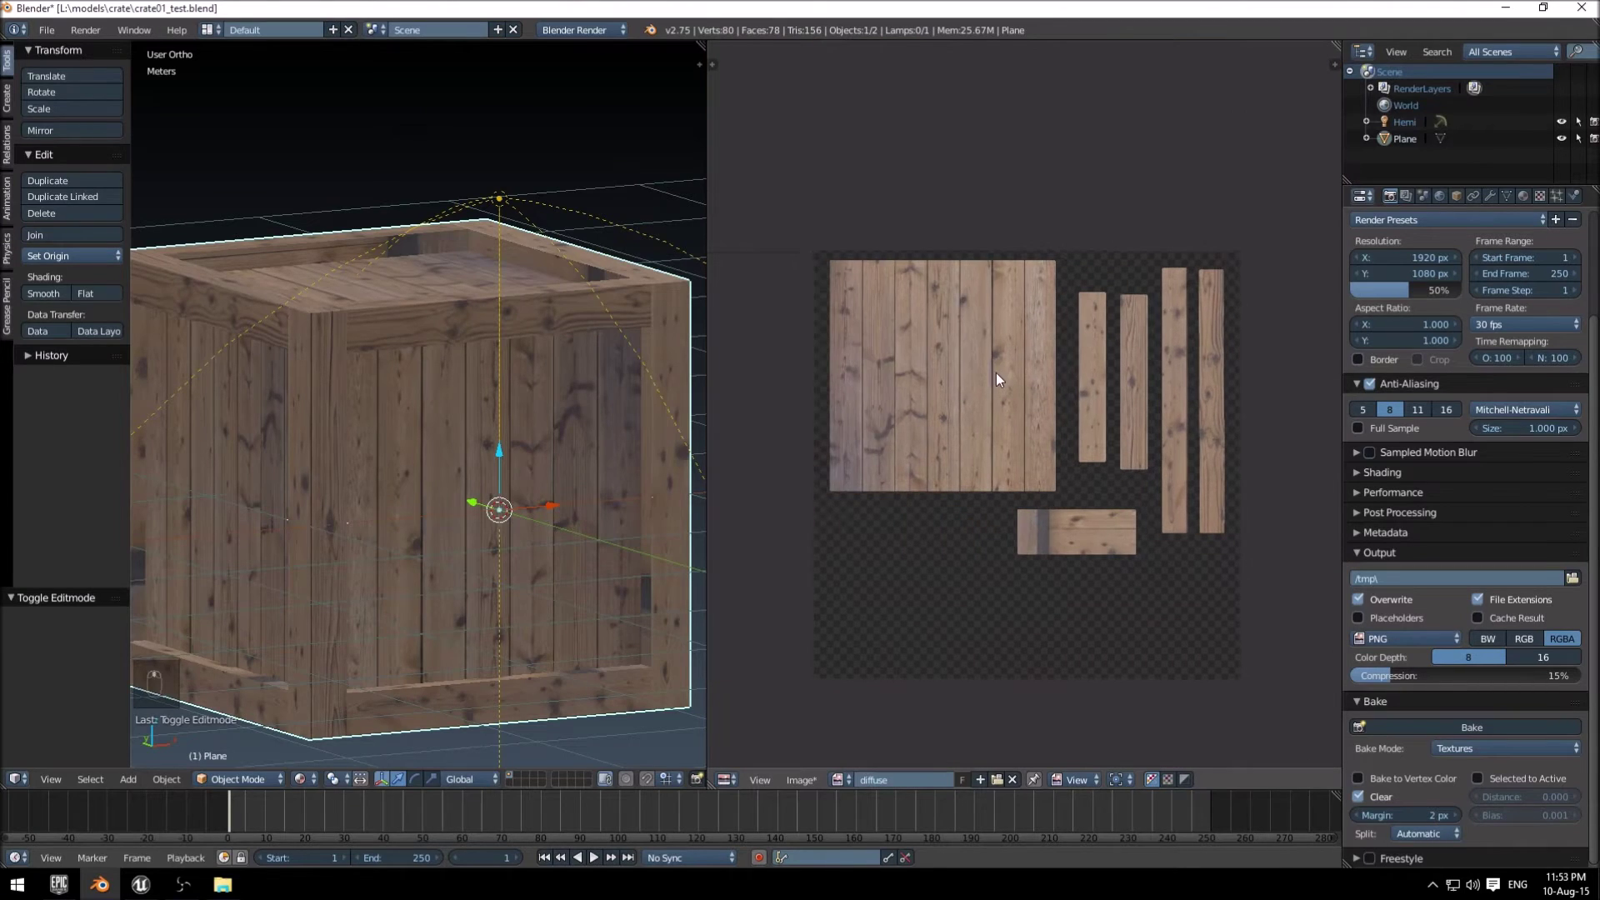
{"action": "key", "text": "Tab"}
{"action": "key", "text": "Tab"}
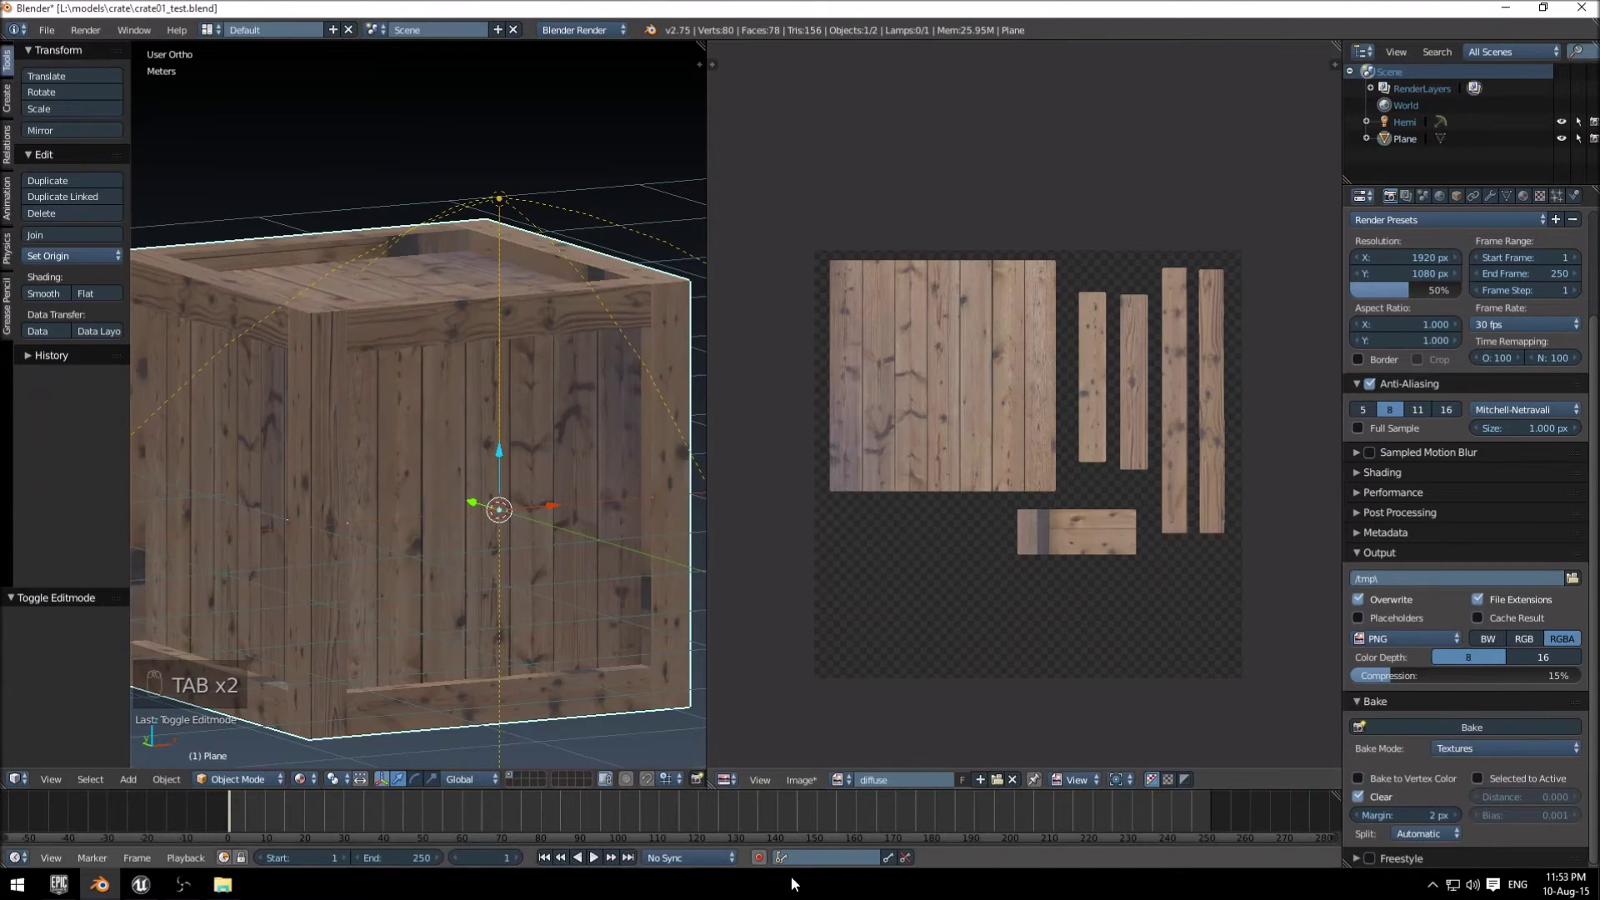
Save the baked image as diffuse.png in the models\crate folder.
{"action": "left_click", "coordinate": [802, 781]}
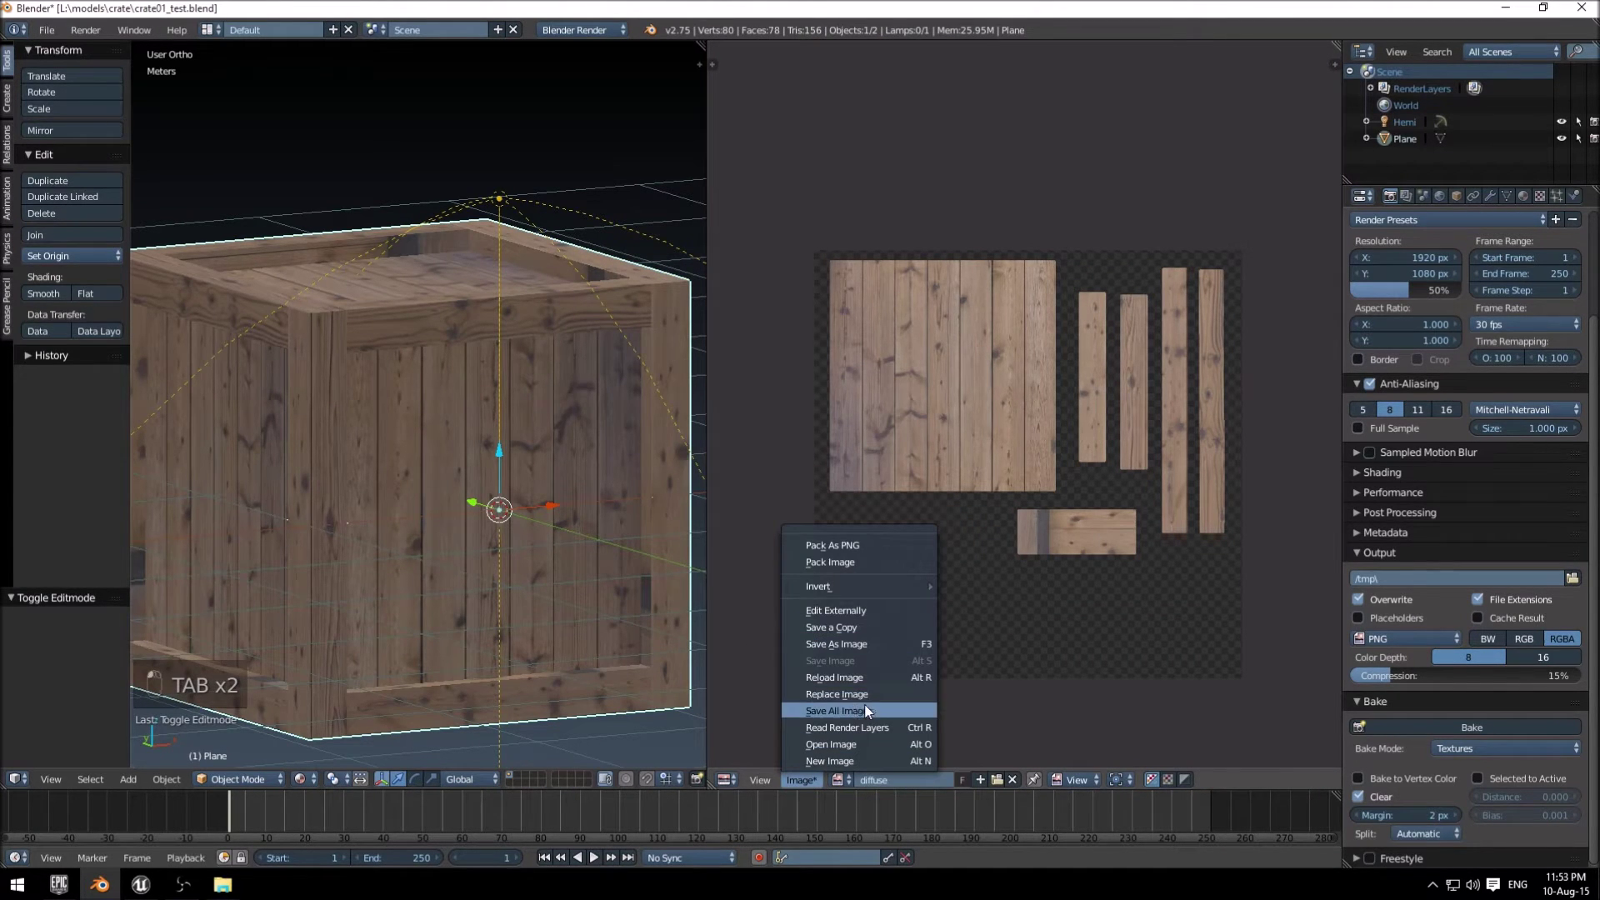
{"action": "left_click", "coordinate": [847, 643]}
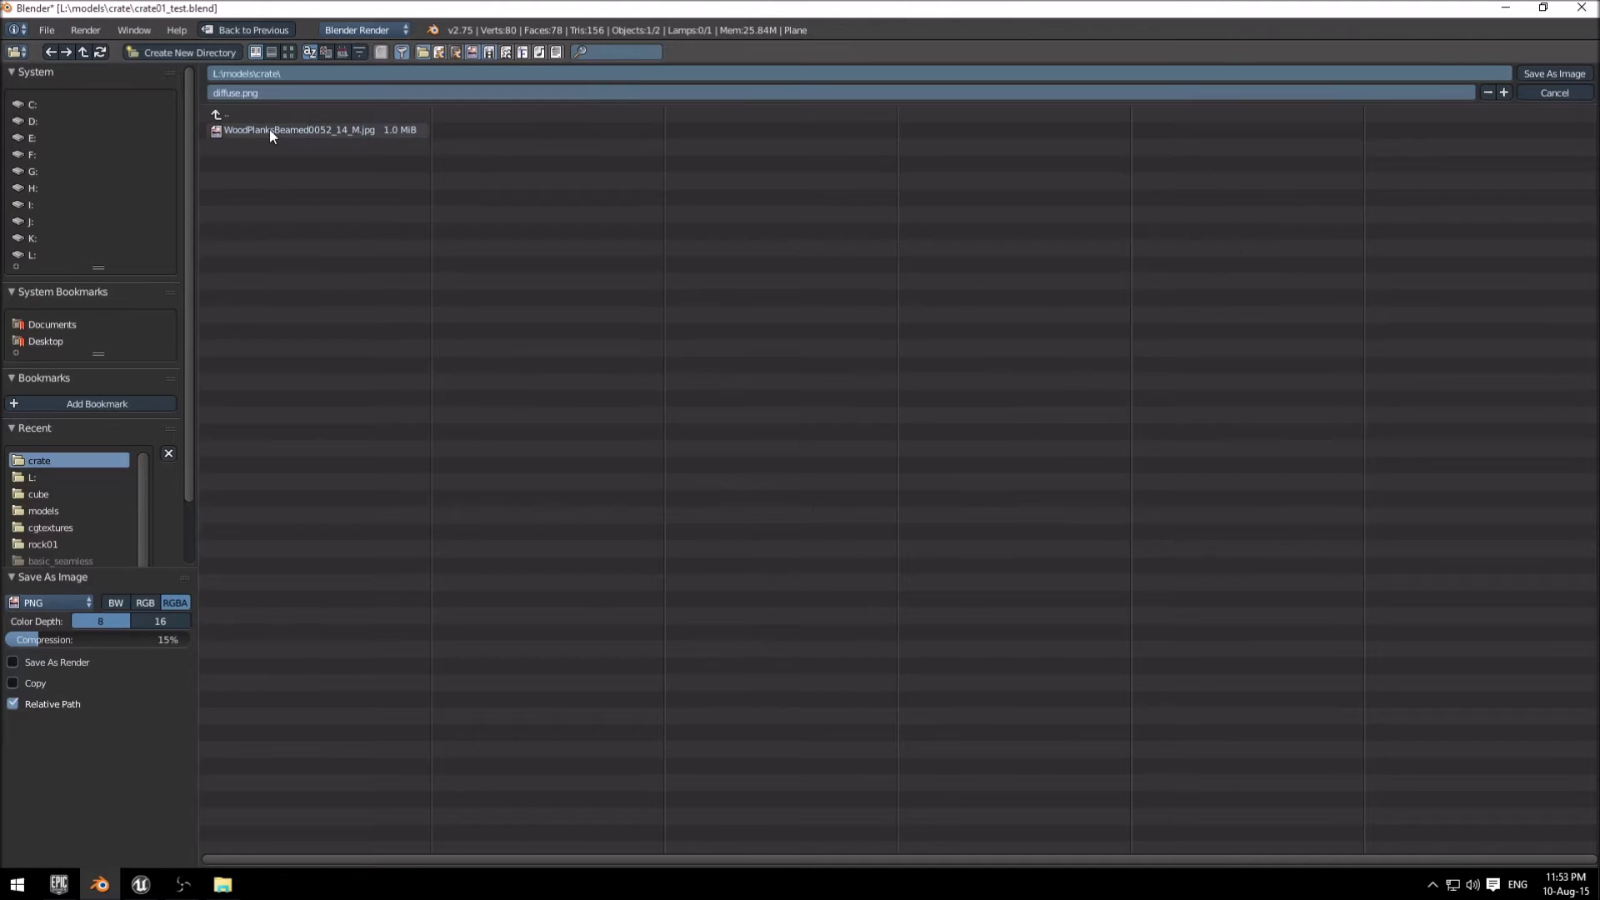
{"action": "left_click", "coordinate": [1545, 73]}
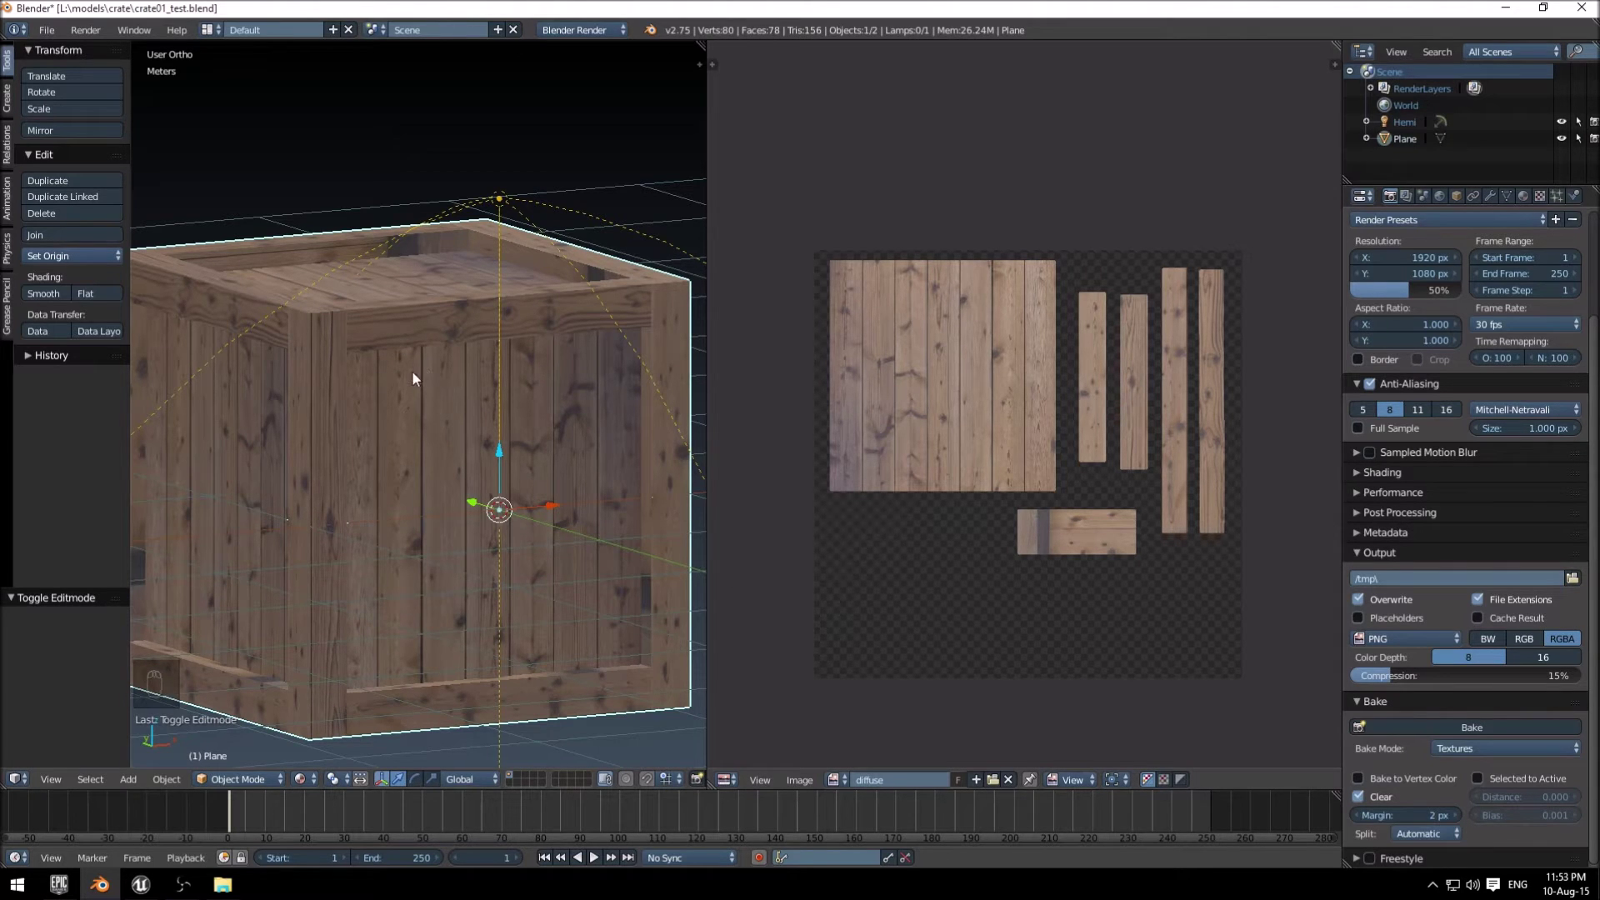
{"action": "left_click", "coordinate": [50, 29]}
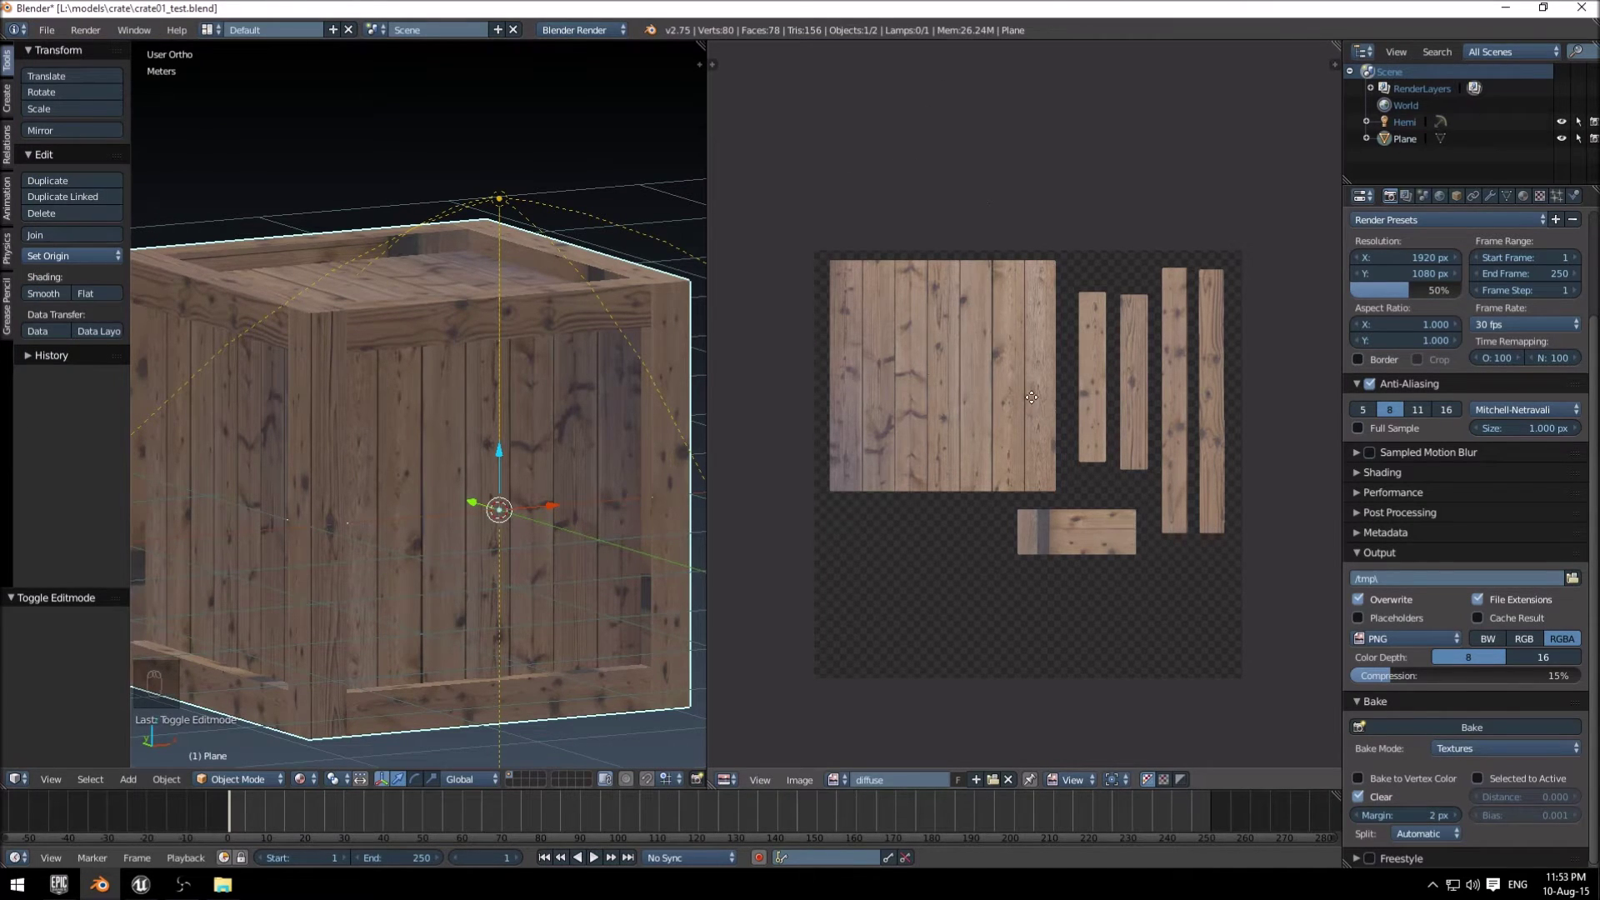
{"action": "scroll", "coordinate": [963, 362], "scroll_direction": "up", "scroll_amount": 3}
{"action": "middle_click_drag", "start_coordinate": [909, 344], "coordinate": [962, 402]}
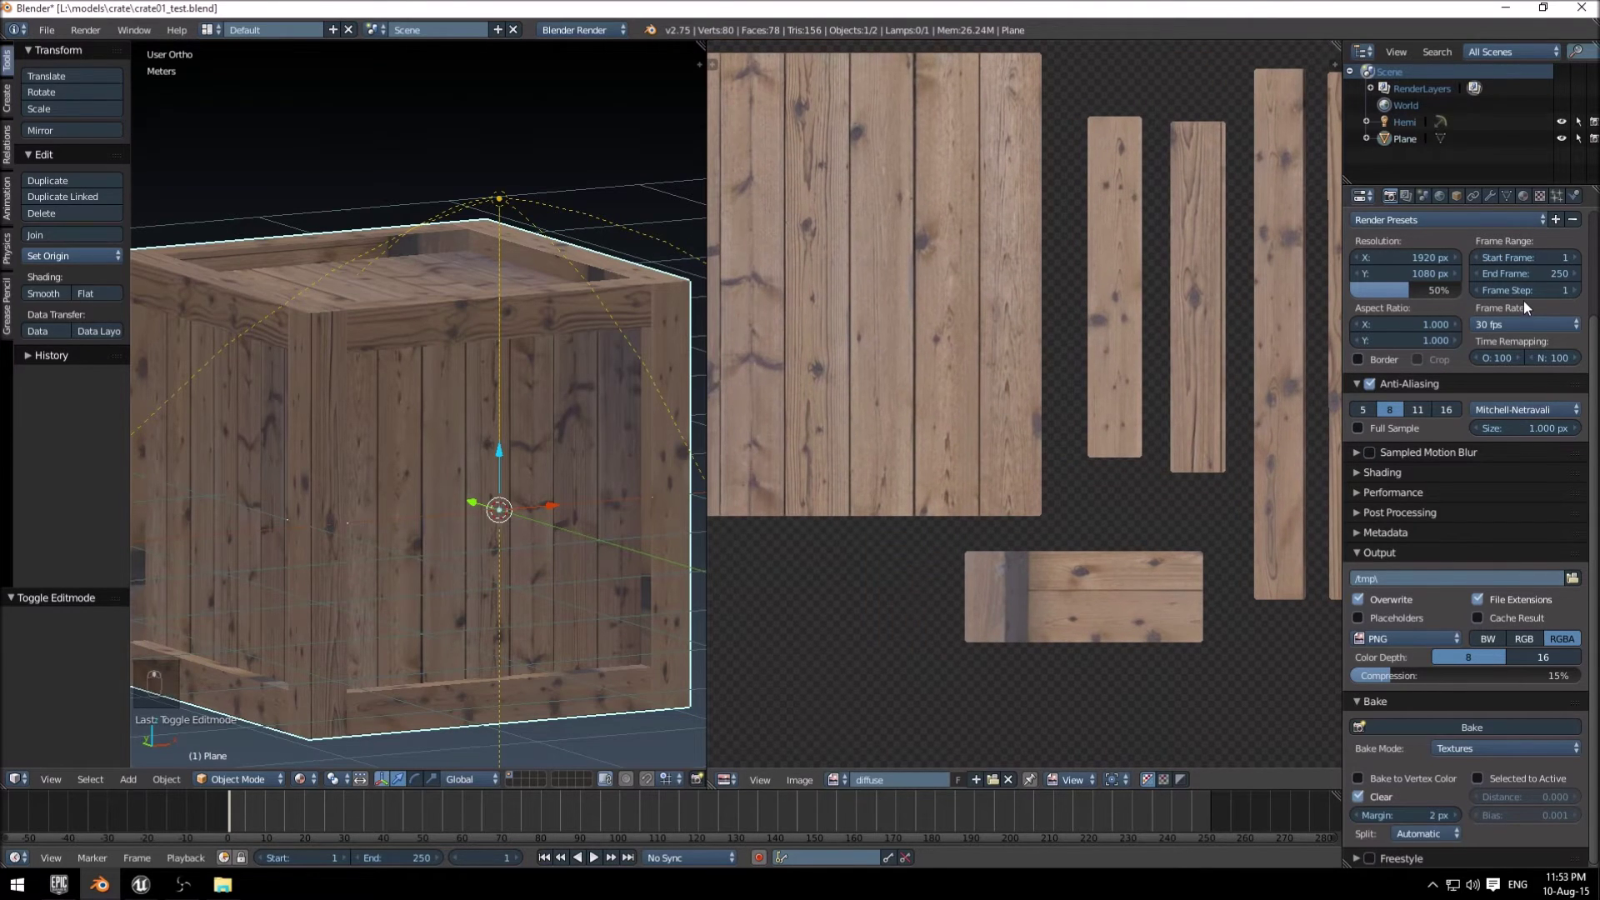
Enable the wood texture's Normal influence at 0.1 strength and inspect the plank bumps.
{"action": "left_click", "coordinate": [1539, 195]}
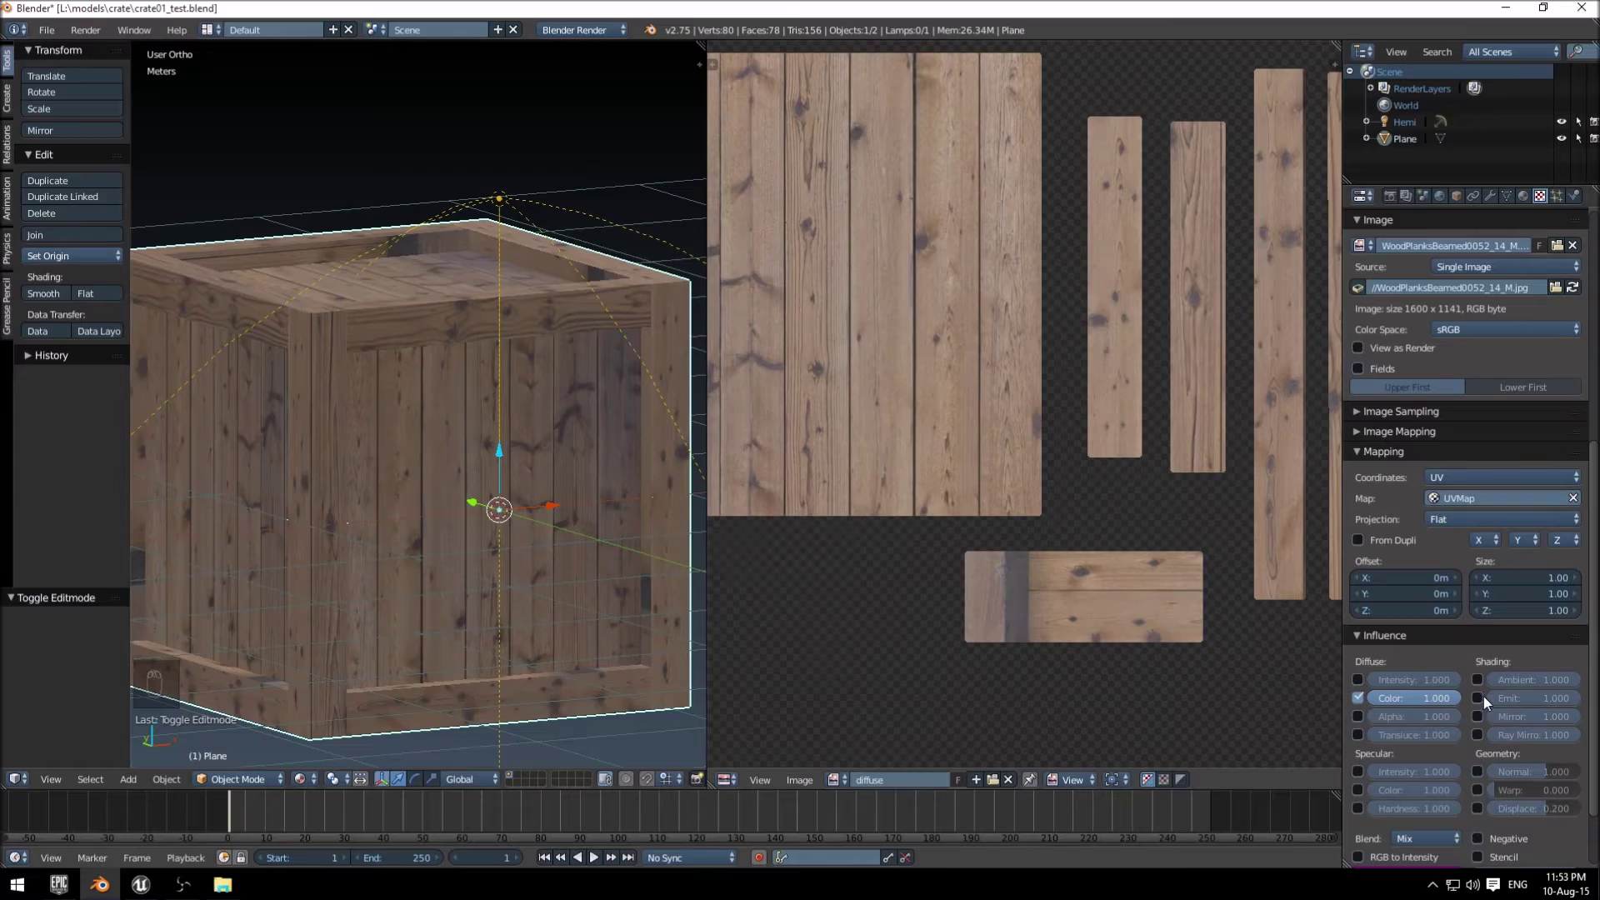
{"action": "left_click", "coordinate": [1477, 772]}
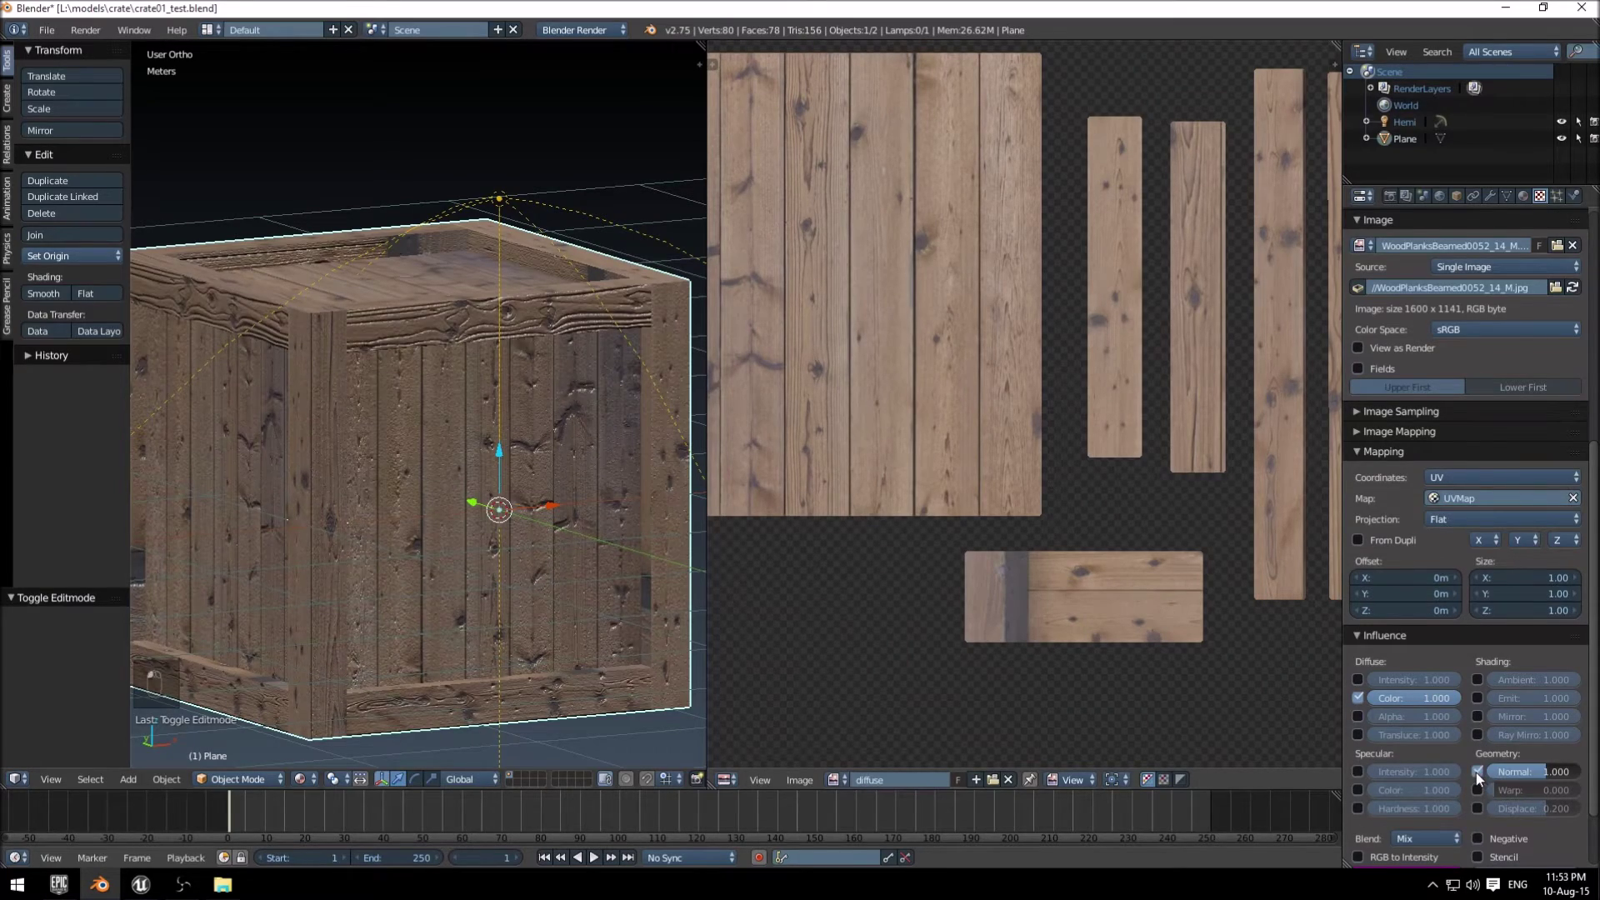
{"action": "scroll", "coordinate": [365, 352], "scroll_direction": "up", "scroll_amount": 5}
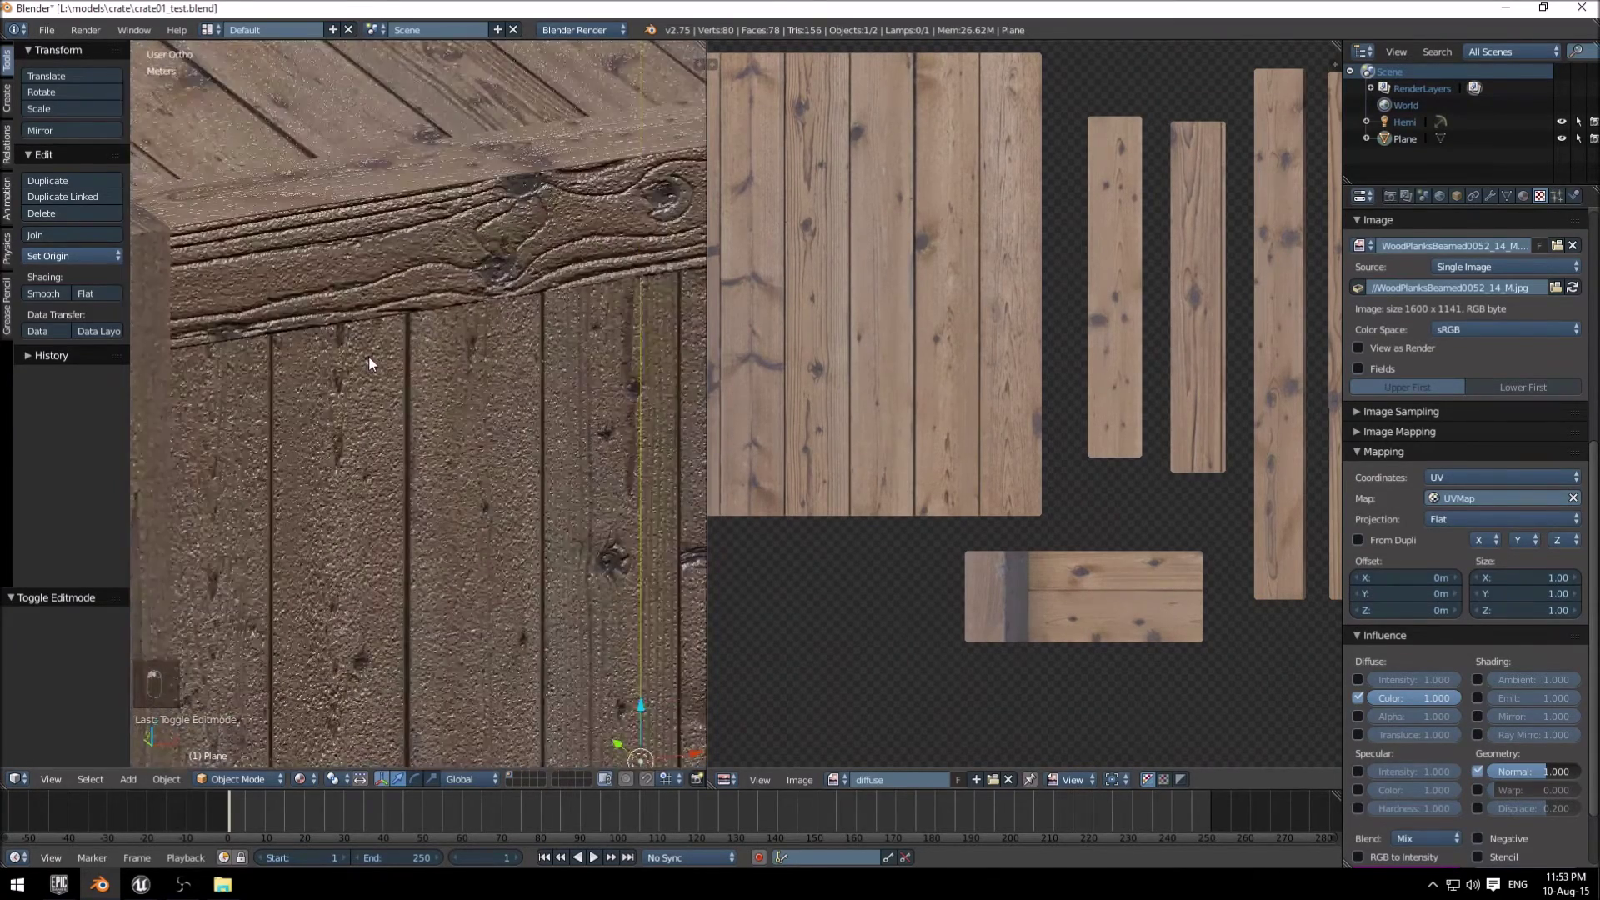
{"action": "middle_click_drag", "start_coordinate": [370, 363], "coordinate": [397, 247]}
{"action": "scroll", "coordinate": [399, 248], "scroll_direction": "down", "scroll_amount": 2}
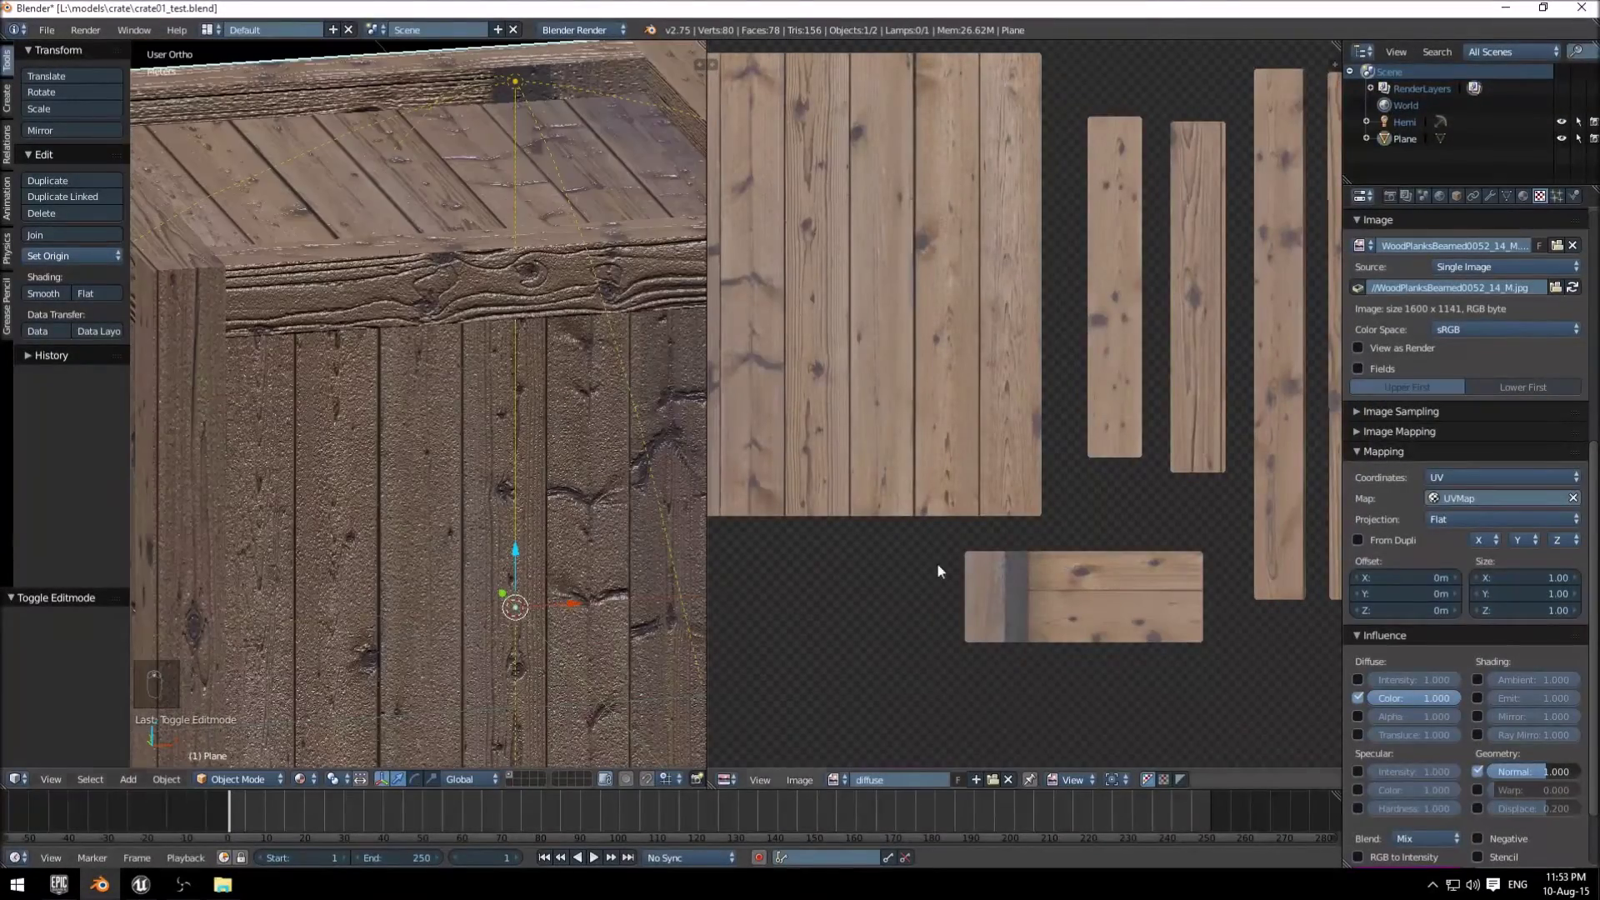
{"action": "left_click", "coordinate": [1524, 772]}
{"action": "type", "text": "0.1"}
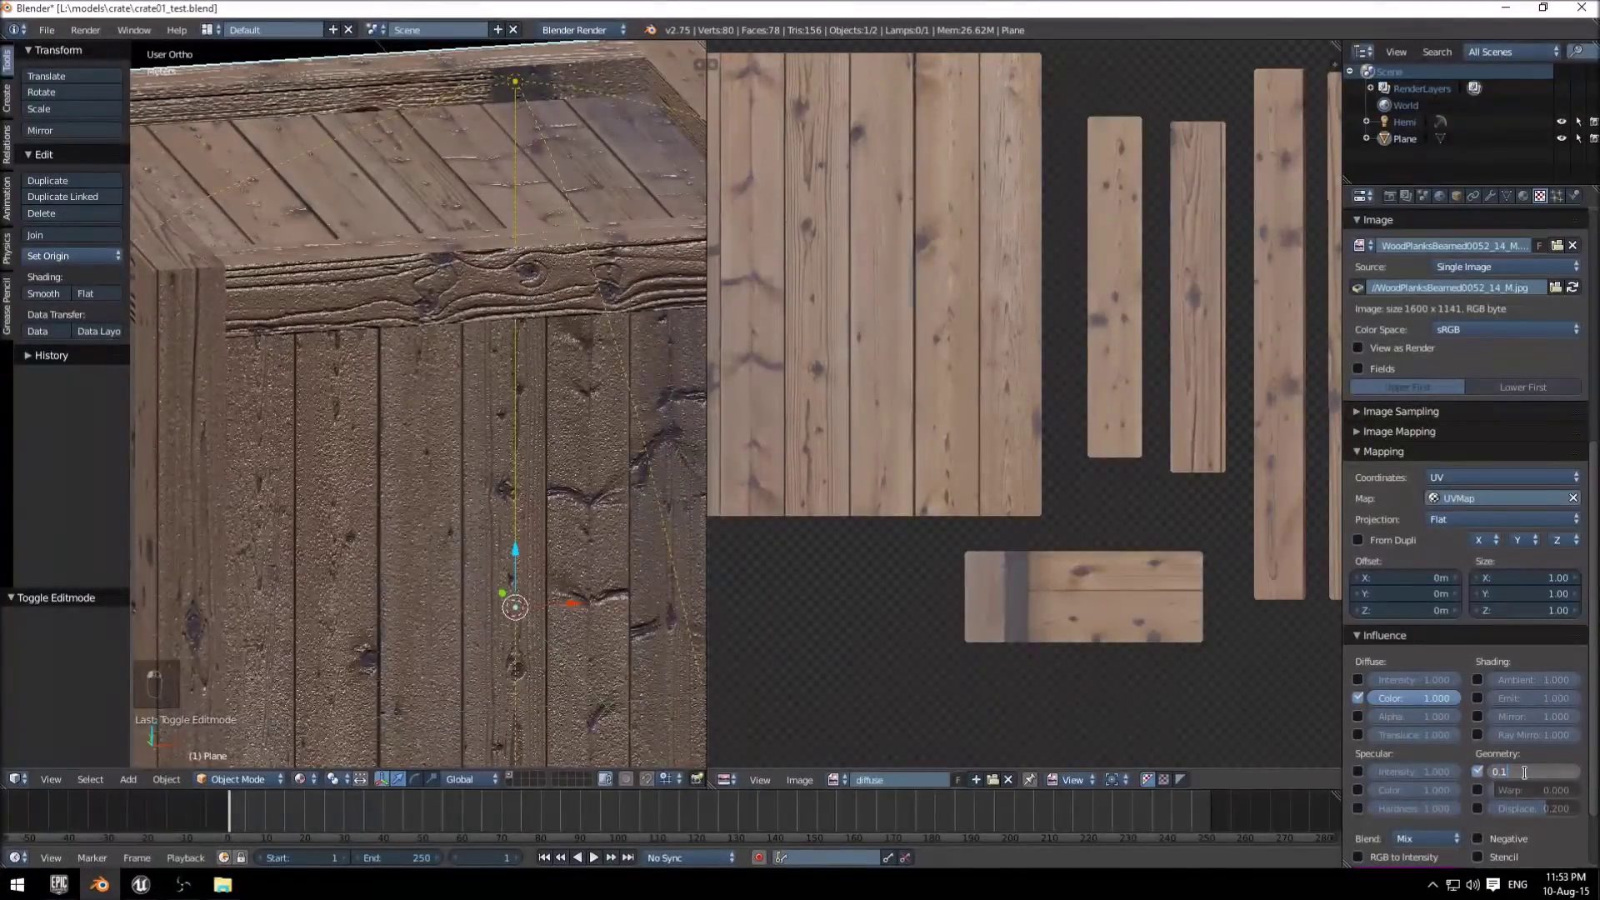
{"action": "key", "text": "Return"}
{"action": "mouse_move", "coordinate": [450, 333]}
{"action": "middle_mouse_down"}
{"action": "mouse_move", "coordinate": [466, 293]}
{"action": "mouse_move", "coordinate": [522, 384]}
{"action": "mouse_move", "coordinate": [436, 225]}
{"action": "mouse_move", "coordinate": [400, 207]}
{"action": "mouse_move", "coordinate": [436, 233]}
{"action": "middle_mouse_up"}
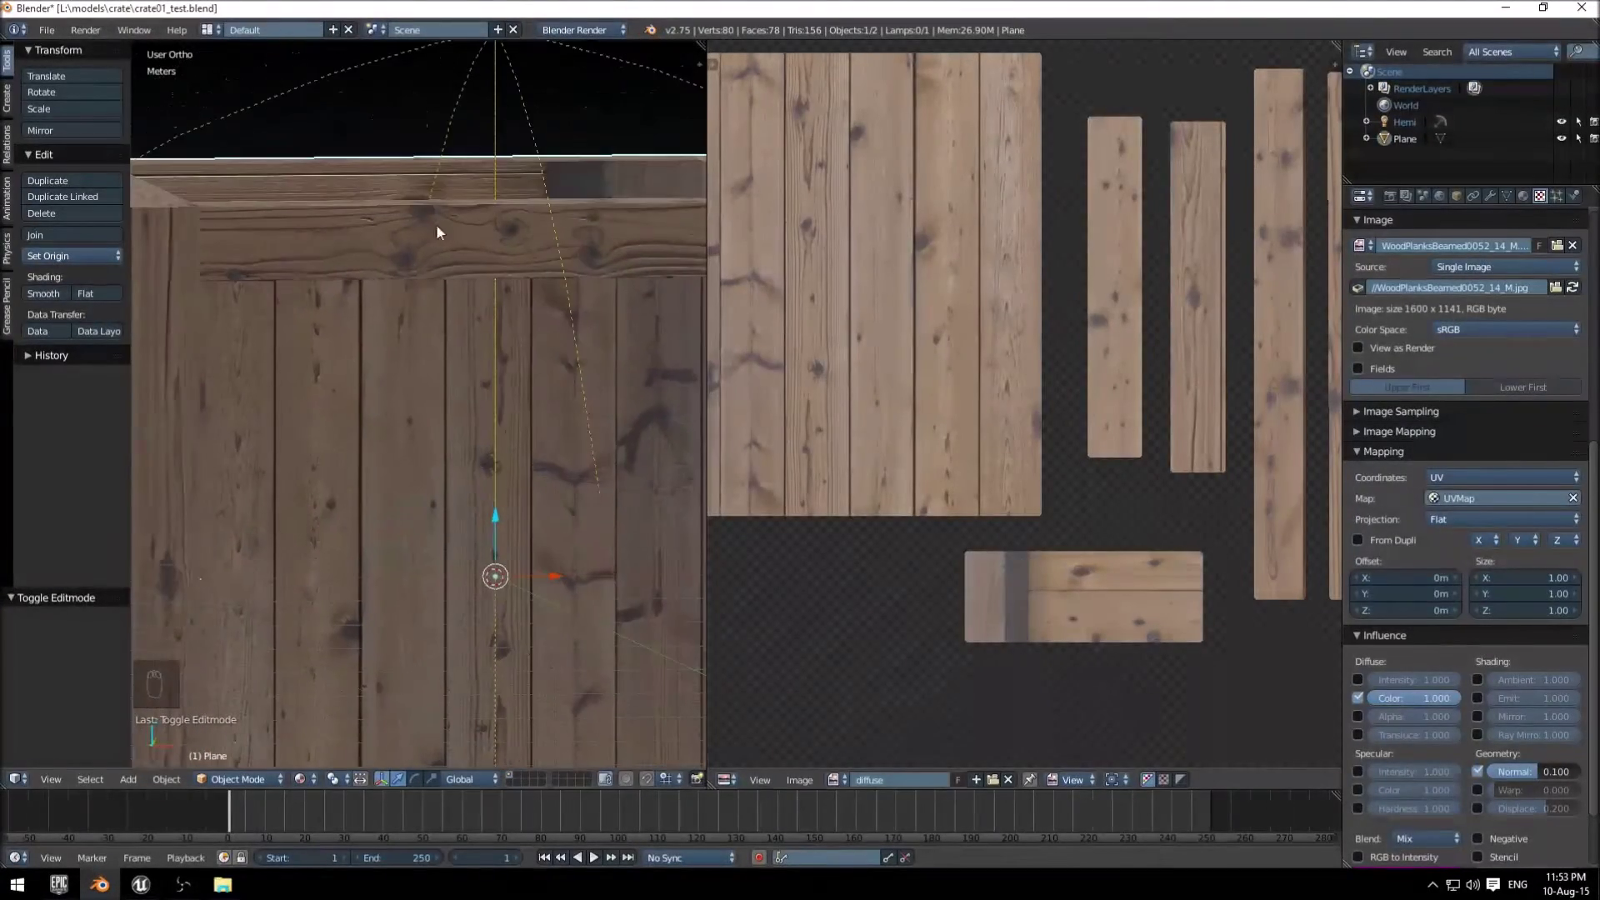
Create a new blank 1024×1024 image named normal.
{"action": "left_click", "coordinate": [804, 781]}
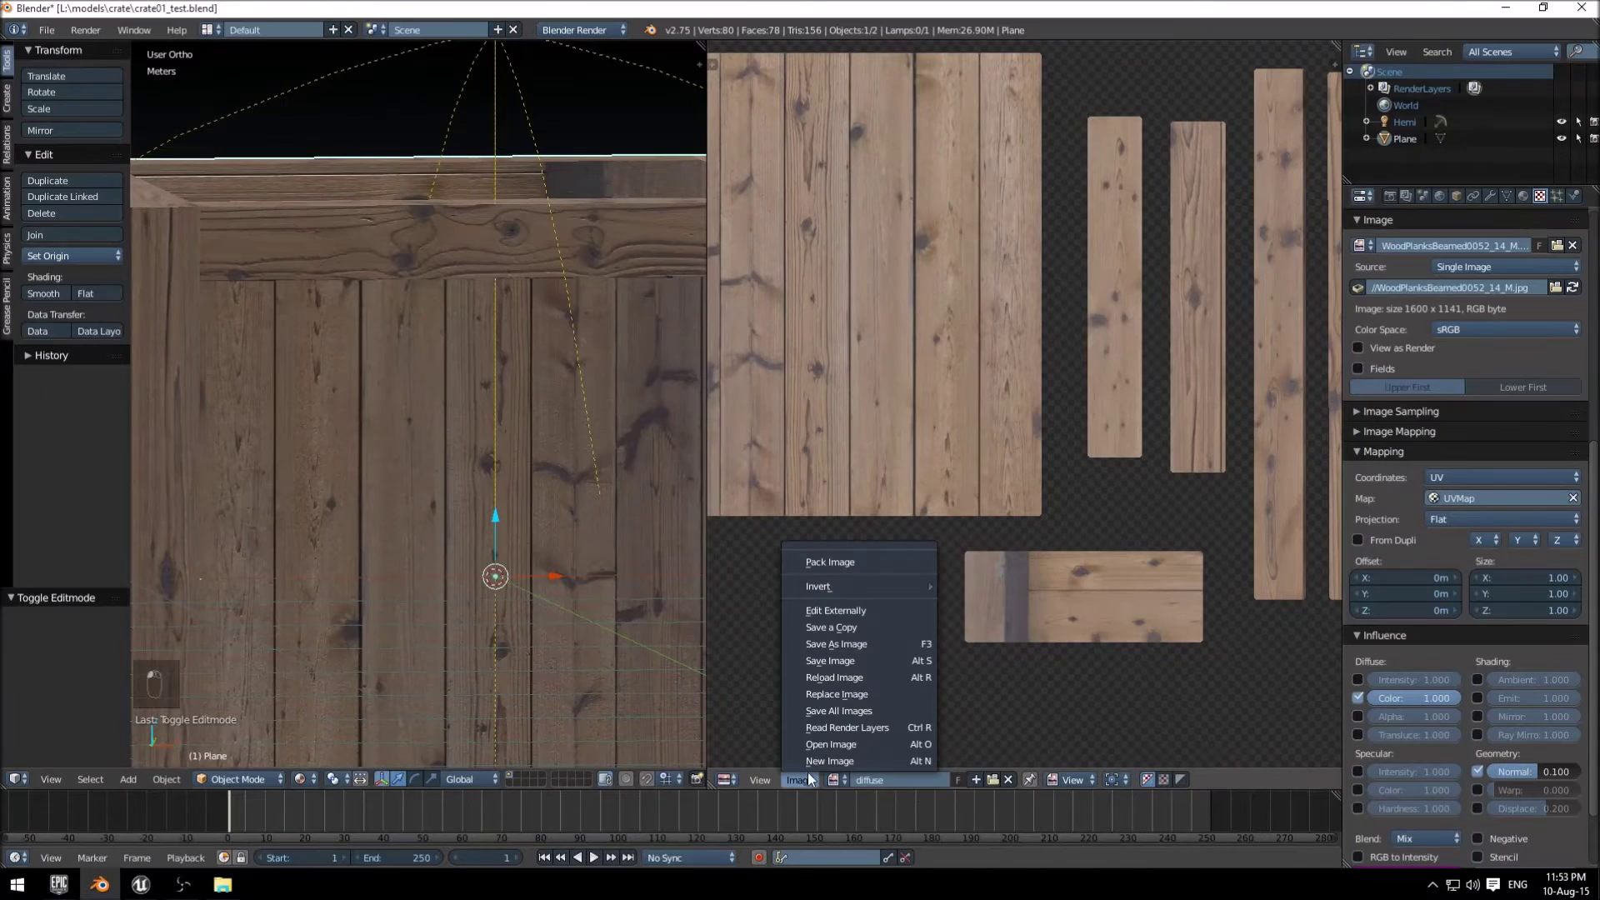
{"action": "left_click", "coordinate": [813, 762]}
{"action": "left_click", "coordinate": [862, 714]}
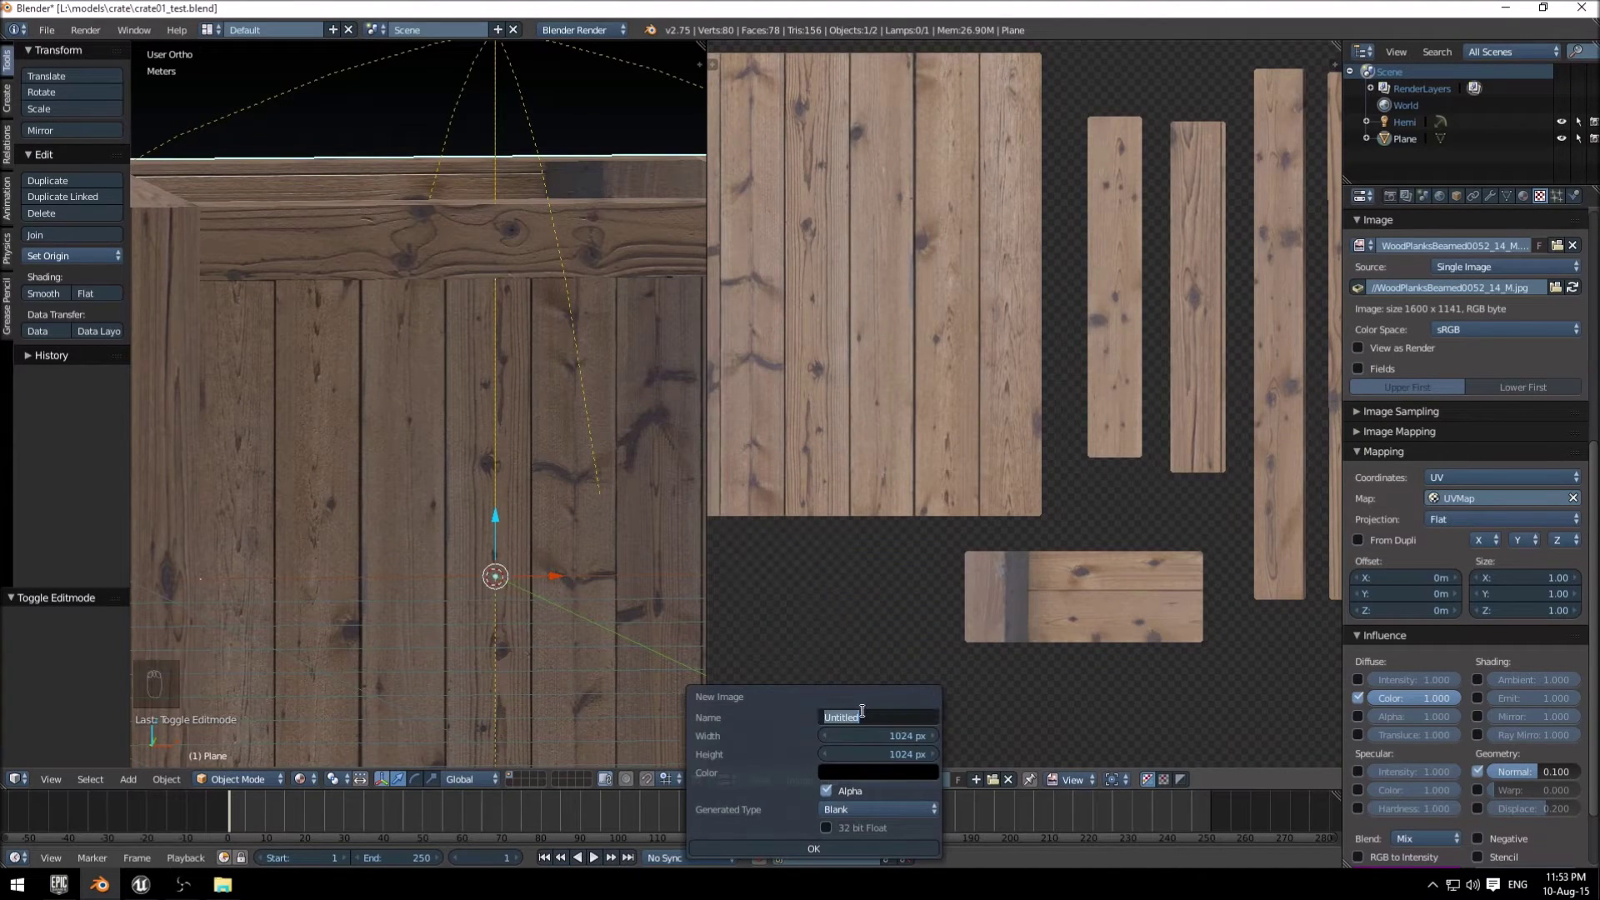
{"action": "type", "text": "normal"}
{"action": "key", "text": "Return"}
{"action": "left_click", "coordinate": [818, 848]}
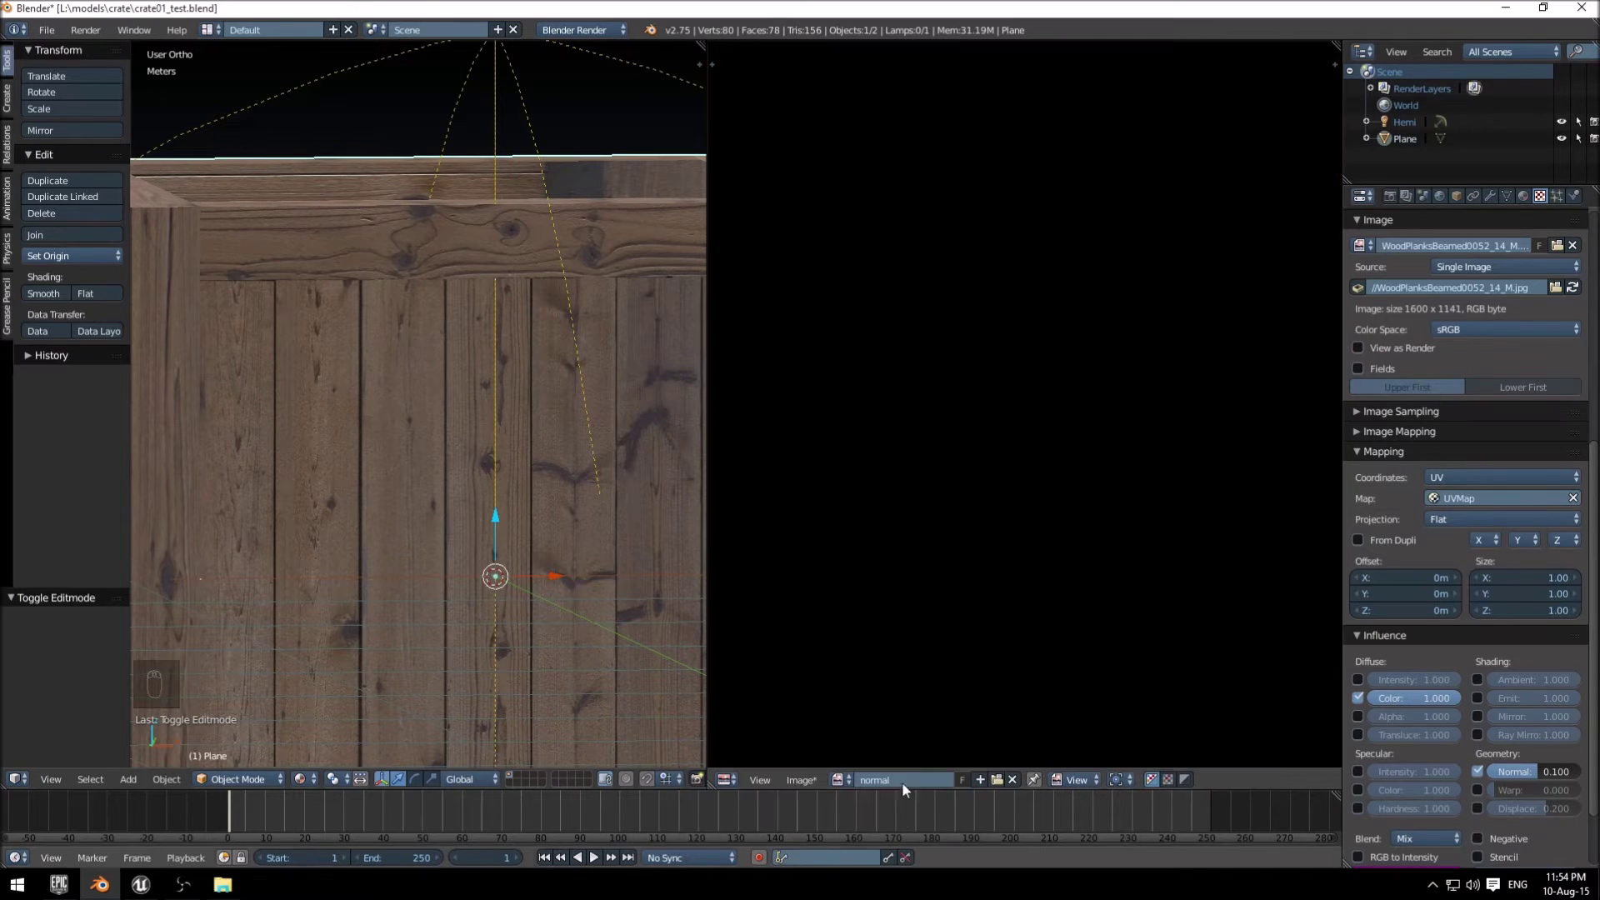
{"action": "scroll", "coordinate": [933, 577], "scroll_direction": "down", "scroll_amount": 3}
In edit mode, assign the normal image to the UVs and bake Normals.
{"action": "key", "text": "Tab"}
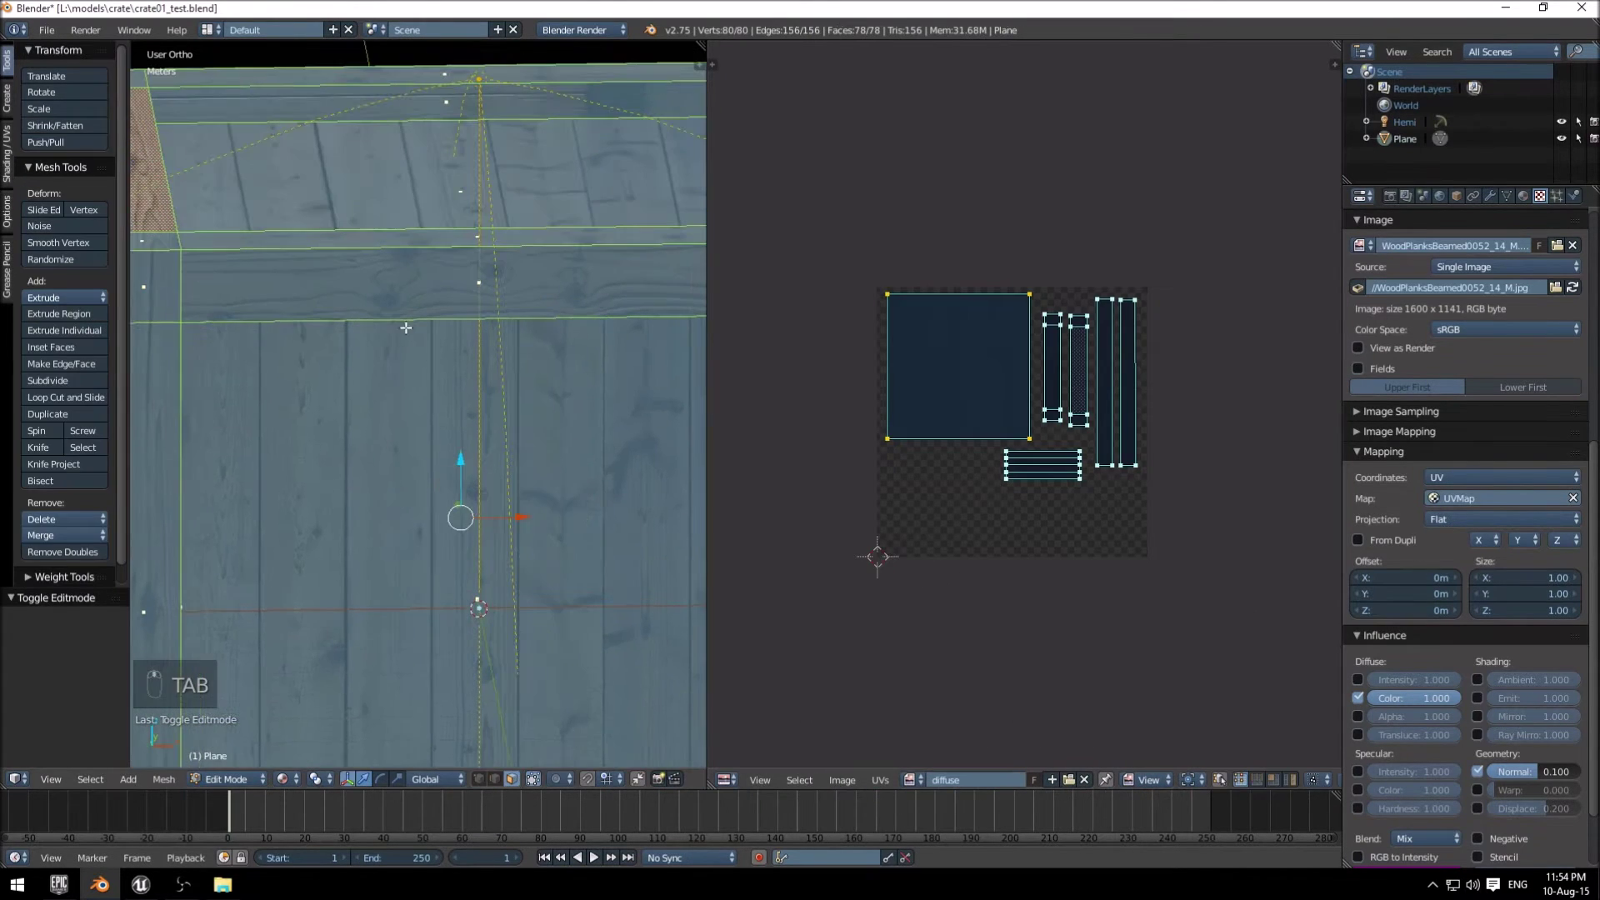
{"action": "left_click", "coordinate": [910, 779]}
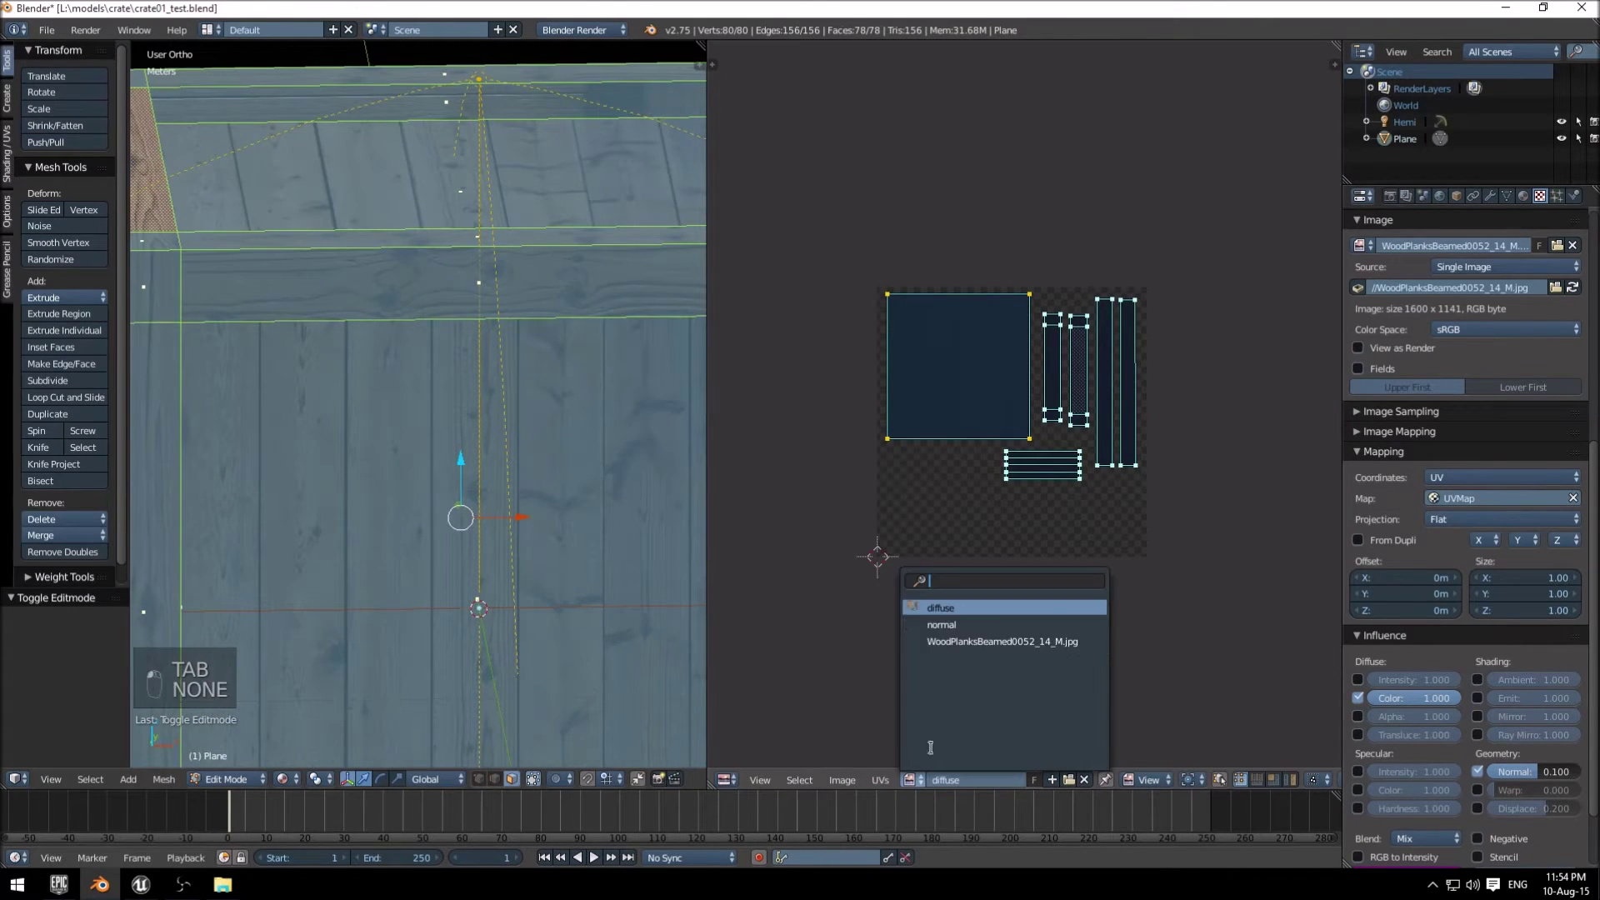
{"action": "left_click", "coordinate": [942, 624]}
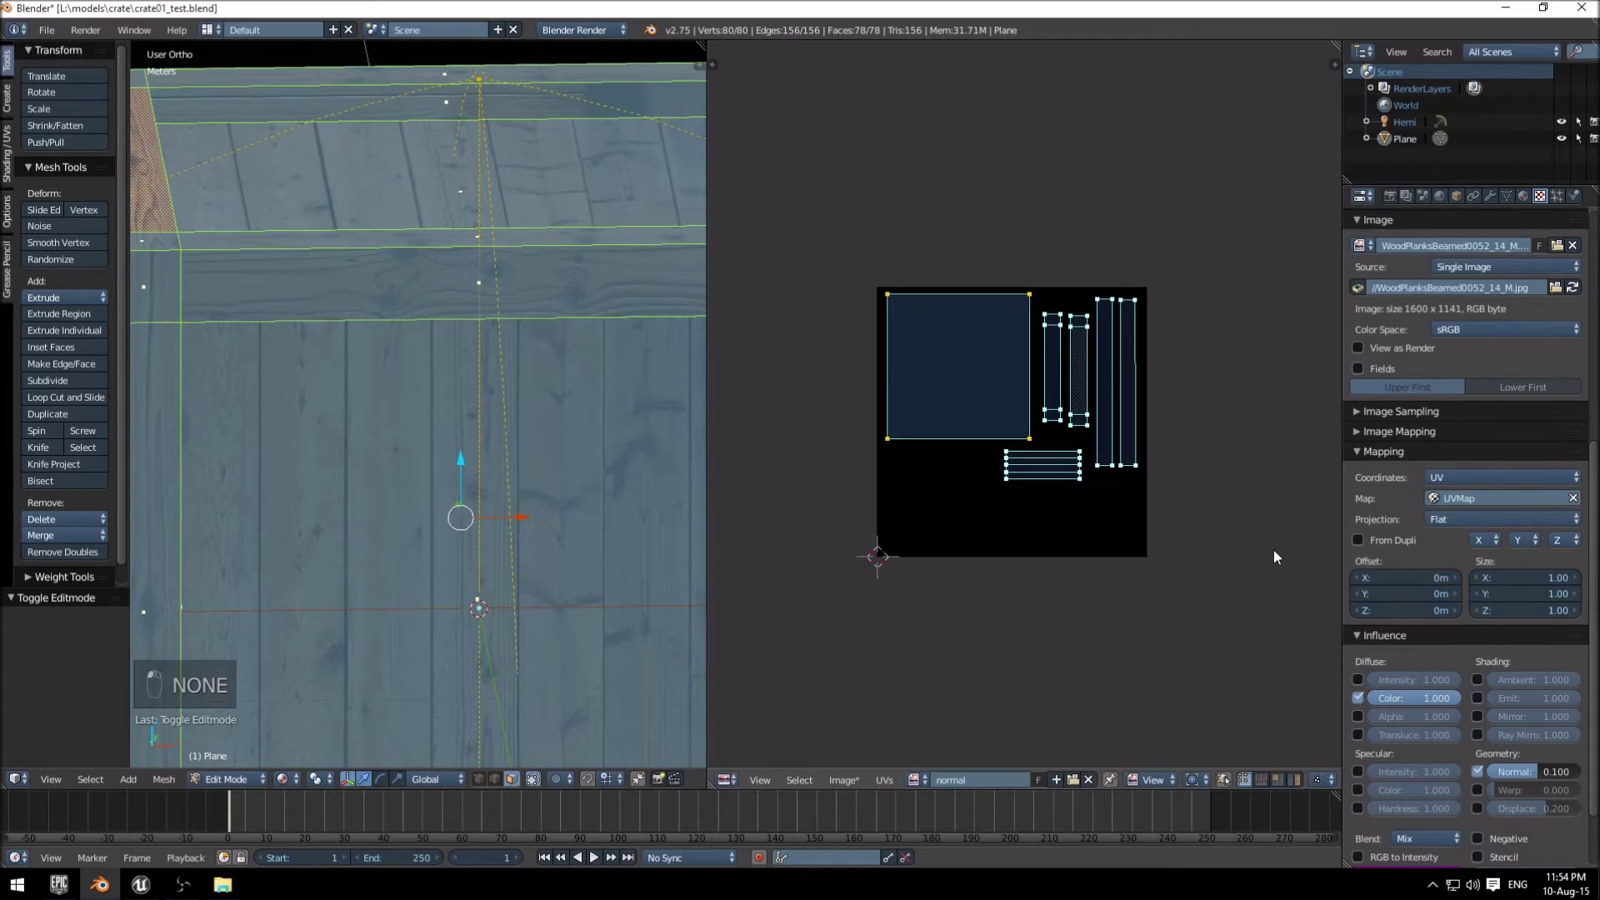
{"action": "left_click", "coordinate": [1394, 193]}
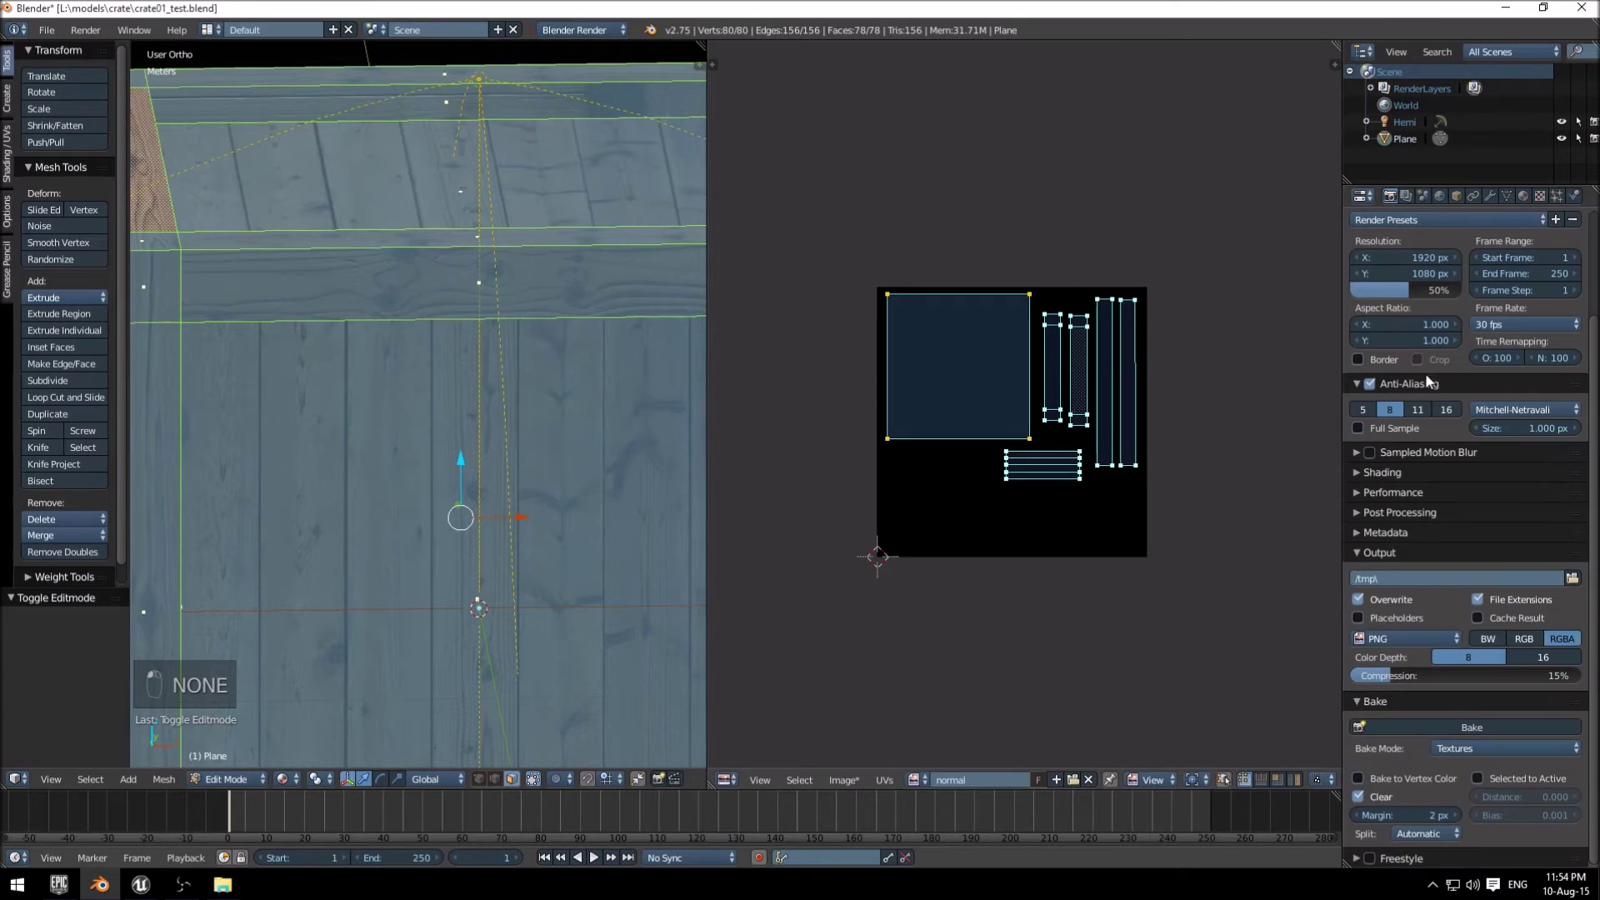
{"action": "left_click", "coordinate": [1473, 752]}
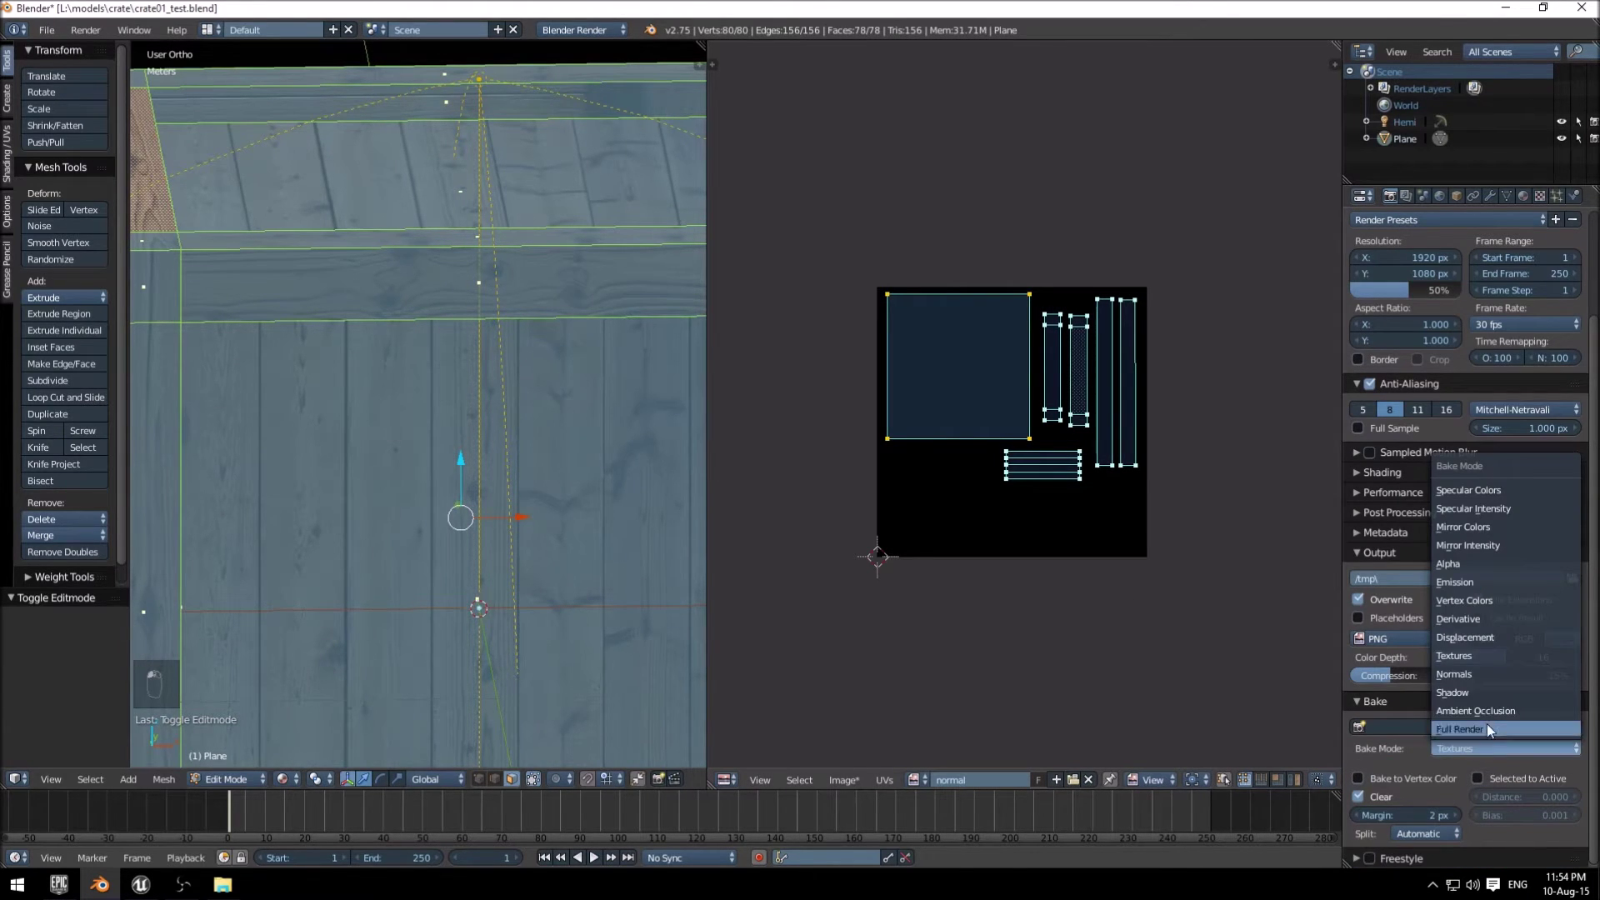
{"action": "left_click", "coordinate": [1470, 672]}
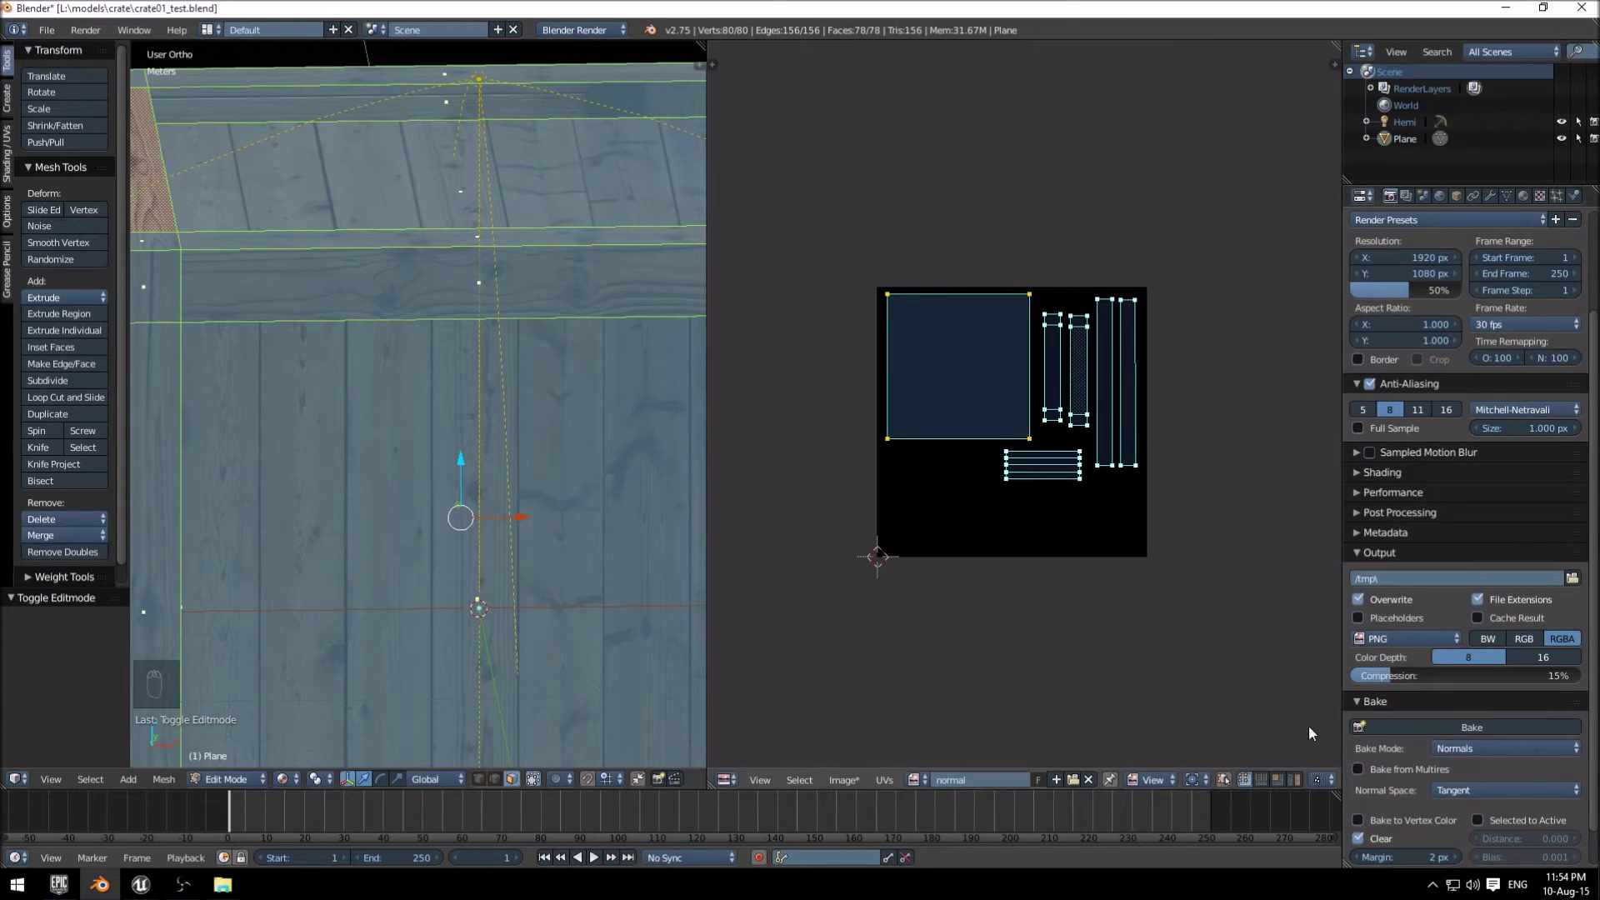
{"action": "left_click", "coordinate": [1454, 727]}
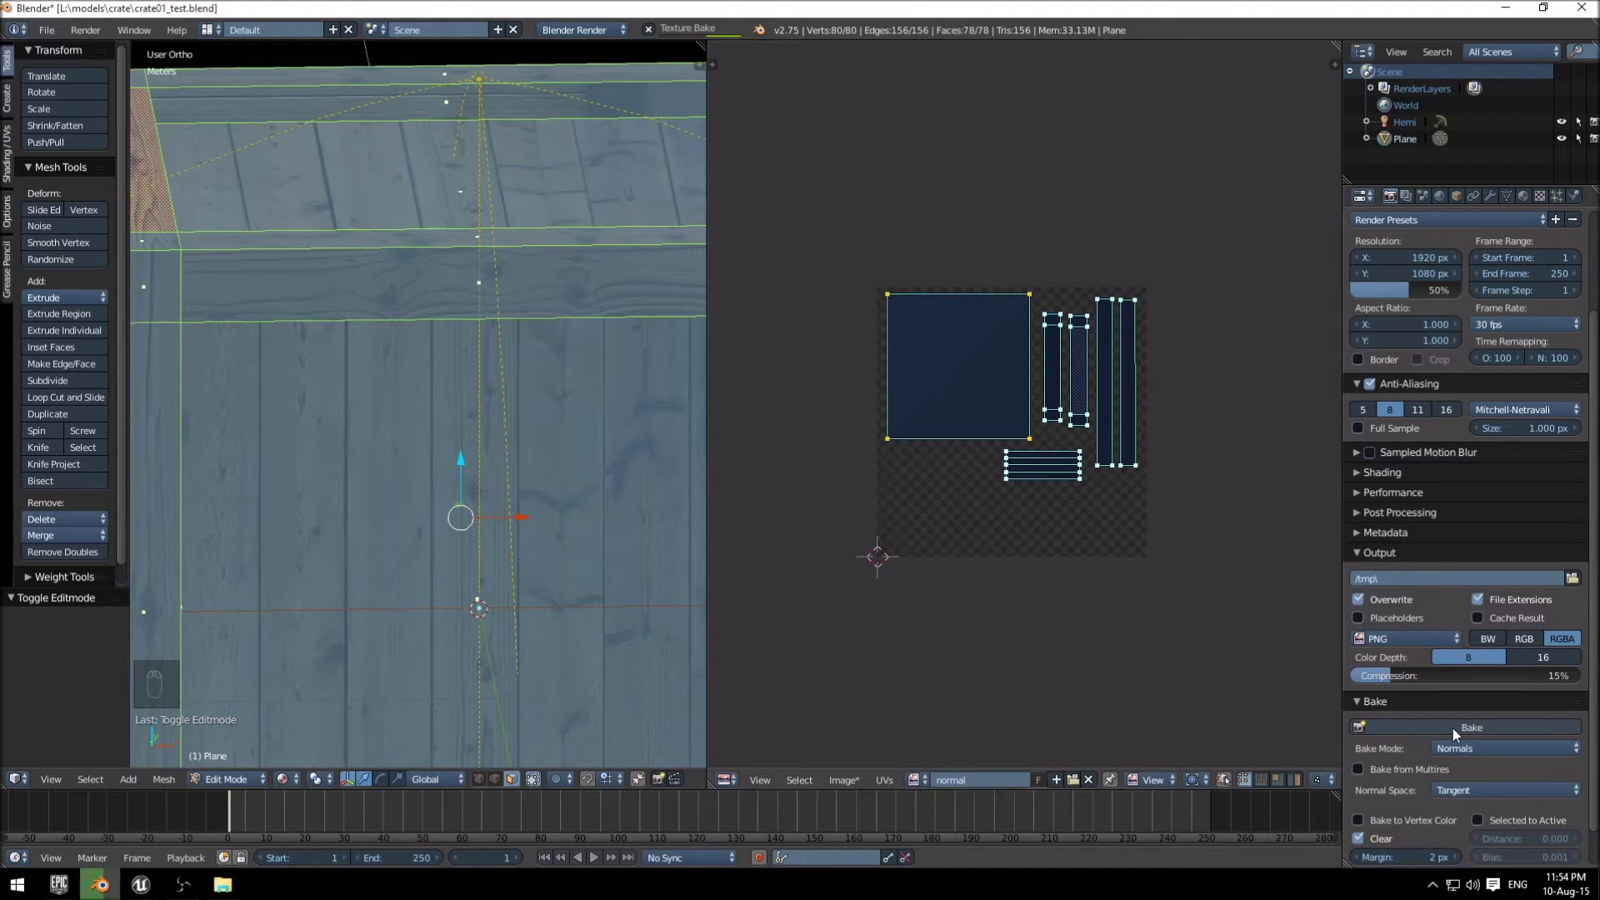
Save the baked normal map as normal.png in the crate folder, then return to edit mode.
{"action": "key", "text": "Tab"}
{"action": "scroll", "coordinate": [1043, 407], "scroll_direction": "up", "scroll_amount": 5}
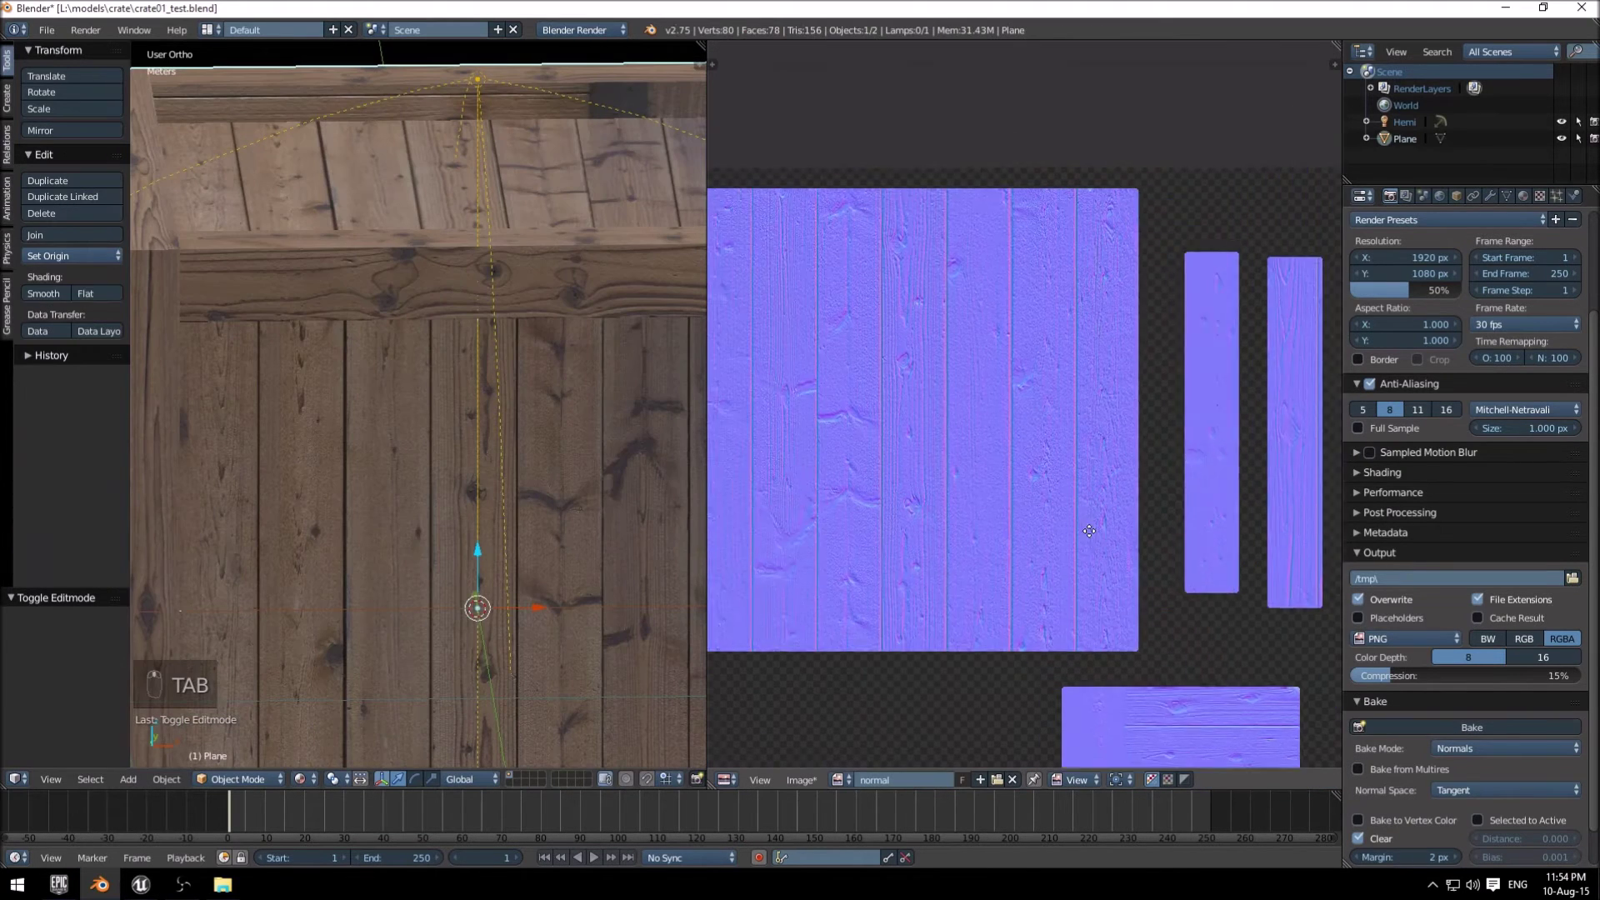
{"action": "scroll", "coordinate": [1213, 512], "scroll_direction": "down", "scroll_amount": 2}
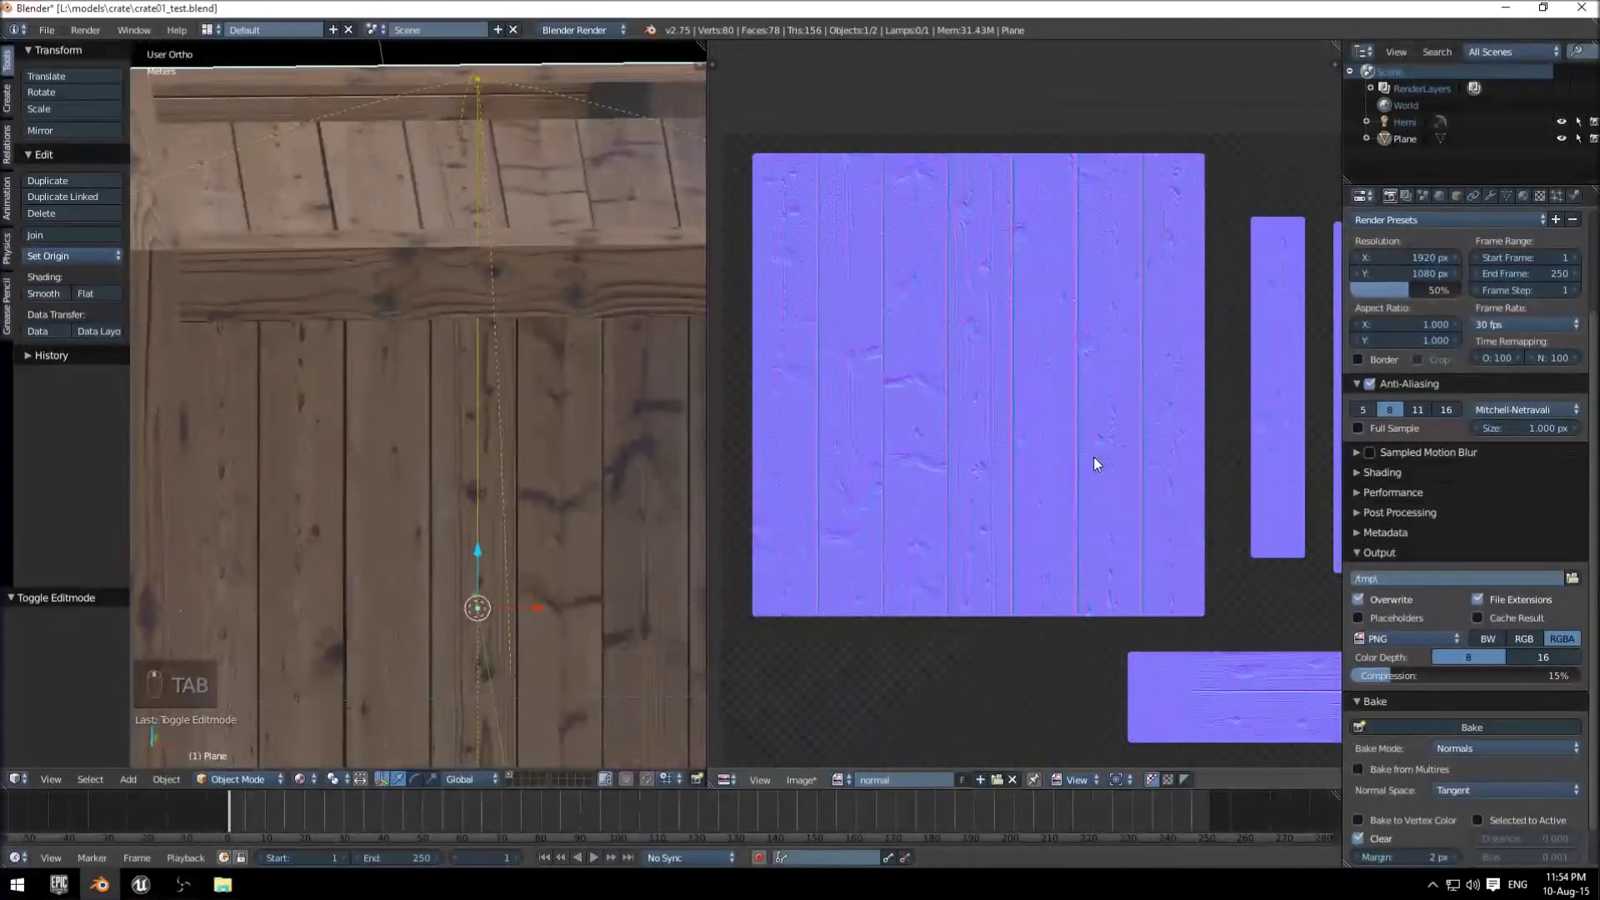
{"action": "scroll", "coordinate": [927, 544], "scroll_direction": "down", "scroll_amount": 3}
{"action": "left_click", "coordinate": [808, 778]}
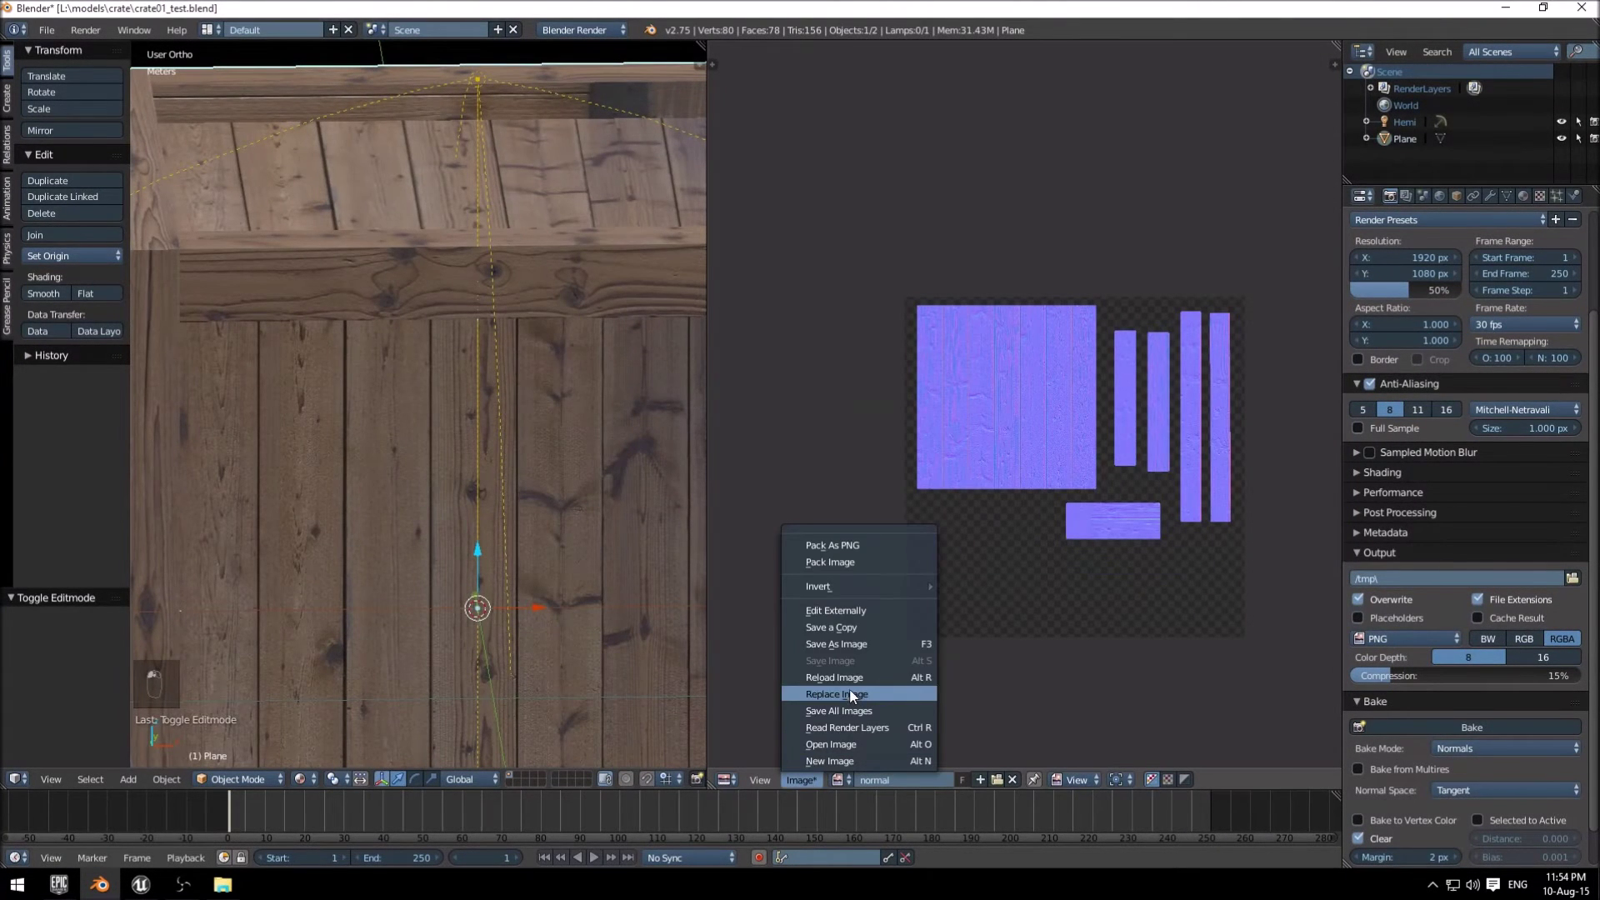
{"action": "left_click", "coordinate": [852, 642]}
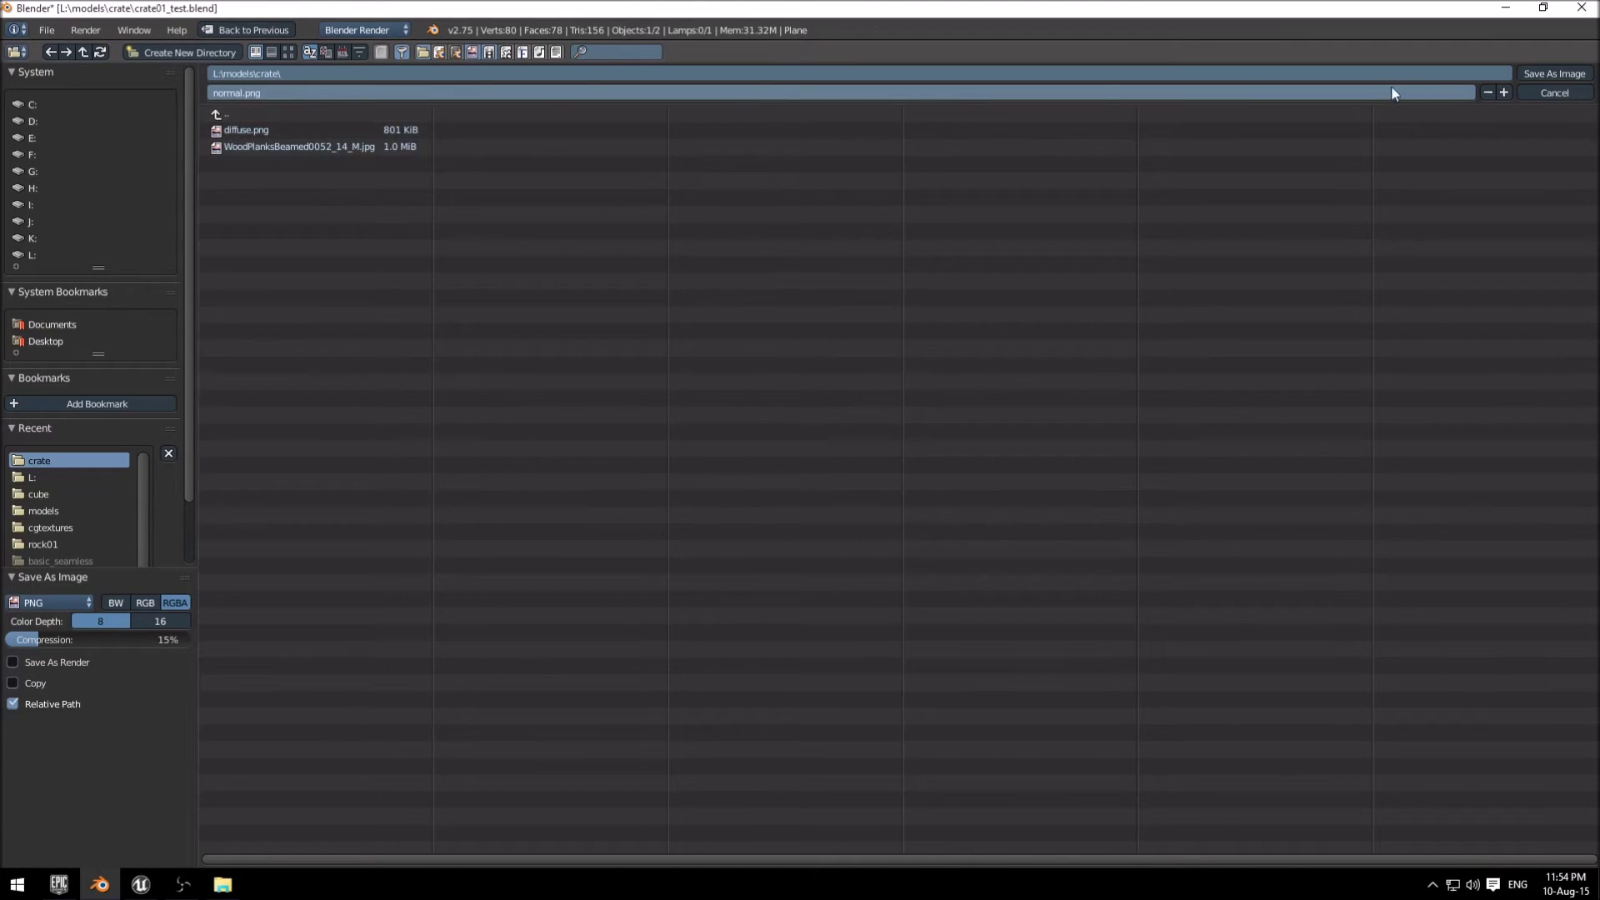
{"action": "left_click", "coordinate": [1533, 74]}
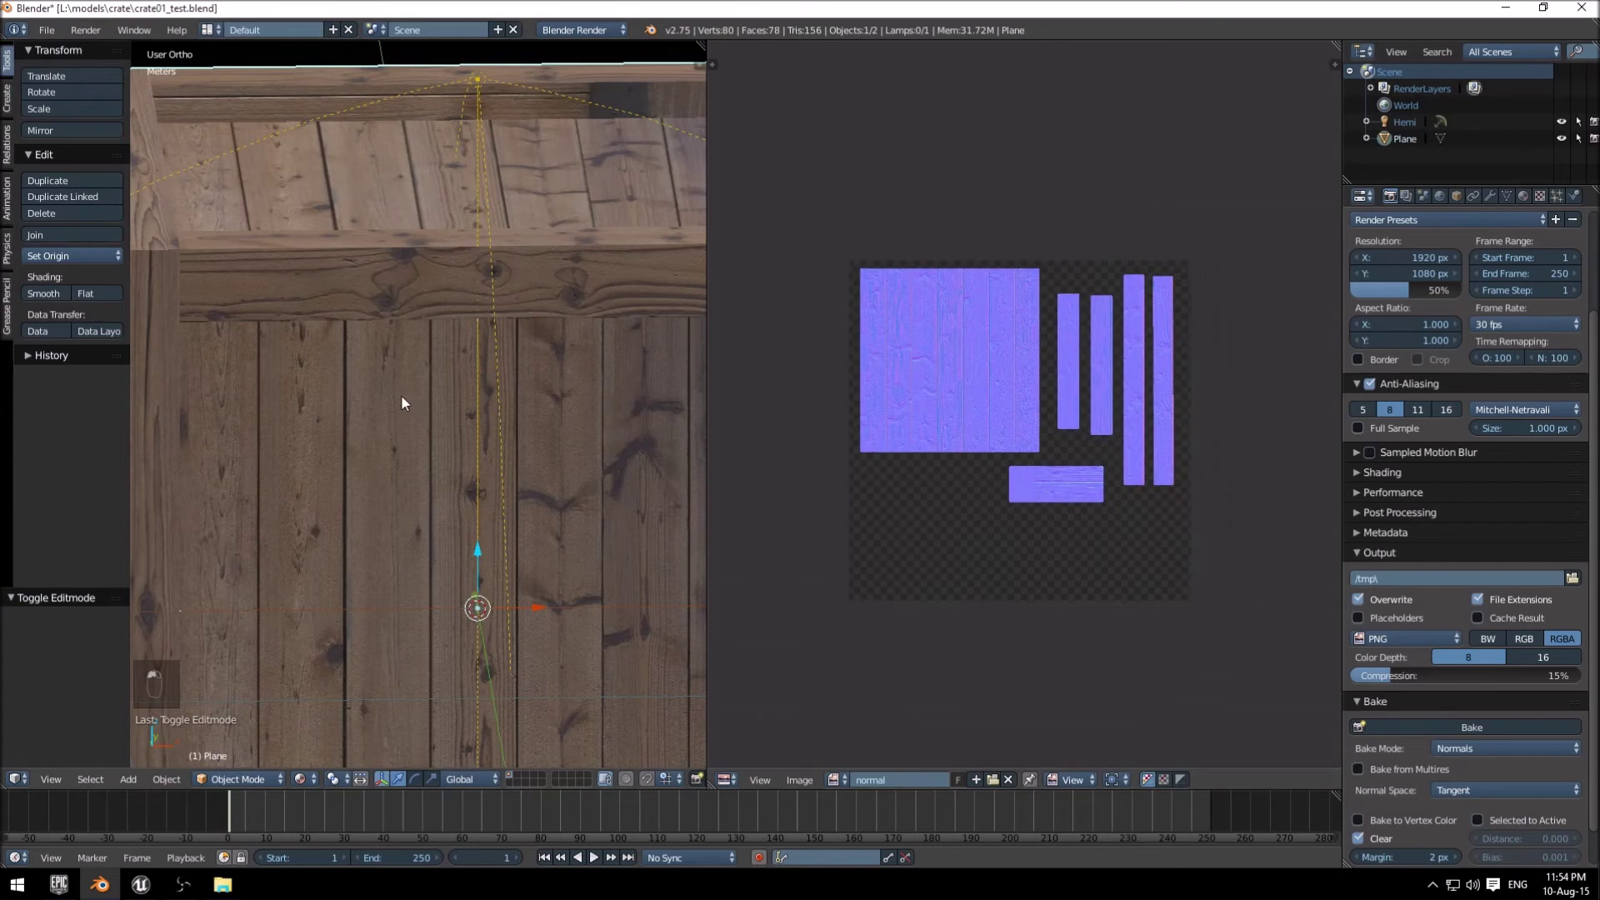
{"action": "key", "text": "Tab"}
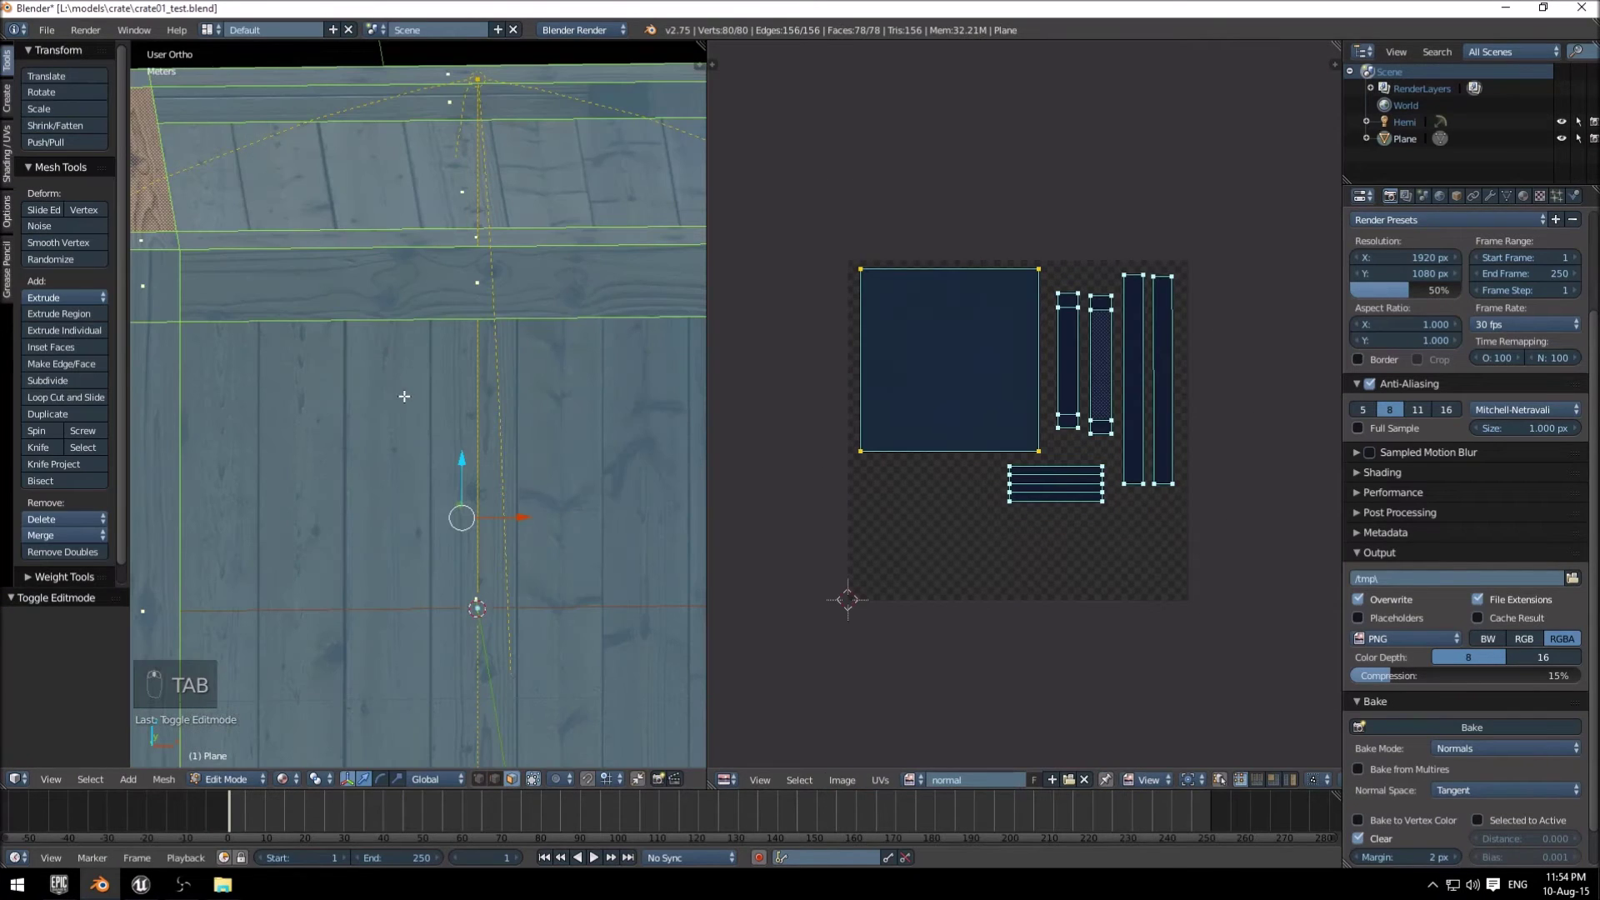
Create a blank 1024×1024 image named AO in the UV/Image Editor.
{"action": "left_click", "coordinate": [840, 780]}
{"action": "left_click", "coordinate": [865, 761]}
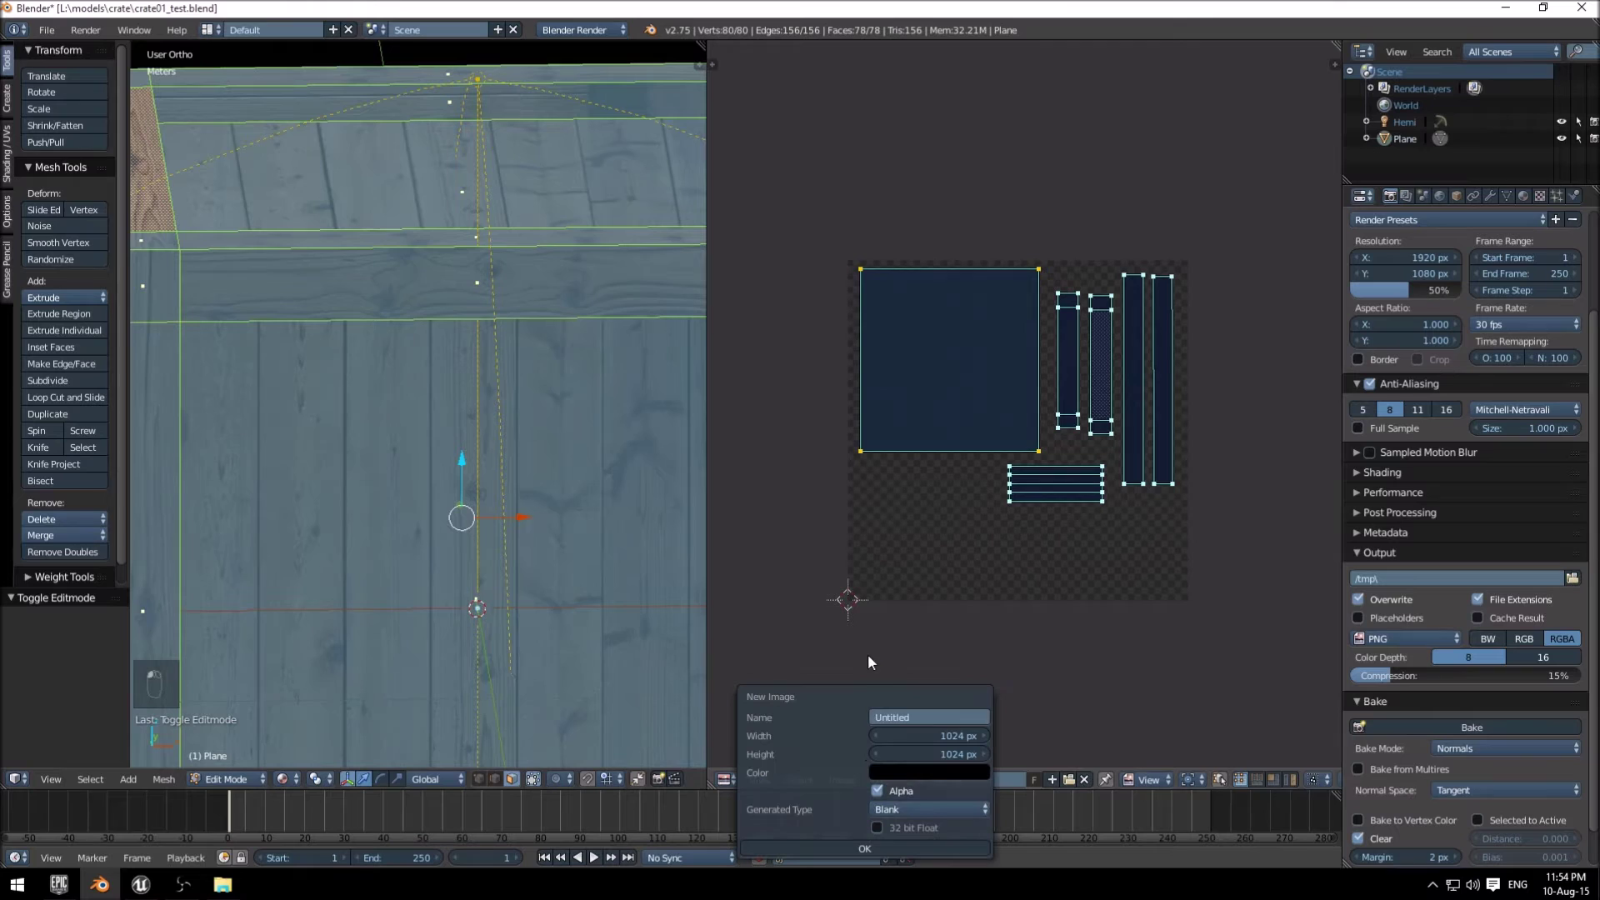
{"action": "left_click", "coordinate": [911, 715]}
{"action": "type", "text": "AO"}
{"action": "key", "text": "Return"}
{"action": "left_click", "coordinate": [917, 848]}
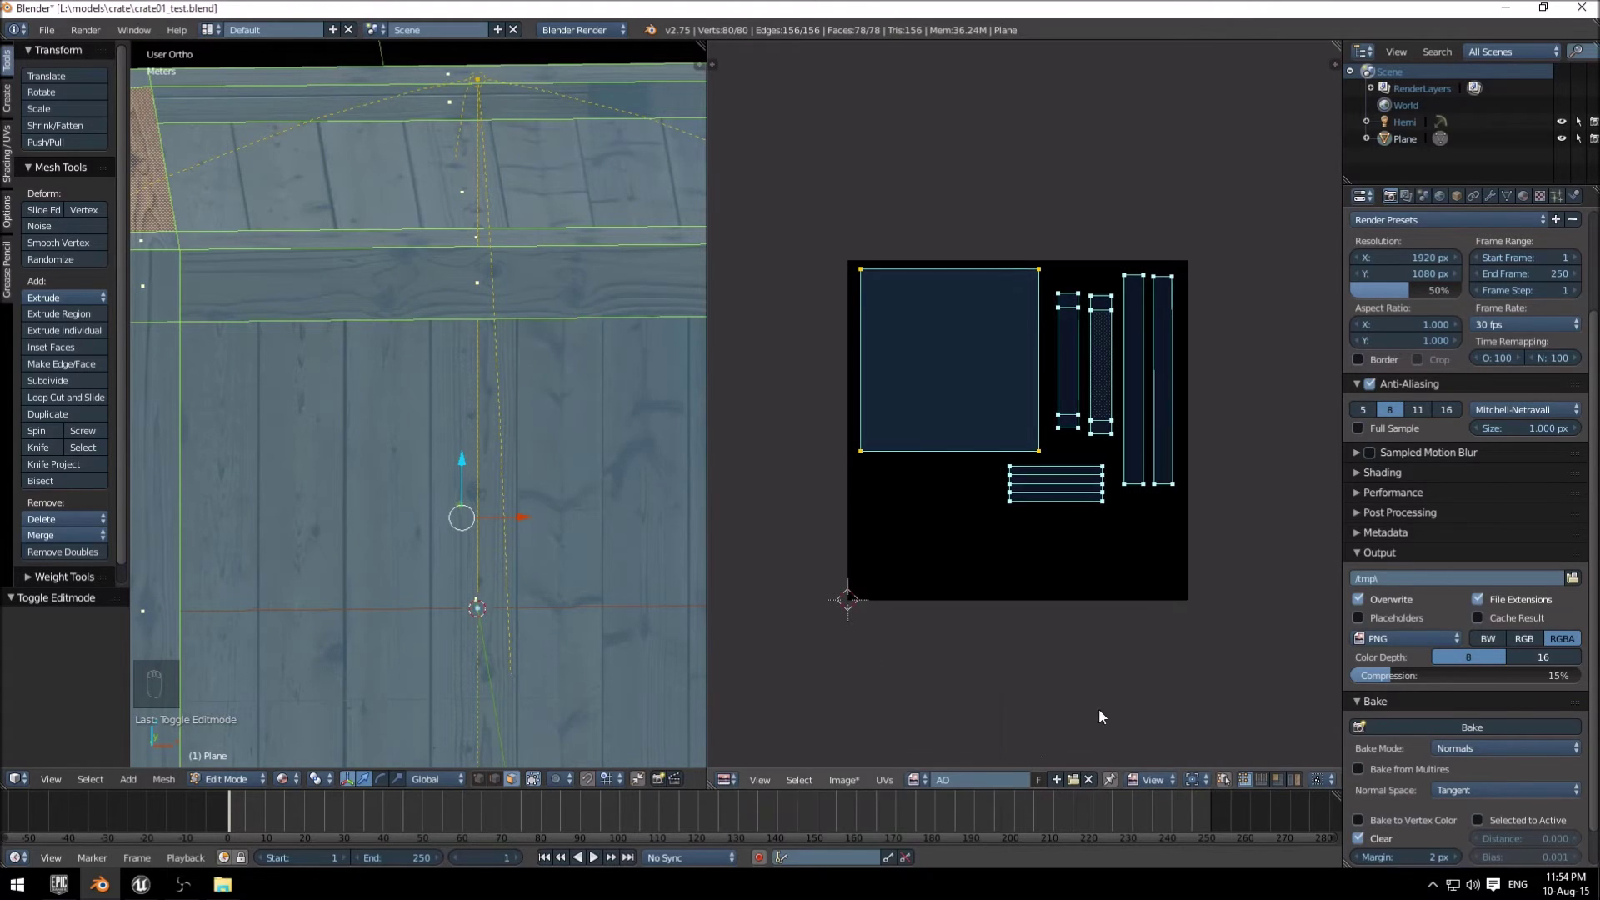
{"action": "scroll", "coordinate": [980, 606], "scroll_direction": "down", "scroll_amount": 2}
{"action": "scroll", "coordinate": [979, 606], "scroll_direction": "up", "scroll_amount": 2}
{"action": "scroll", "coordinate": [980, 607], "scroll_direction": "down", "scroll_amount": 2}
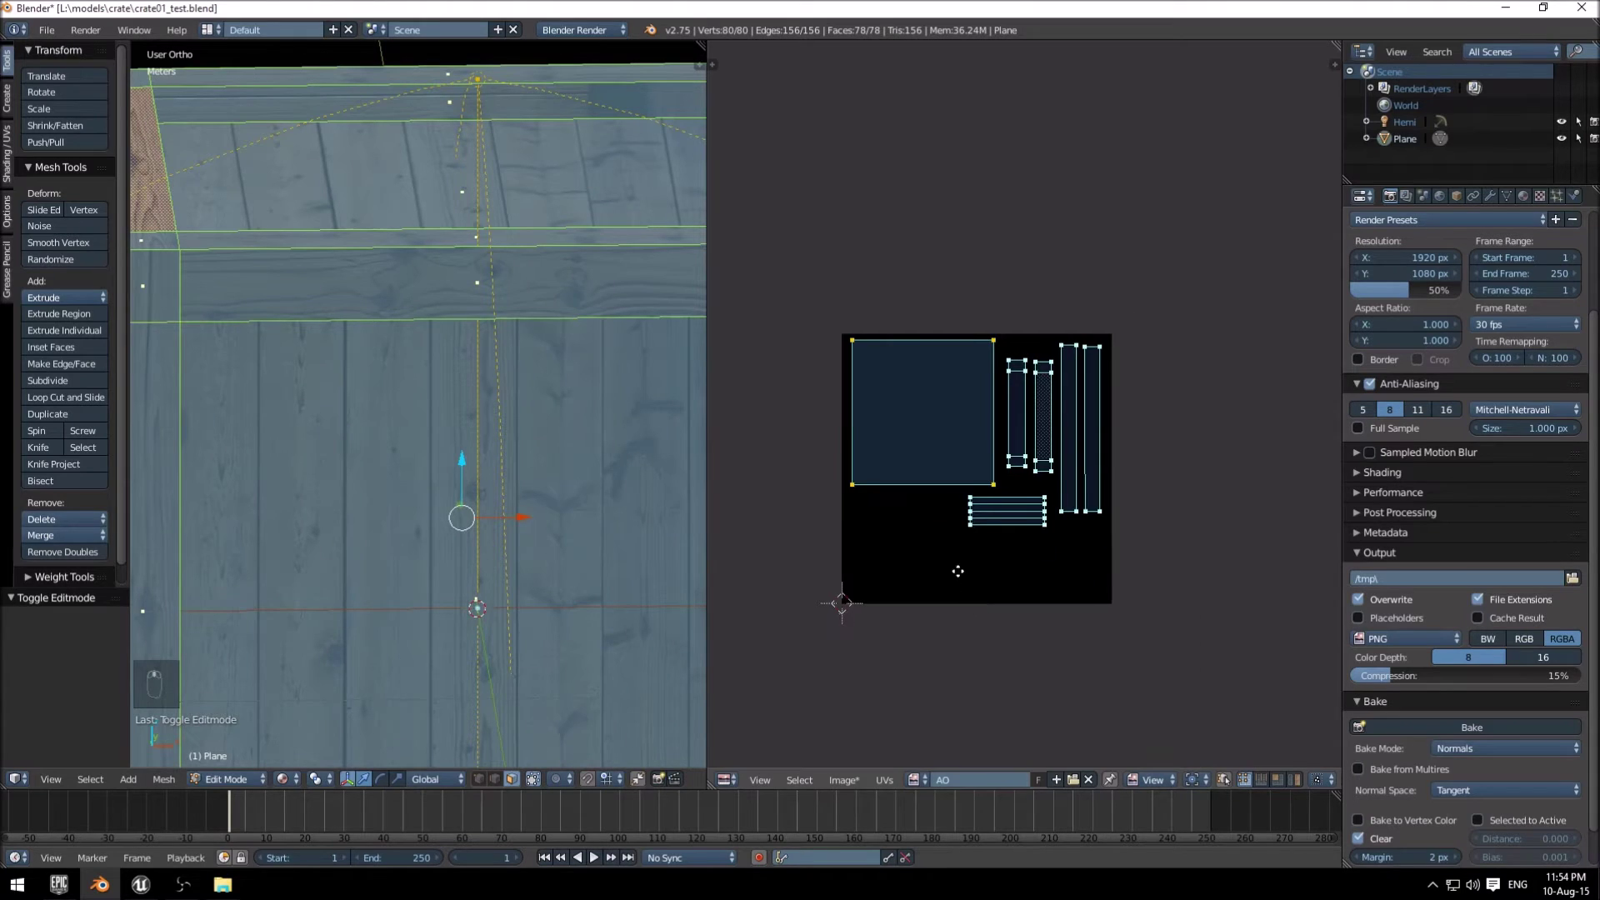
{"action": "middle_click_drag", "start_coordinate": [957, 571], "coordinate": [984, 586]}
Set Bake Mode to Ambient Occlusion and bake it into the AO image.
{"action": "scroll", "coordinate": [1447, 800], "scroll_direction": "down", "scroll_amount": 1}
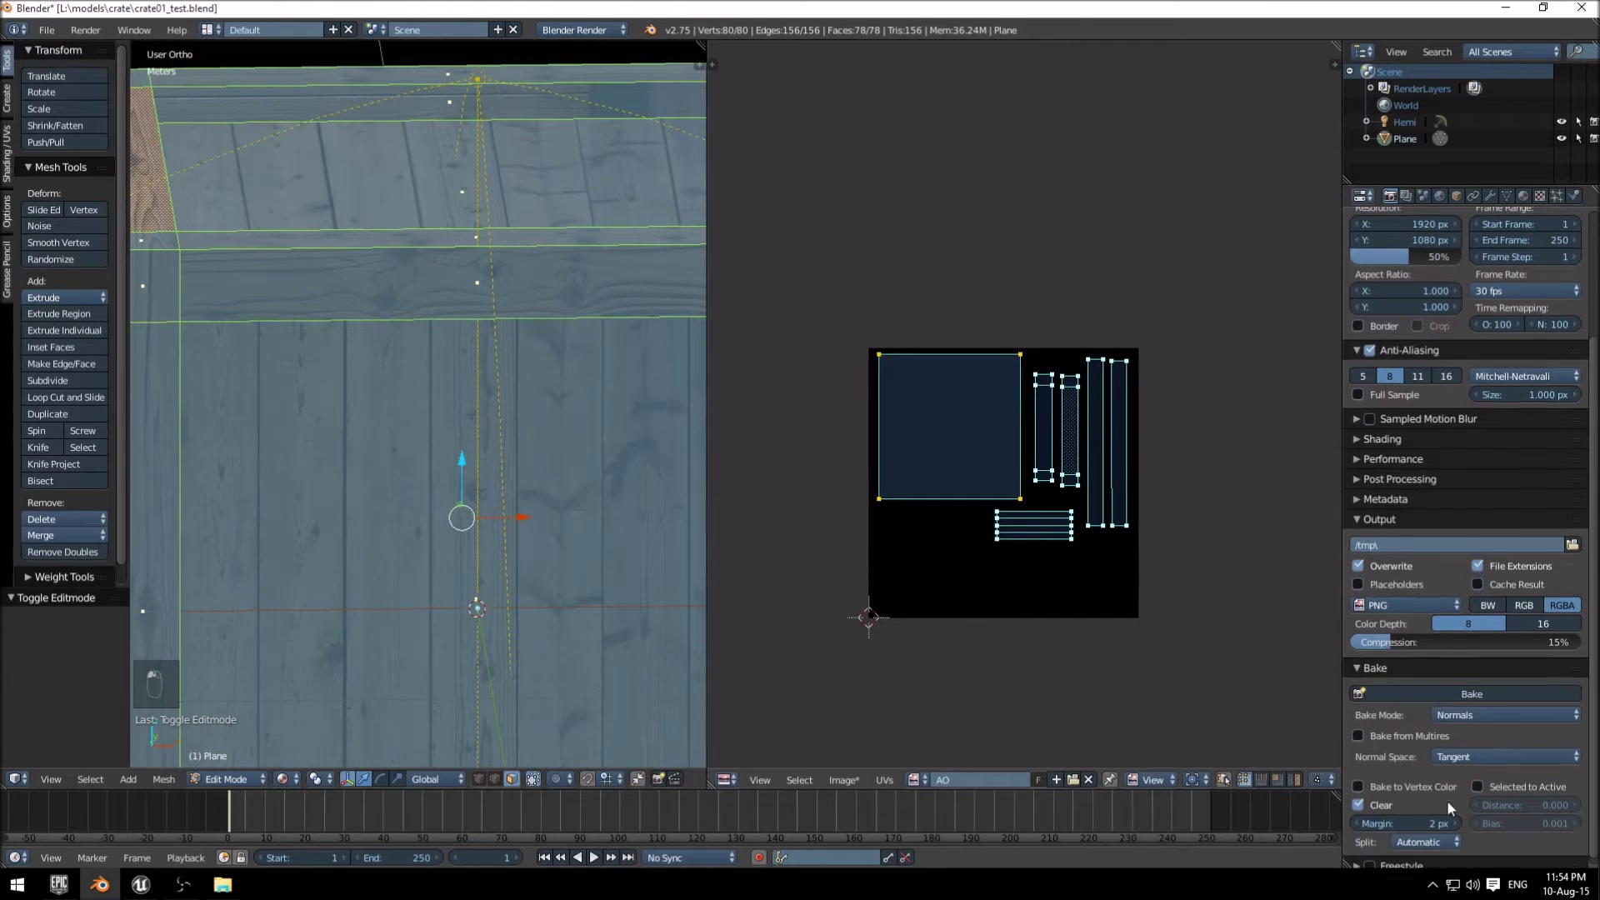
{"action": "left_click", "coordinate": [1463, 718]}
{"action": "left_click", "coordinate": [1472, 680]}
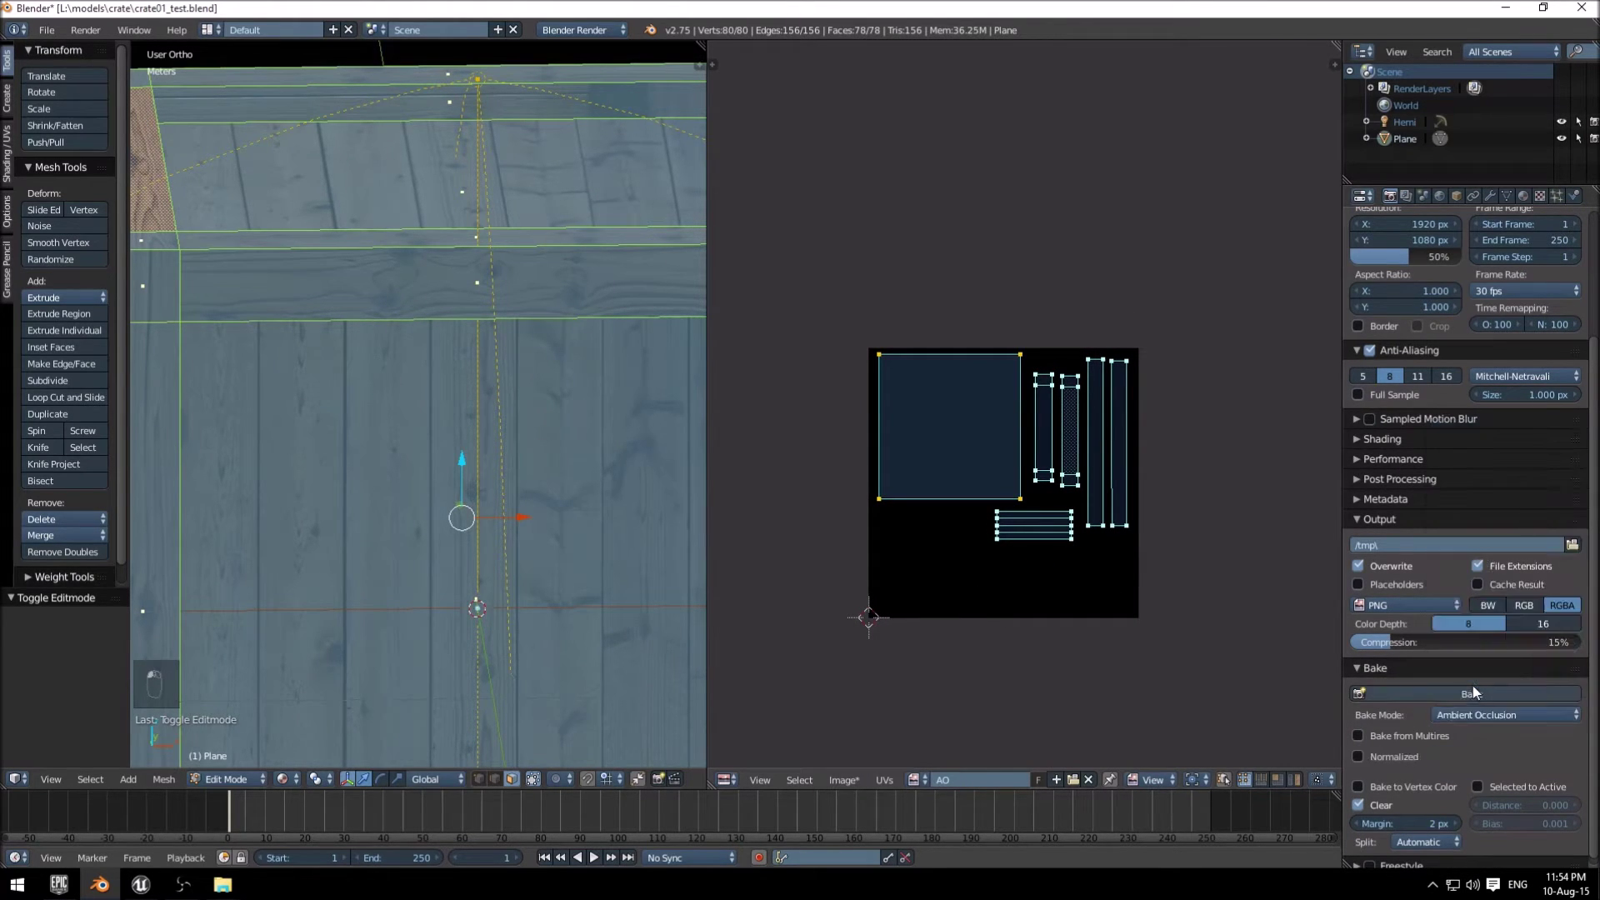
{"action": "left_click", "coordinate": [1472, 690]}
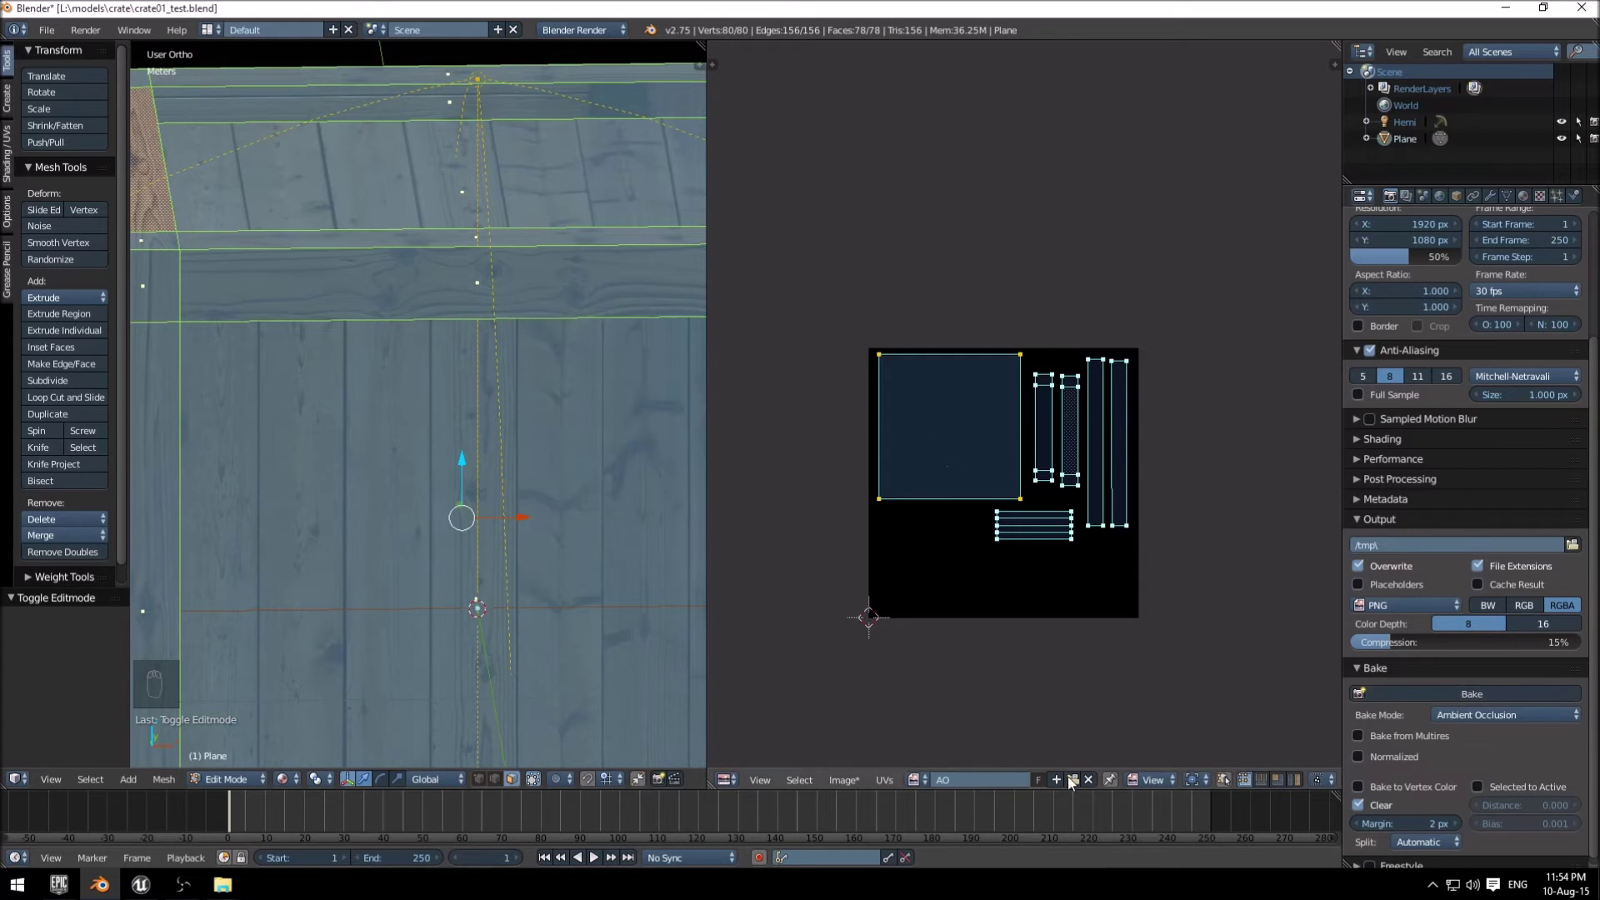
{"action": "left_click", "coordinate": [1472, 691]}
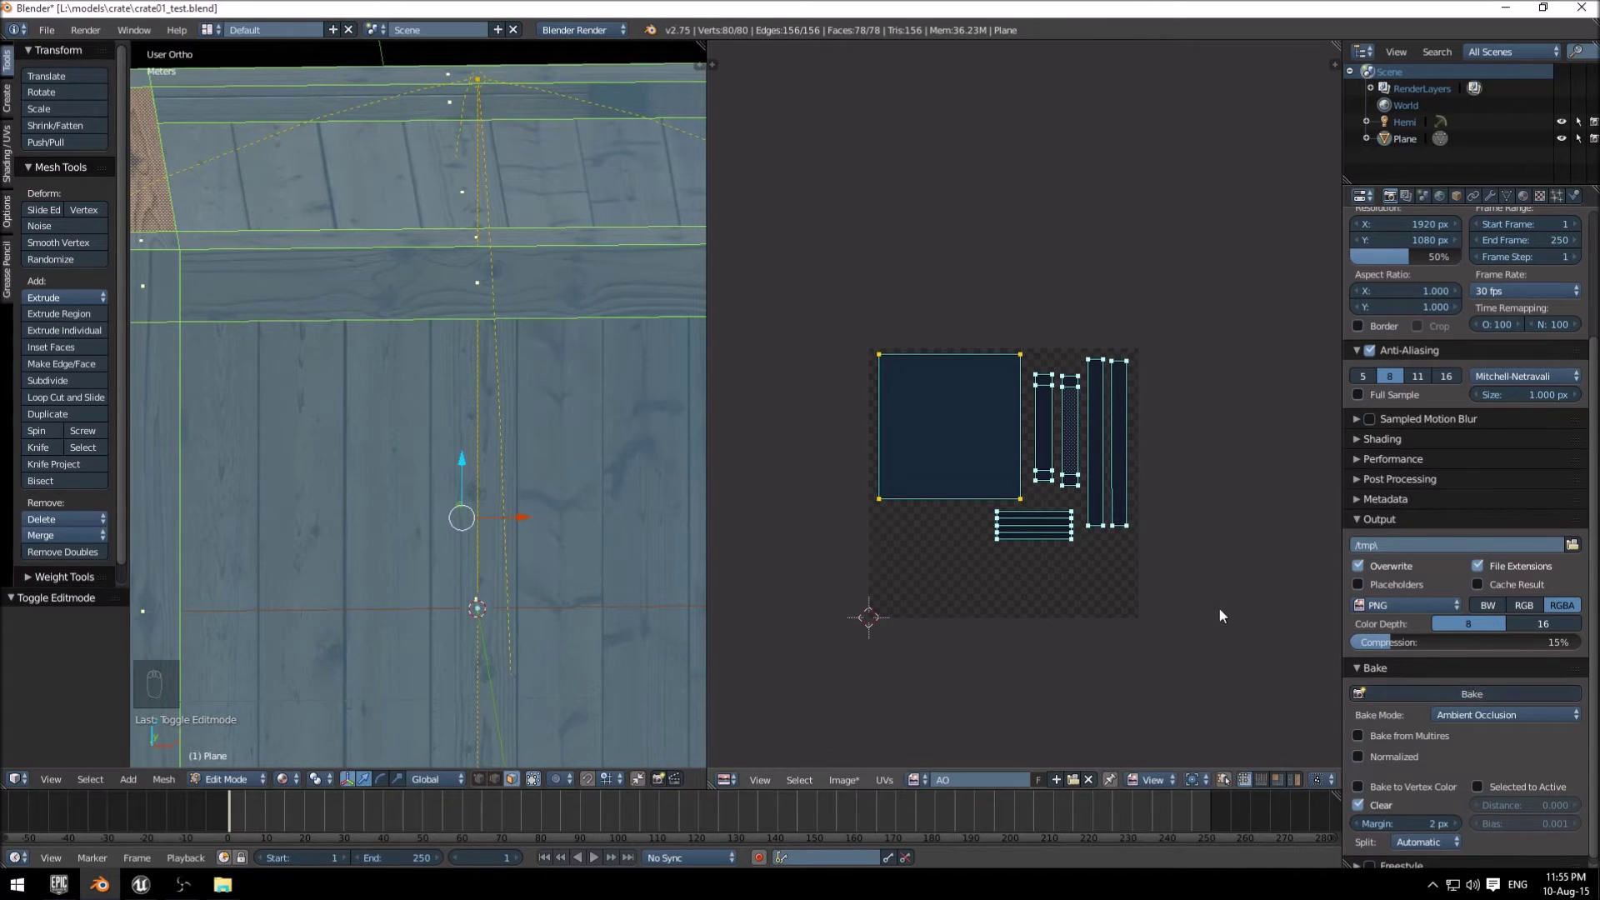
{"action": "scroll", "coordinate": [900, 482], "scroll_direction": "up", "scroll_amount": 3}
{"action": "scroll", "coordinate": [1015, 400], "scroll_direction": "left", "scroll_amount": 2, "text": "ctrl"}
{"action": "middle_click_drag", "start_coordinate": [1016, 399], "coordinate": [1080, 385]}
Return to Object Mode and save the baked image as AO.png in the crate folder.
{"action": "key", "text": "Tab"}
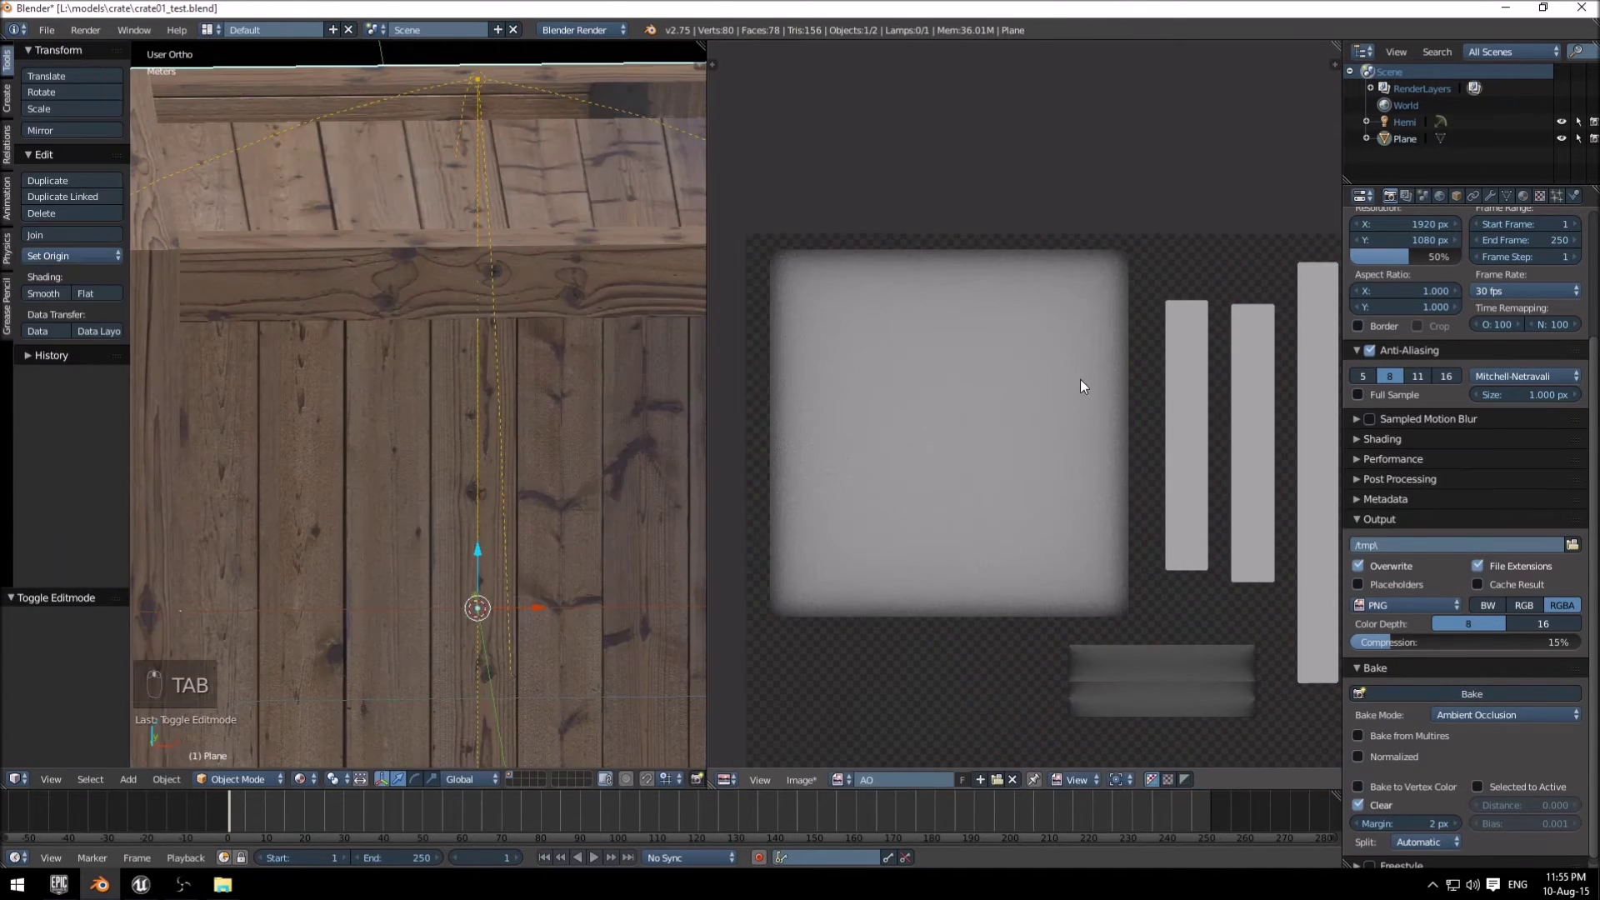
{"action": "scroll", "coordinate": [1083, 450], "scroll_direction": "down", "scroll_amount": 1}
{"action": "middle_click_drag", "start_coordinate": [1144, 496], "coordinate": [971, 404]}
{"action": "scroll", "coordinate": [1066, 458], "scroll_direction": "down", "scroll_amount": 2}
{"action": "scroll", "coordinate": [367, 390], "scroll_direction": "down", "scroll_amount": 2}
{"action": "scroll", "coordinate": [955, 482], "scroll_direction": "up", "scroll_amount": 1}
{"action": "scroll", "coordinate": [955, 483], "scroll_direction": "up", "scroll_amount": 1}
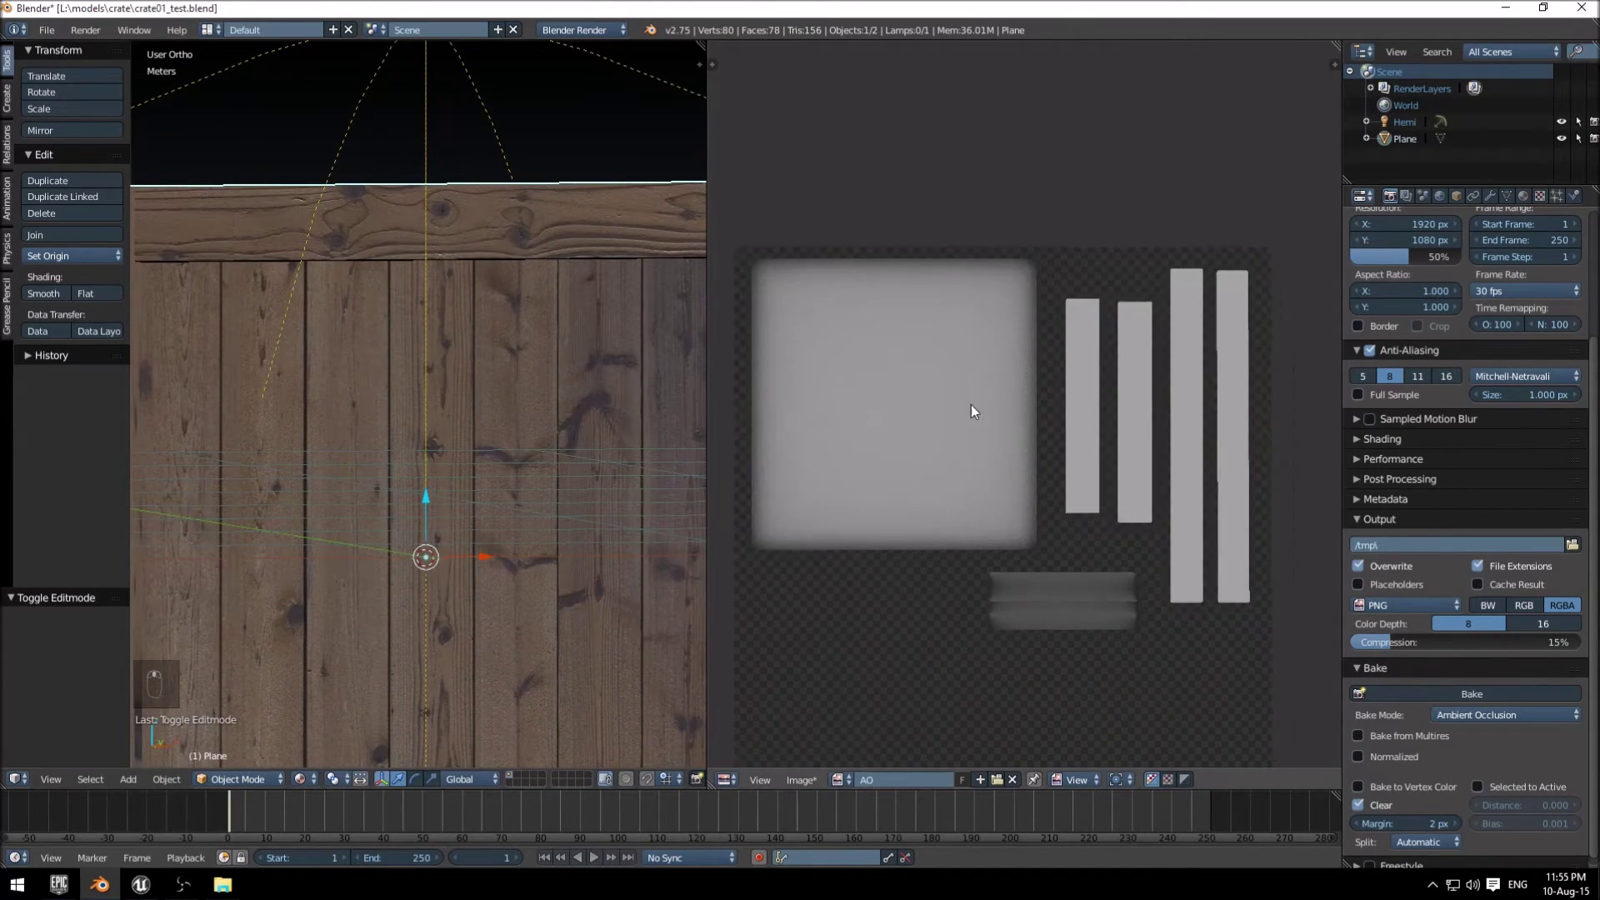
{"action": "left_click", "coordinate": [813, 777]}
{"action": "left_click", "coordinate": [848, 647]}
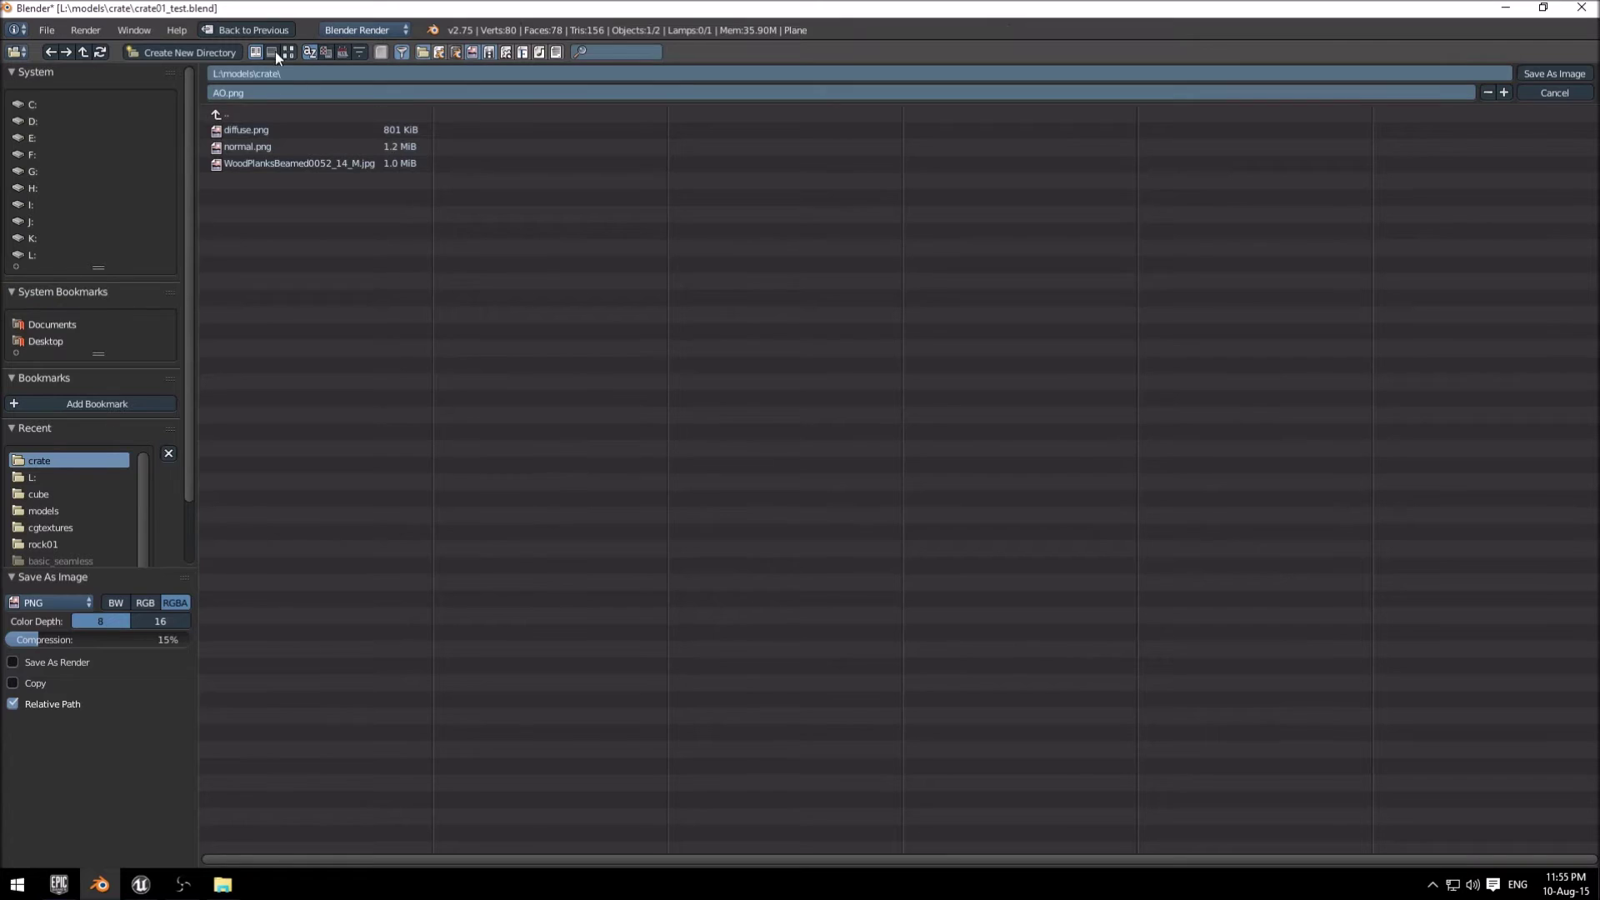
{"action": "left_click", "coordinate": [1525, 76]}
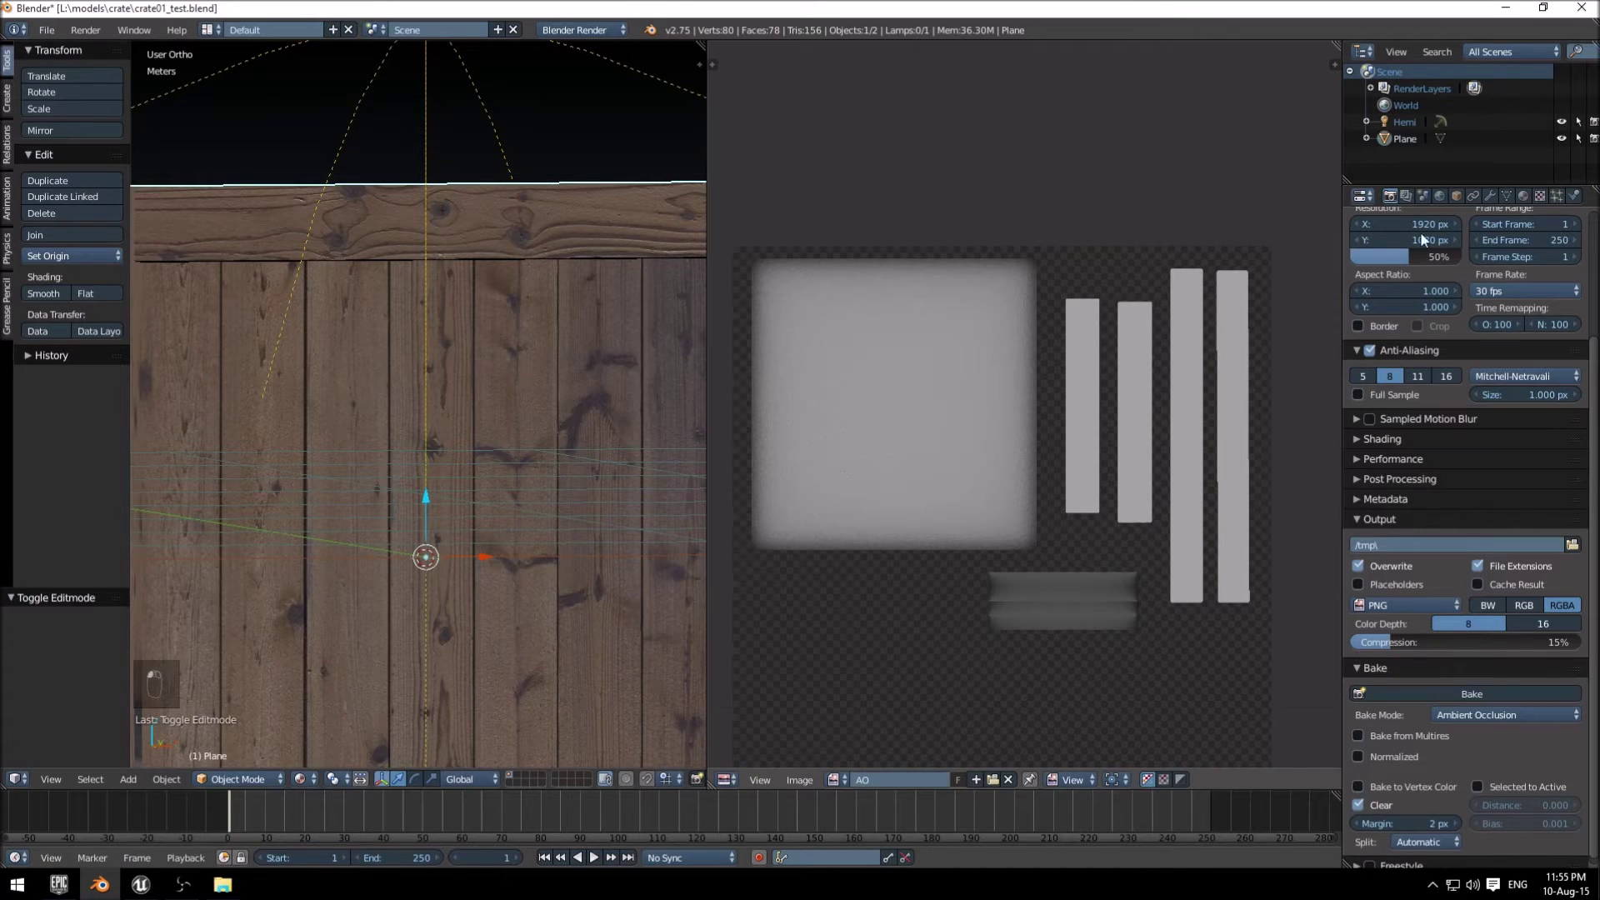
Remove the UVMap entry from the crate's UV Maps list, keeping only RENDER.
{"action": "scroll", "coordinate": [990, 519], "scroll_direction": "down", "scroll_amount": 2}
{"action": "middle_click_drag", "start_coordinate": [493, 417], "coordinate": [454, 433]}
{"action": "middle_click_drag", "start_coordinate": [1208, 425], "coordinate": [1075, 422]}
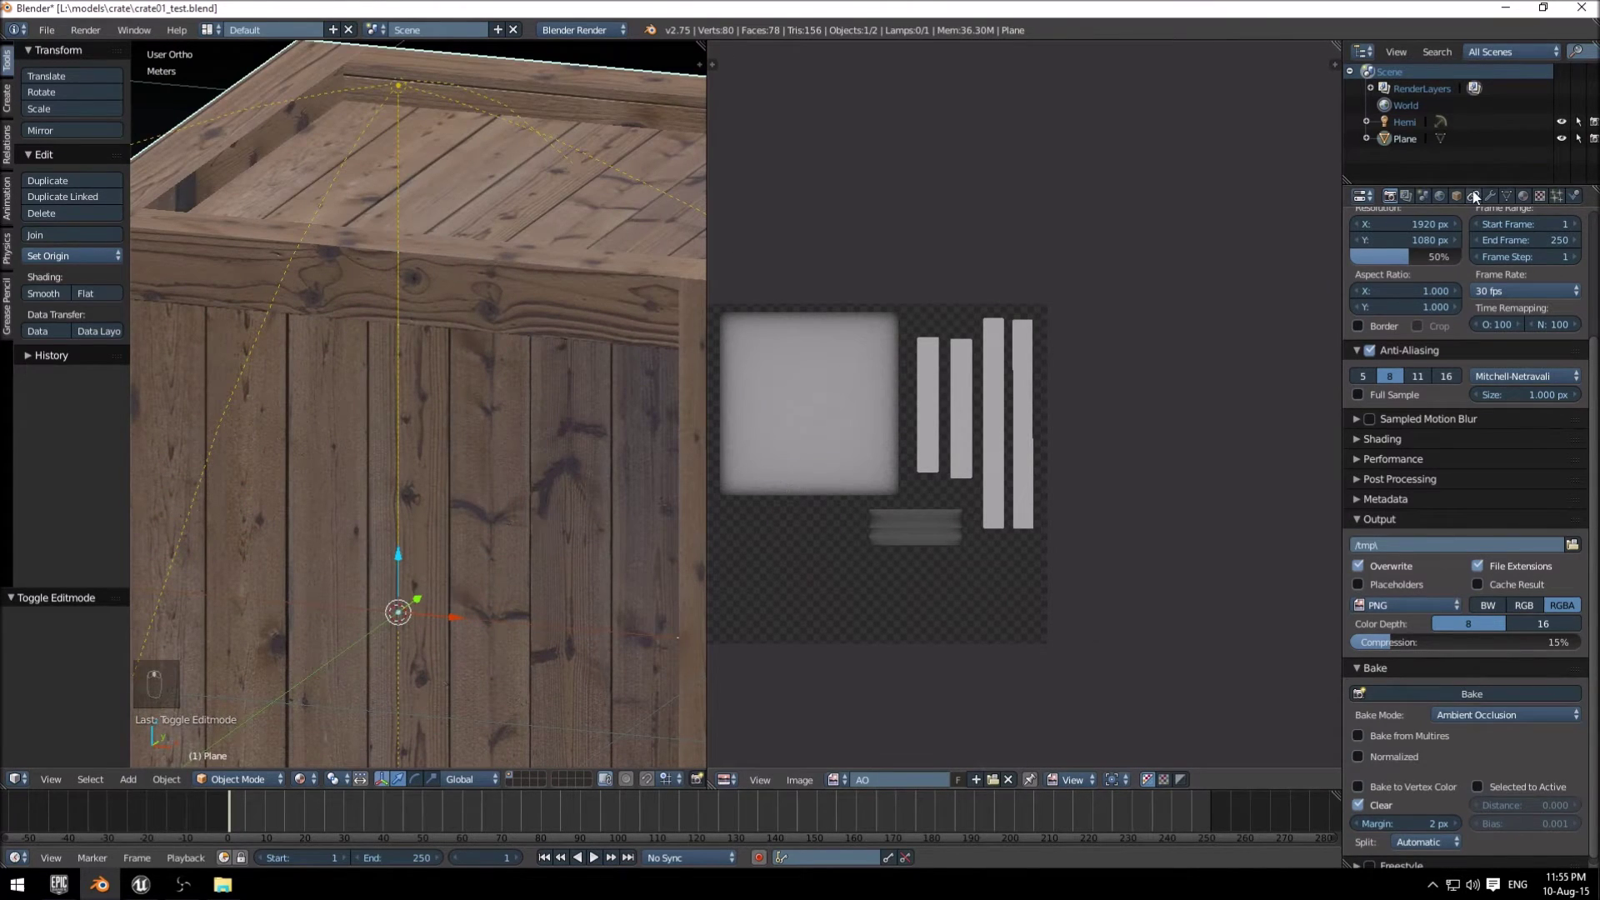
{"action": "left_click", "coordinate": [1507, 194]}
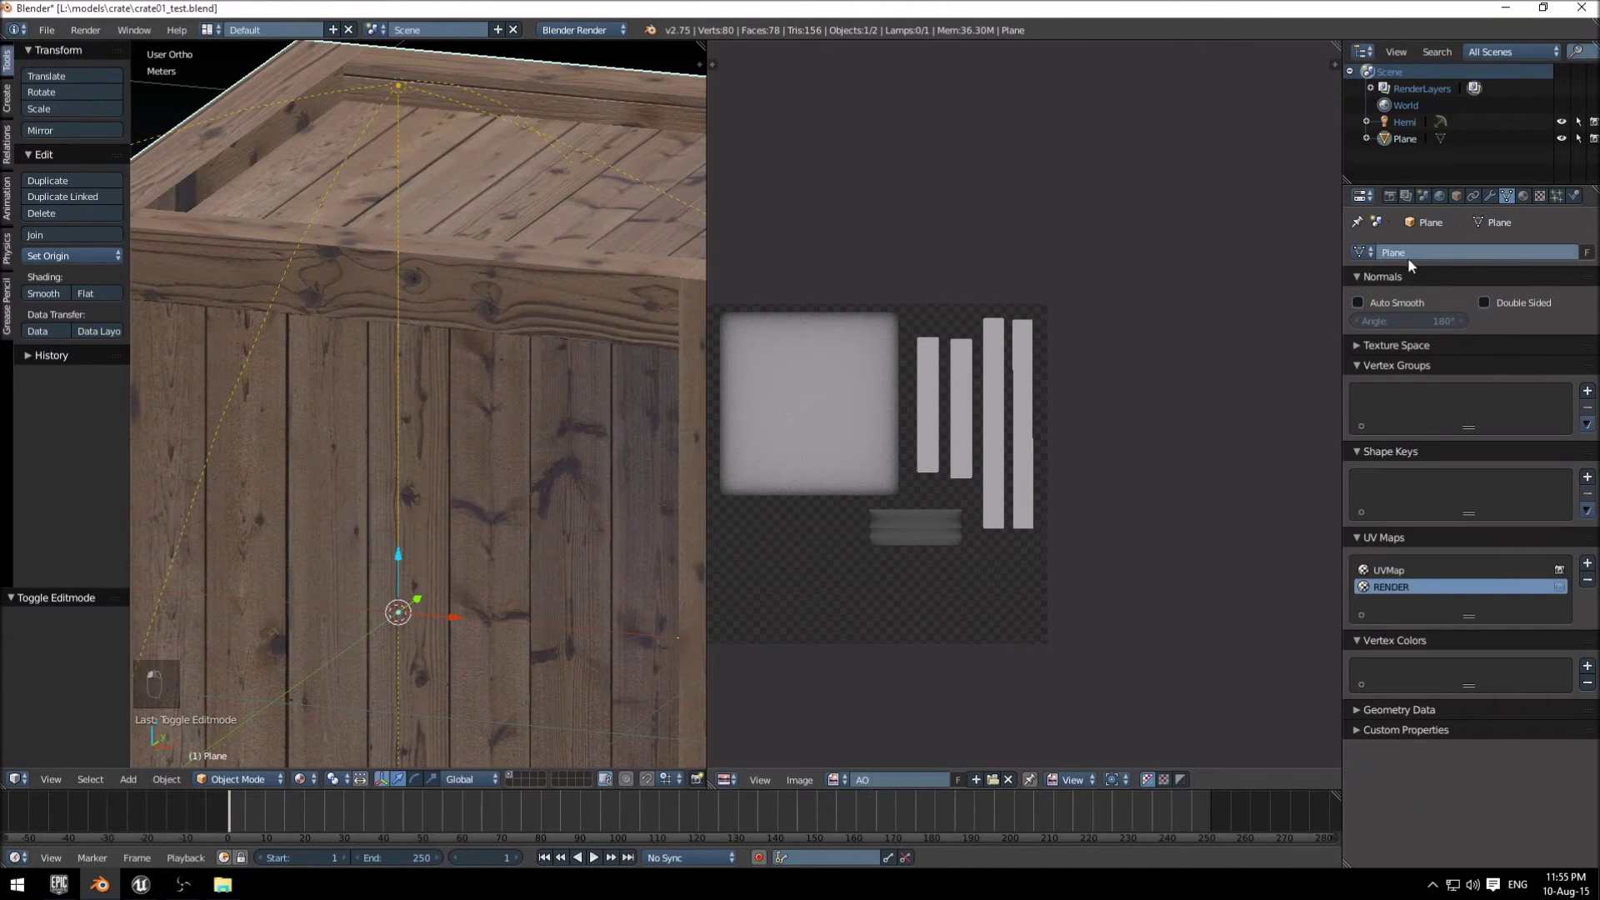
{"action": "left_click", "coordinate": [1399, 573]}
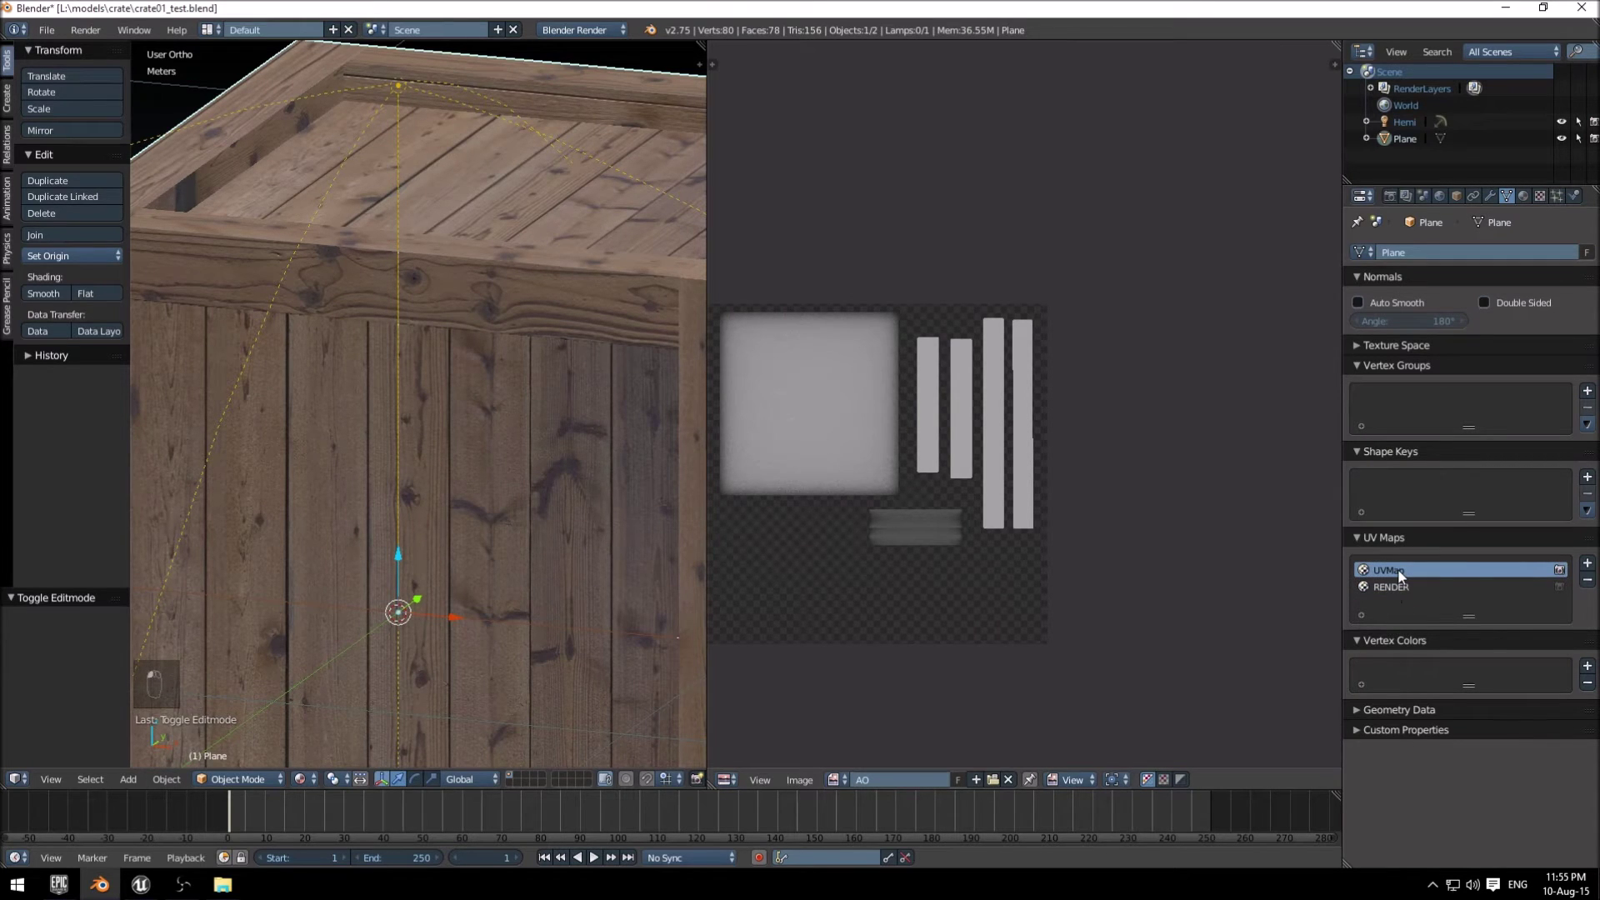
{"action": "key", "text": "Delete"}
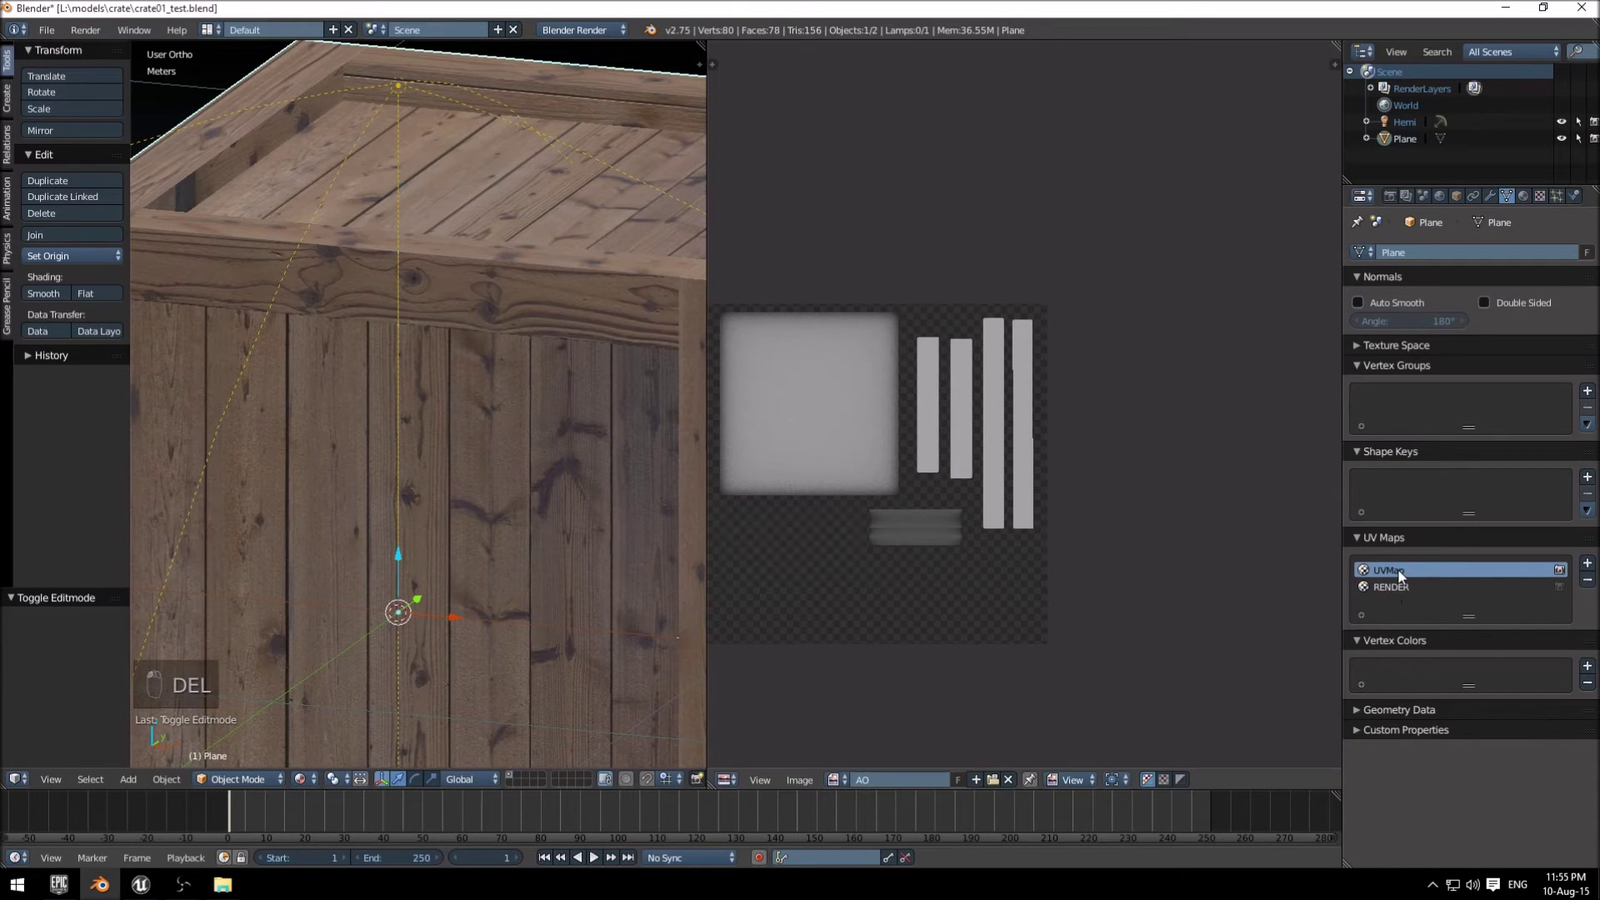
{"action": "left_click", "coordinate": [1588, 580]}
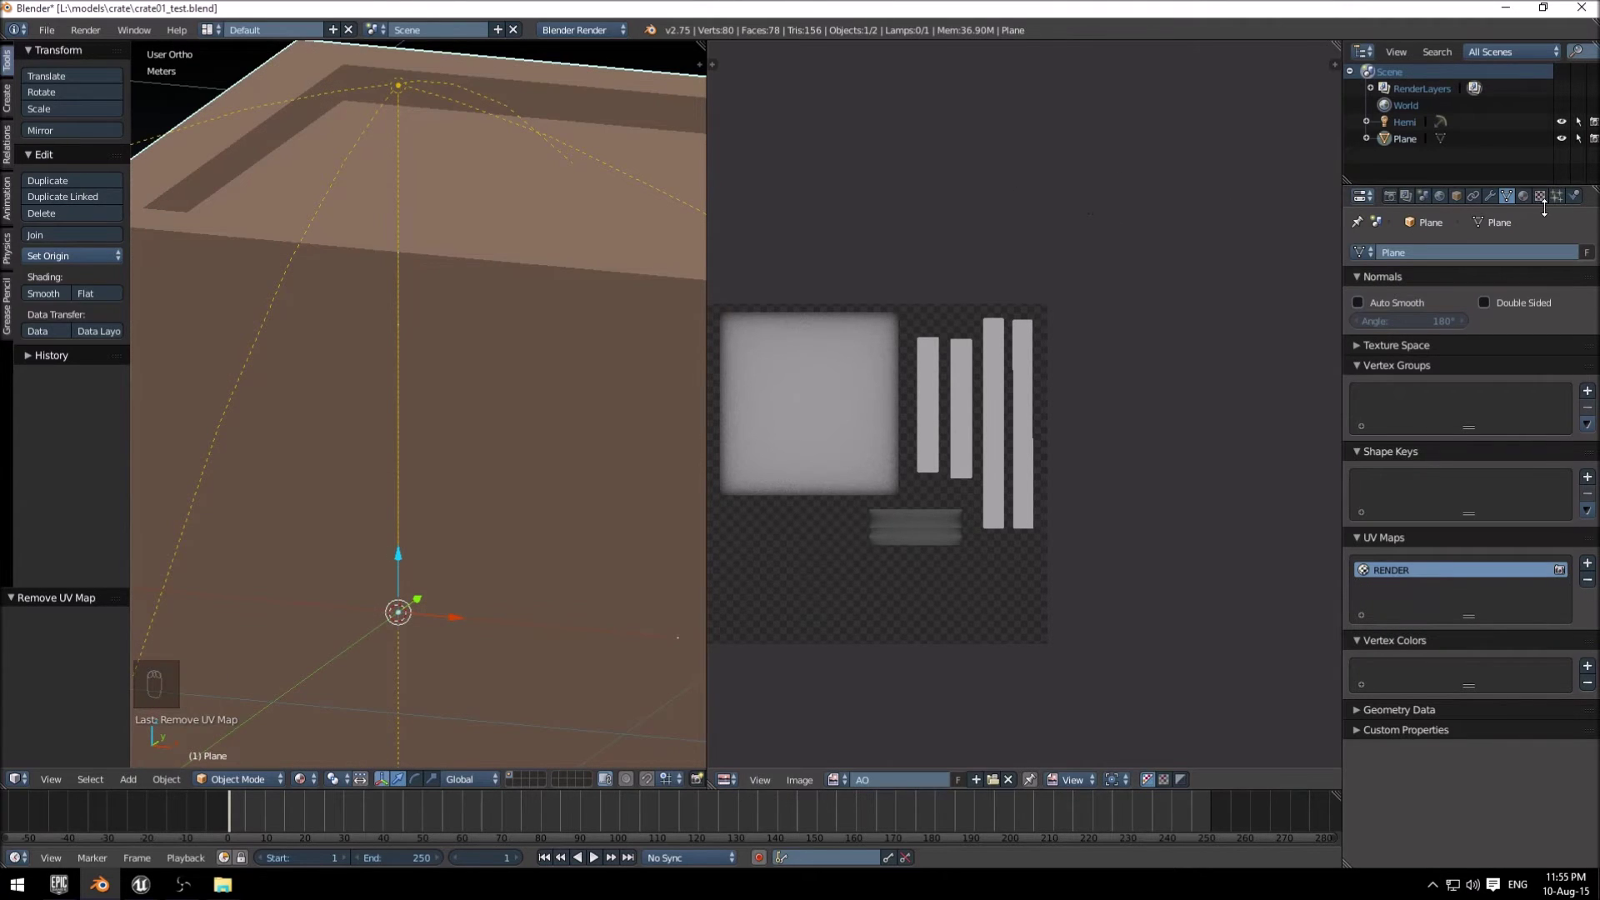
Rename the crate01_test material slot to crate02_test_mat.
{"action": "left_click", "coordinate": [1522, 195]}
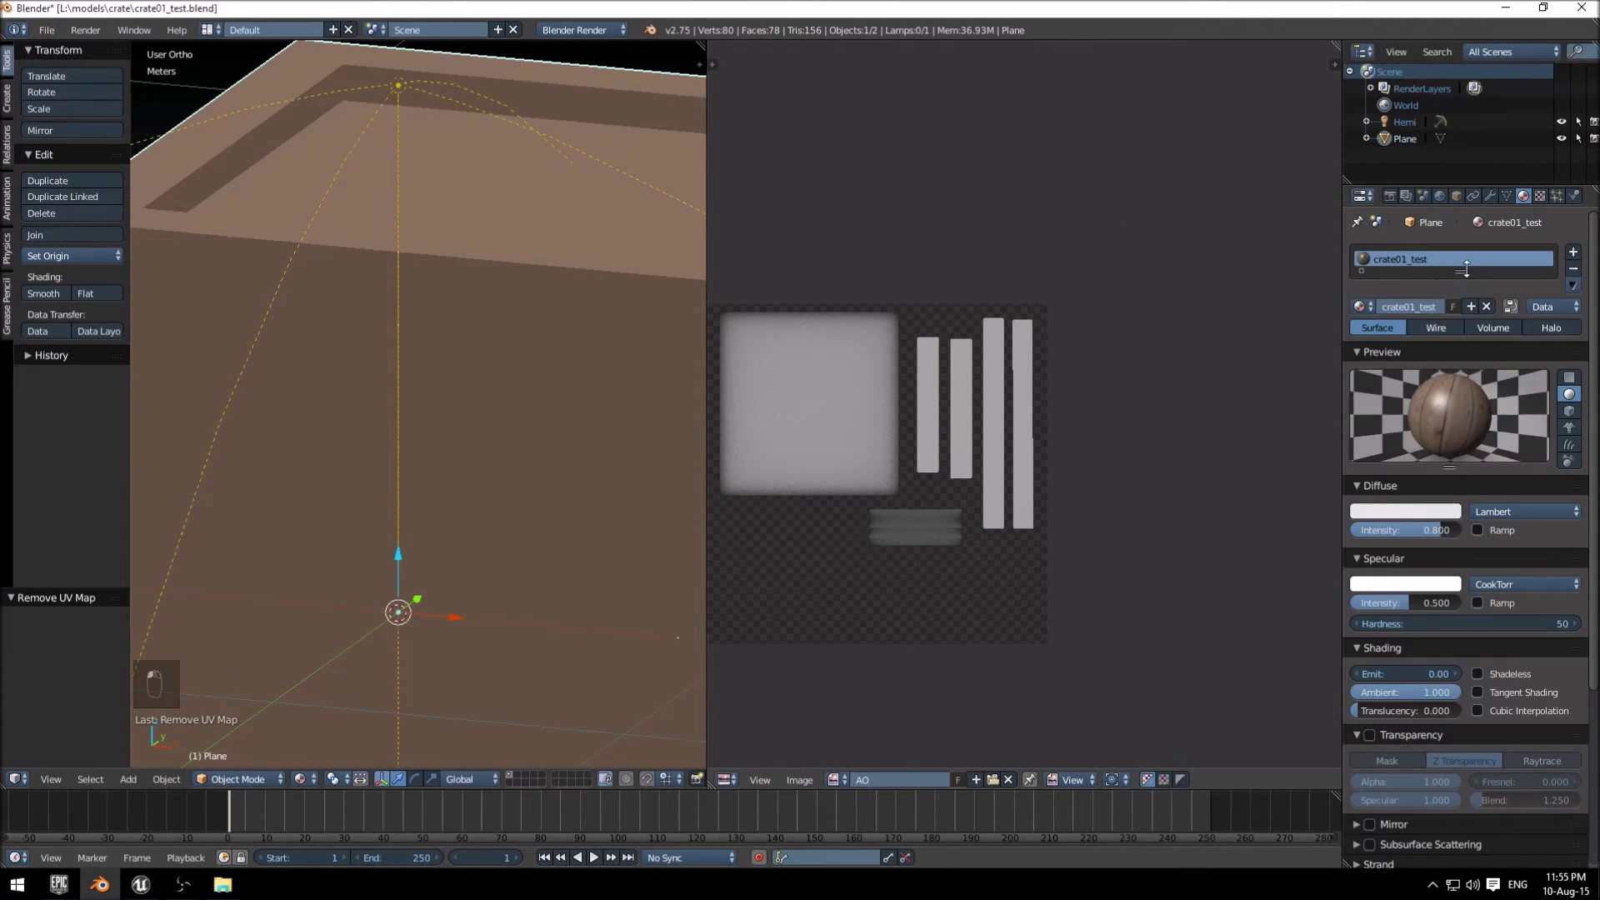
{"action": "left_click_drag", "start_coordinate": [1466, 268], "coordinate": [1448, 310]}
{"action": "double_click", "coordinate": [1431, 254]}
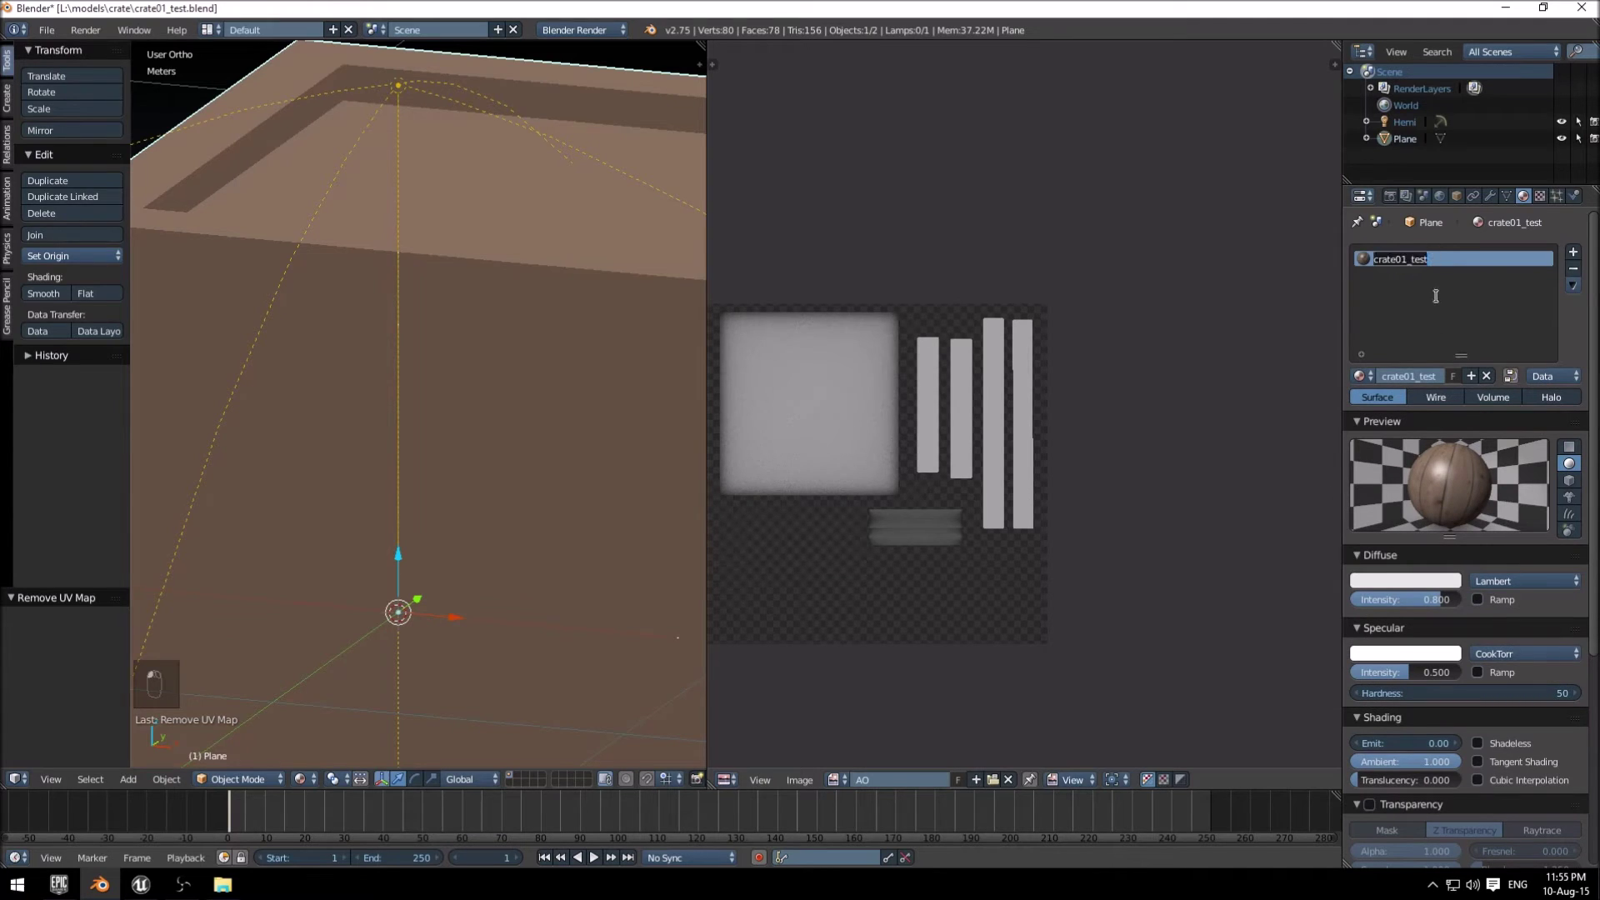
{"action": "type", "text": "c"}
{"action": "key", "text": "BackSpace"}
{"action": "key", "text": "BackSpace"}
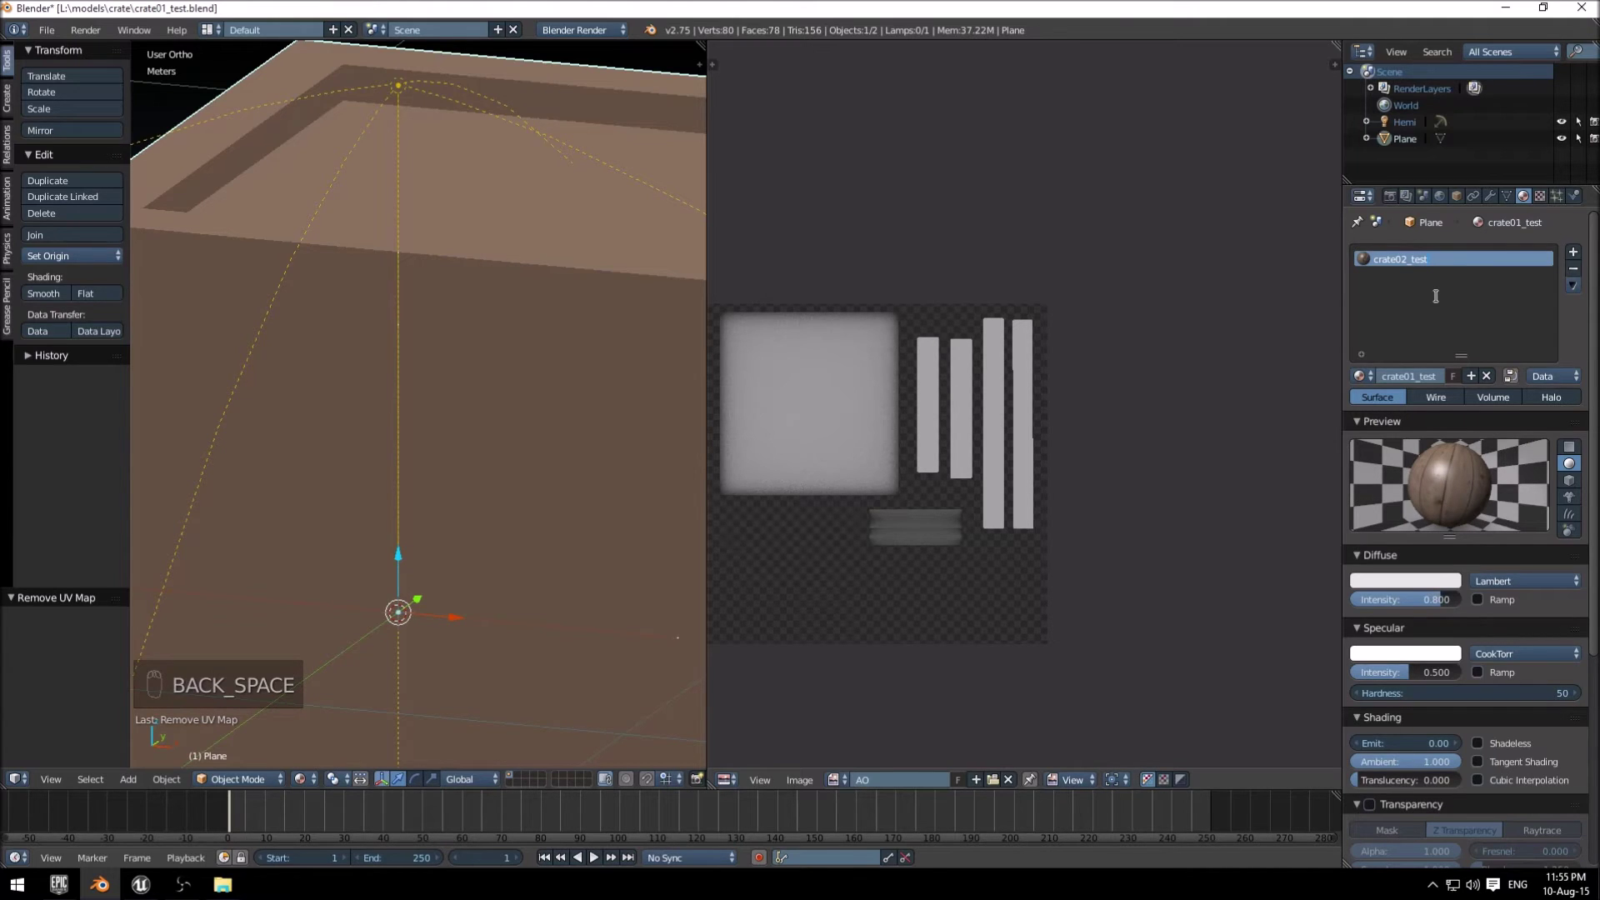
{"action": "type", "text": "t_mat"}
{"action": "key", "text": "Return"}
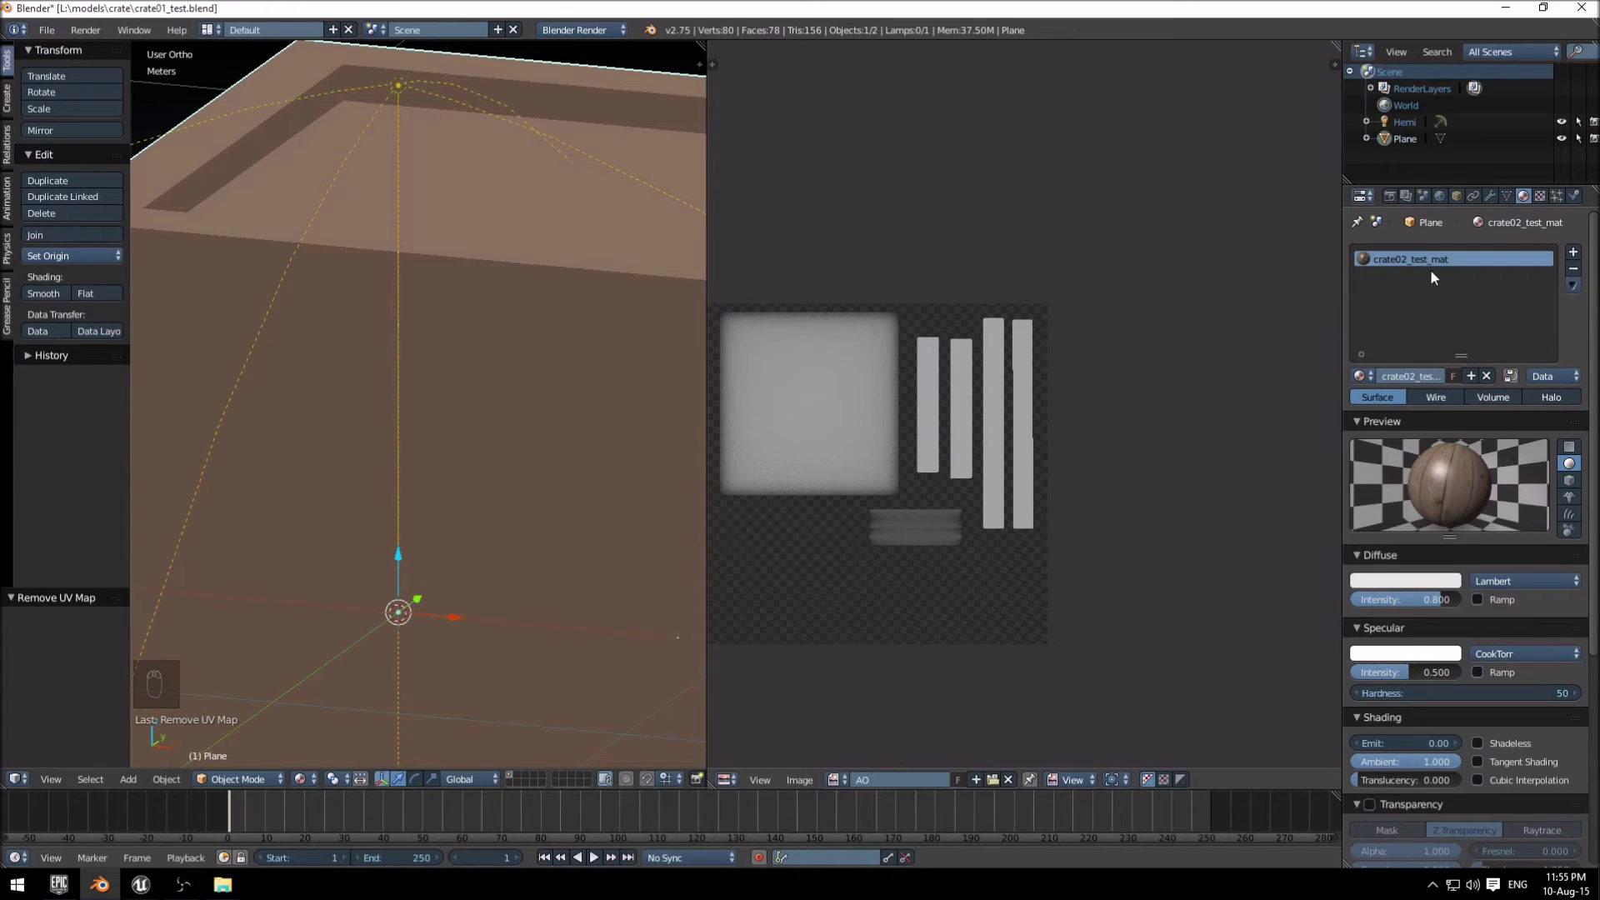
Unlink the wood-plank texture and add a new texture using the baked diffuse image.
{"action": "left_click", "coordinate": [1540, 195]}
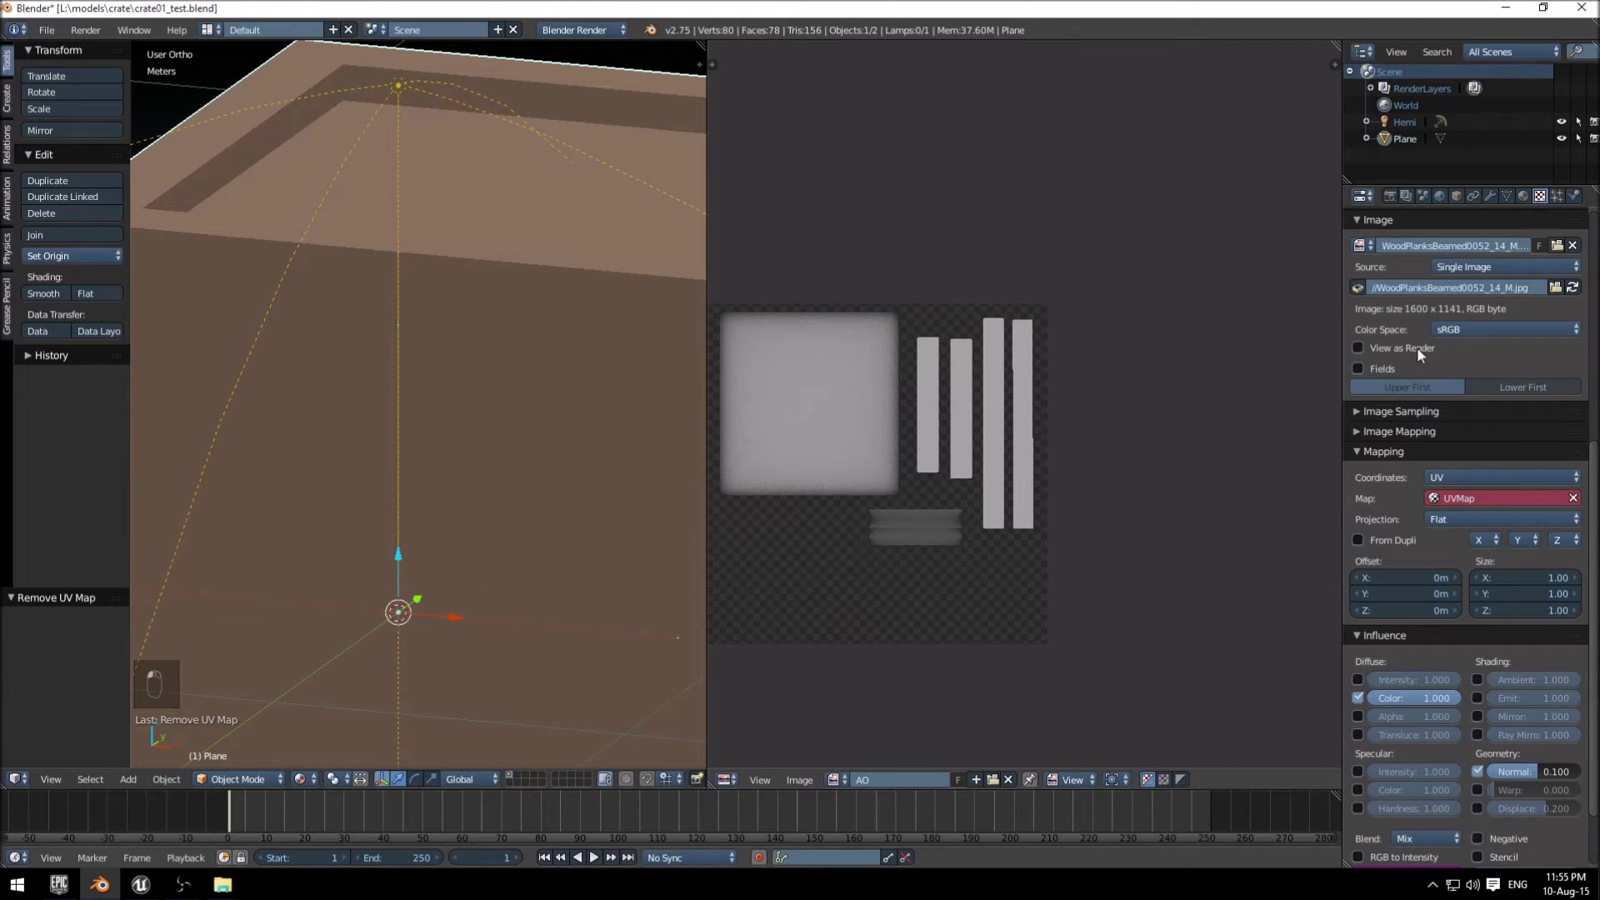
{"action": "scroll", "coordinate": [1416, 346], "scroll_direction": "up", "scroll_amount": 8}
{"action": "scroll", "coordinate": [1423, 566], "scroll_direction": "up", "scroll_amount": 2}
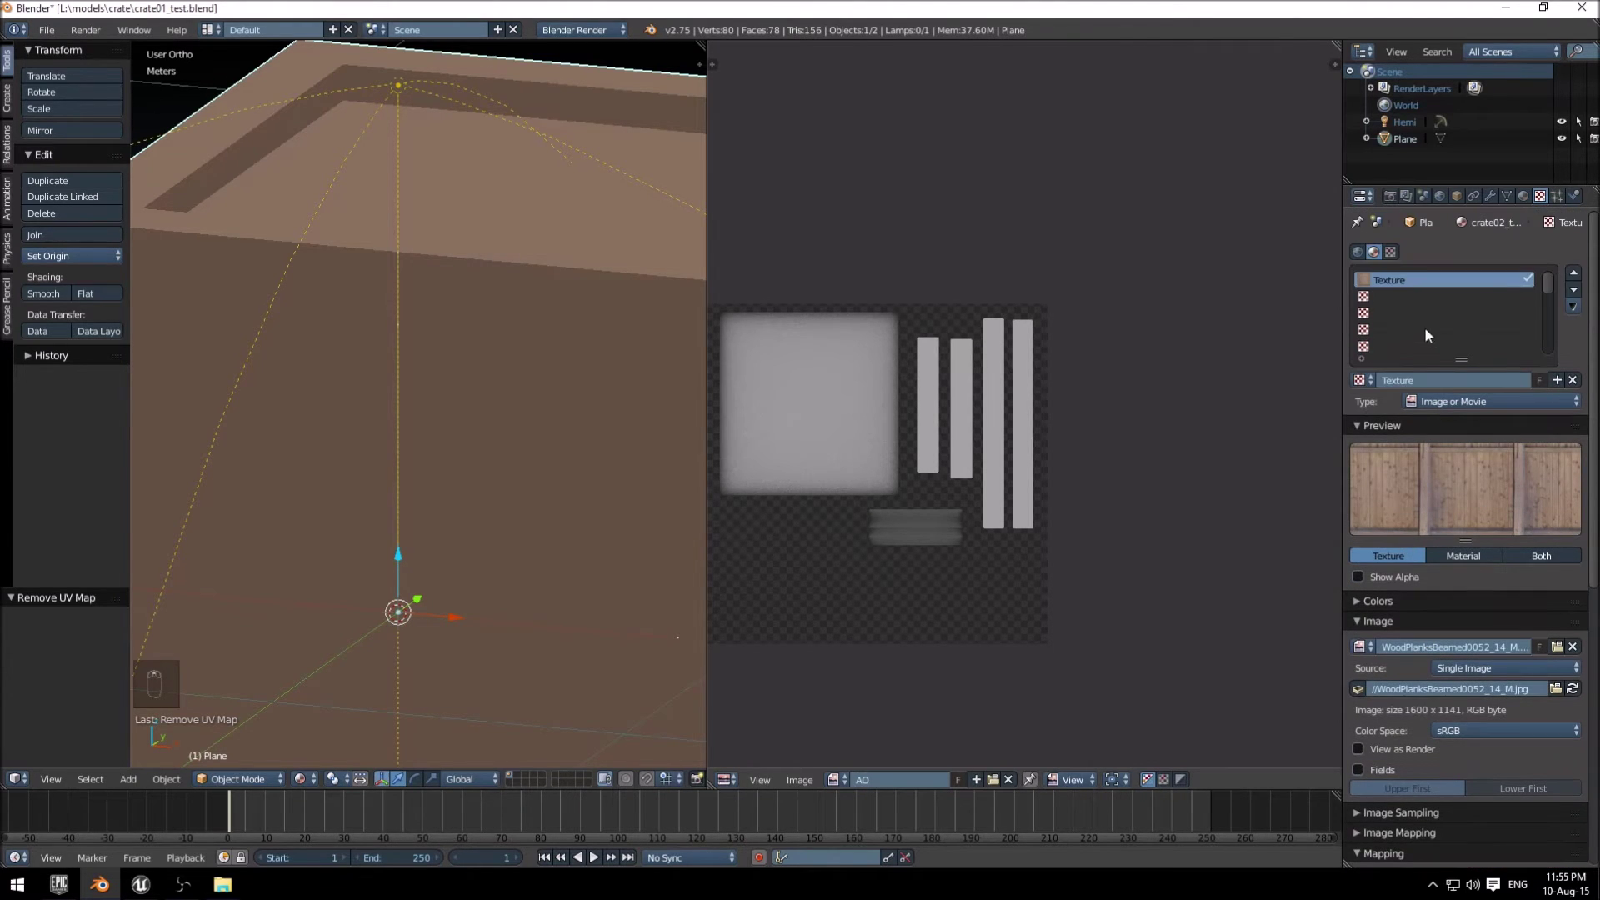
{"action": "scroll", "coordinate": [1468, 511], "scroll_direction": "down", "scroll_amount": 5}
{"action": "scroll", "coordinate": [1472, 526], "scroll_direction": "up", "scroll_amount": 5}
{"action": "left_click", "coordinate": [1572, 380]}
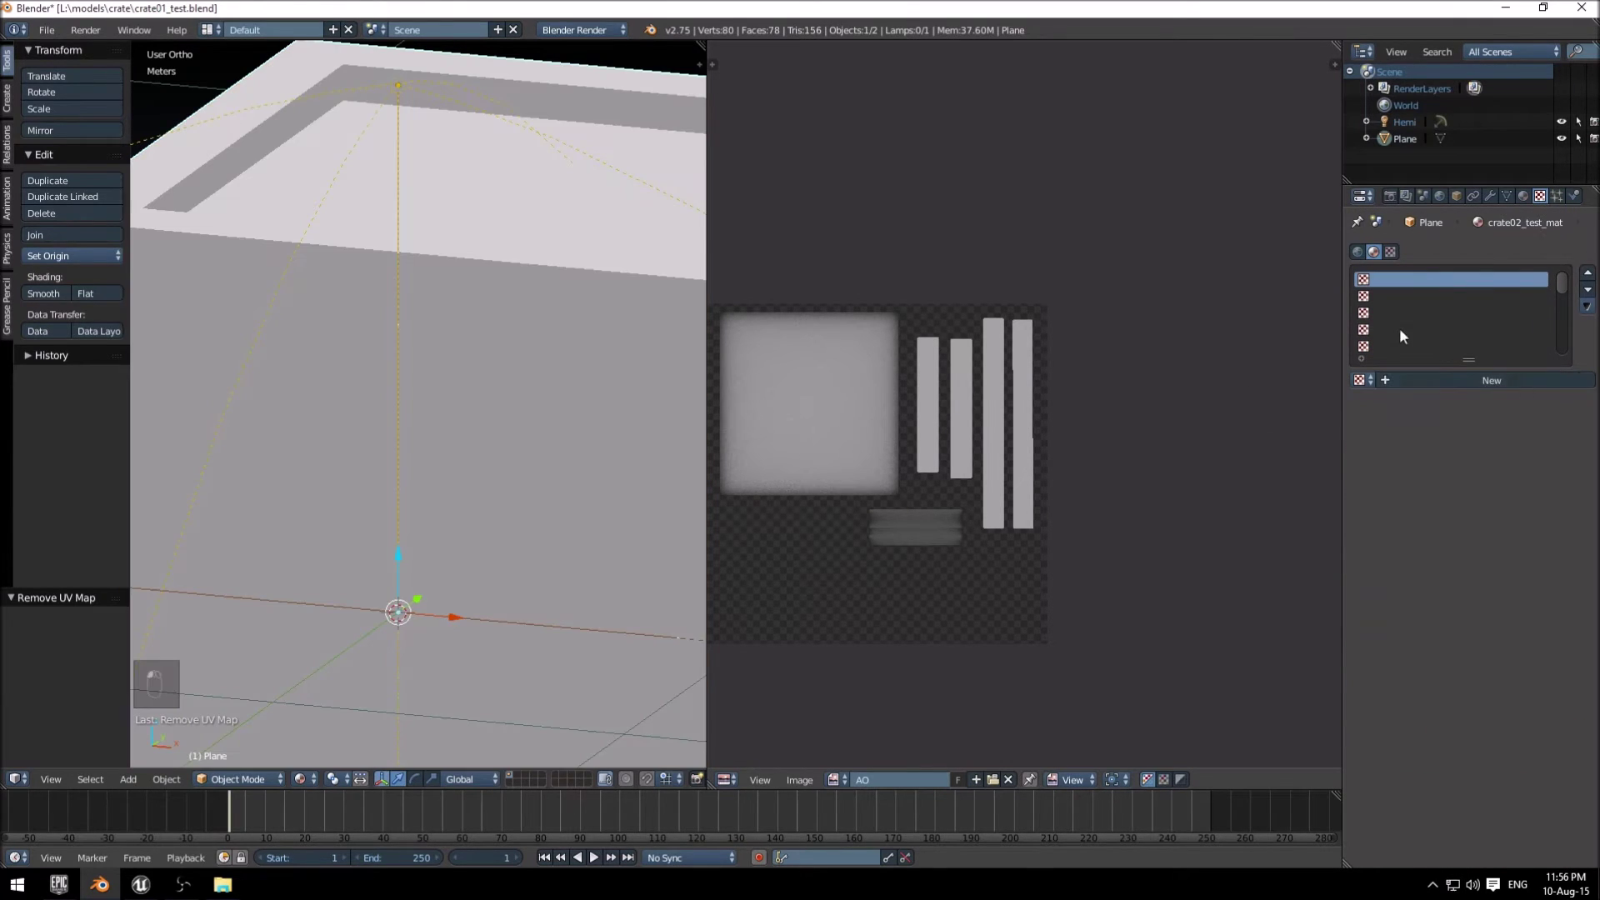
{"action": "left_click", "coordinate": [1439, 384]}
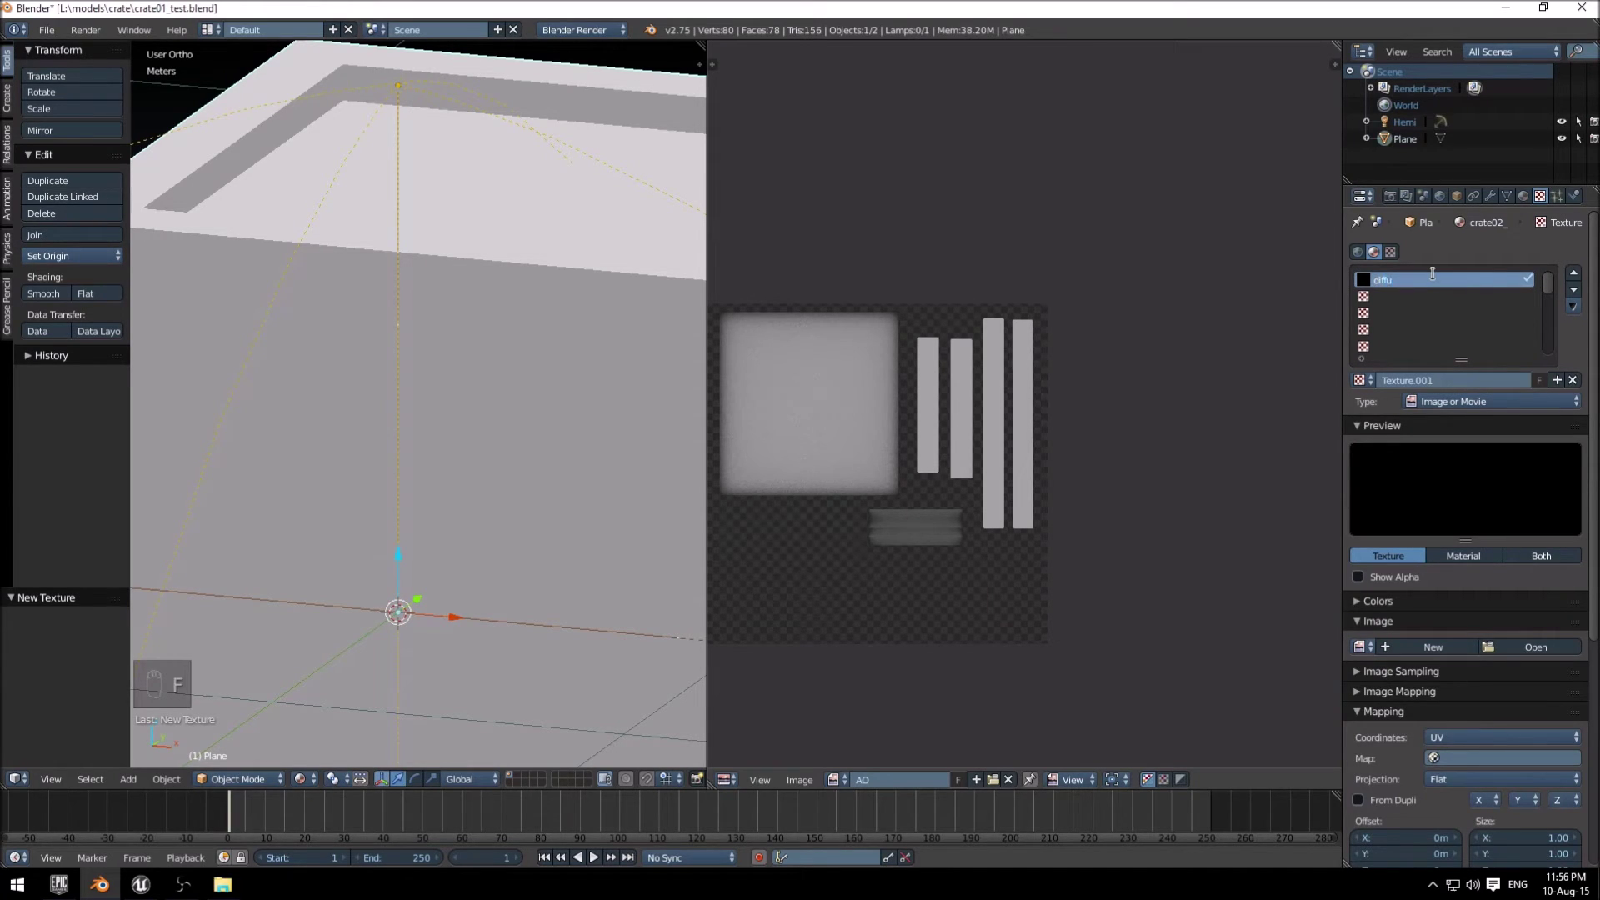
{"action": "left_click", "coordinate": [1361, 647]}
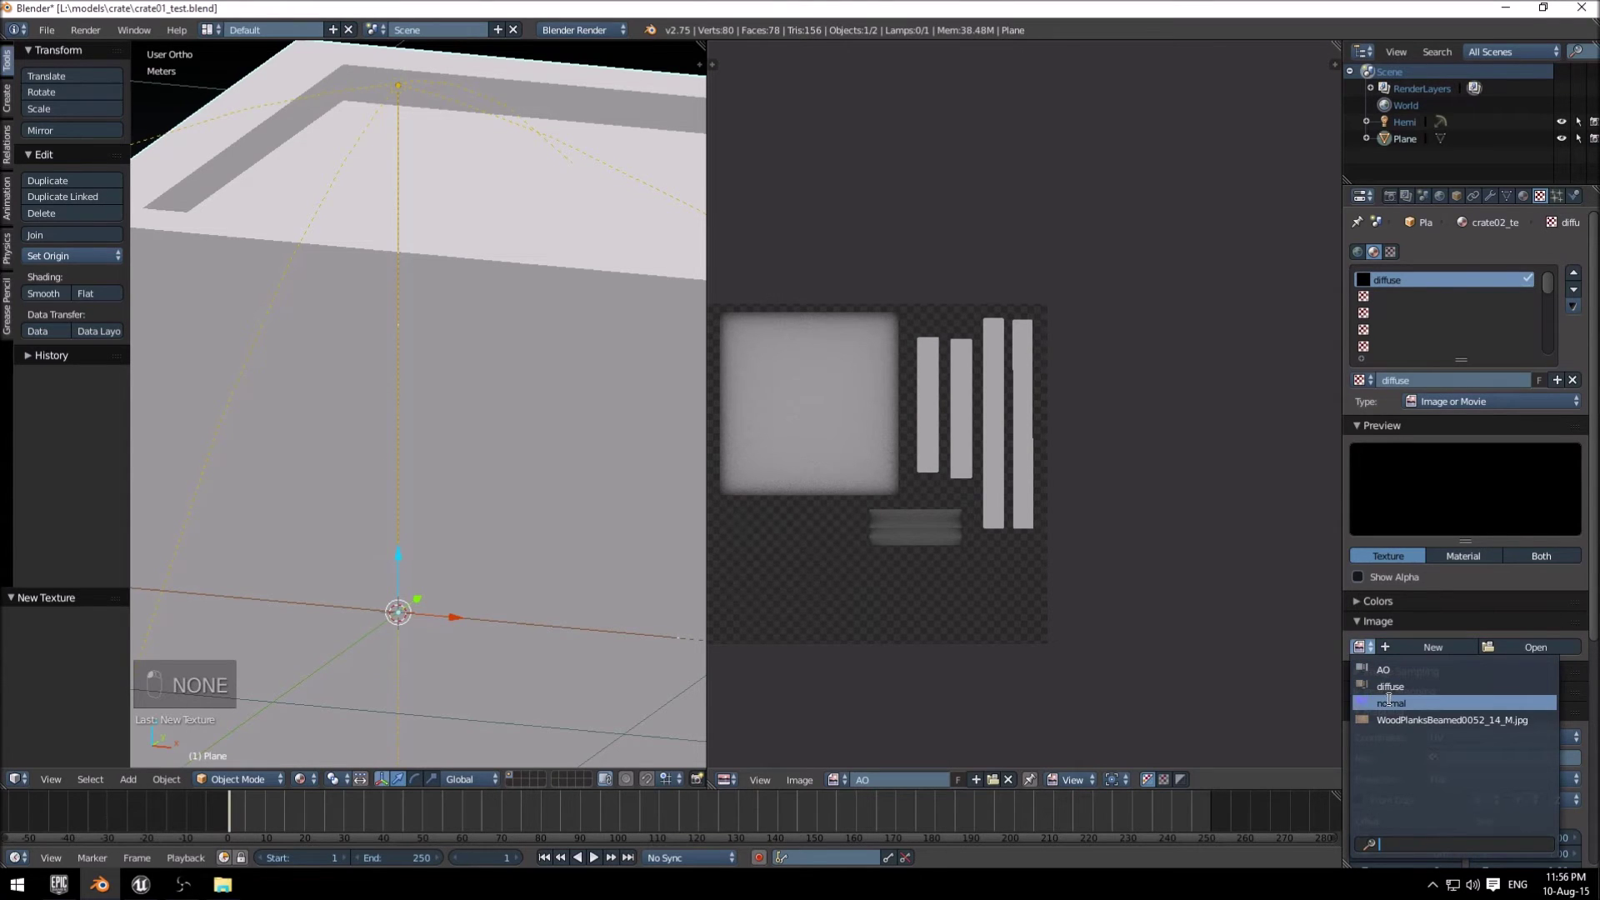
{"action": "left_click", "coordinate": [1390, 686]}
Set the diffuse texture's mapping to the RENDER UV map.
{"action": "scroll", "coordinate": [575, 358], "scroll_direction": "down", "scroll_amount": 5}
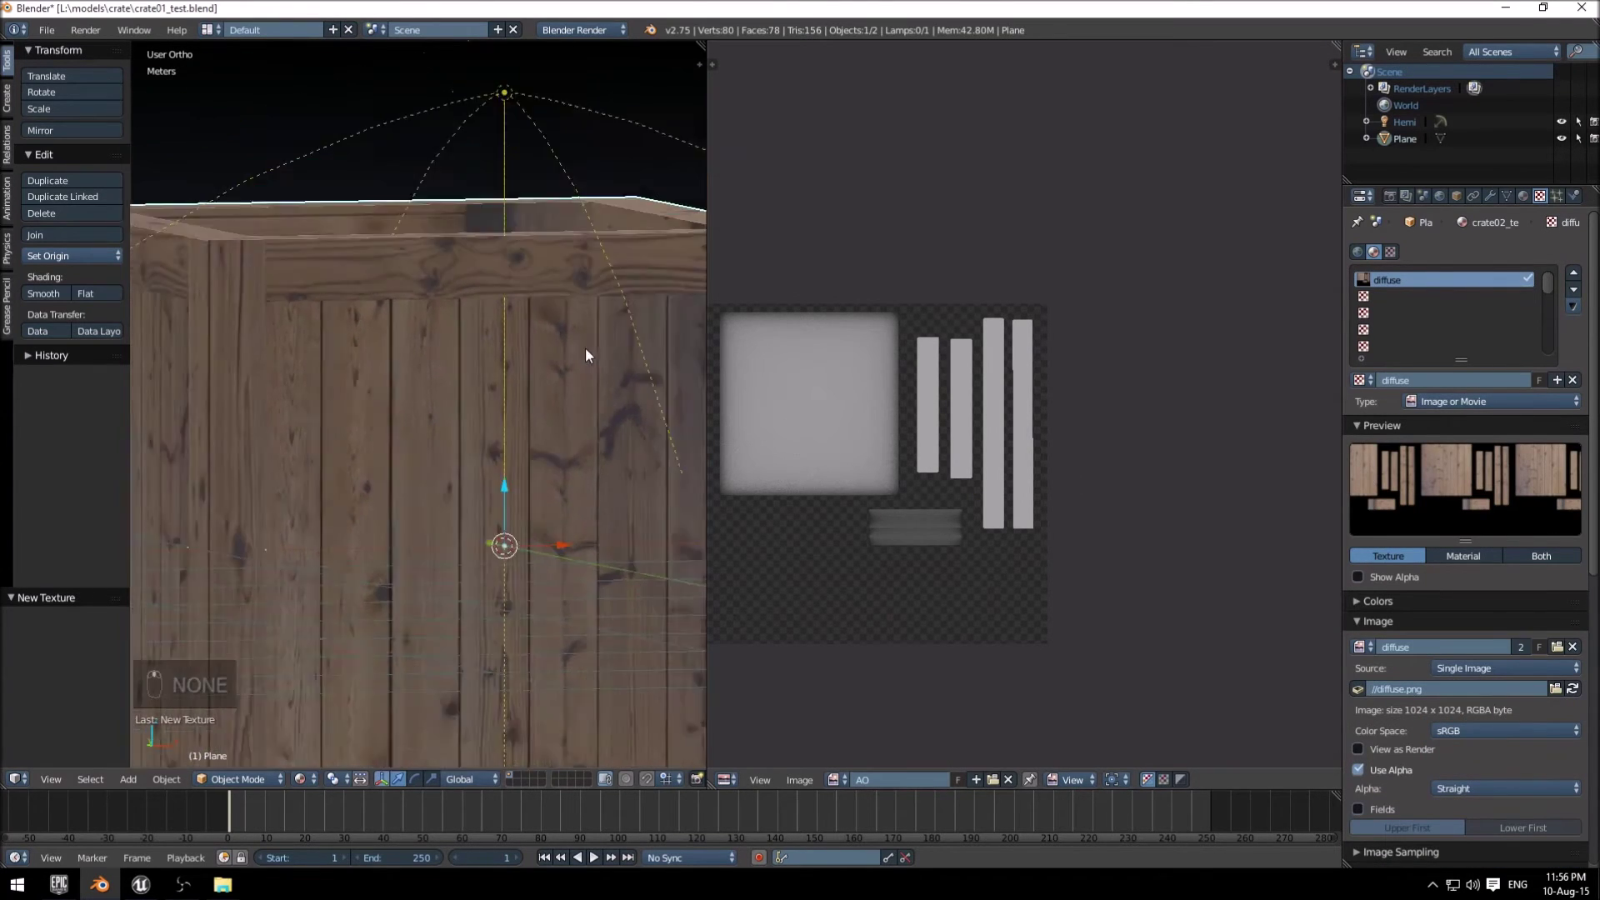
{"action": "scroll", "coordinate": [1468, 679], "scroll_direction": "down", "scroll_amount": 8}
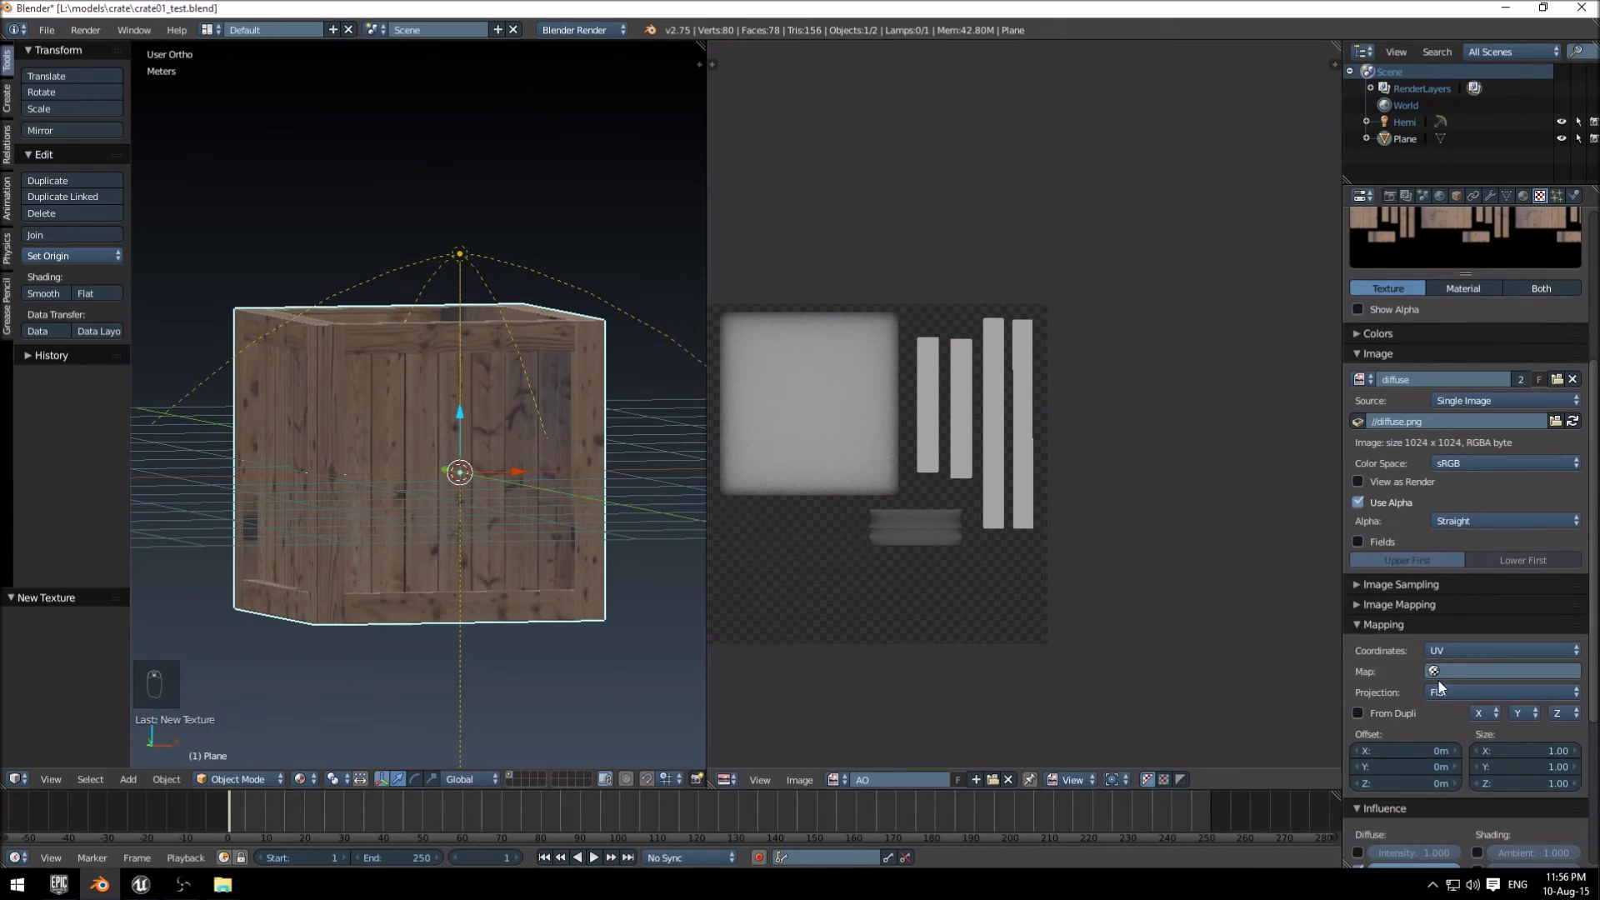
{"action": "left_click", "coordinate": [1444, 671]}
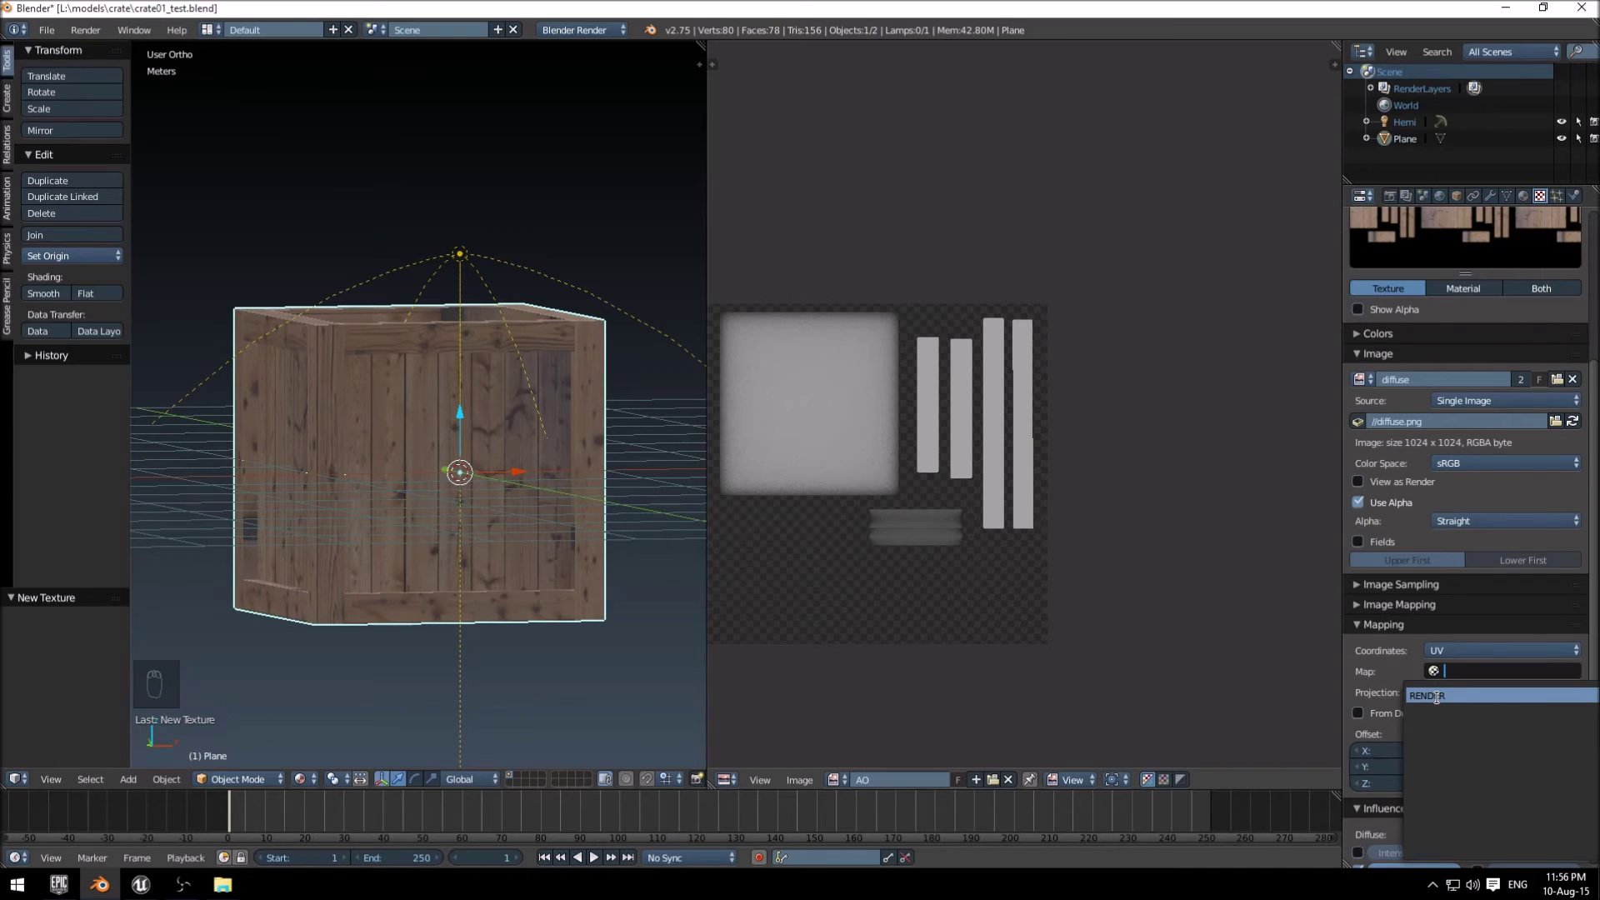
{"action": "left_click", "coordinate": [1436, 696]}
{"action": "scroll", "coordinate": [1352, 542], "scroll_direction": "up", "scroll_amount": 8}
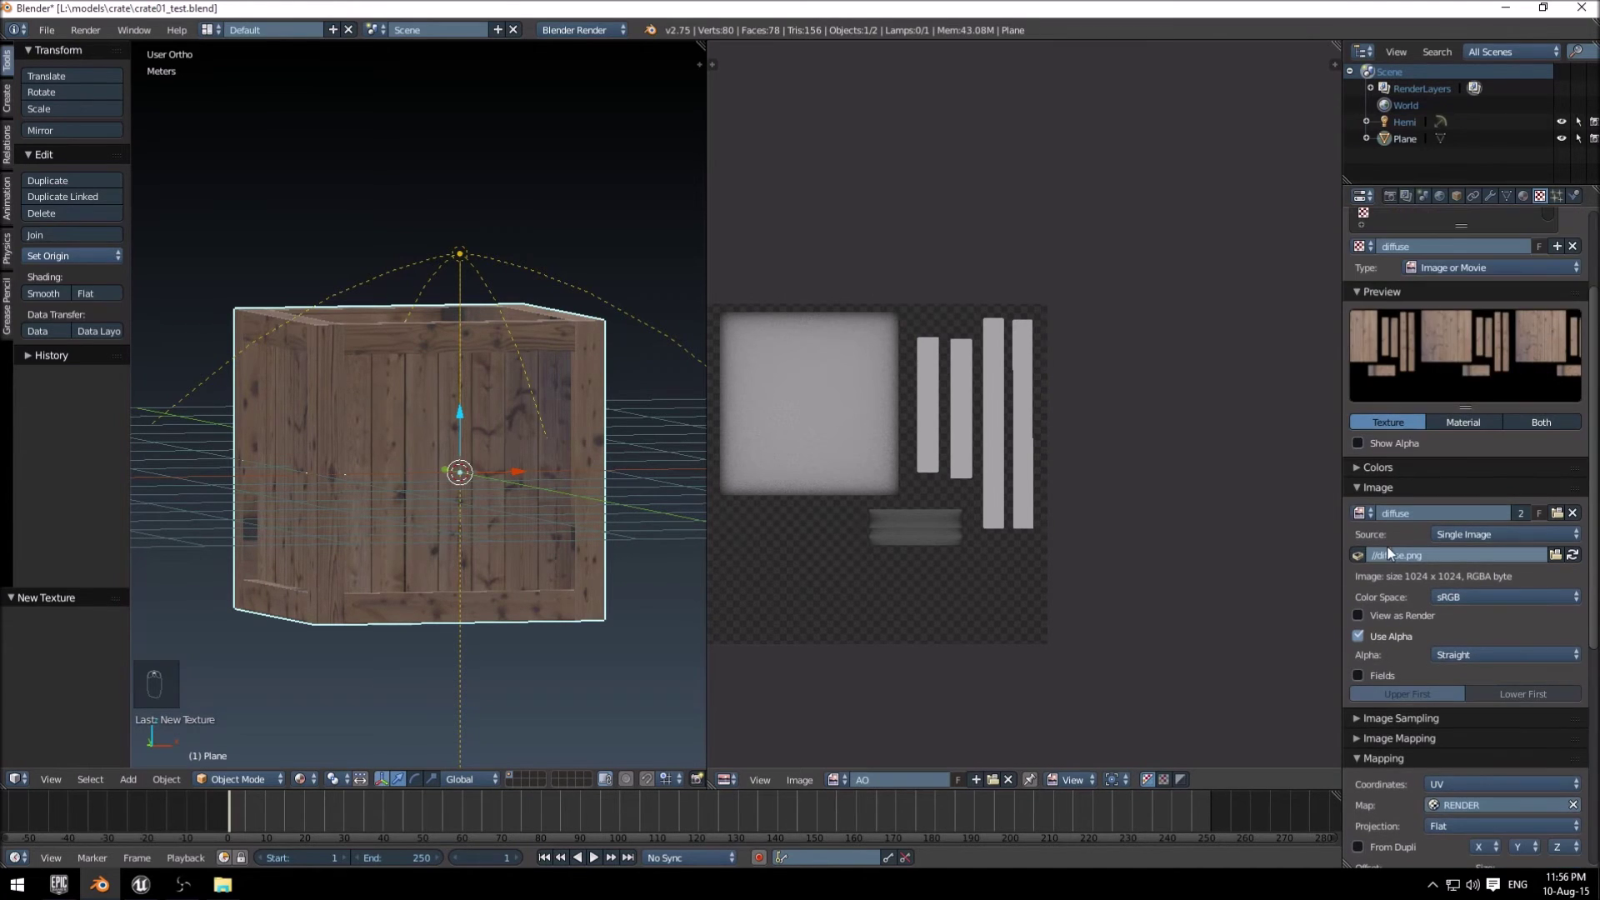
{"action": "middle_click_drag", "start_coordinate": [333, 500], "coordinate": [400, 496]}
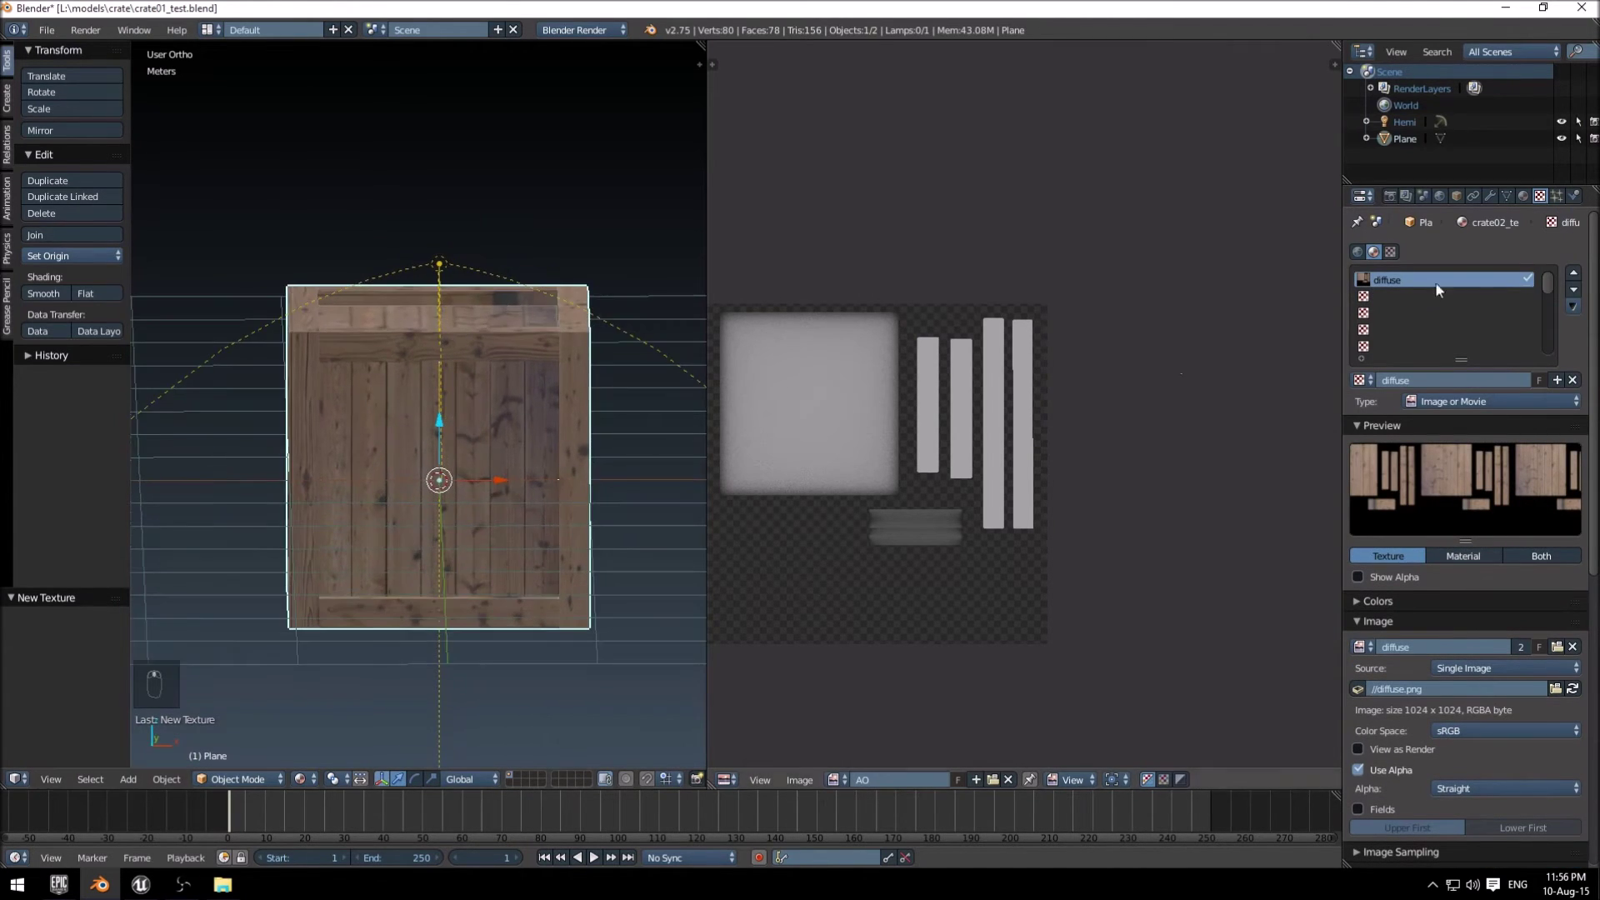
Add a new texture in the next slot that loads the baked normal image.
{"action": "left_click", "coordinate": [1385, 299]}
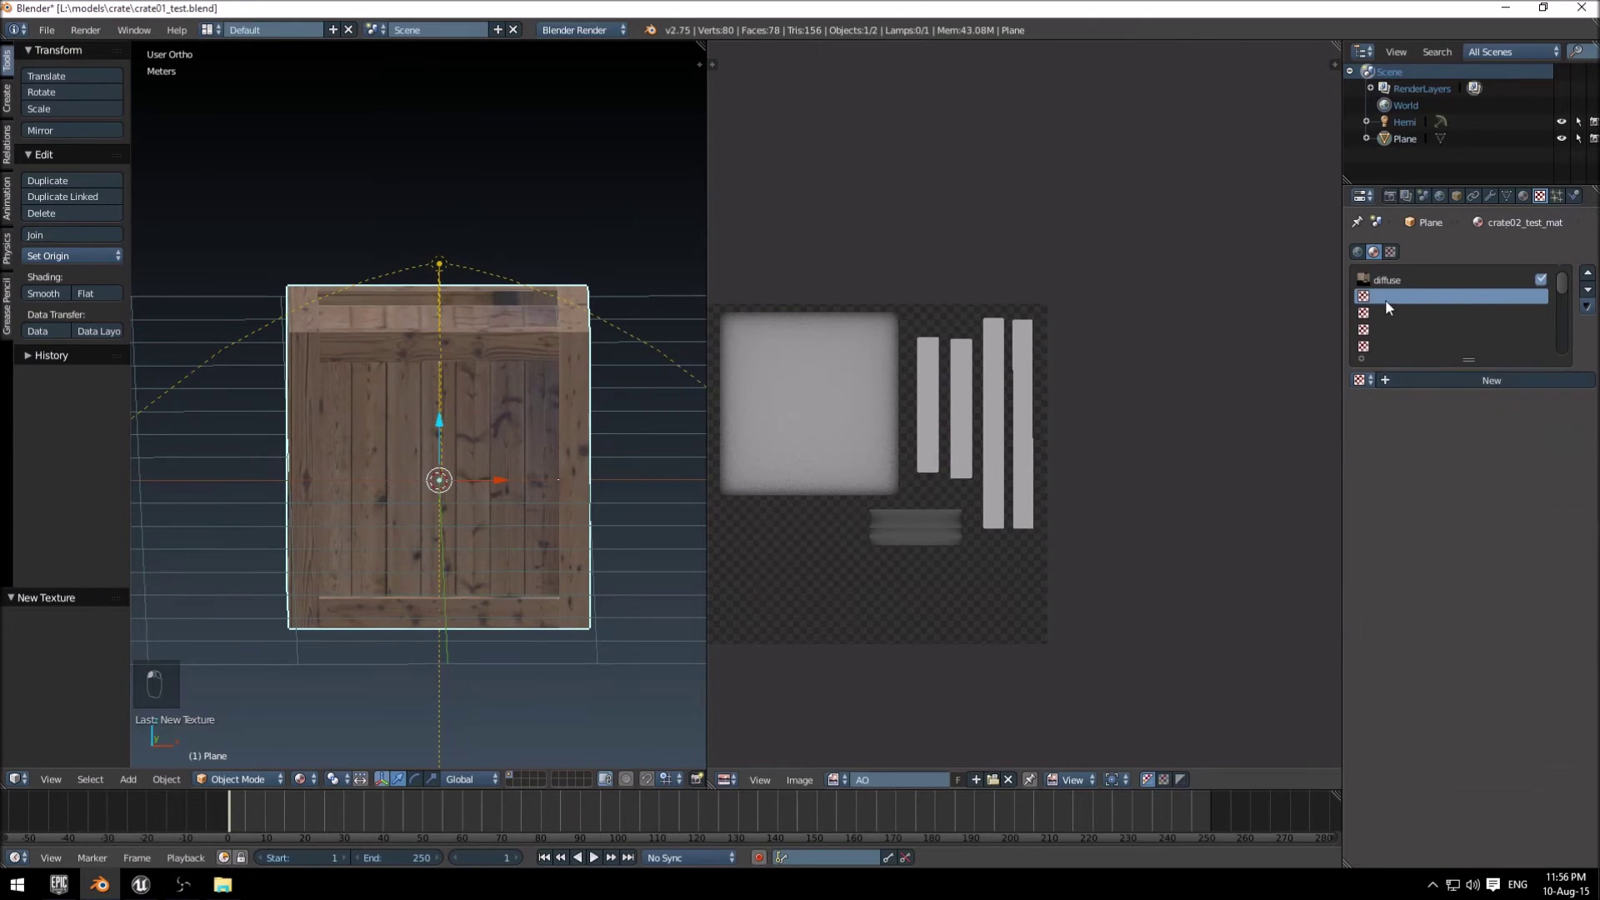
{"action": "left_click", "coordinate": [1426, 376]}
{"action": "double_click", "coordinate": [1444, 297]}
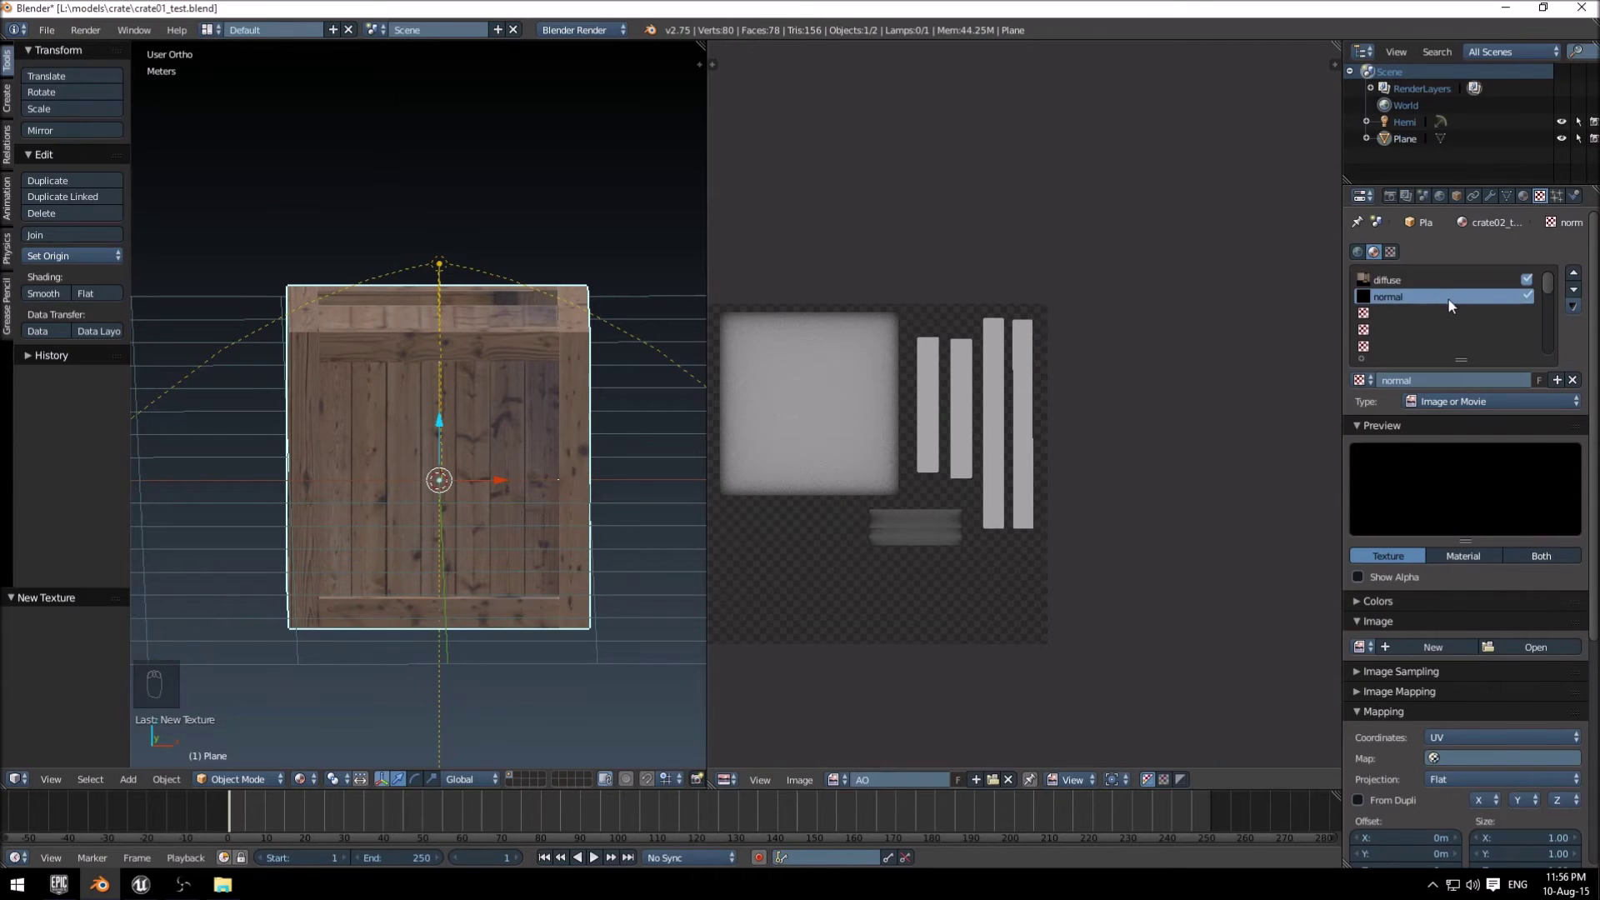
{"action": "scroll", "coordinate": [1488, 613], "scroll_direction": "down", "scroll_amount": 3}
{"action": "left_click", "coordinate": [1358, 580]}
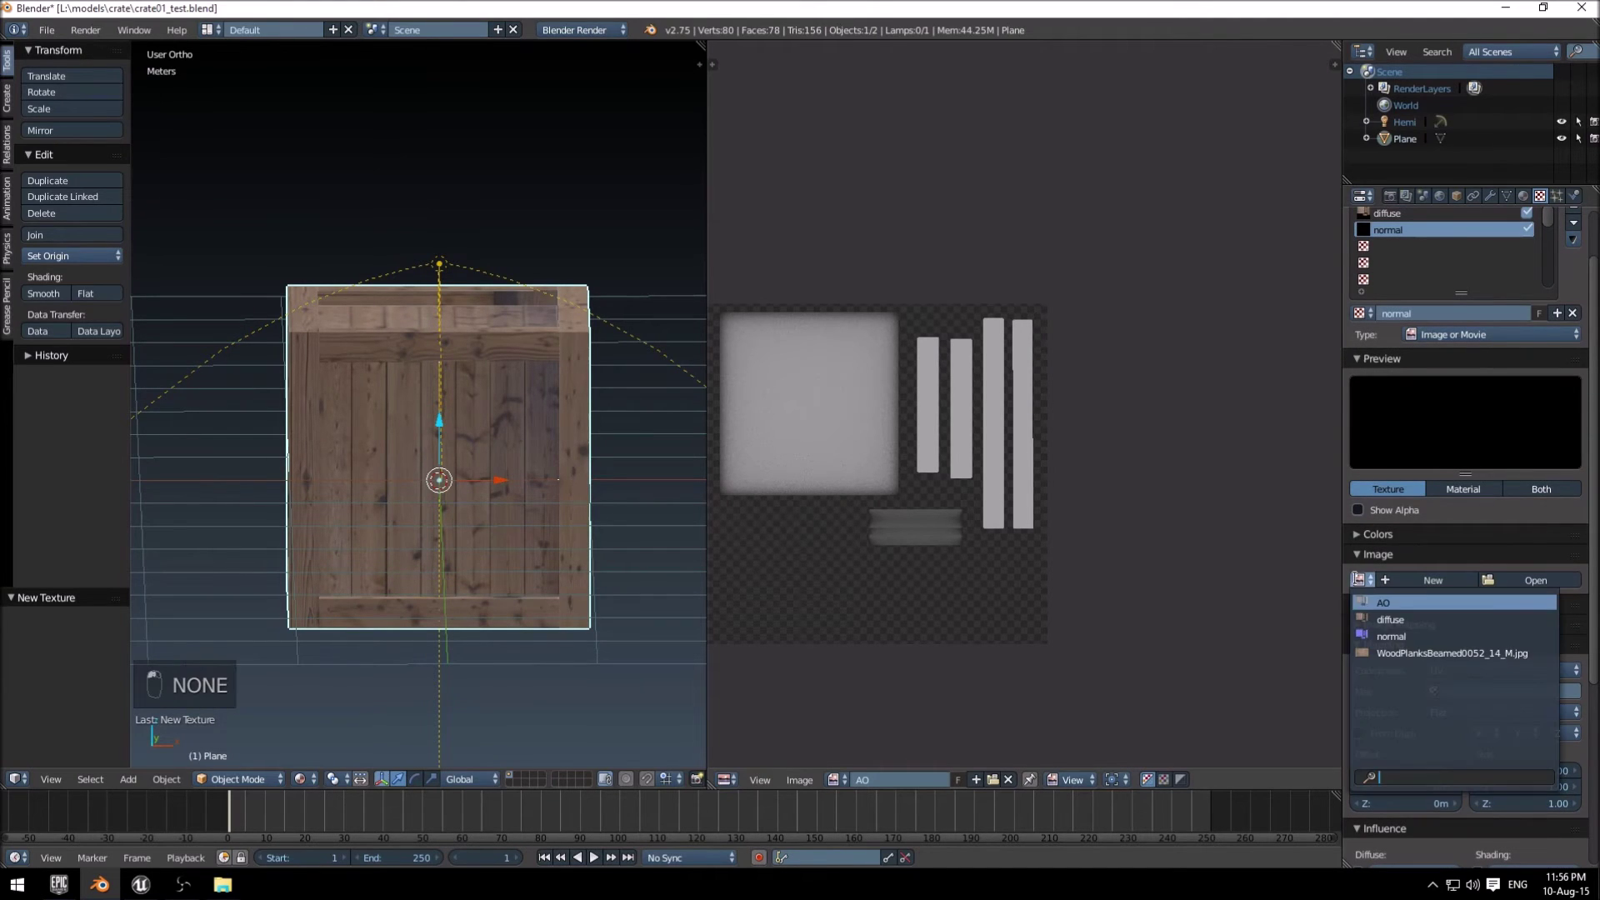
{"action": "left_click", "coordinate": [1383, 634]}
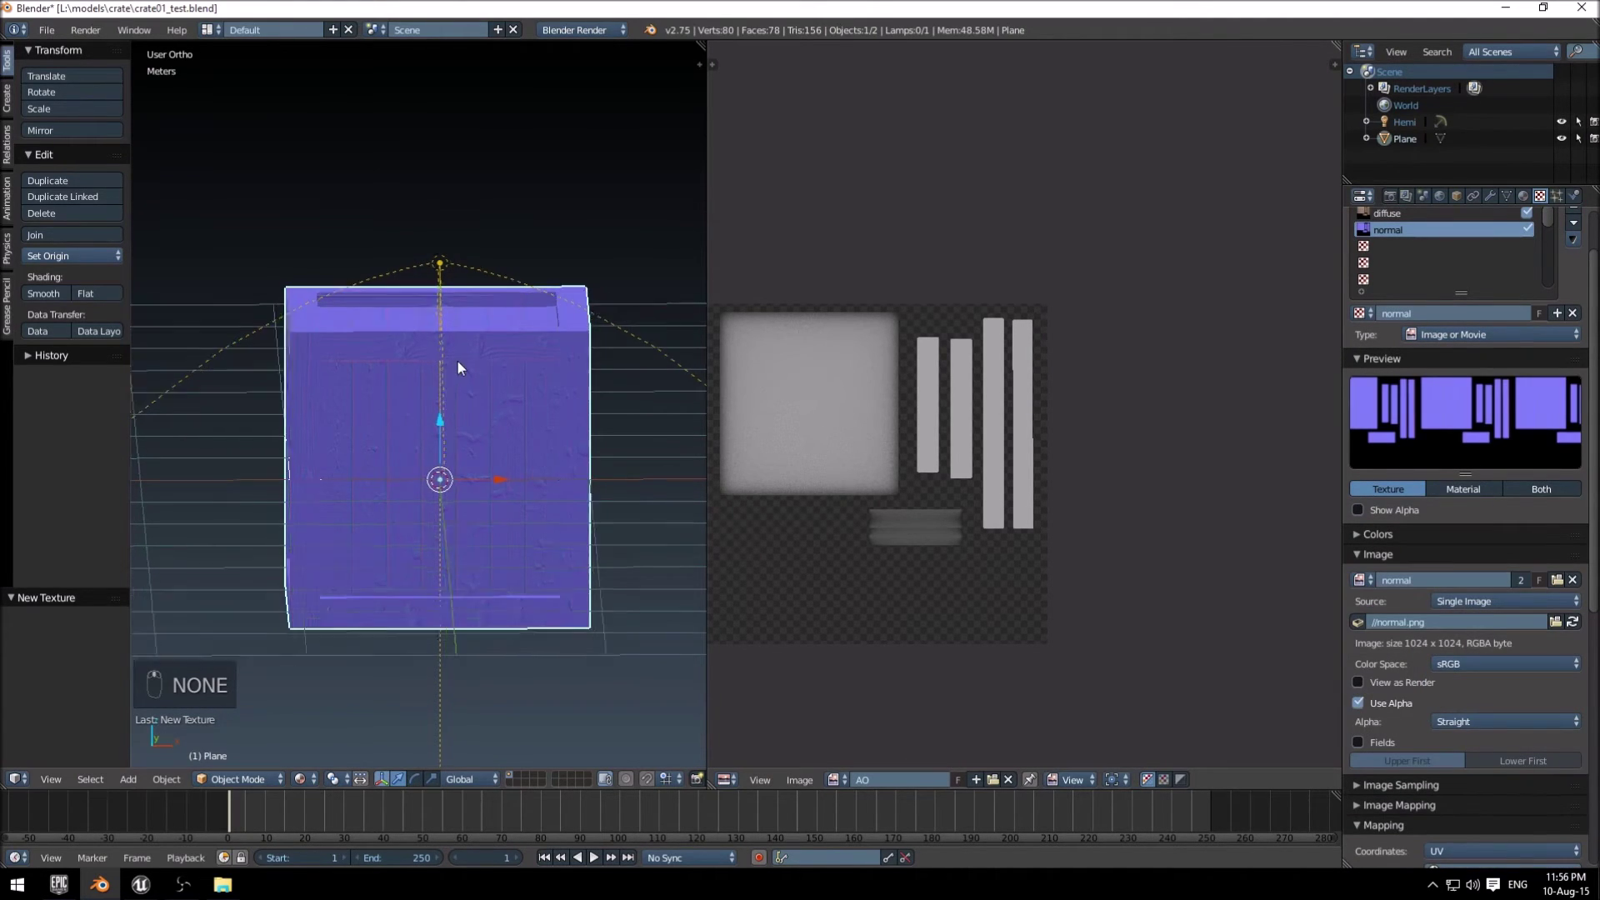
{"action": "middle_click_drag", "start_coordinate": [457, 362], "coordinate": [633, 467]}
{"action": "scroll", "coordinate": [1468, 623], "scroll_direction": "down", "scroll_amount": 7}
{"action": "middle_click_drag", "start_coordinate": [438, 398], "coordinate": [385, 340]}
{"action": "scroll", "coordinate": [1374, 537], "scroll_direction": "down", "scroll_amount": 9}
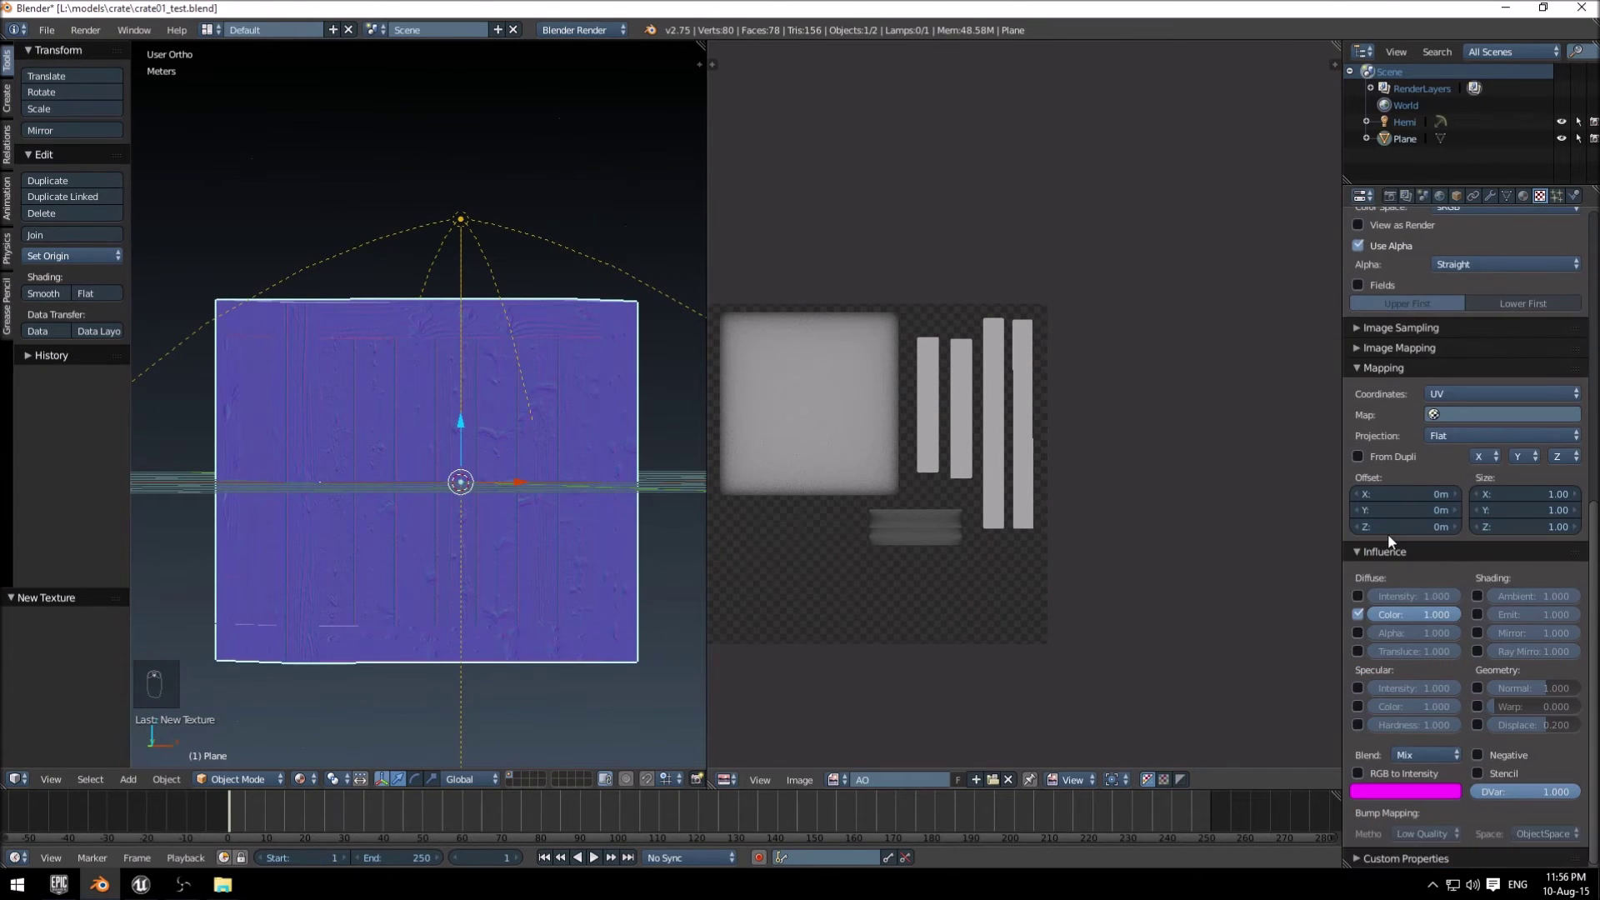
Switch the normal texture's influence from Diffuse Color to Geometry Normal at 0.1.
{"action": "left_click", "coordinate": [1357, 614]}
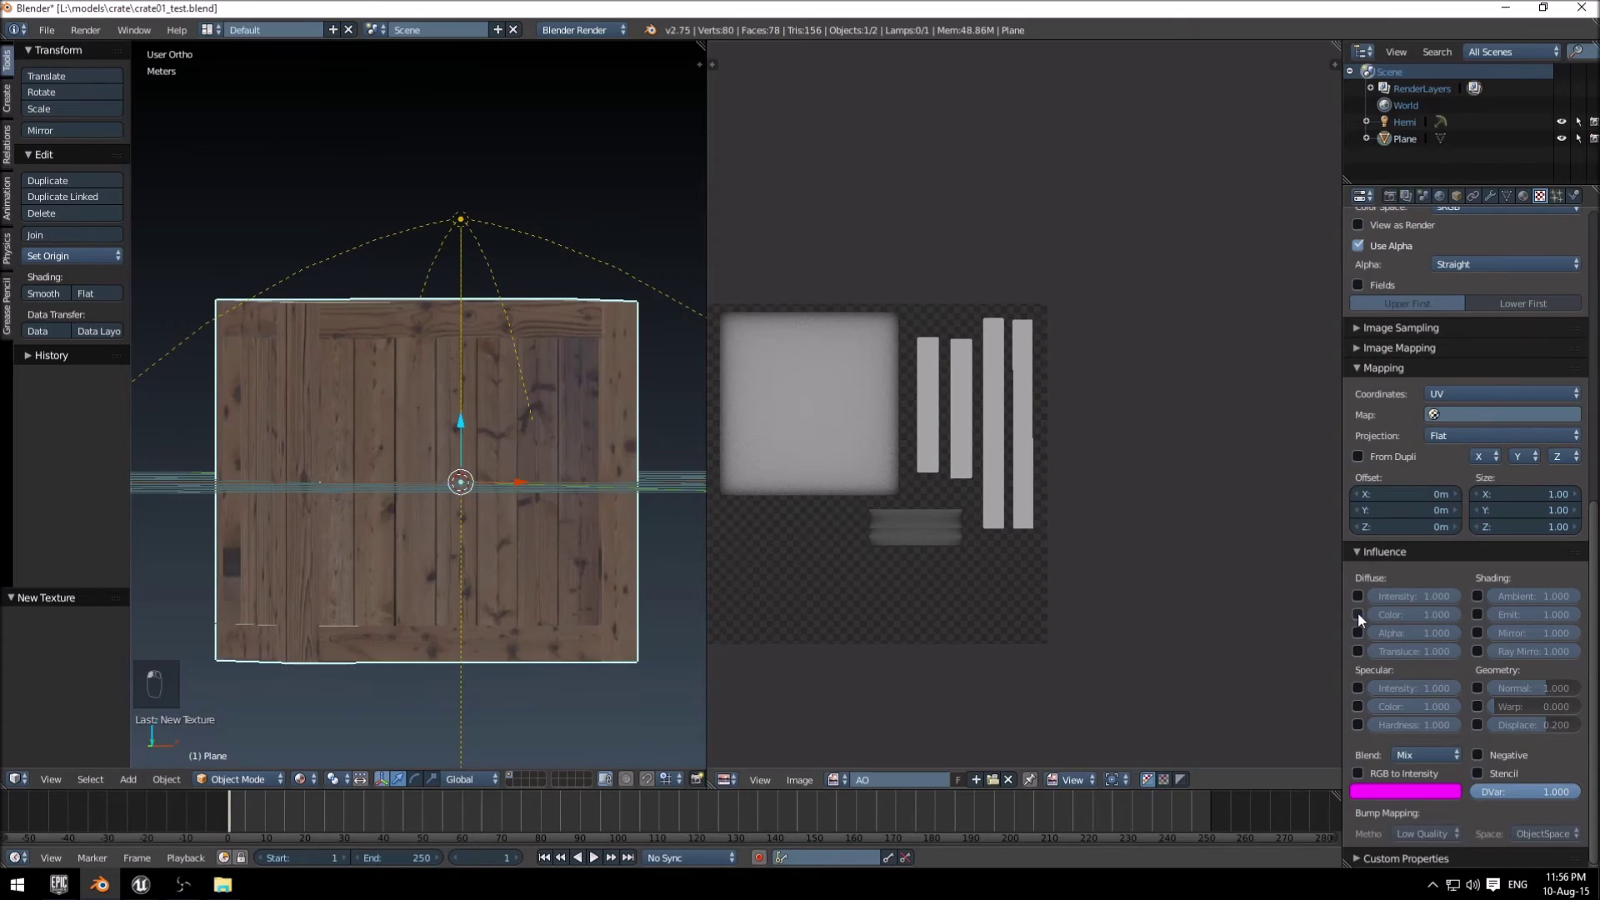
{"action": "left_click", "coordinate": [1476, 686]}
{"action": "middle_click_drag", "start_coordinate": [410, 413], "coordinate": [395, 431]}
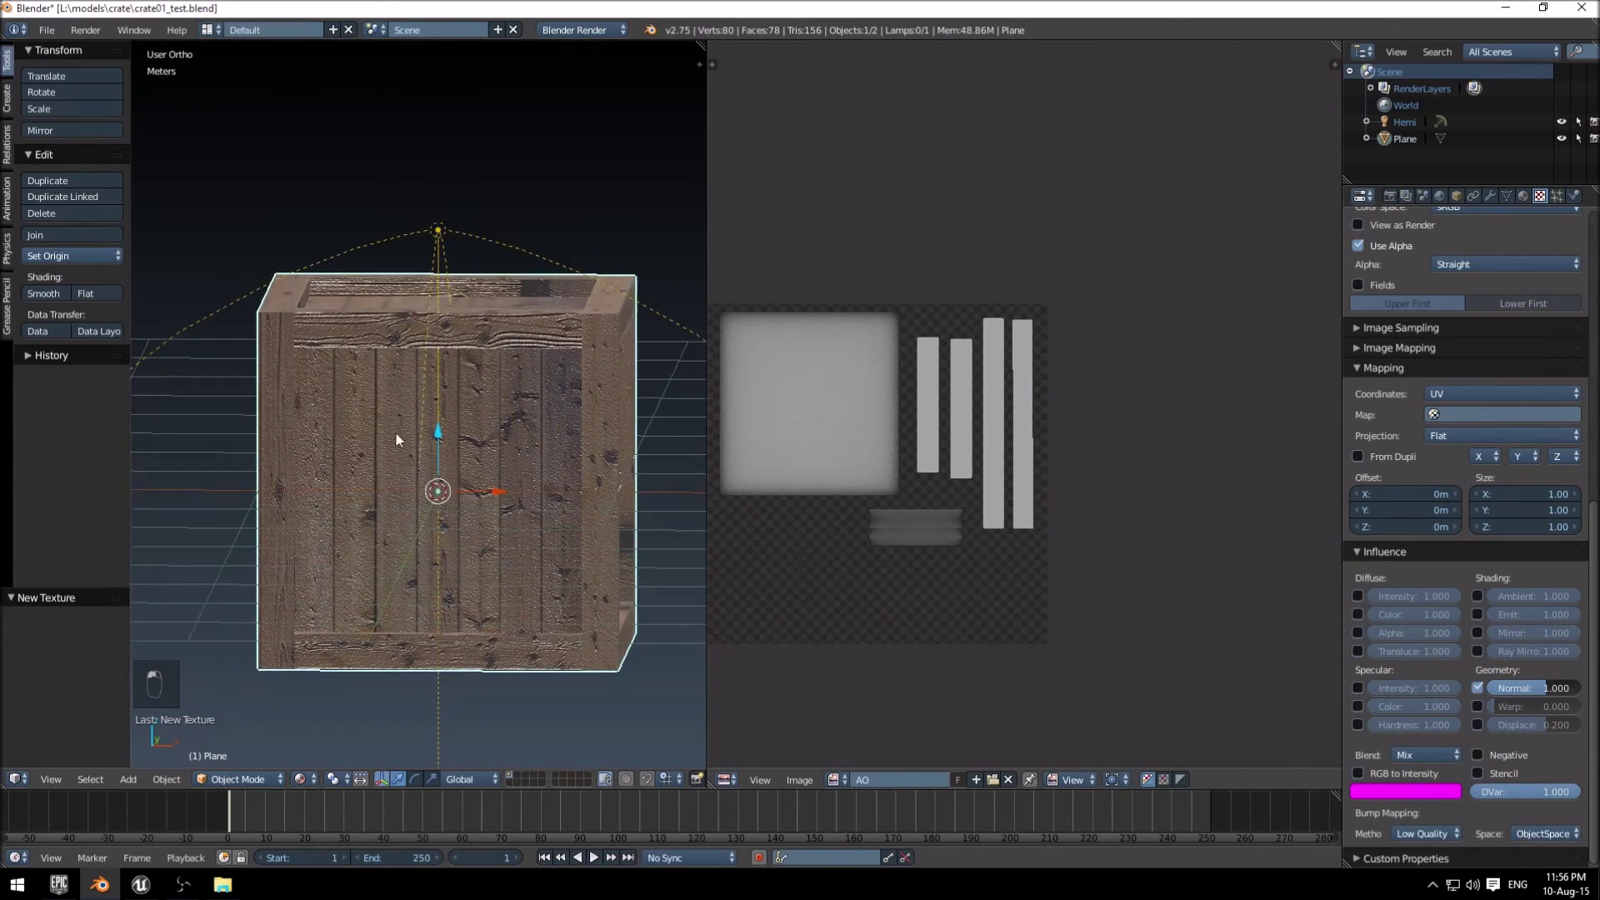
{"action": "scroll", "coordinate": [395, 431], "scroll_direction": "up", "scroll_amount": 5}
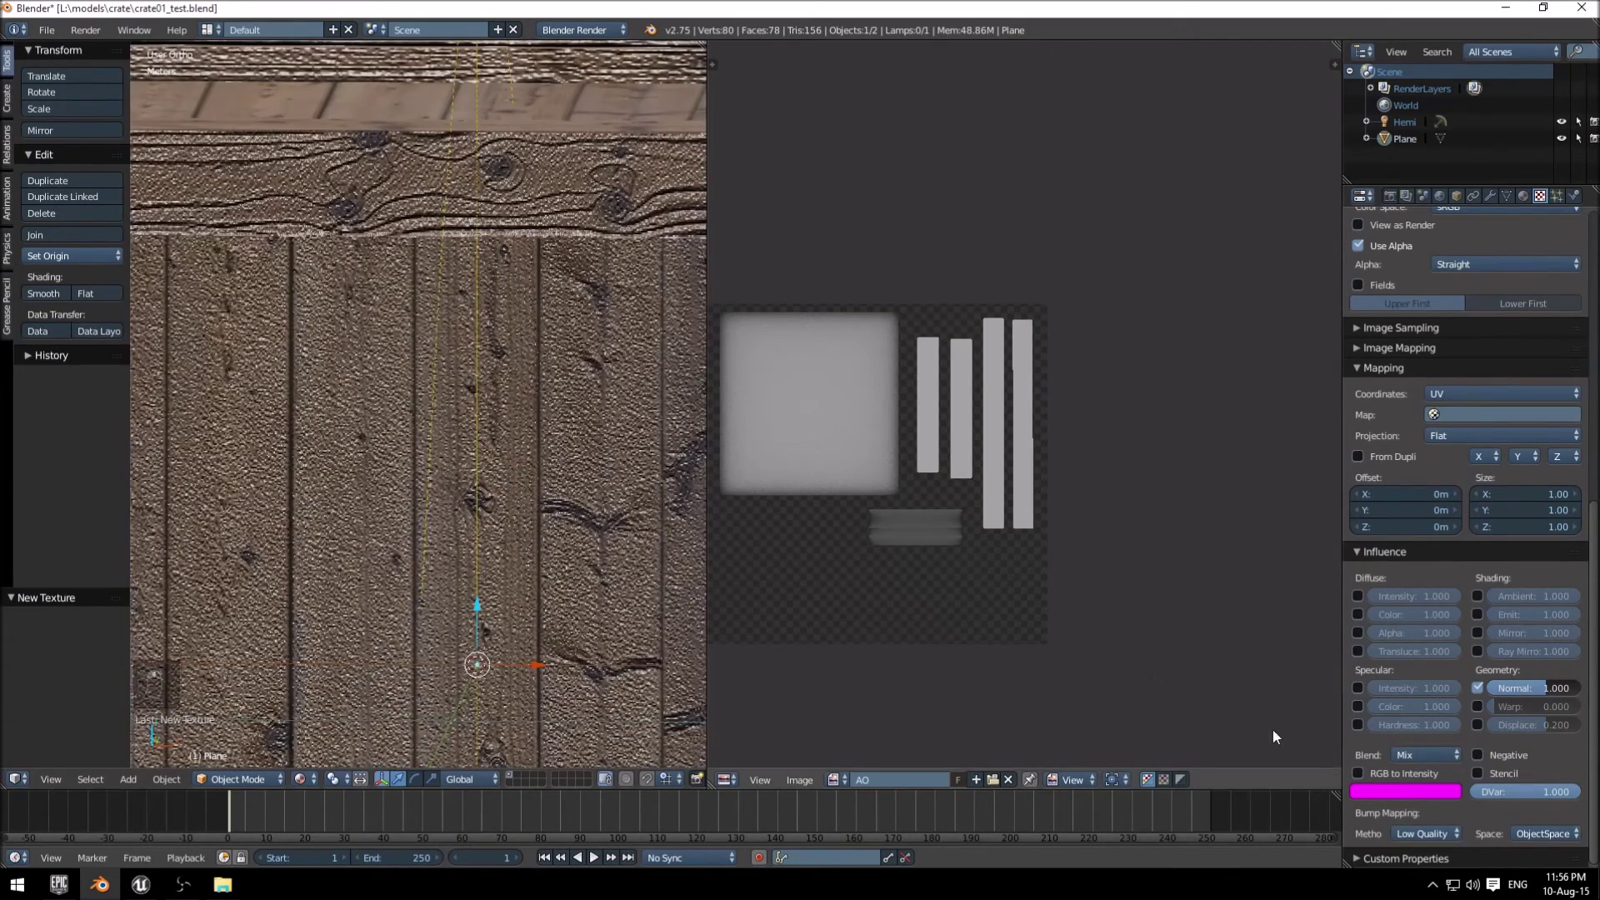
{"action": "left_click", "coordinate": [1552, 680]}
{"action": "type", "text": "0.1"}
{"action": "key", "text": "Return"}
{"action": "middle_click_drag", "start_coordinate": [452, 413], "coordinate": [530, 500]}
{"action": "scroll", "coordinate": [530, 500], "scroll_direction": "up", "scroll_amount": 2}
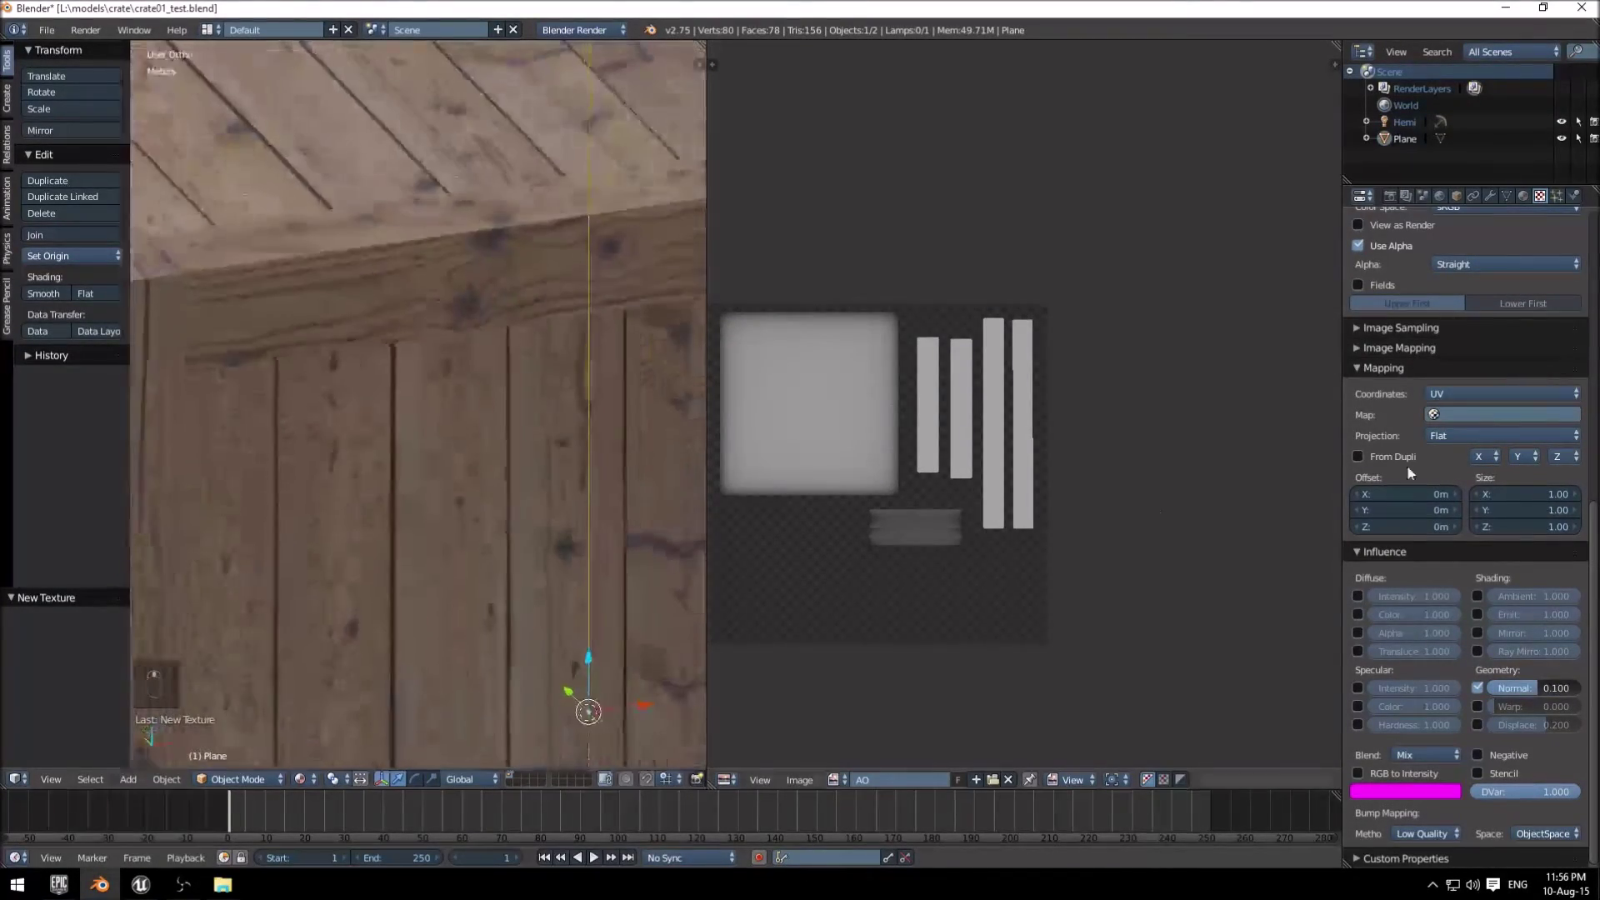
{"action": "scroll", "coordinate": [1392, 273], "scroll_direction": "up", "scroll_amount": 10}
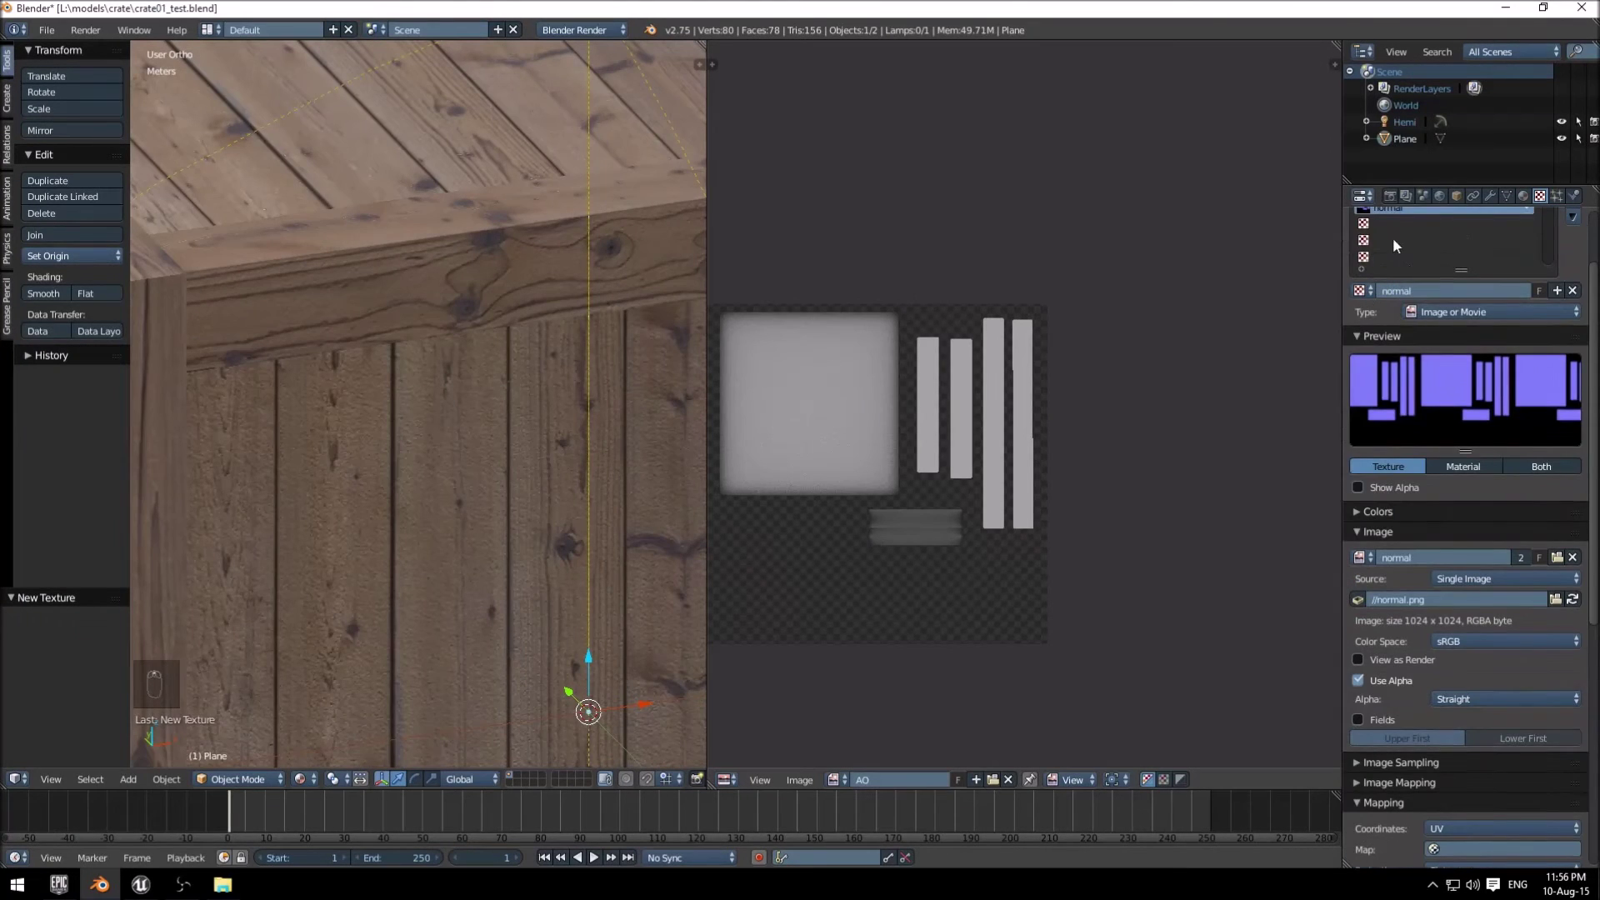
{"action": "left_click", "coordinate": [1368, 223]}
Add a texture loading the AO image, influencing Ambient shading instead of Diffuse Color.
{"action": "left_click", "coordinate": [1425, 288]}
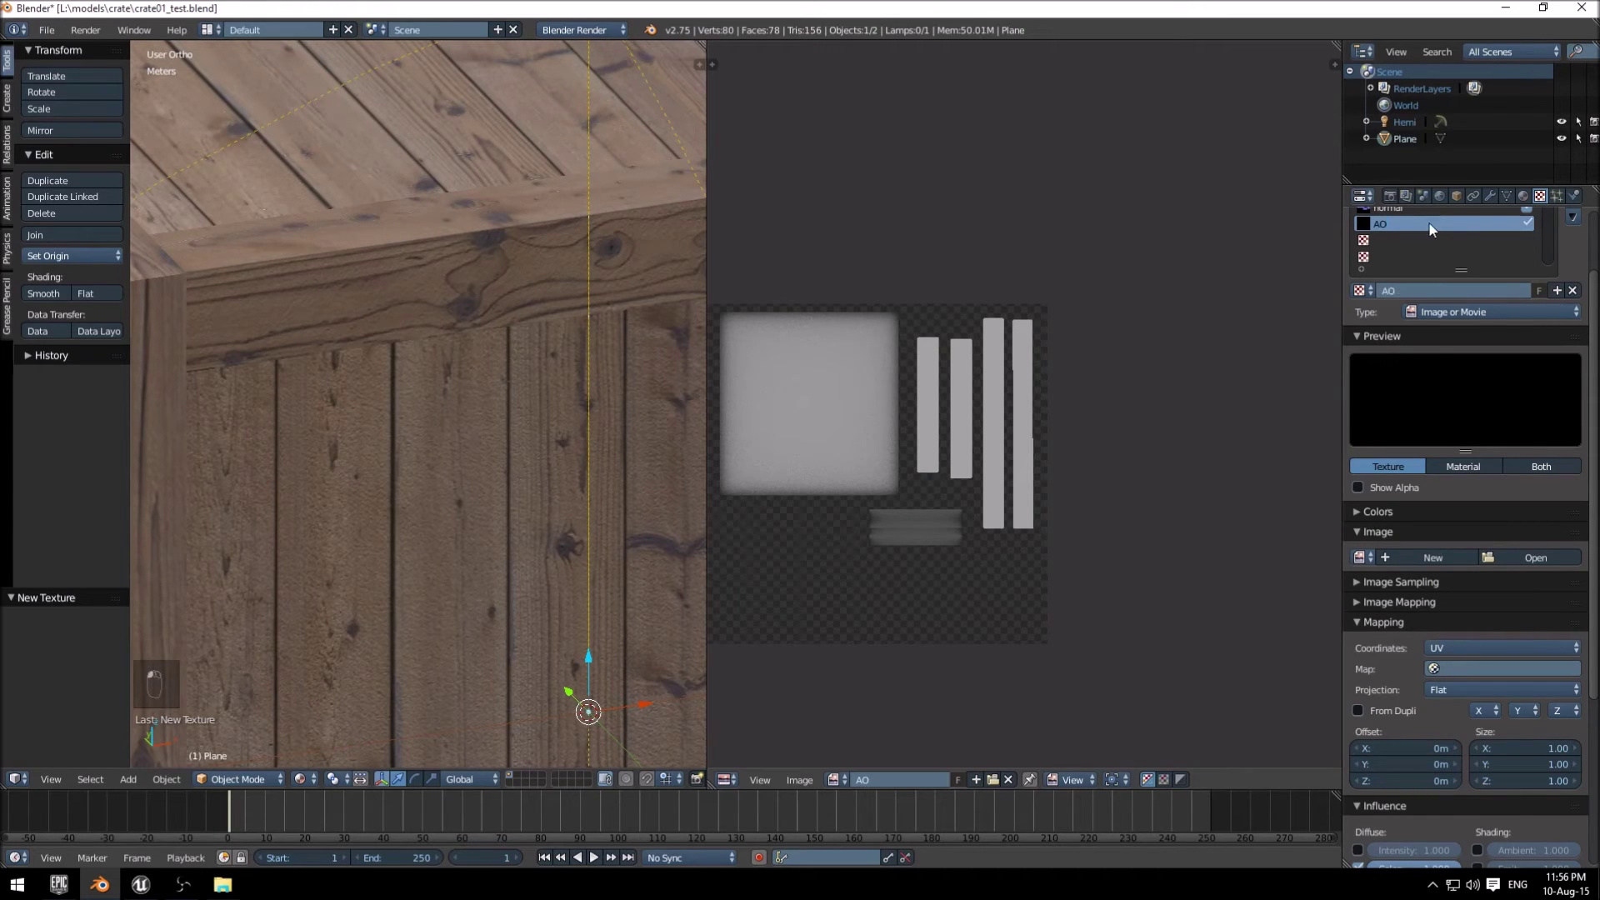
{"action": "left_click", "coordinate": [1353, 558]}
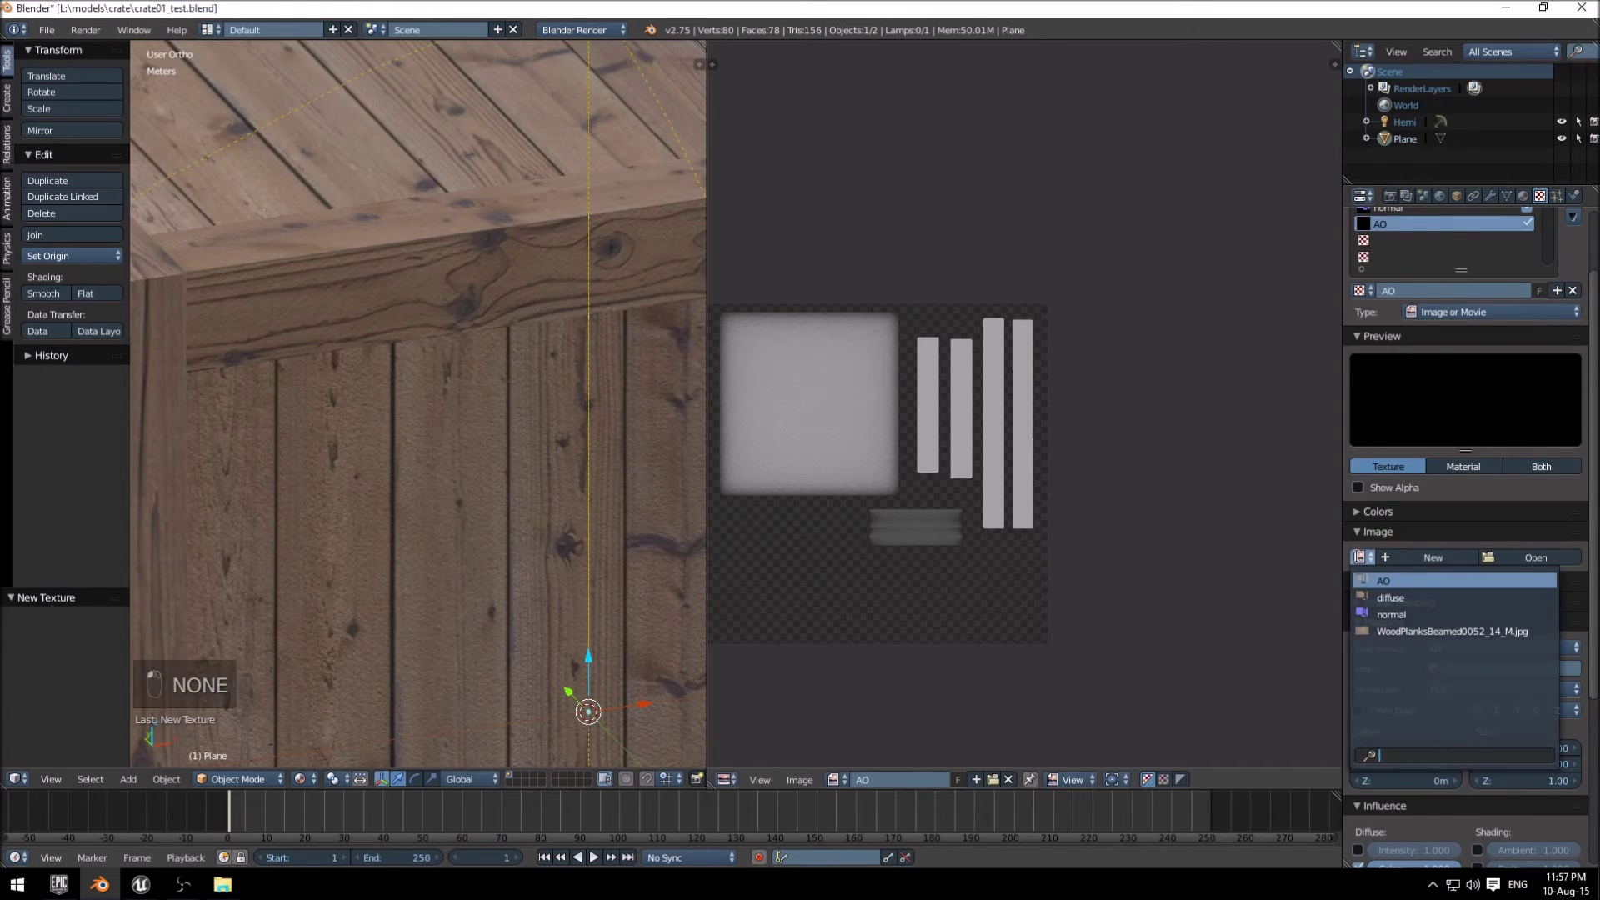
{"action": "left_click", "coordinate": [1403, 581]}
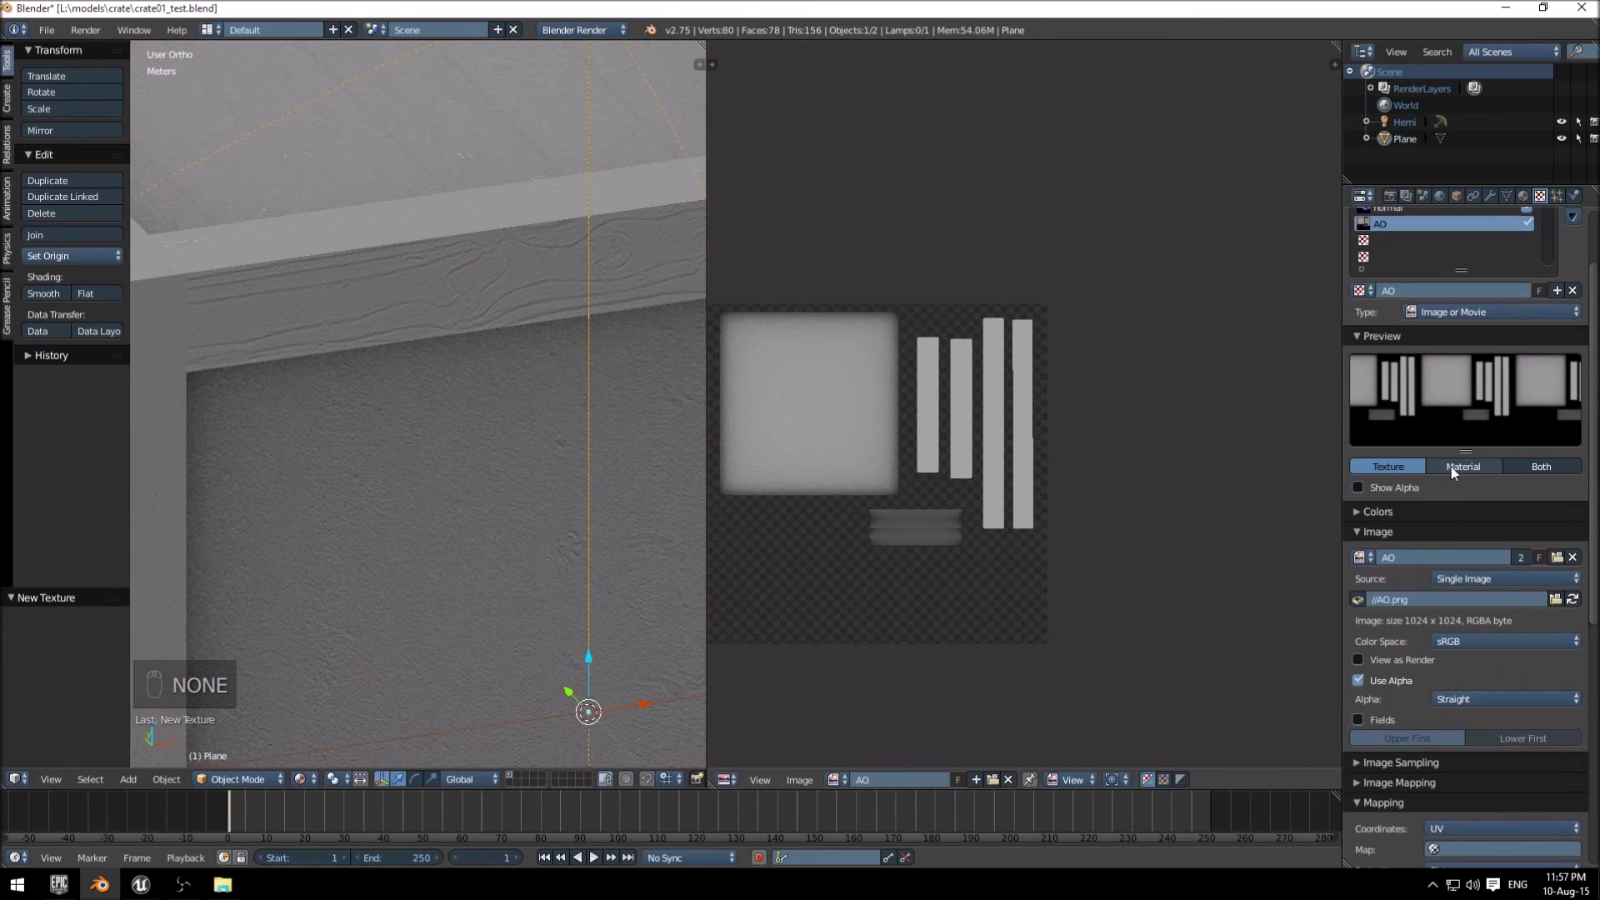
{"action": "scroll", "coordinate": [1480, 627], "scroll_direction": "down", "scroll_amount": 8}
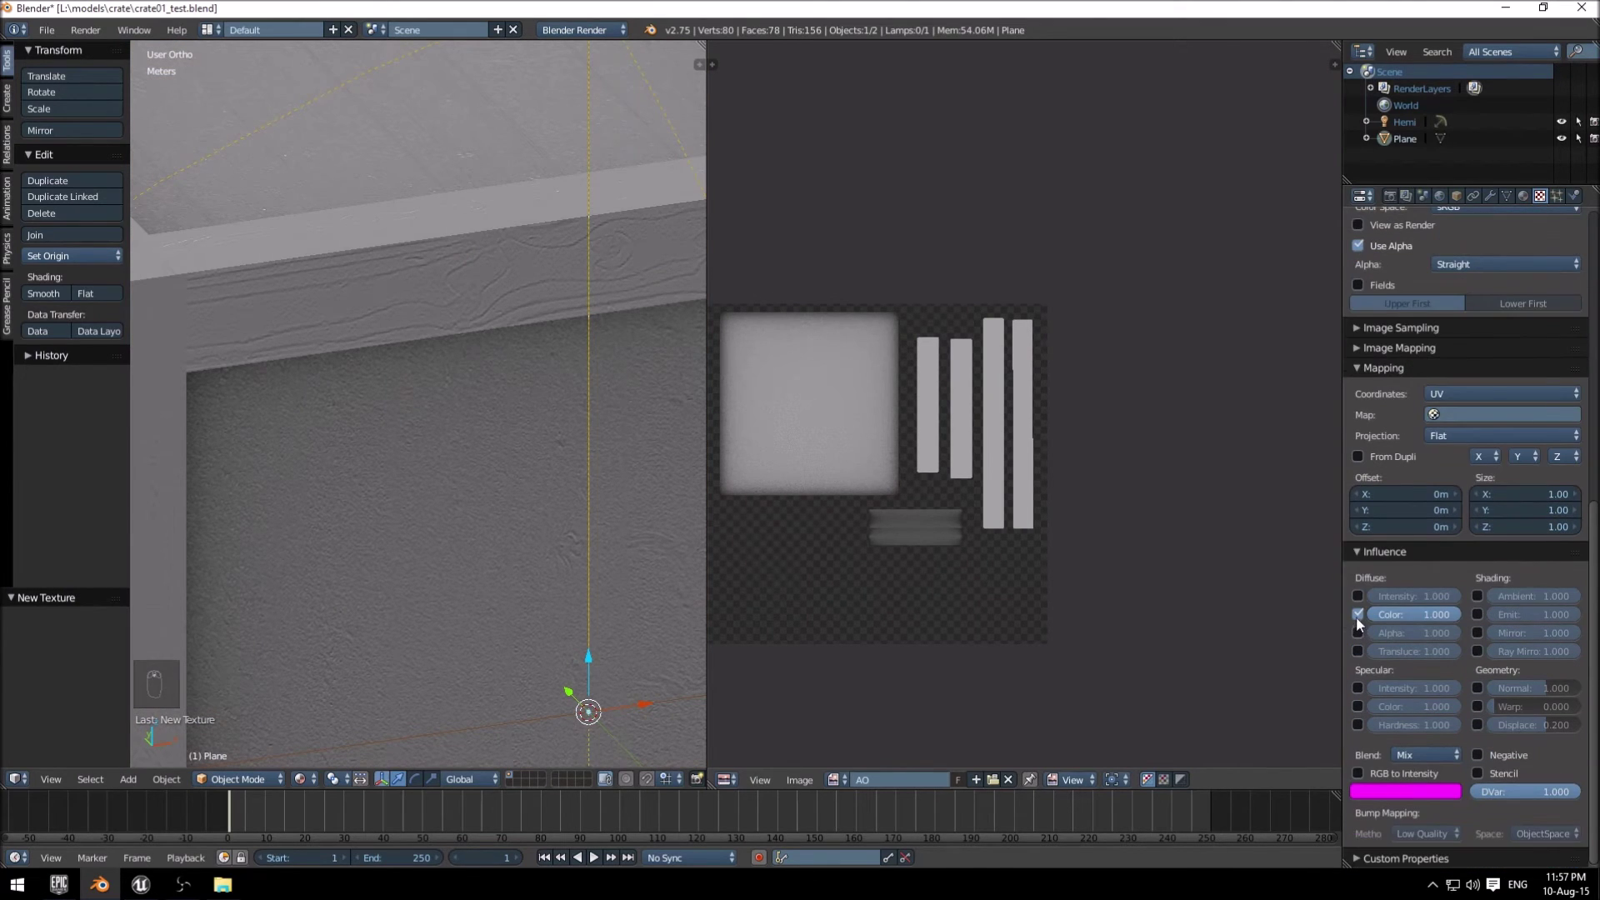
{"action": "left_click", "coordinate": [1356, 614]}
{"action": "left_click", "coordinate": [1478, 596]}
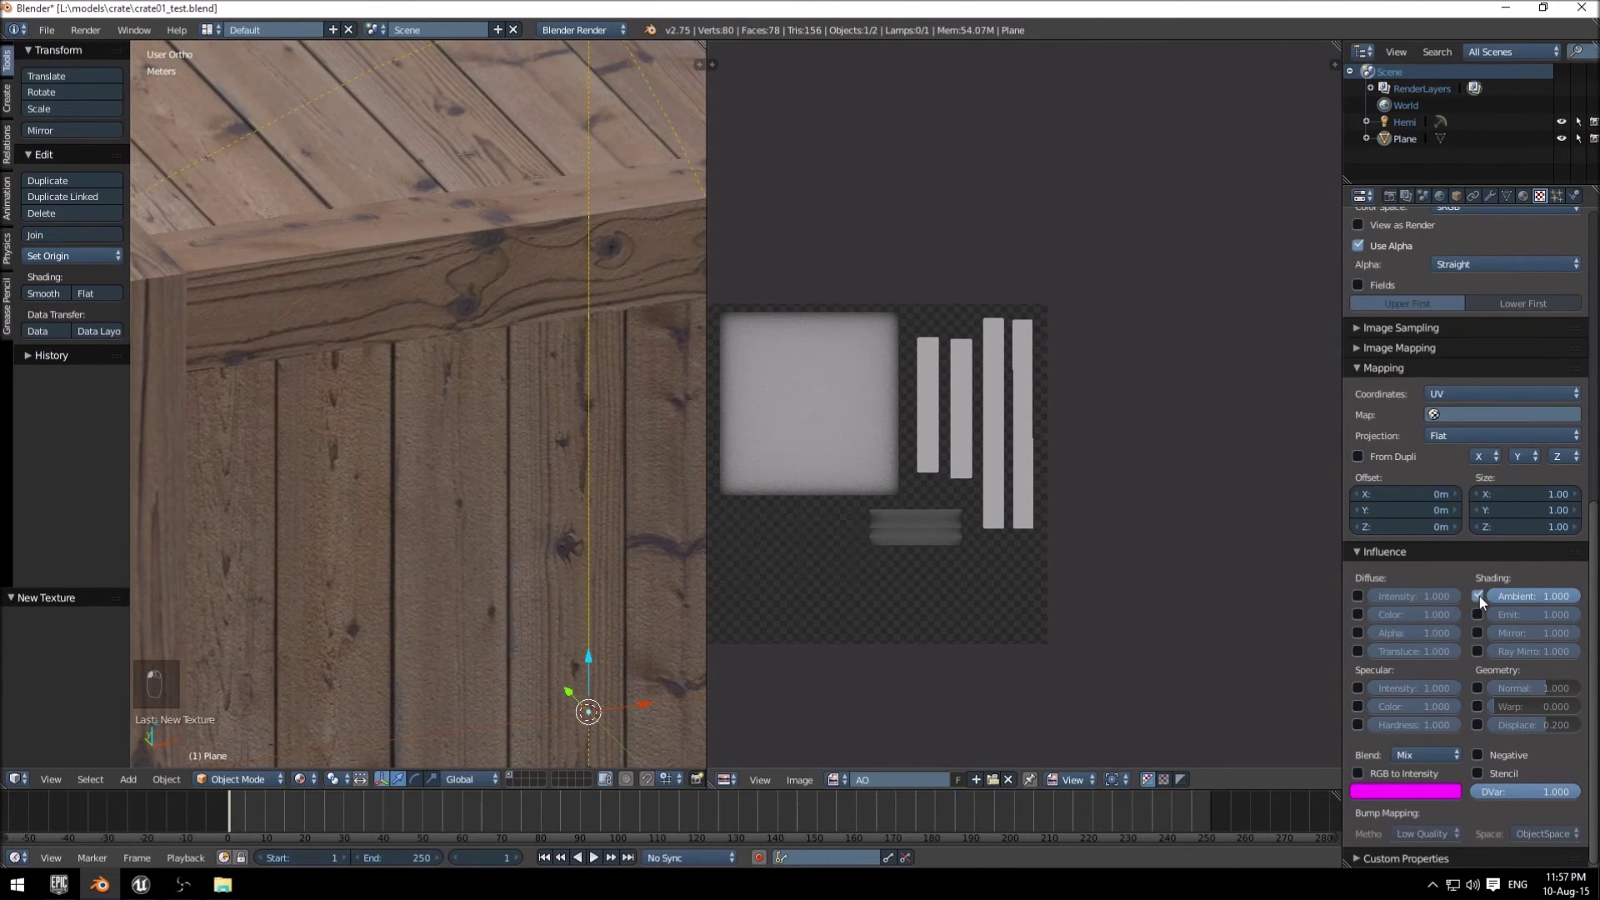
{"action": "scroll", "coordinate": [1472, 412], "scroll_direction": "up", "scroll_amount": 10}
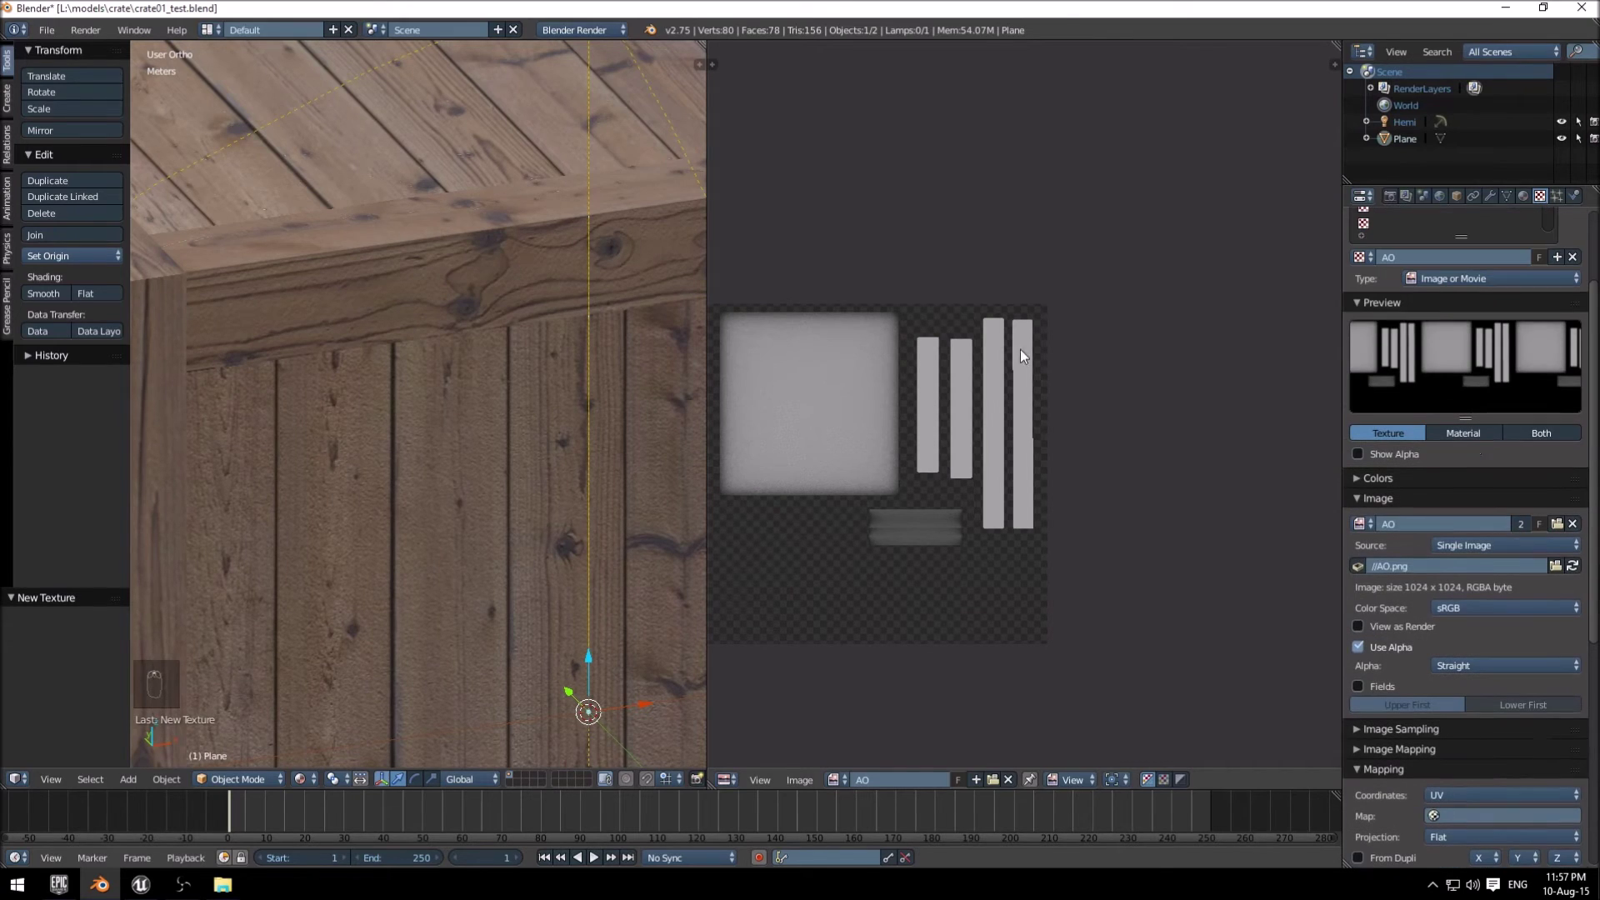
{"action": "scroll", "coordinate": [426, 260], "scroll_direction": "down", "scroll_amount": 6}
{"action": "middle_click_drag", "start_coordinate": [426, 267], "coordinate": [638, 274]}
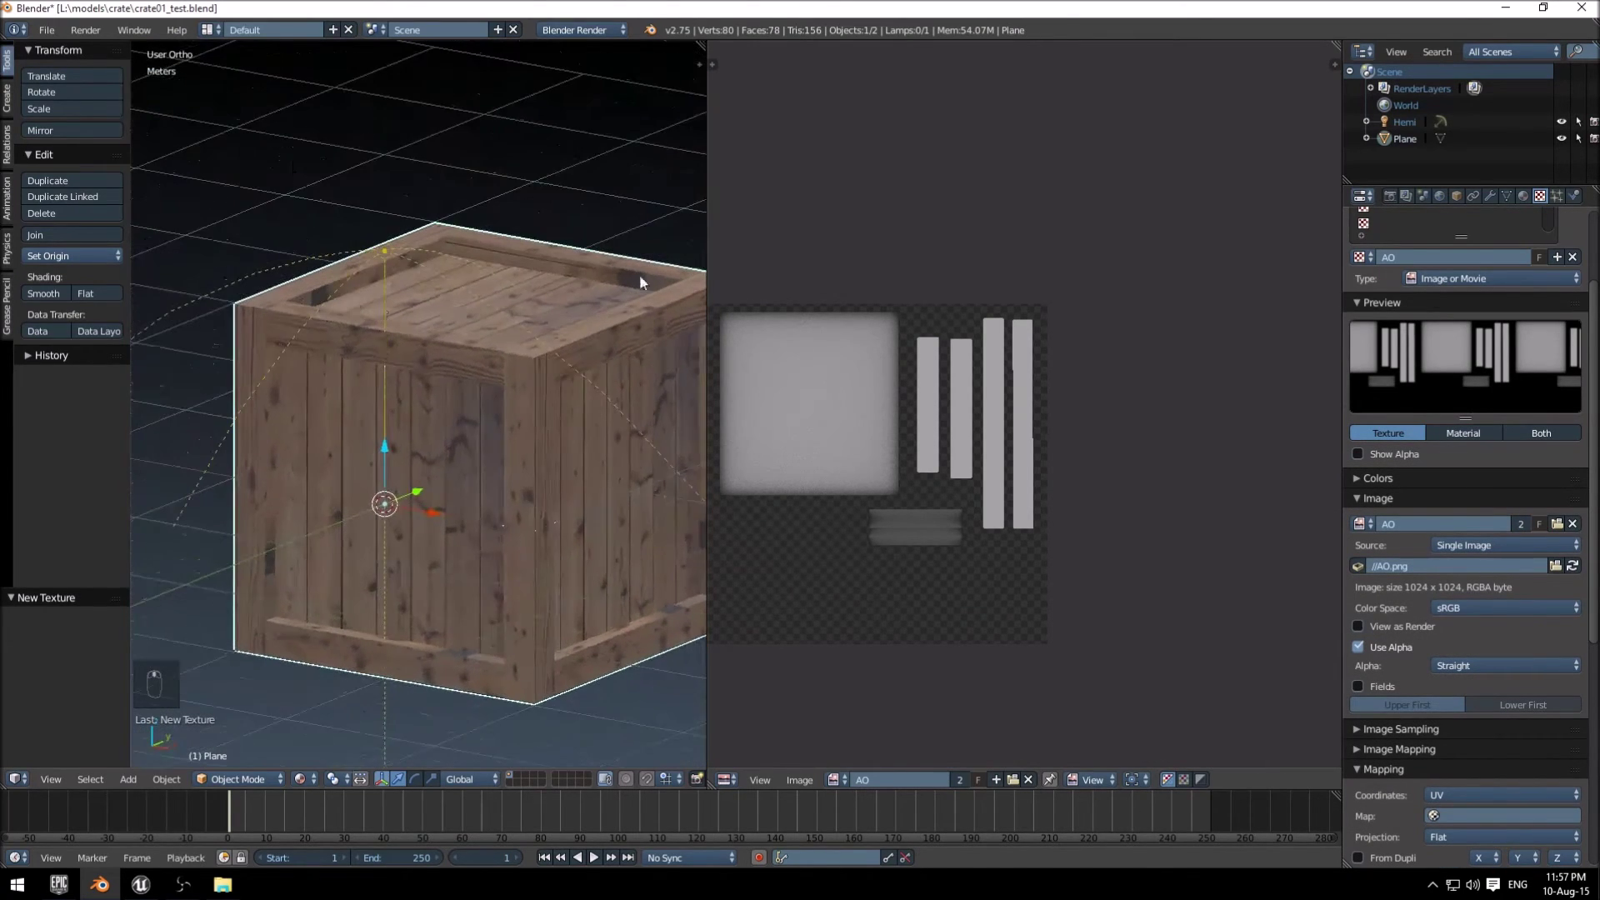
Save the scene under the new name crate02_test.blend in the models\crate folder.
{"action": "scroll", "coordinate": [1019, 404], "scroll_direction": "up", "scroll_amount": 3}
{"action": "left_click", "coordinate": [47, 30]}
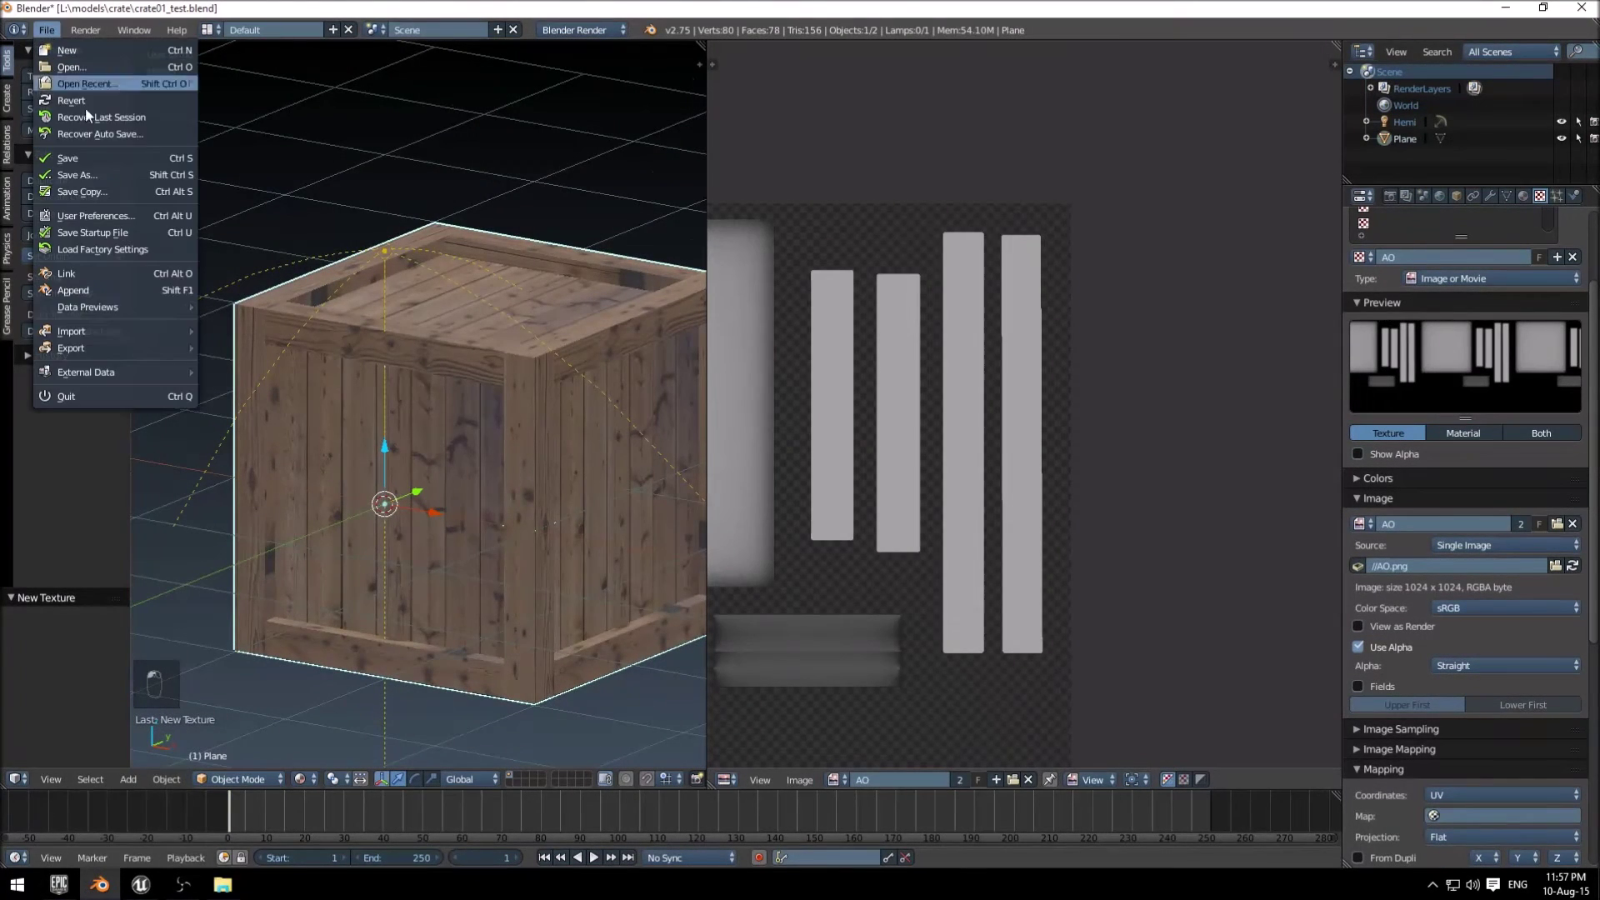
{"action": "left_click", "coordinate": [87, 170]}
{"action": "left_click", "coordinate": [244, 93]}
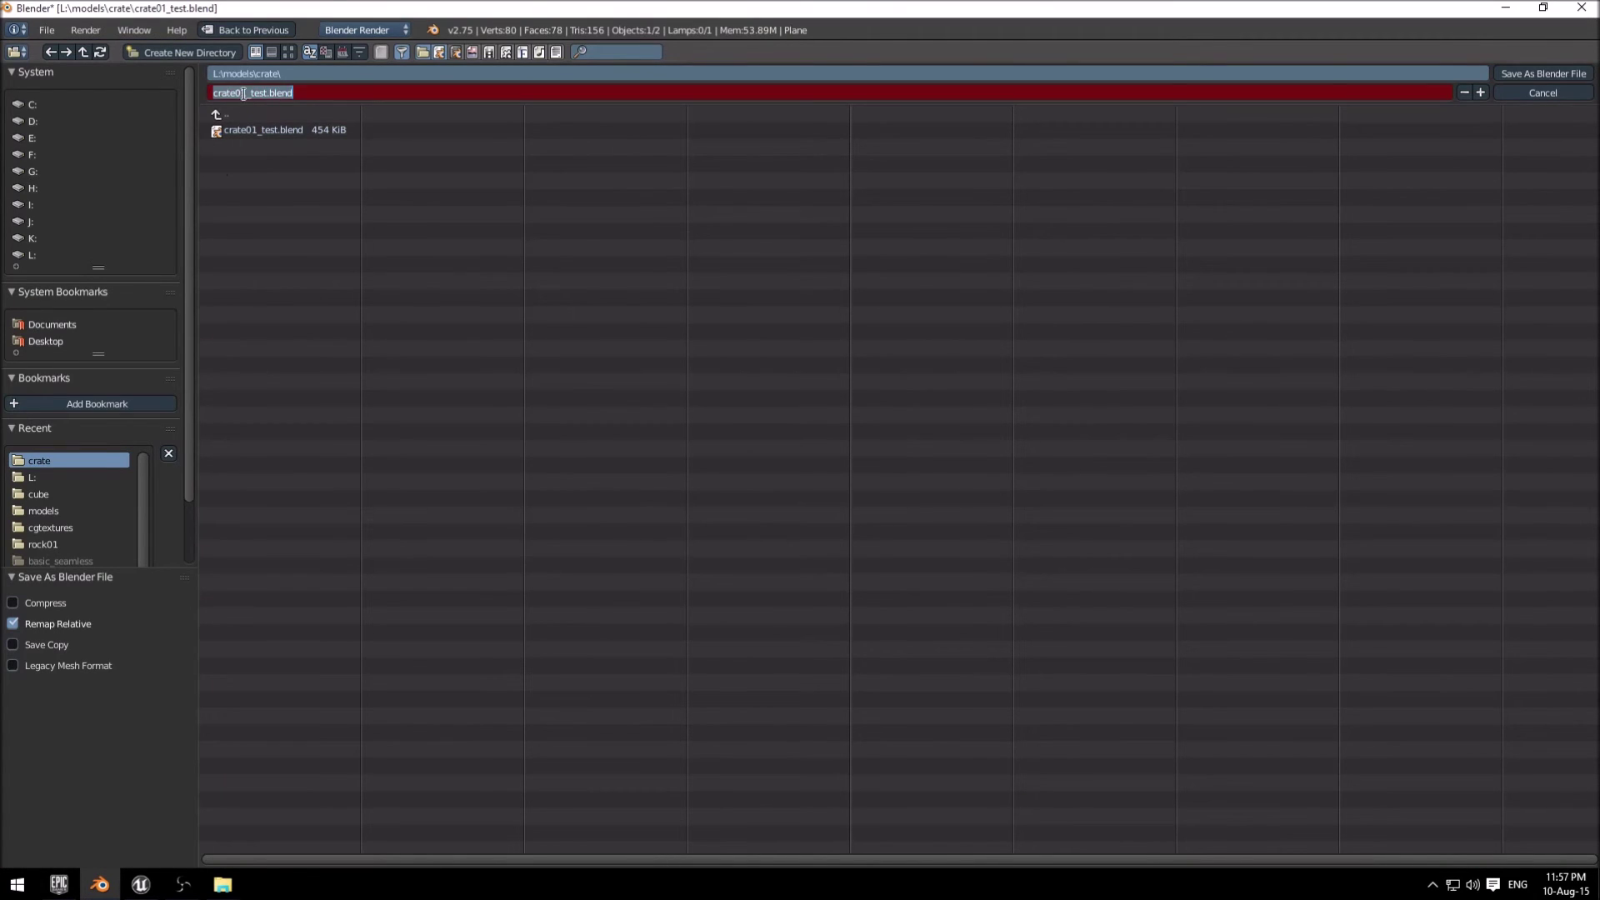
{"action": "left_click", "coordinate": [245, 93]}
{"action": "key", "text": "BackSpace"}
{"action": "type", "text": "2"}
{"action": "key", "text": "Return"}
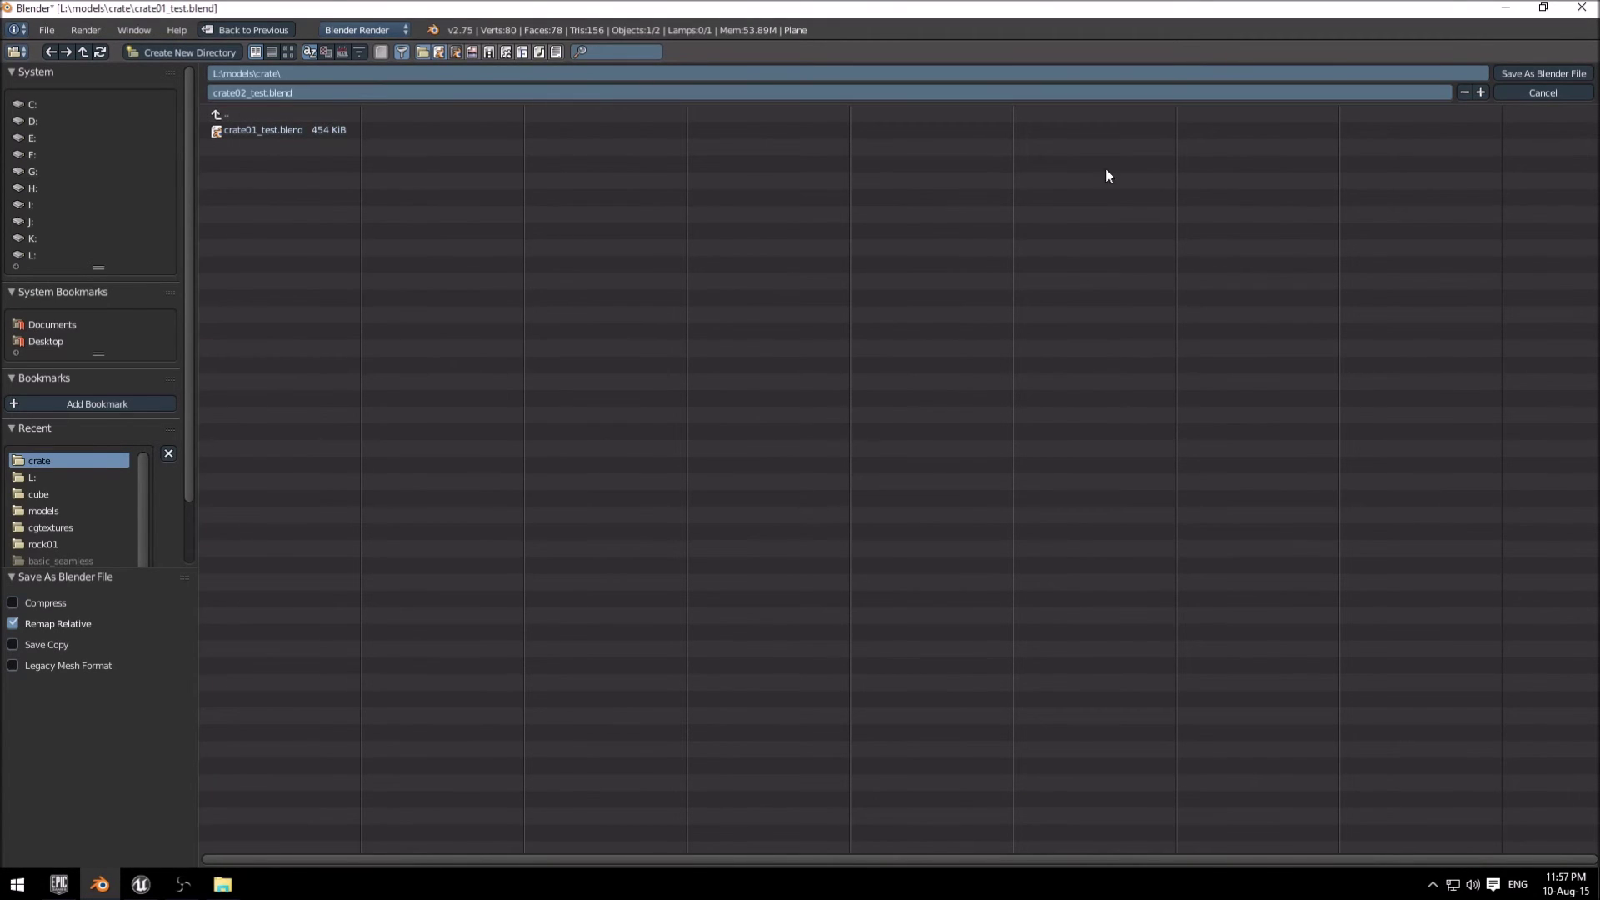
{"action": "left_click", "coordinate": [1518, 73]}
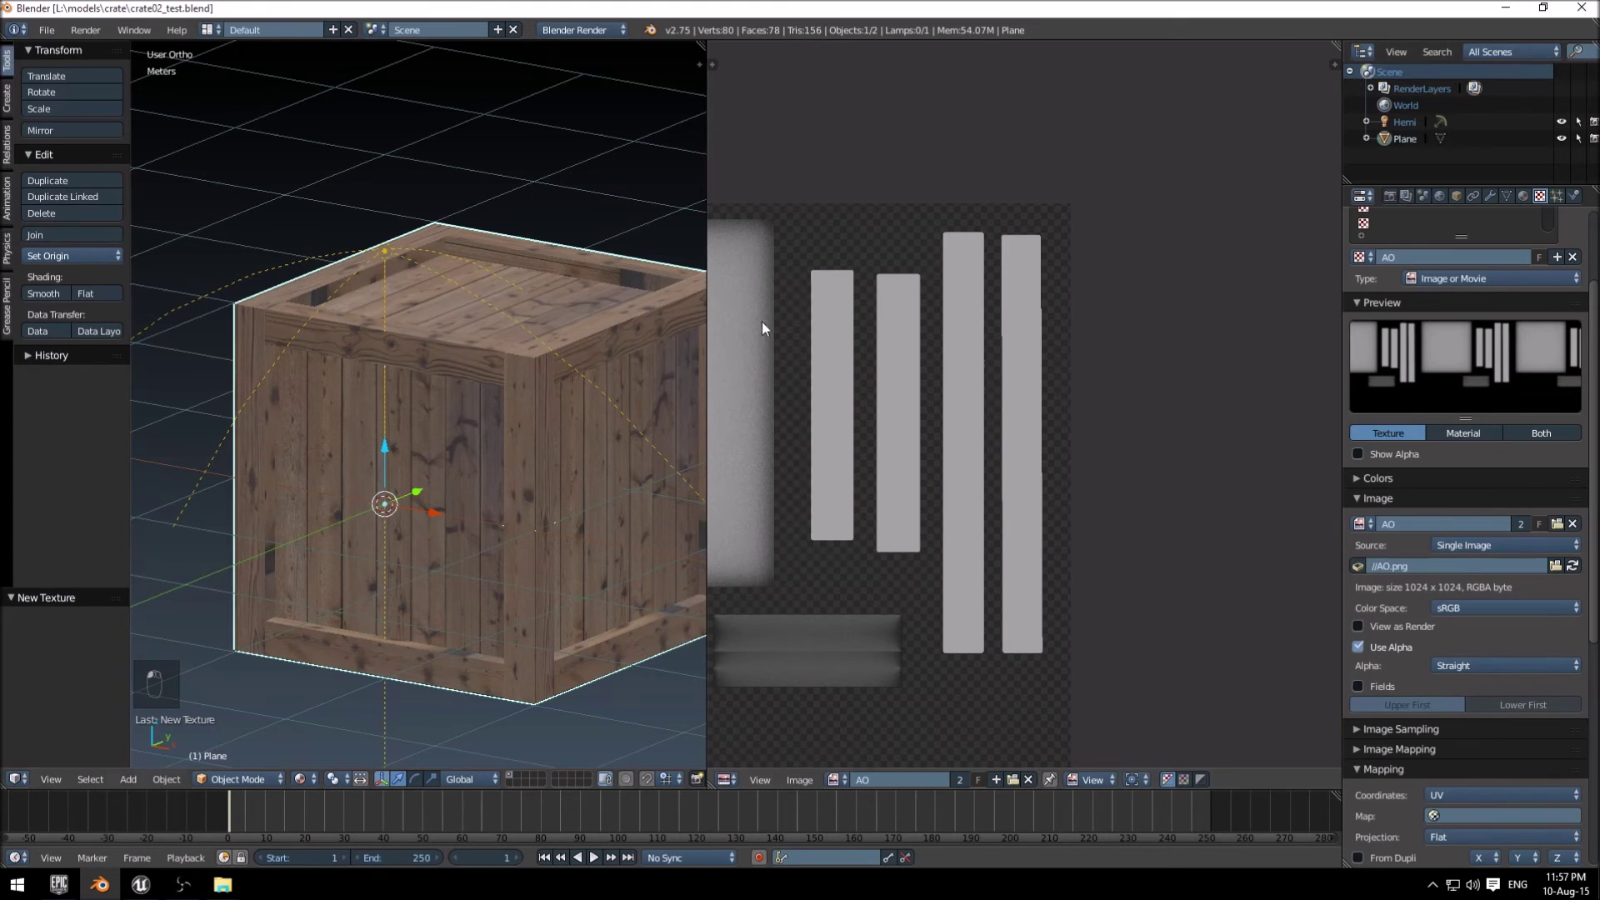
{"action": "middle_click_drag", "start_coordinate": [573, 305], "coordinate": [482, 320]}
{"action": "left_click", "coordinate": [47, 30]}
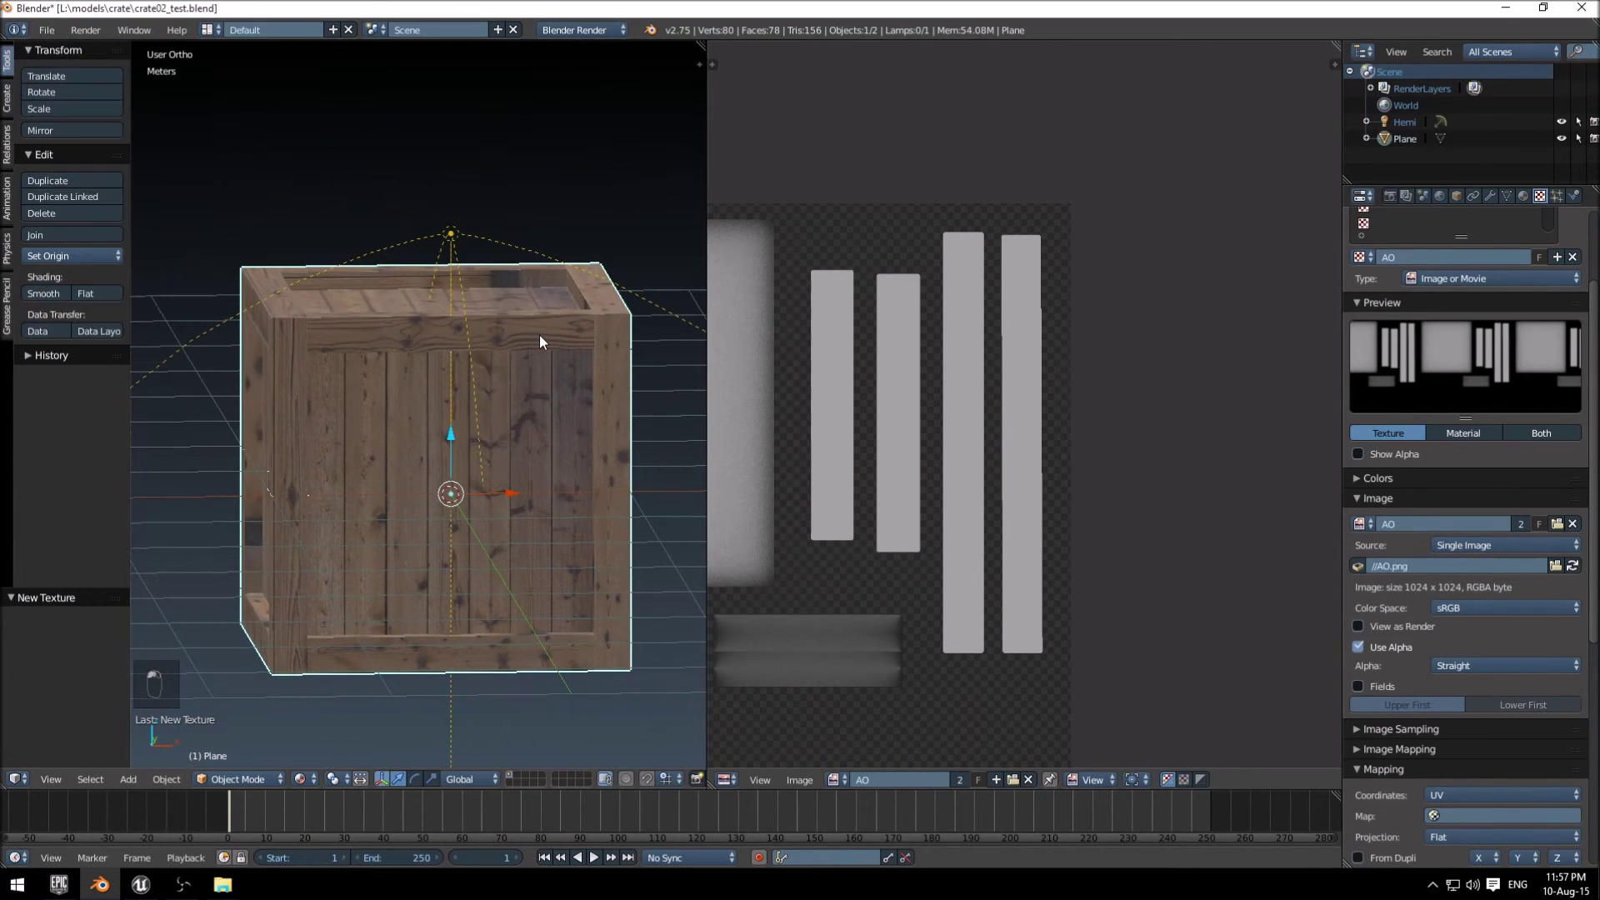
Export crate02_test.fbx to models\crate with -Y Forward, Mesh only and Edge smoothing.
{"action": "left_click", "coordinate": [47, 30]}
{"action": "mouse_move", "coordinate": [108, 348]}
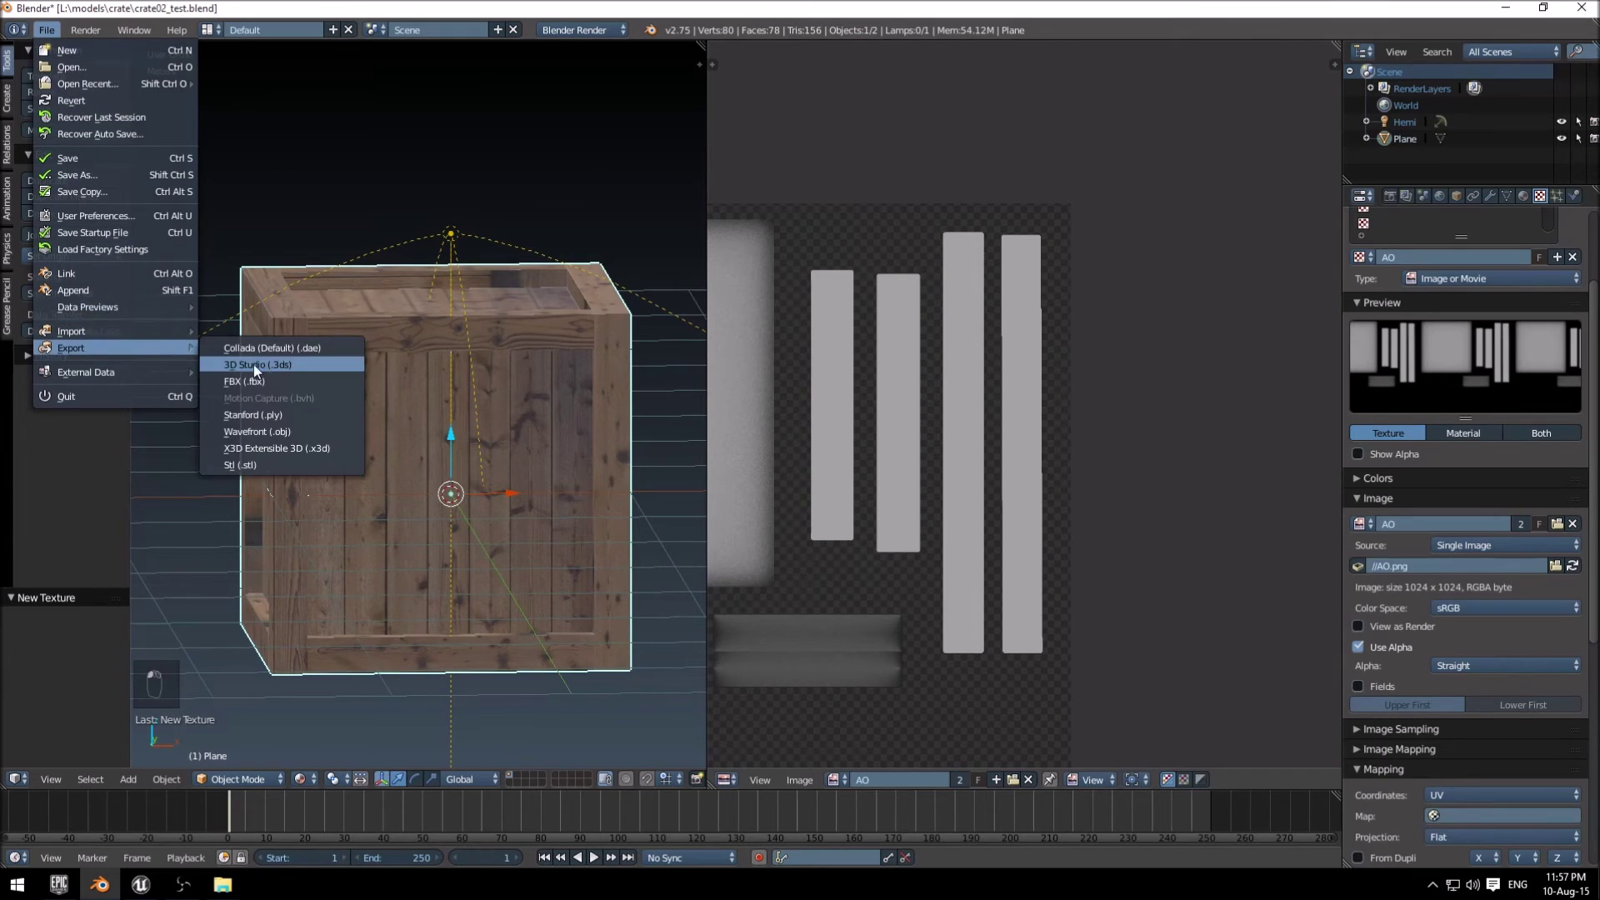
{"action": "left_click", "coordinate": [266, 378]}
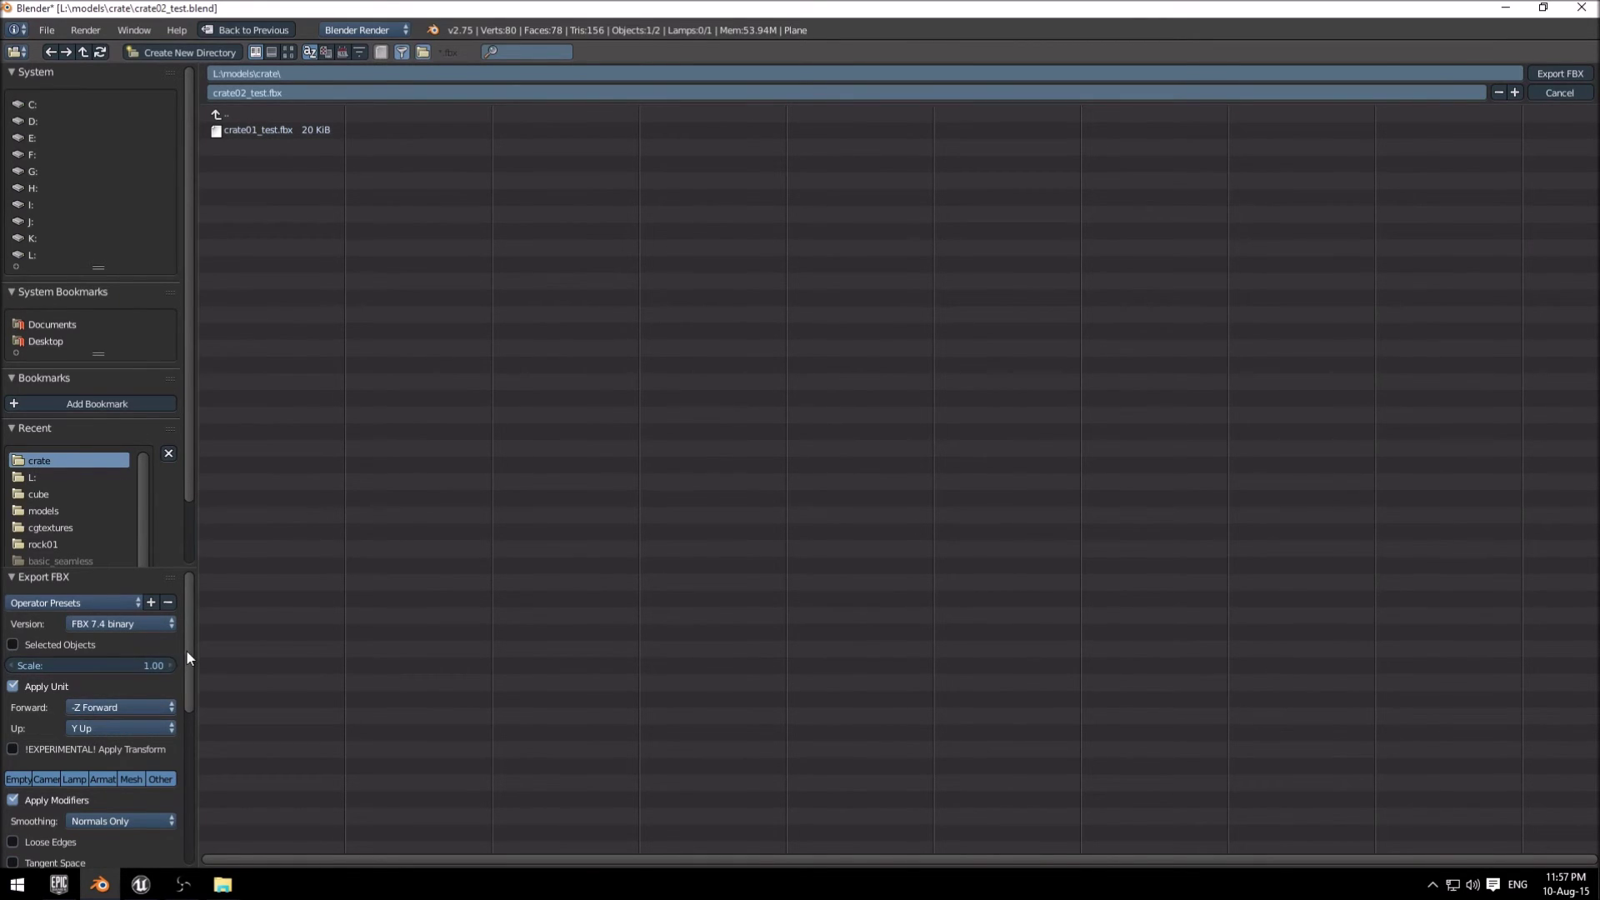
{"action": "scroll", "coordinate": [187, 655], "scroll_direction": "down", "scroll_amount": 1}
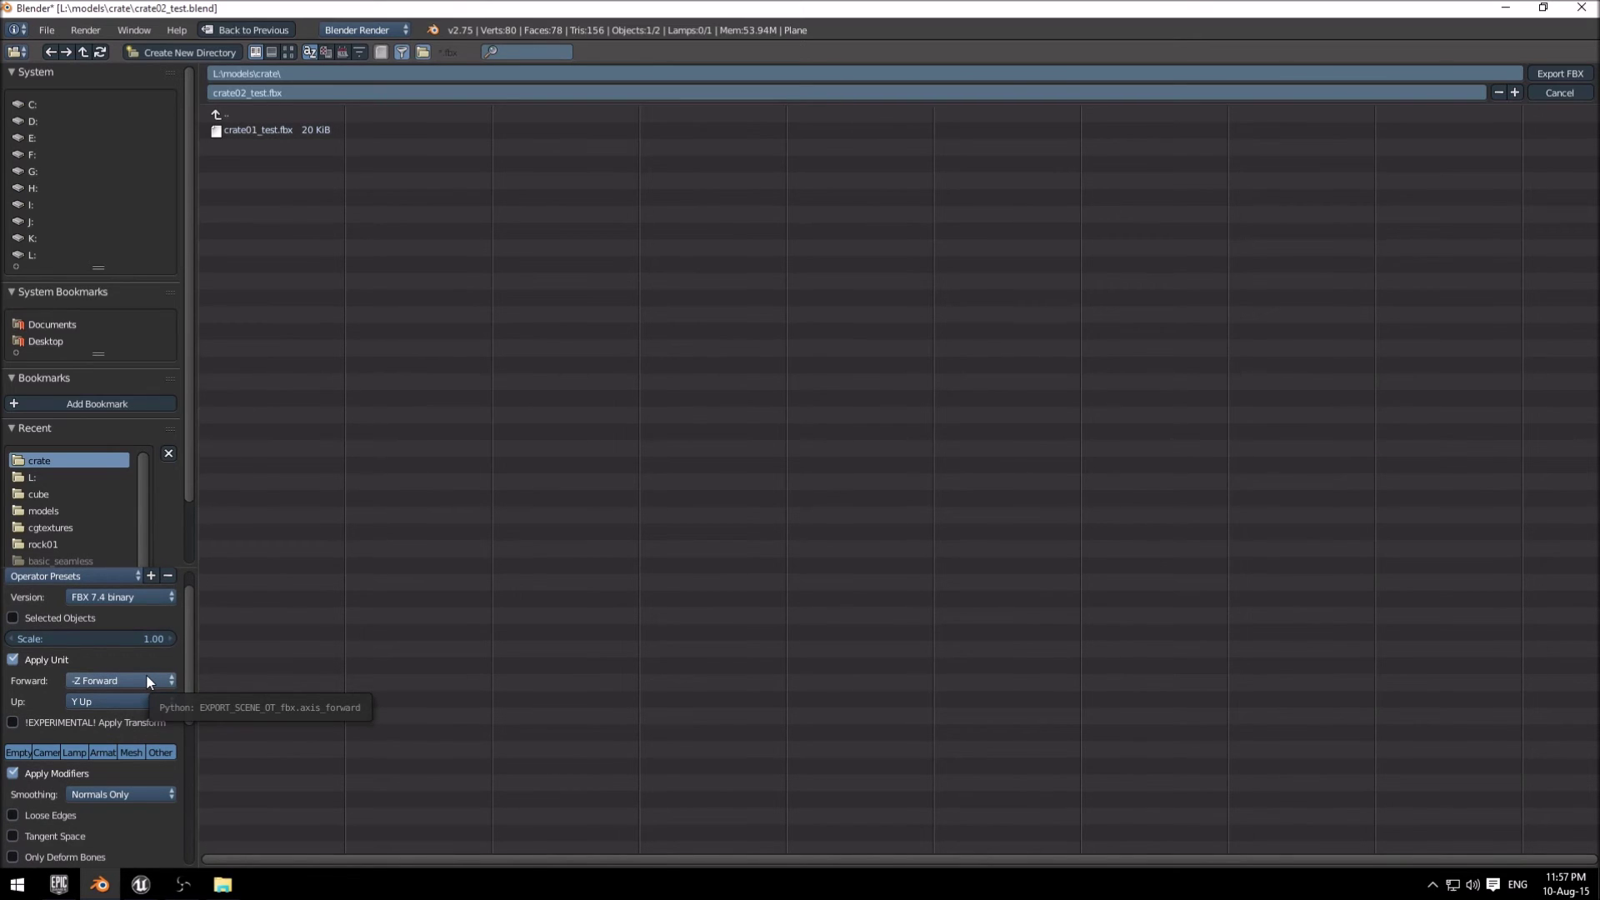
{"action": "left_click", "coordinate": [147, 679]}
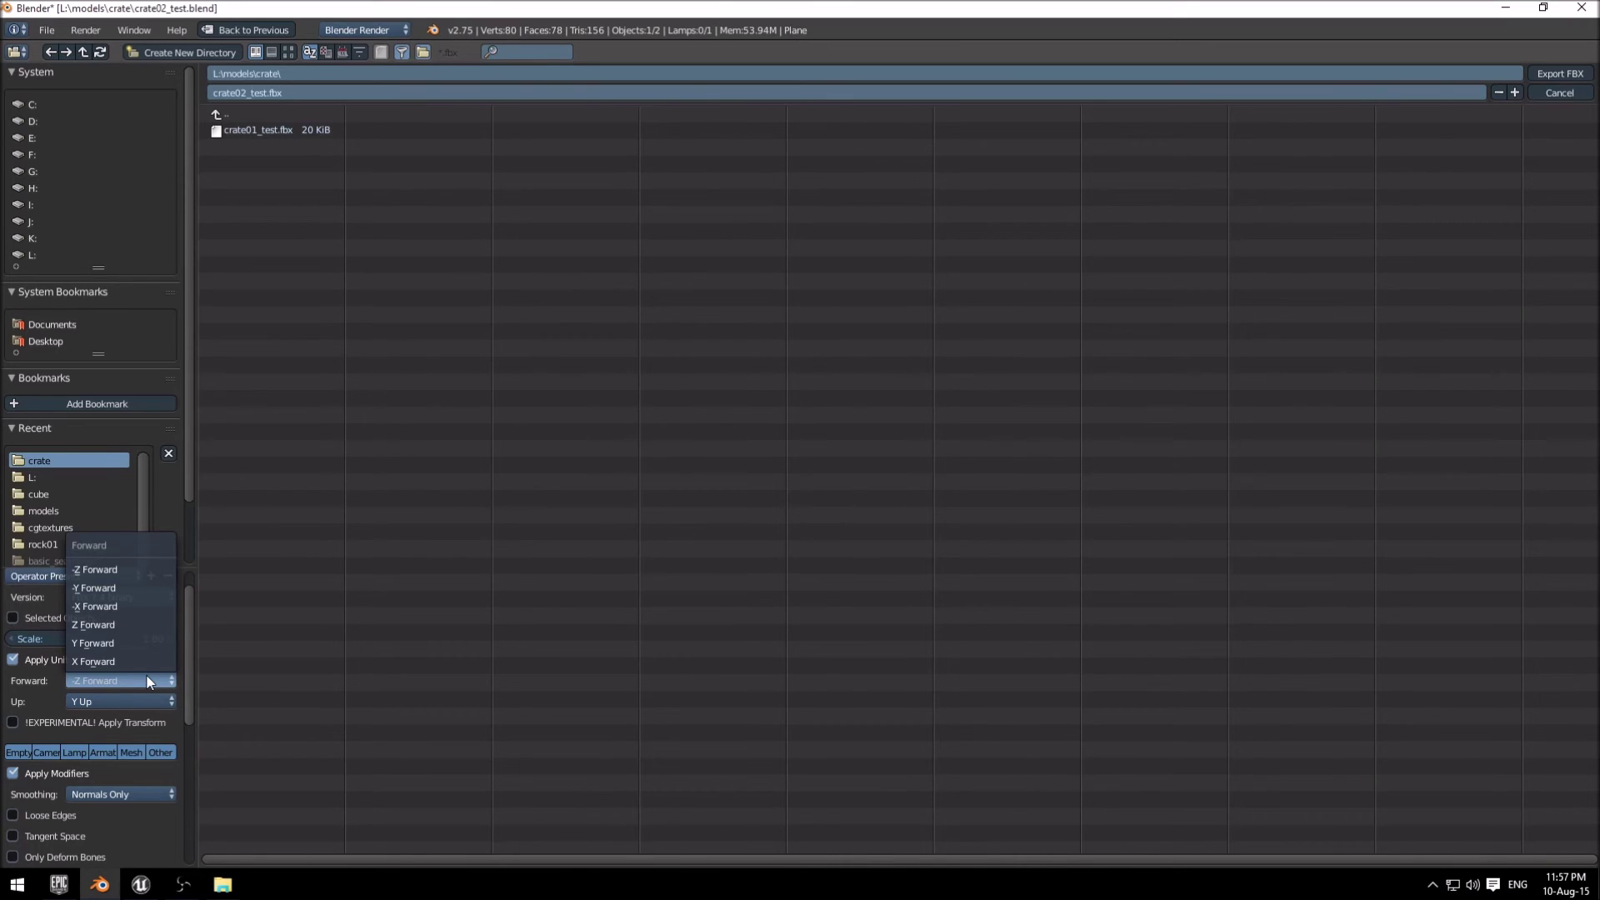
{"action": "left_click", "coordinate": [84, 586]}
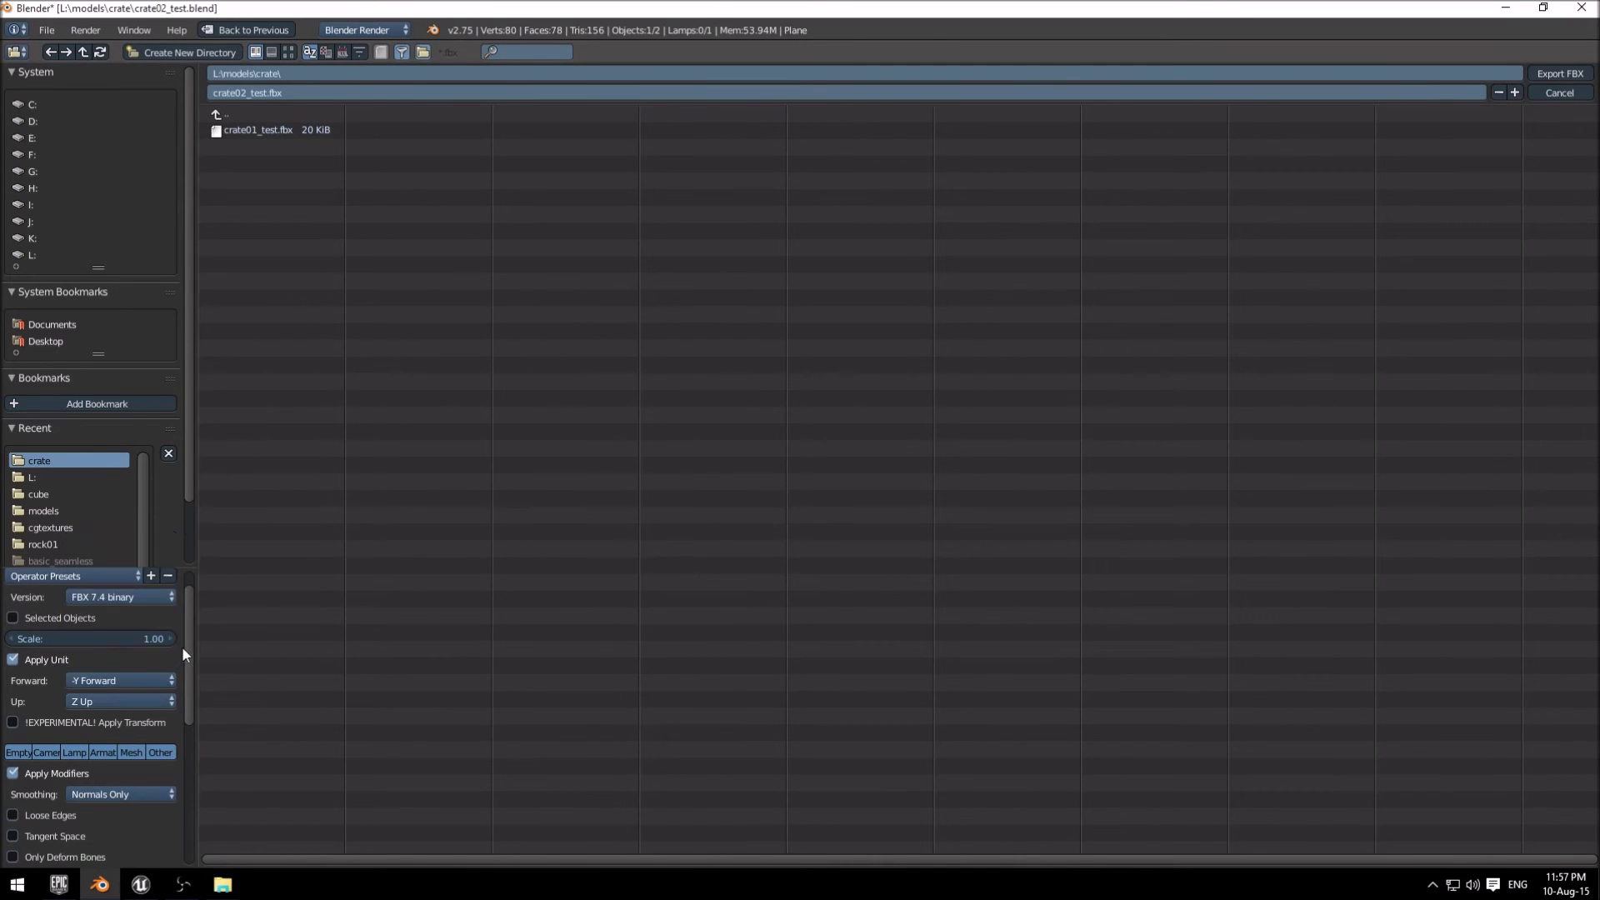
{"action": "scroll", "coordinate": [181, 658], "scroll_direction": "down", "scroll_amount": 5}
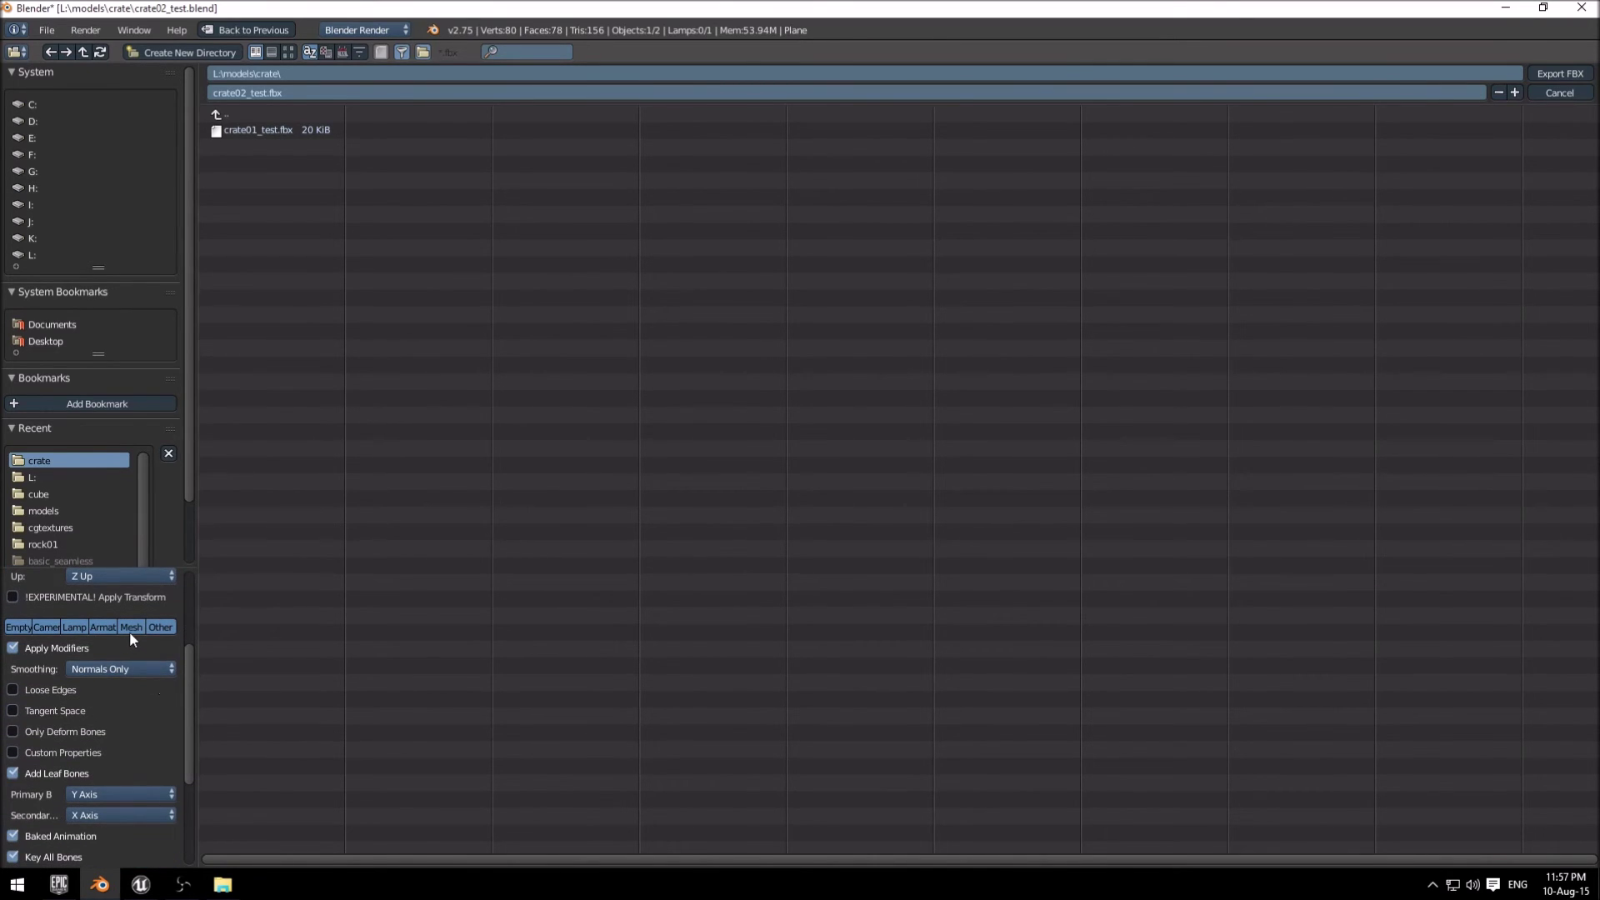
{"action": "left_click", "coordinate": [128, 631]}
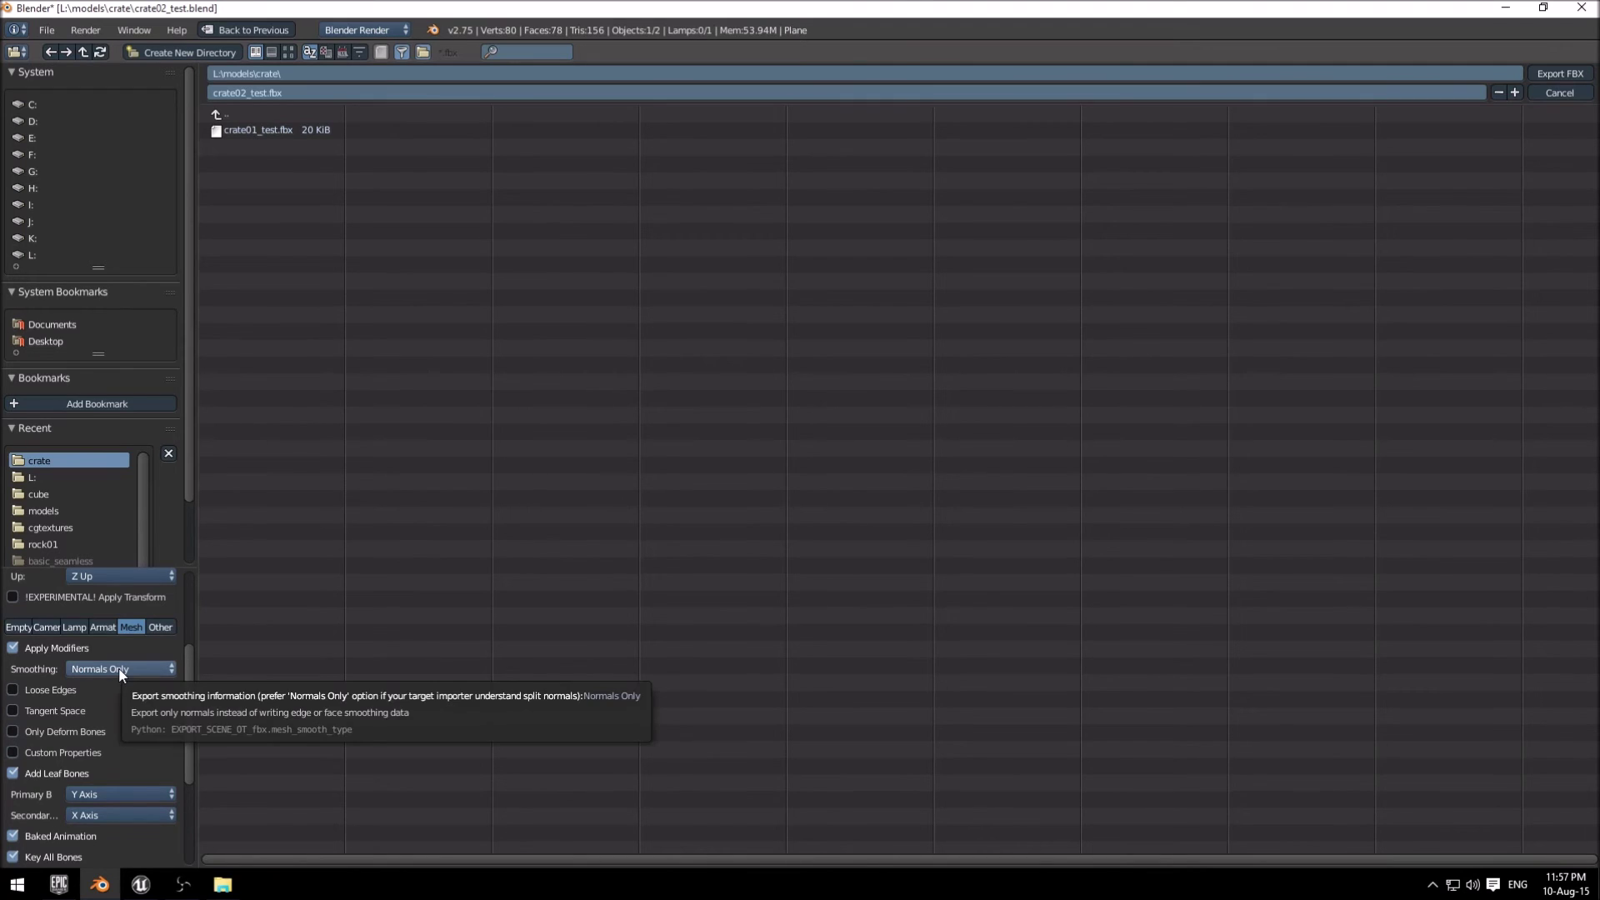
{"action": "left_click", "coordinate": [120, 670]}
{"action": "left_click", "coordinate": [114, 607]}
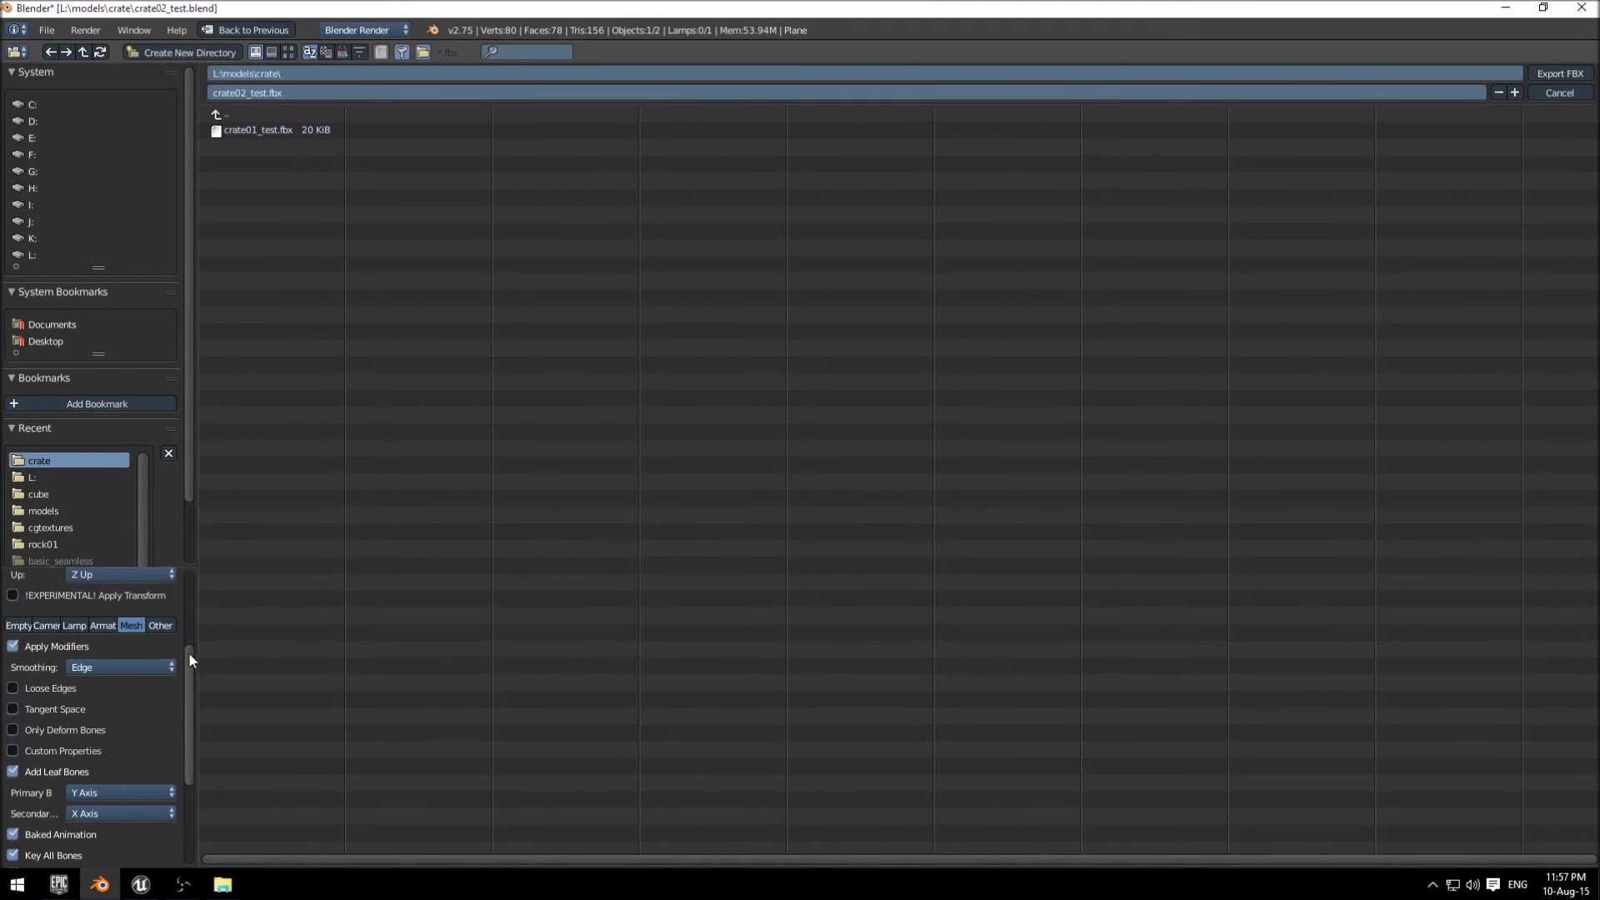
{"action": "scroll", "coordinate": [162, 701], "scroll_direction": "down", "scroll_amount": 2}
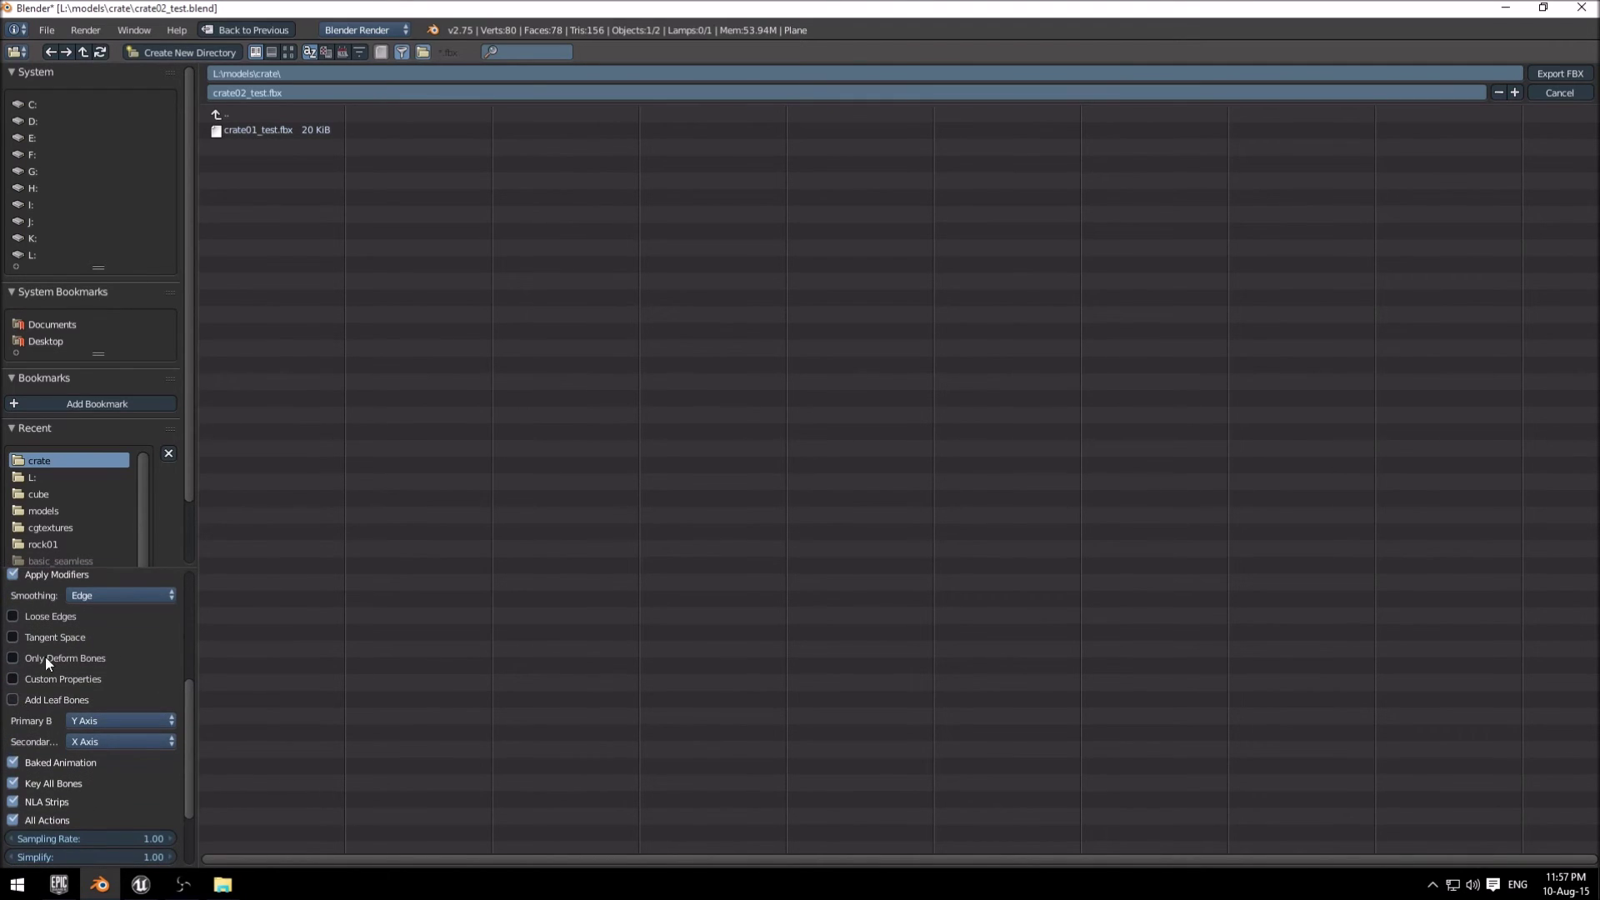
{"action": "left_click", "coordinate": [242, 92]}
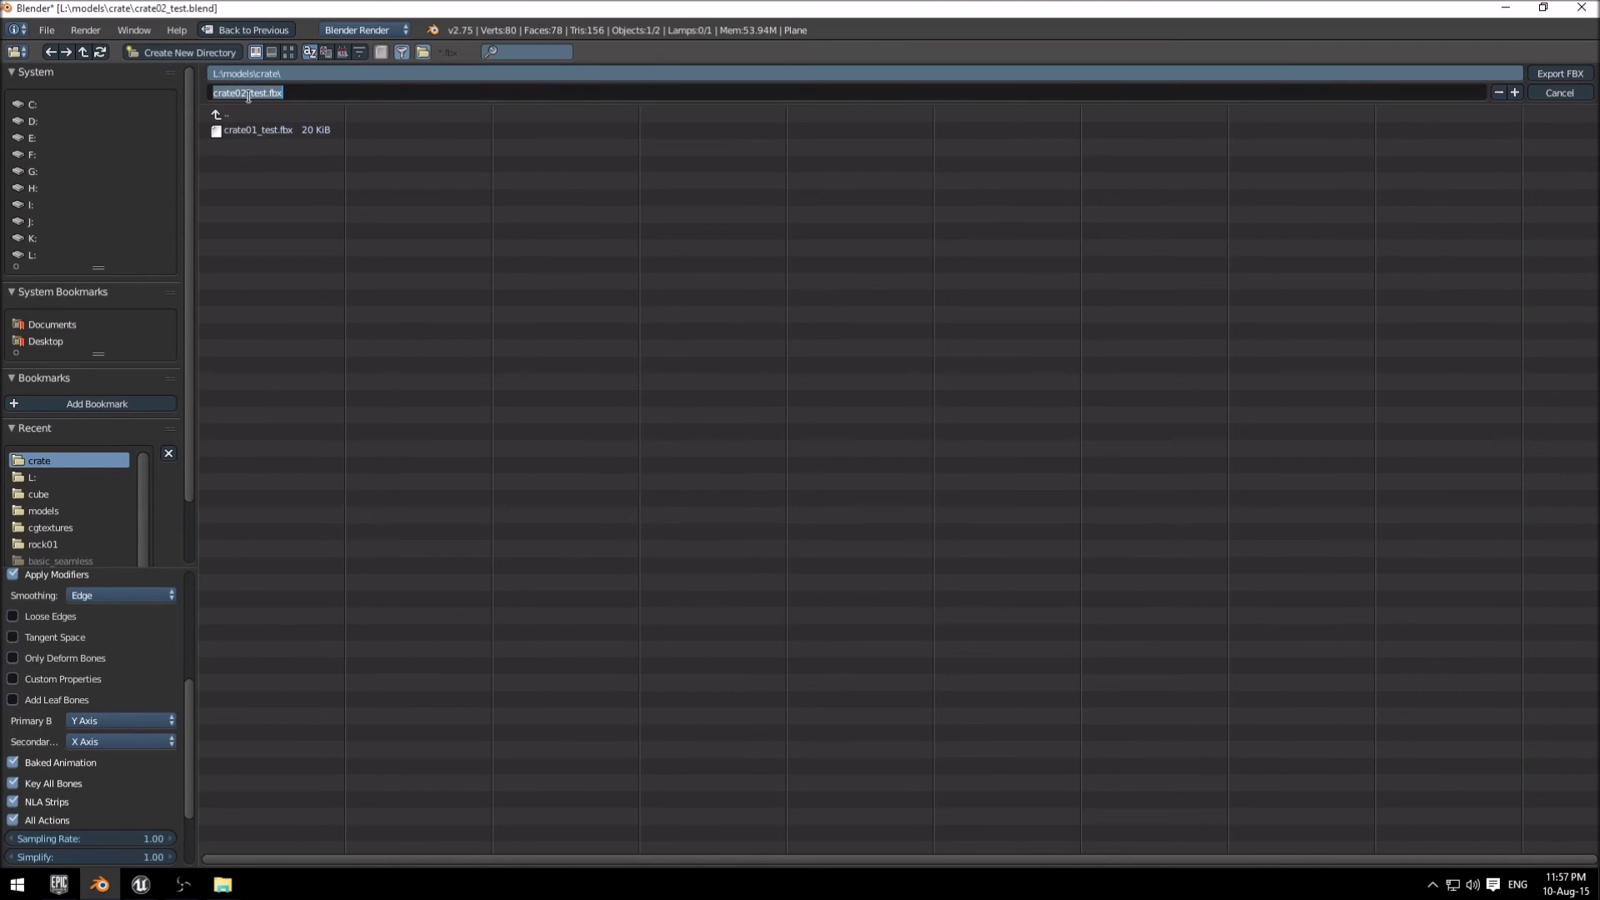
{"action": "left_click", "coordinate": [1555, 71]}
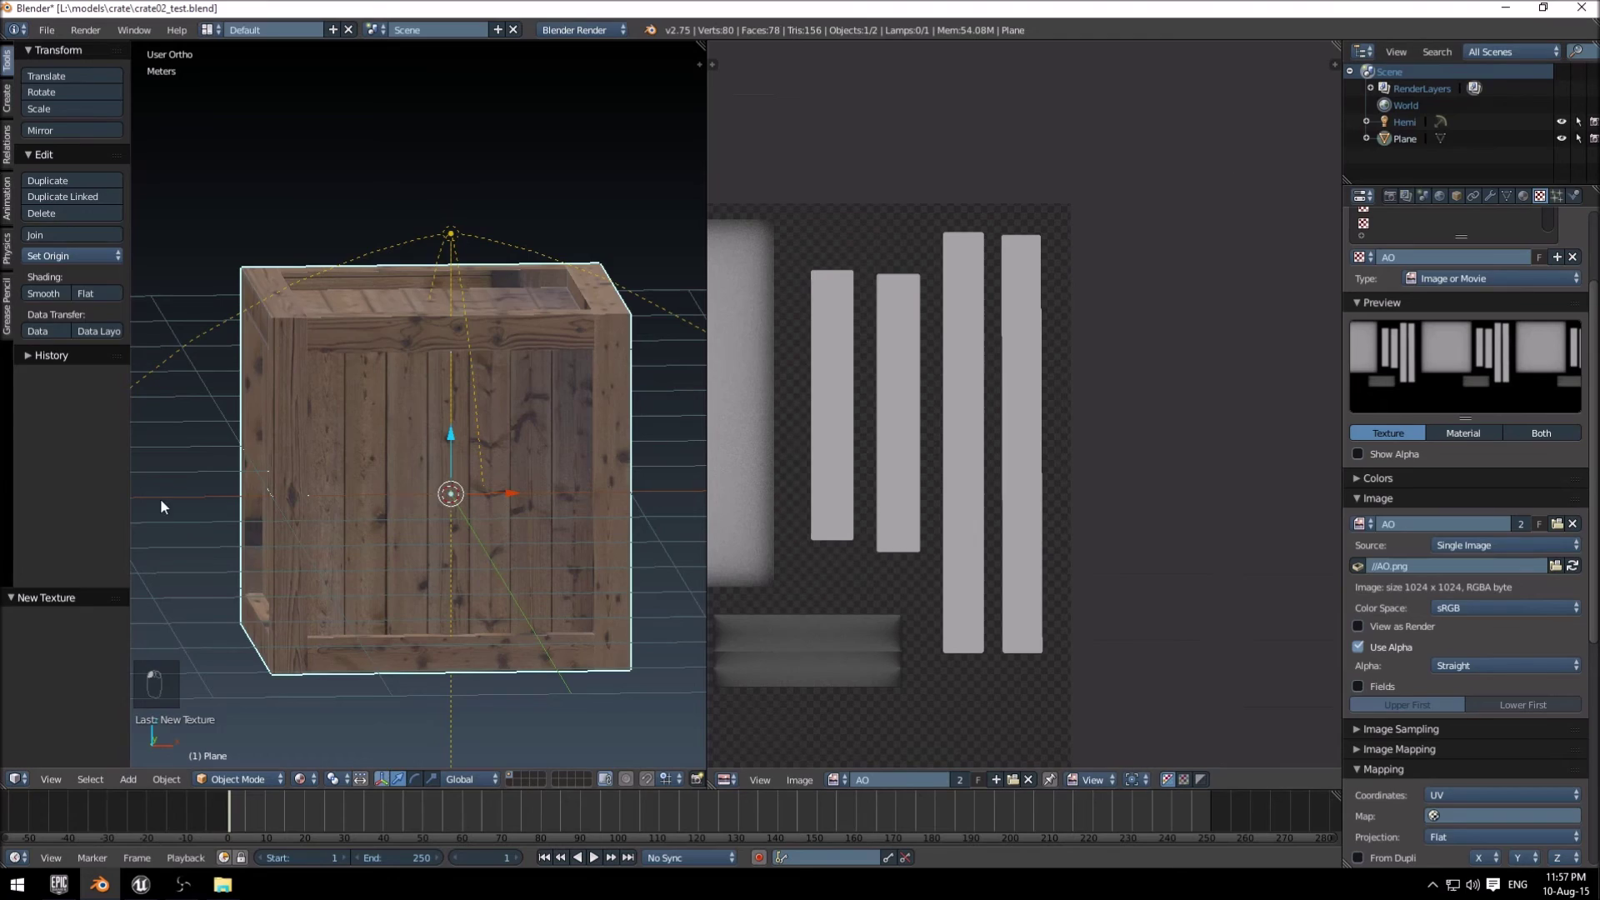
Switch to the Unreal Editor and import crate02_test.fbx into test_models with materials and textures.
{"action": "left_click", "coordinate": [141, 884]}
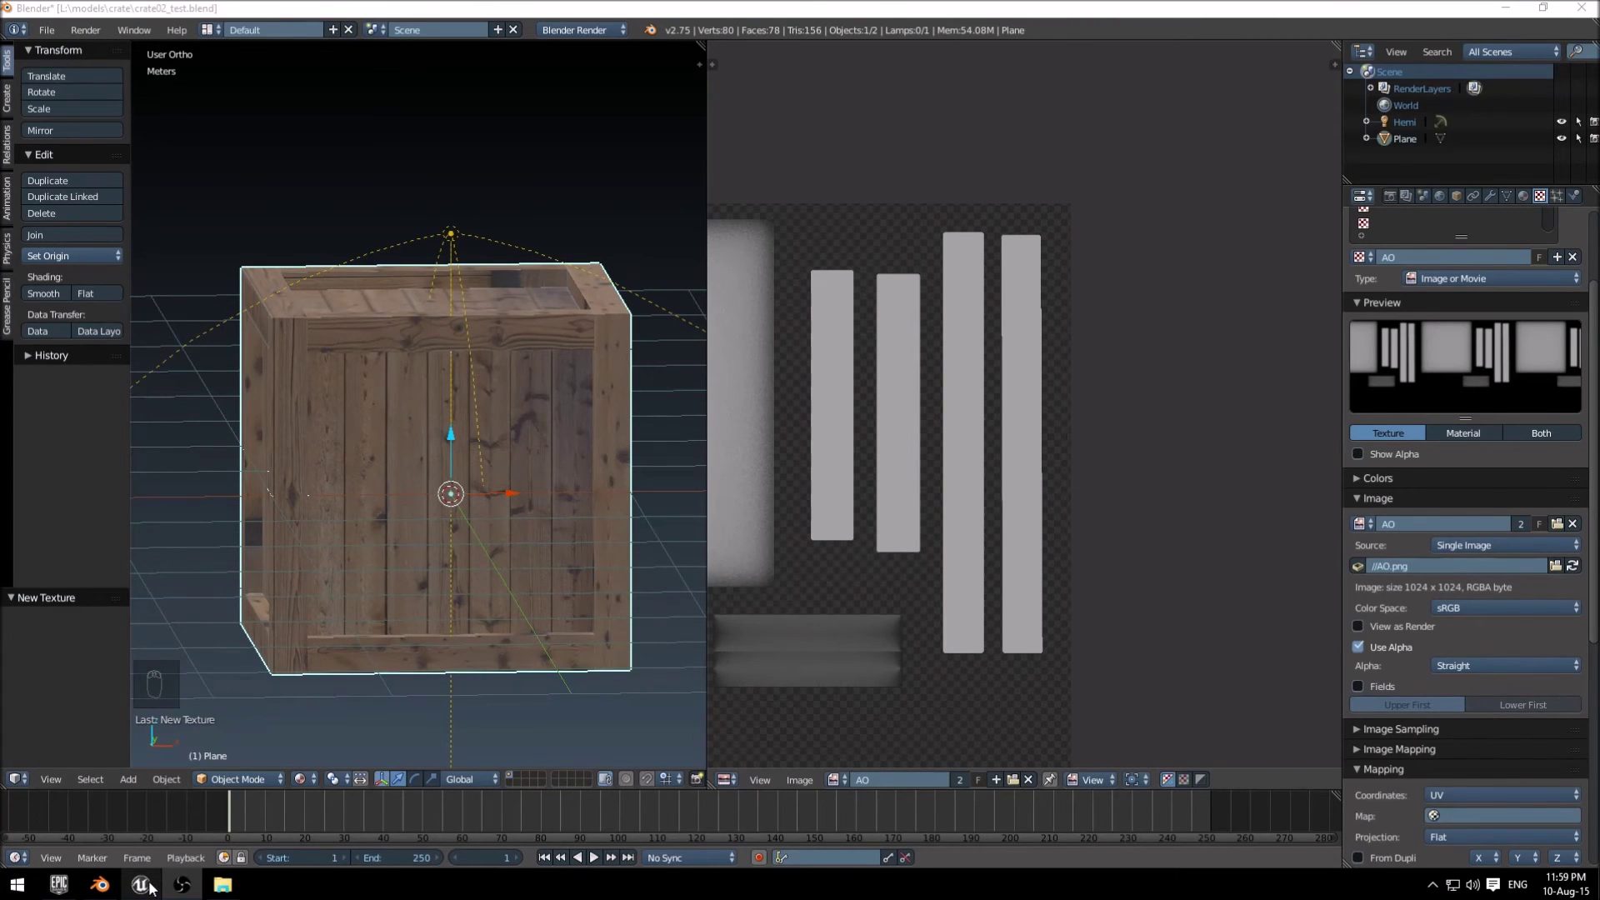
{"action": "left_click", "coordinate": [157, 891]}
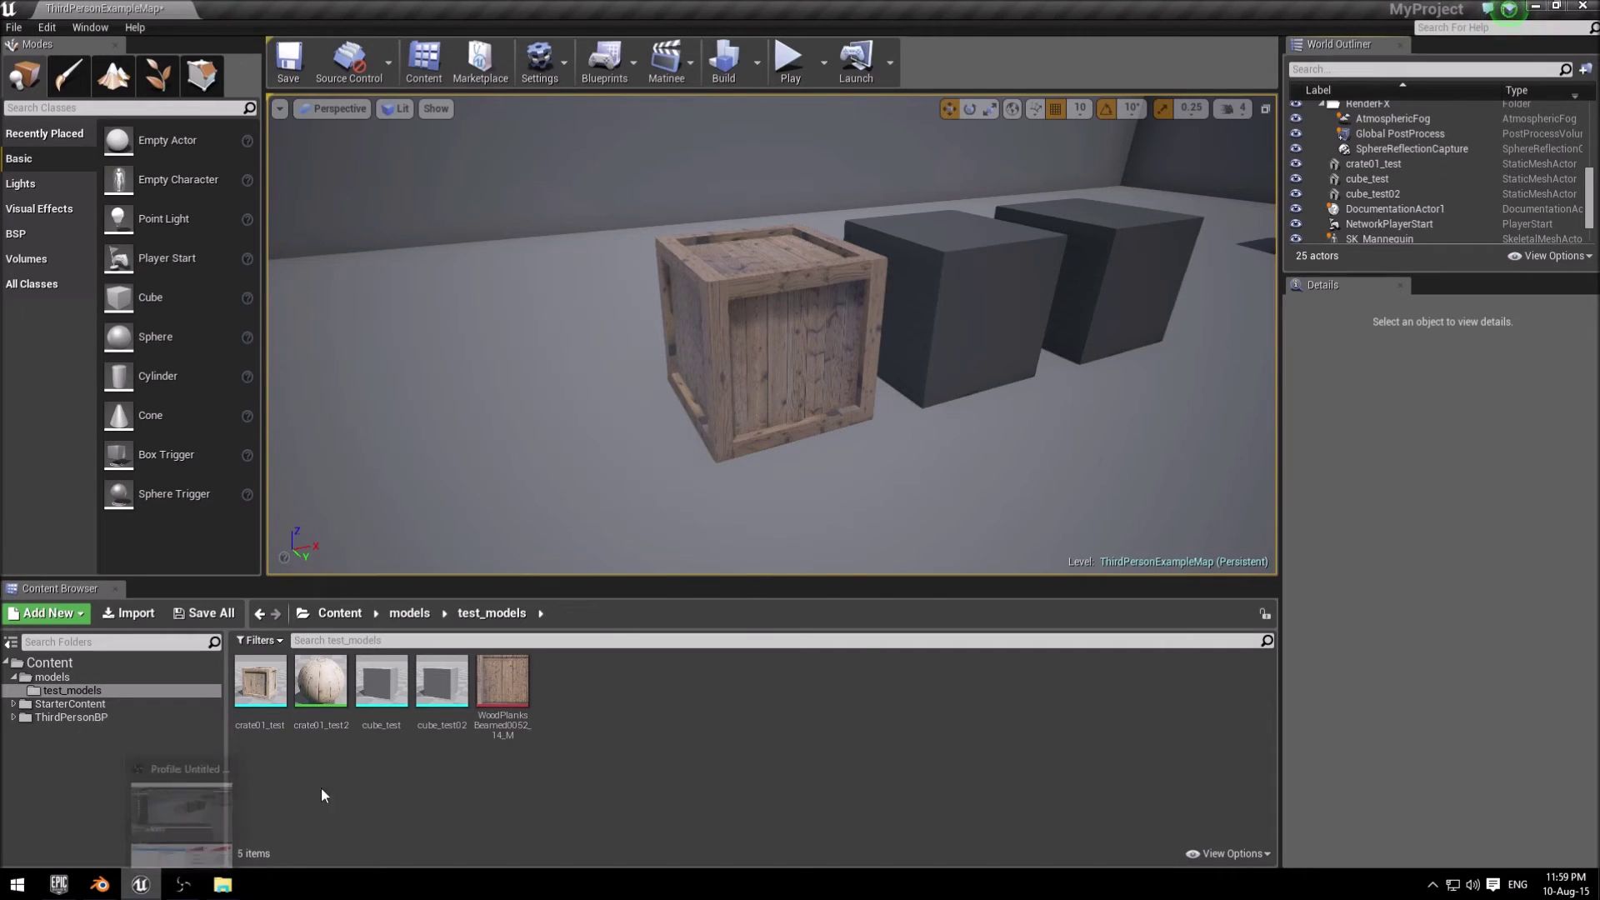
{"action": "left_click", "coordinate": [131, 614]}
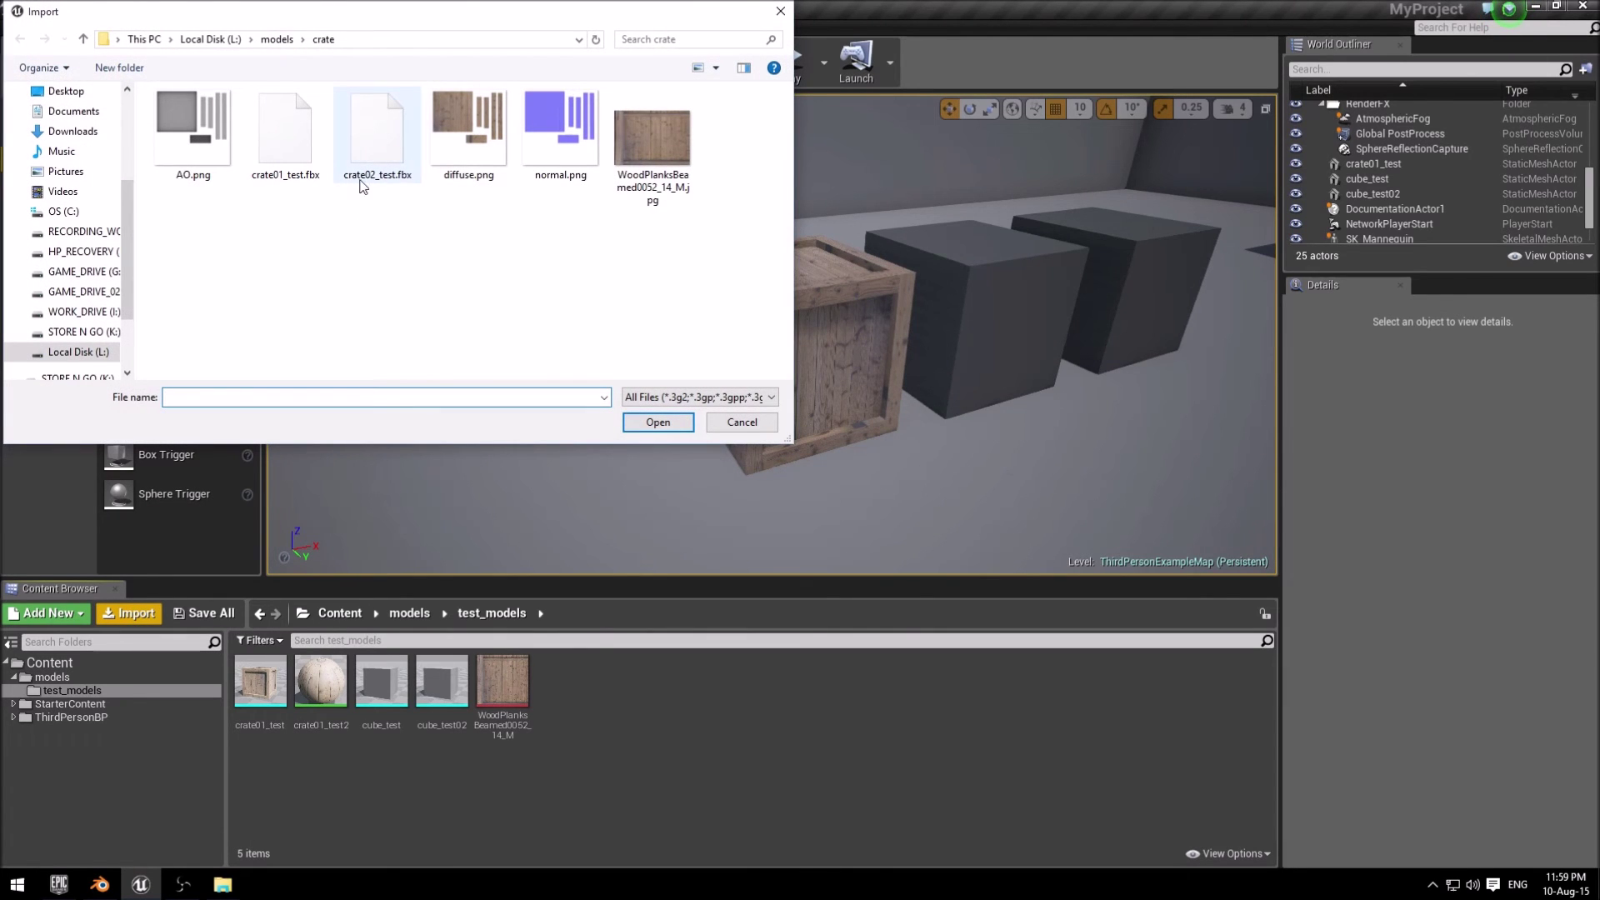
{"action": "double_click", "coordinate": [398, 189]}
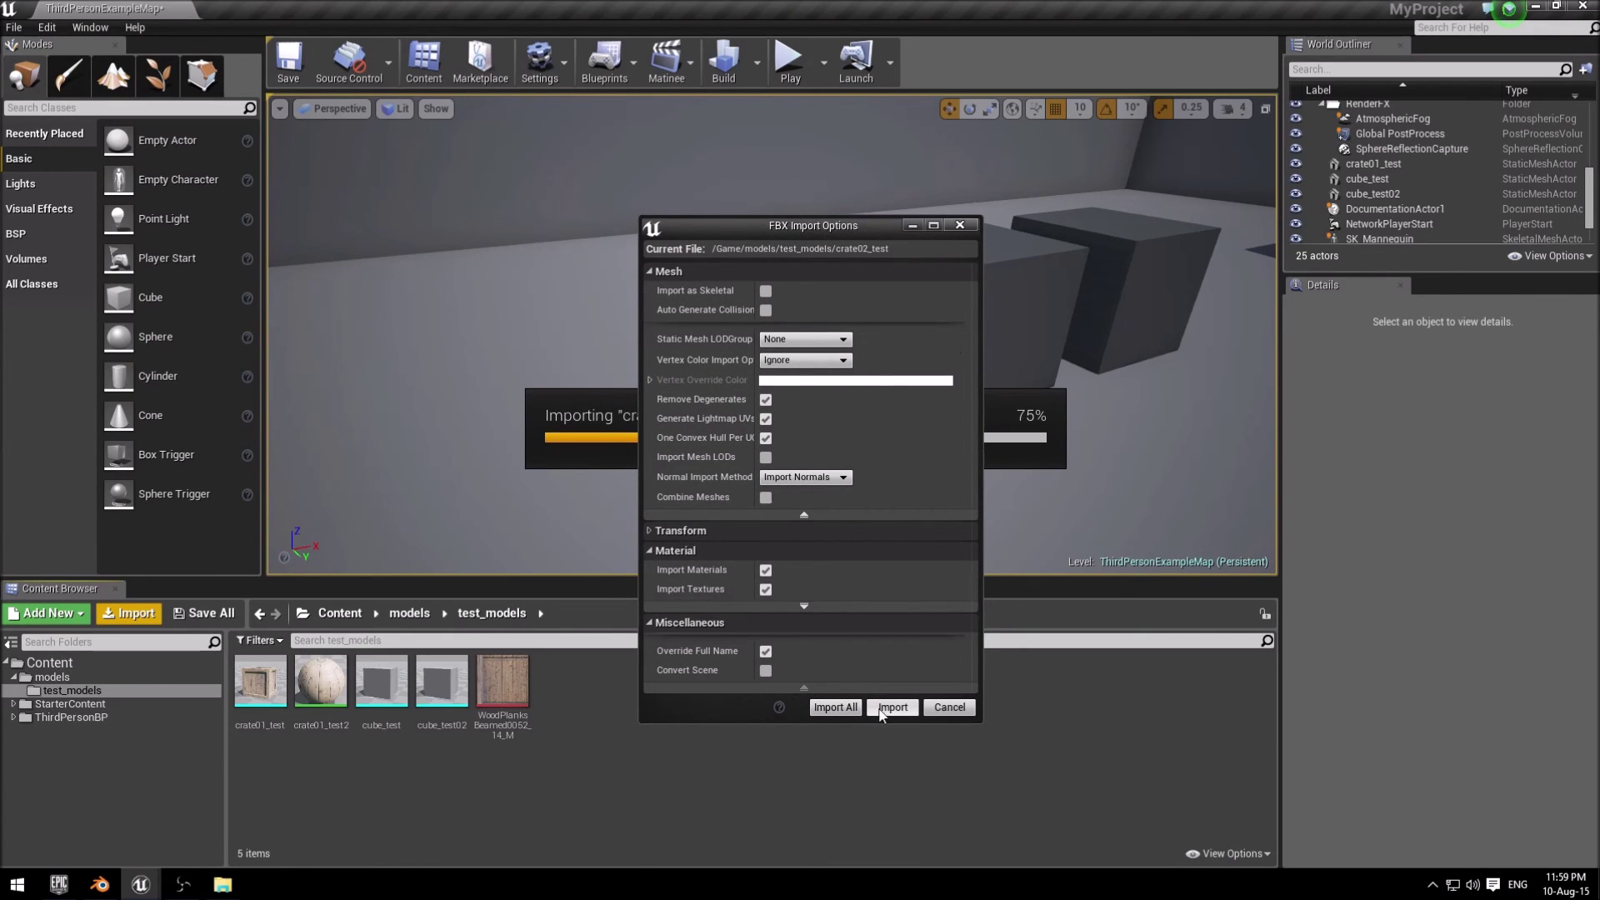
{"action": "left_click", "coordinate": [890, 707]}
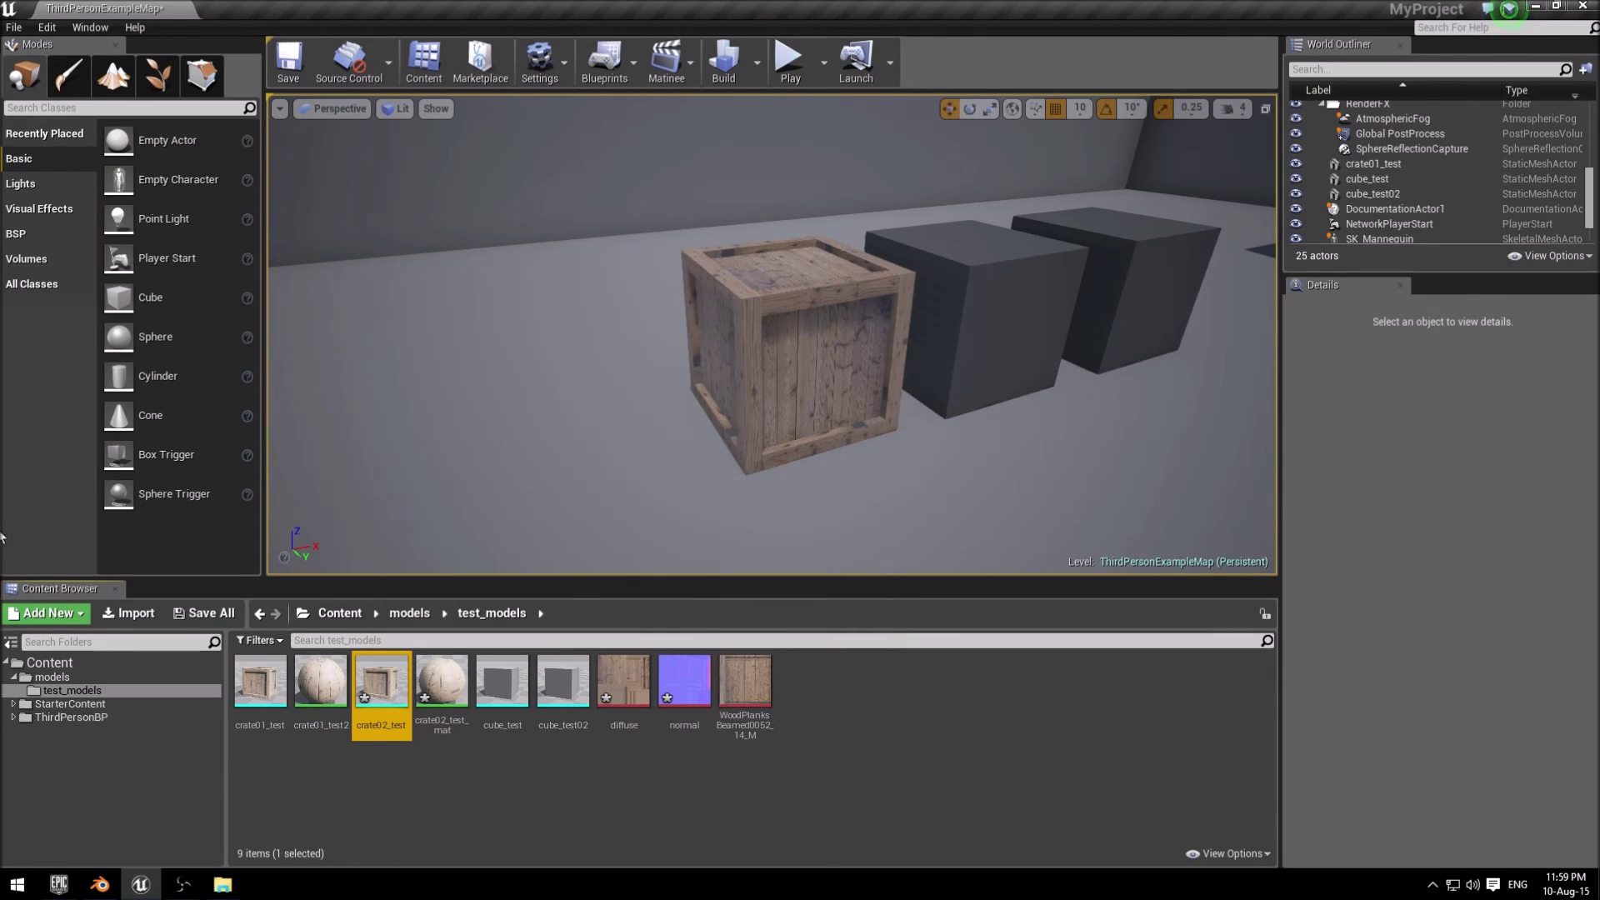
Import AO.png into test_models and open crate02_test_mat in the material editor.
{"action": "left_click", "coordinate": [134, 620]}
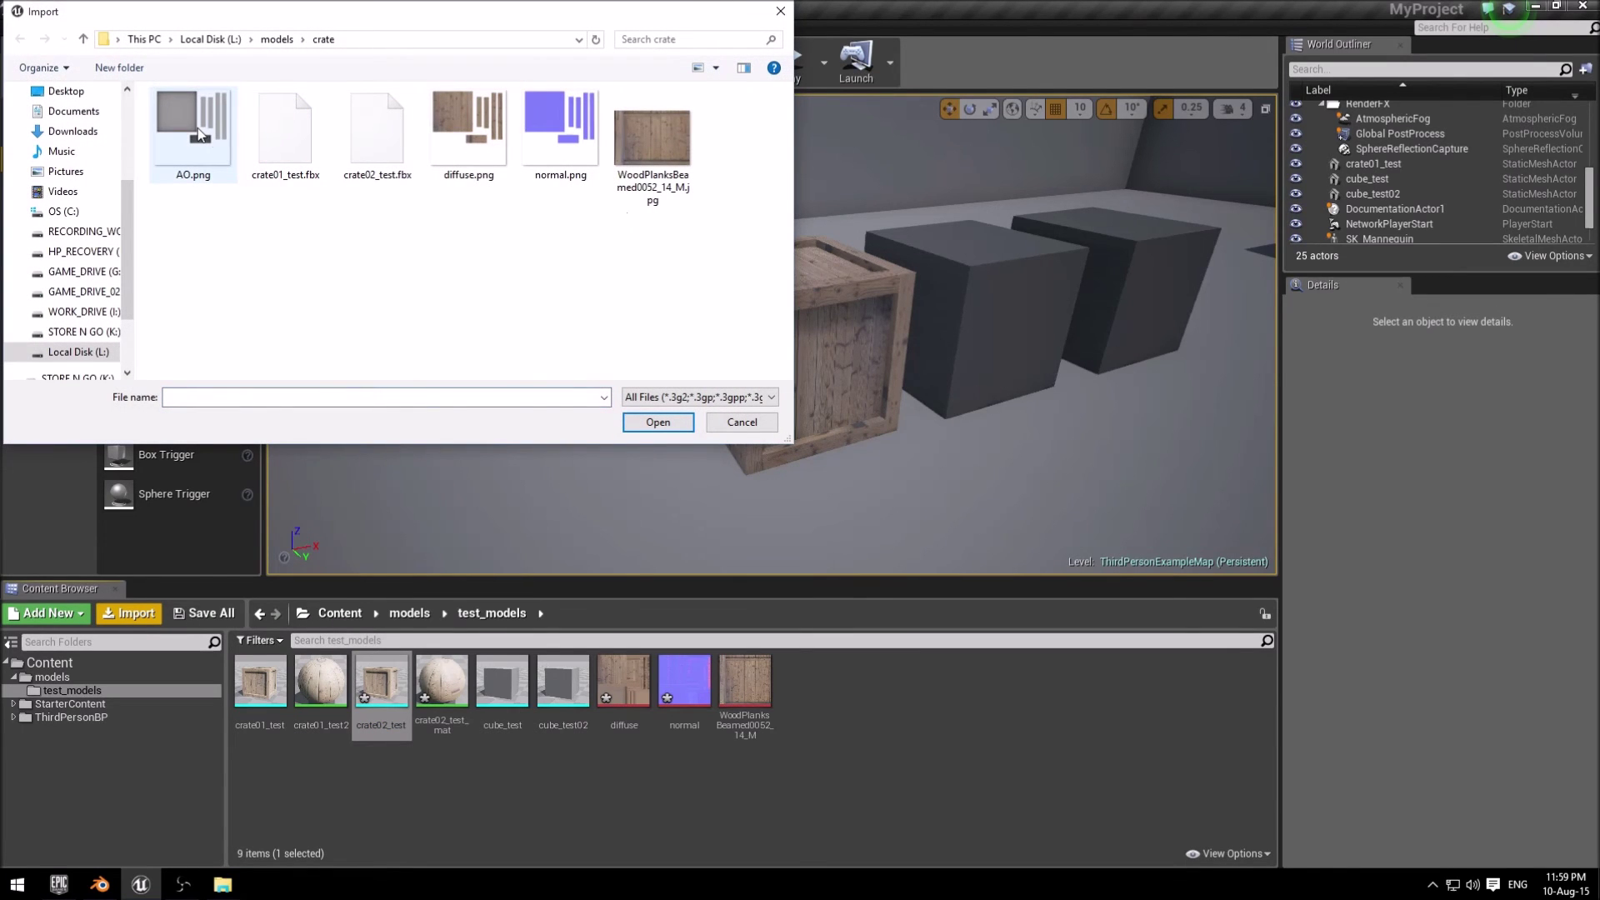
{"action": "double_click", "coordinate": [197, 129]}
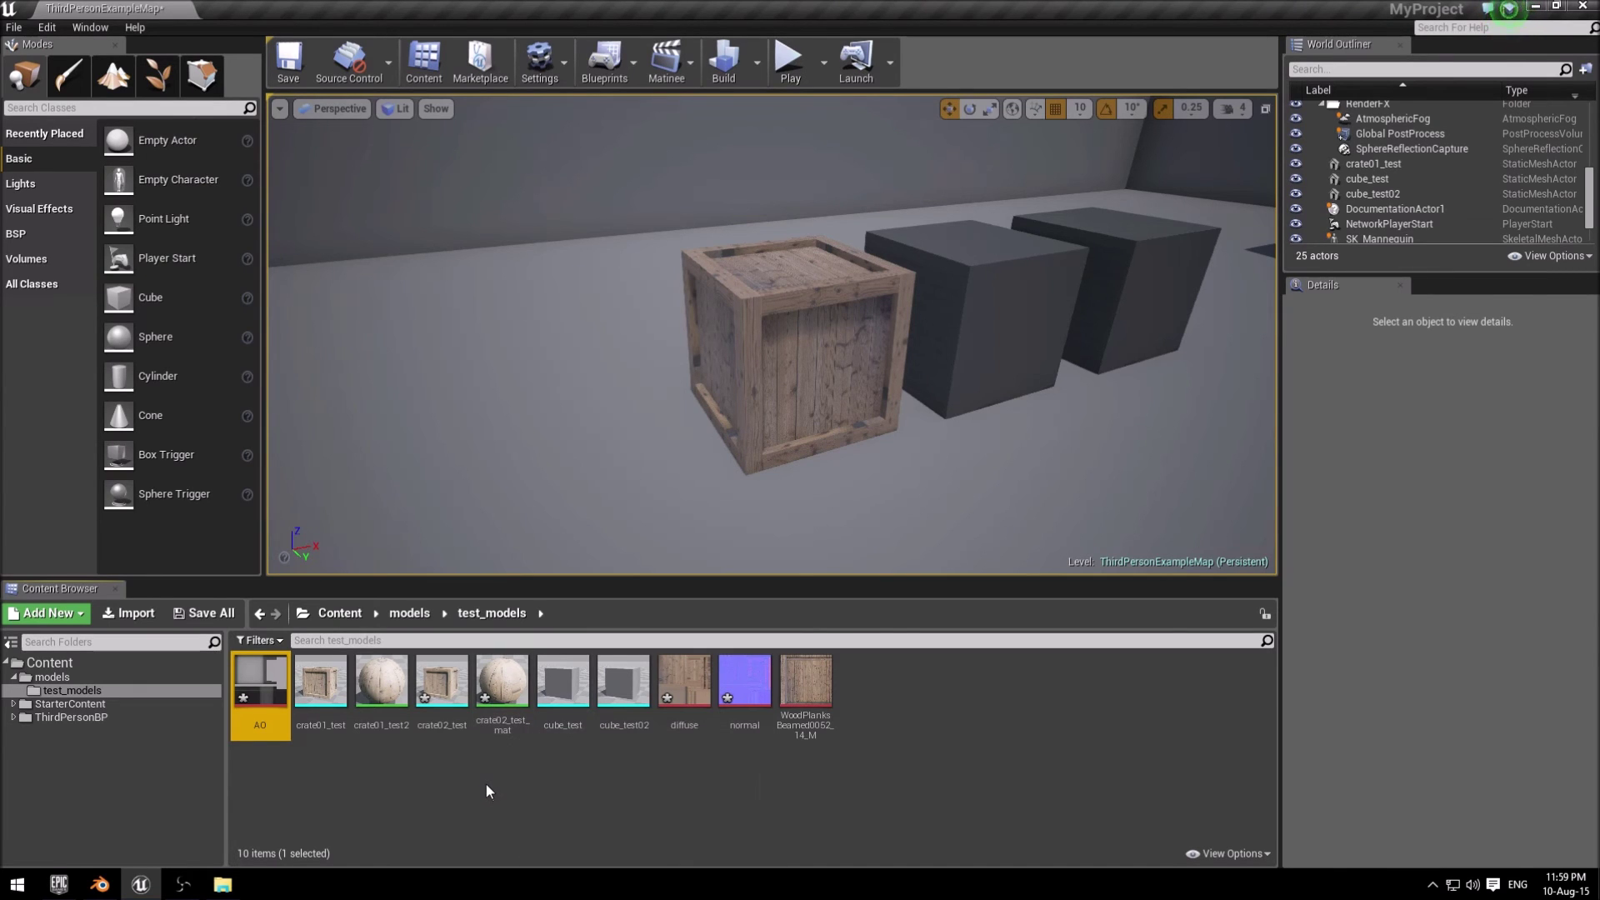
{"action": "double_click", "coordinate": [494, 724]}
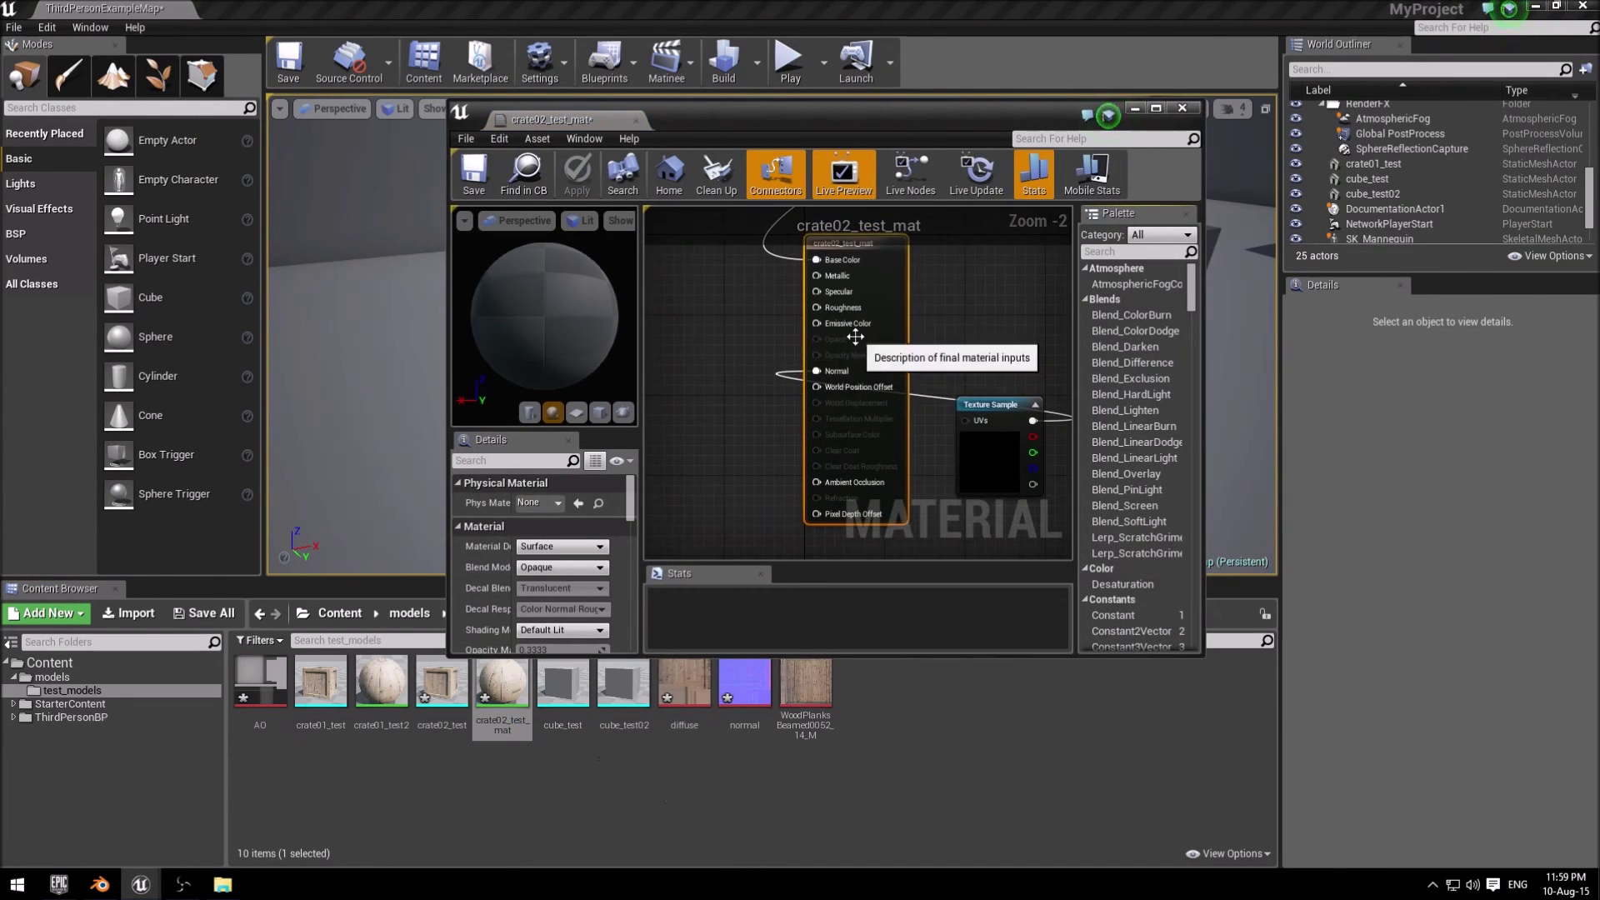
Maximize the material editor and rearrange the diffuse, normal-map and output nodes.
{"action": "scroll", "coordinate": [936, 403], "scroll_direction": "down", "scroll_amount": 2}
{"action": "right_click", "coordinate": [928, 382]}
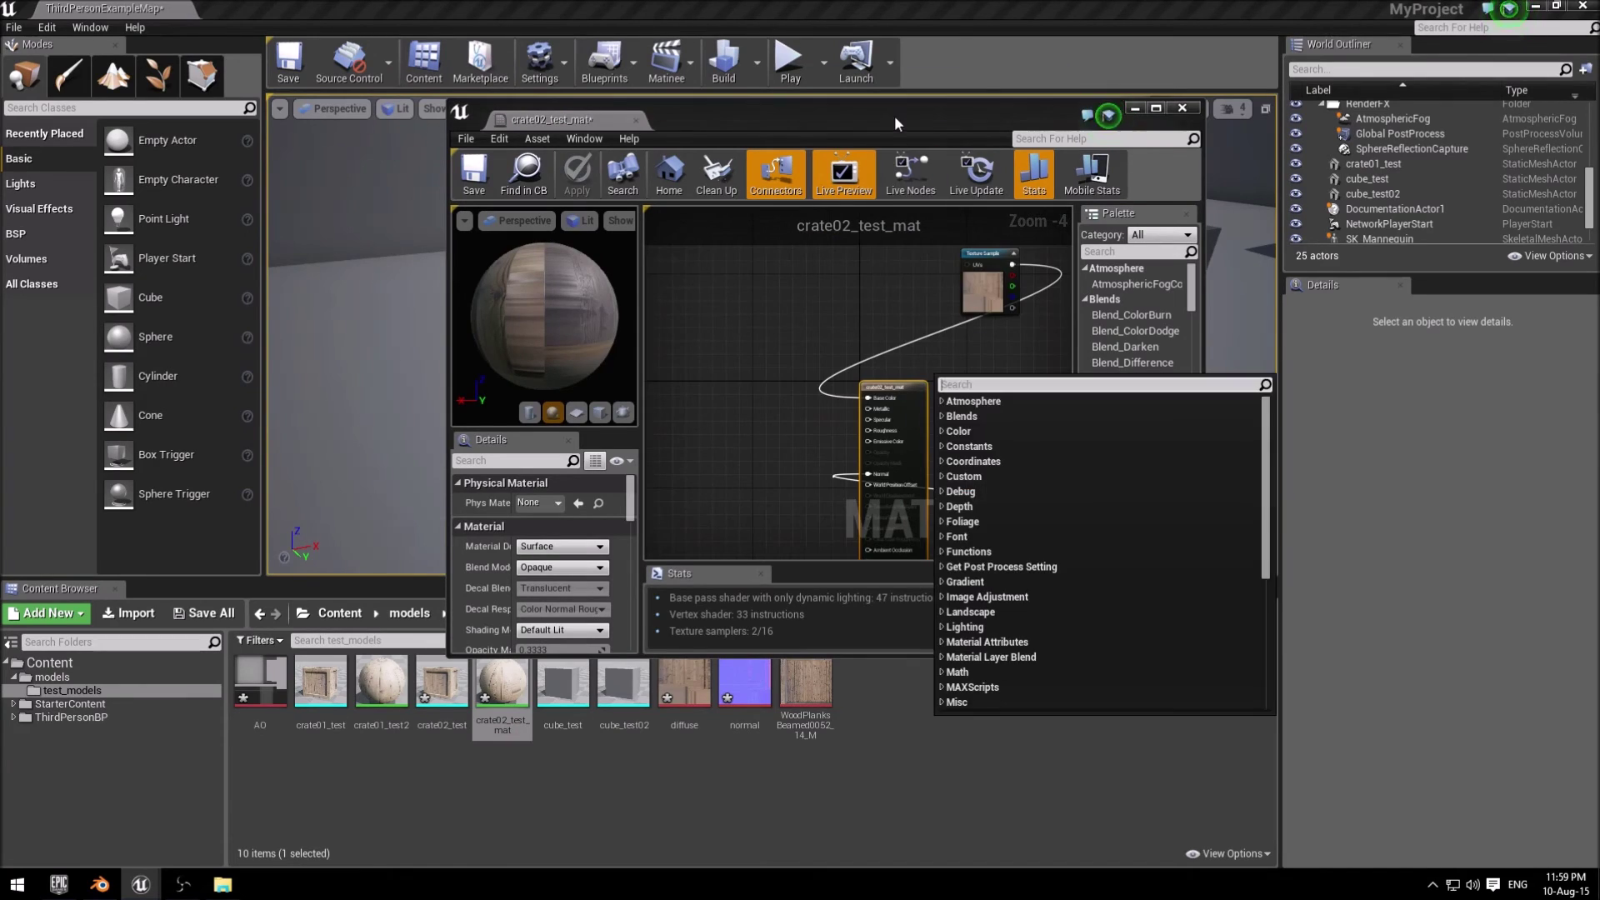
{"action": "double_click", "coordinate": [893, 115]}
{"action": "scroll", "coordinate": [931, 379], "scroll_direction": "up", "scroll_amount": 3}
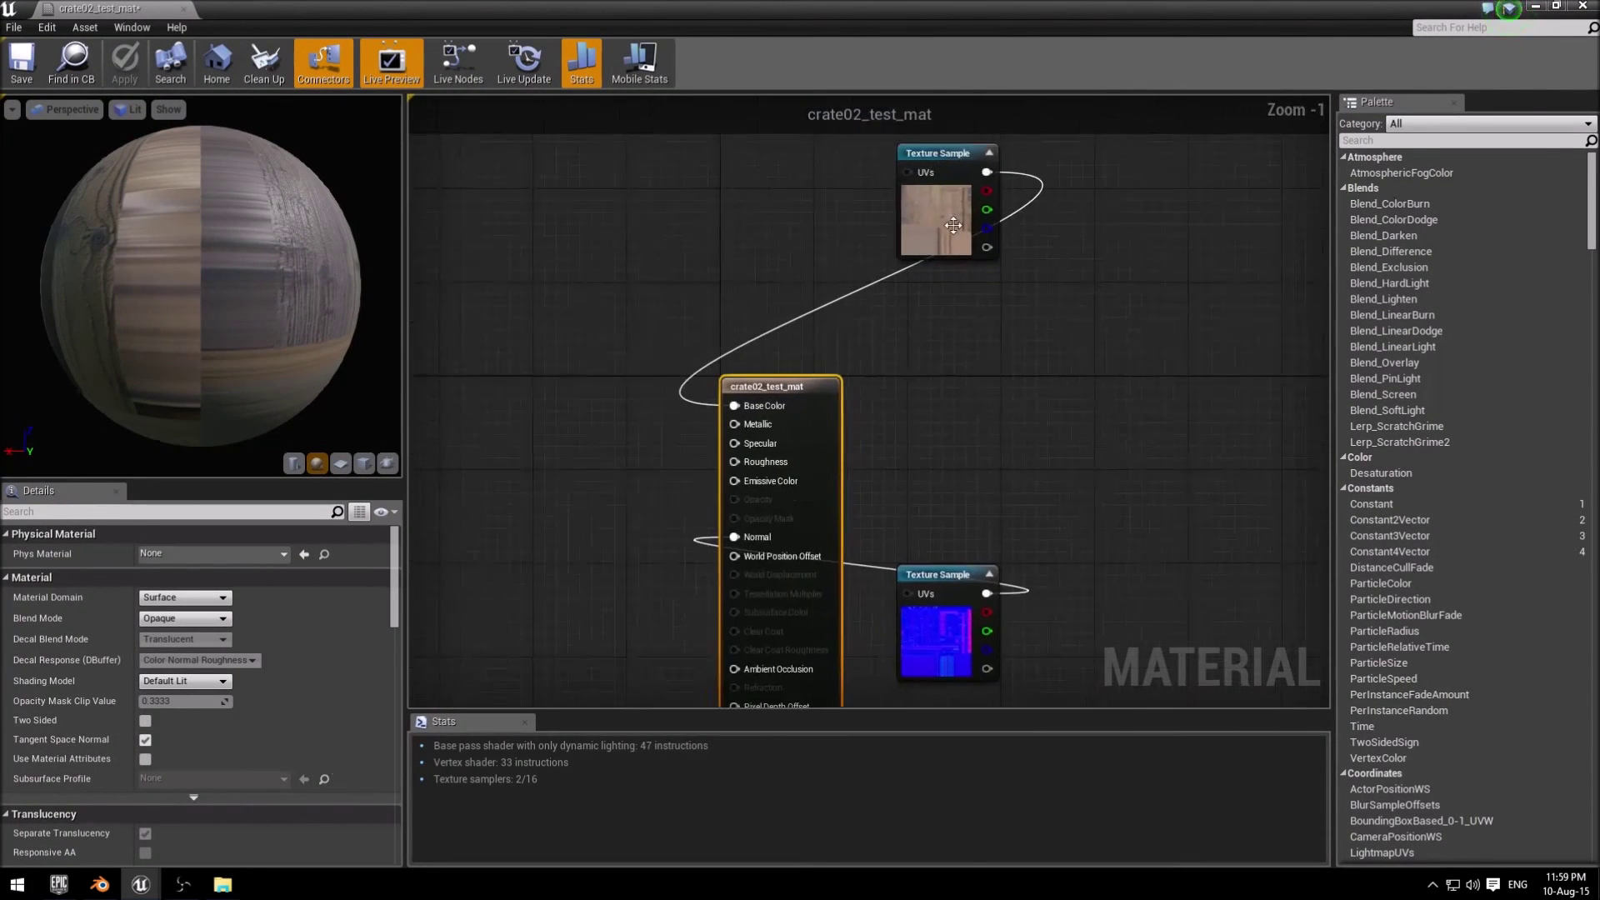
{"action": "left_click_drag", "start_coordinate": [900, 167], "coordinate": [654, 341]}
{"action": "right_click_drag", "start_coordinate": [833, 541], "coordinate": [833, 363]}
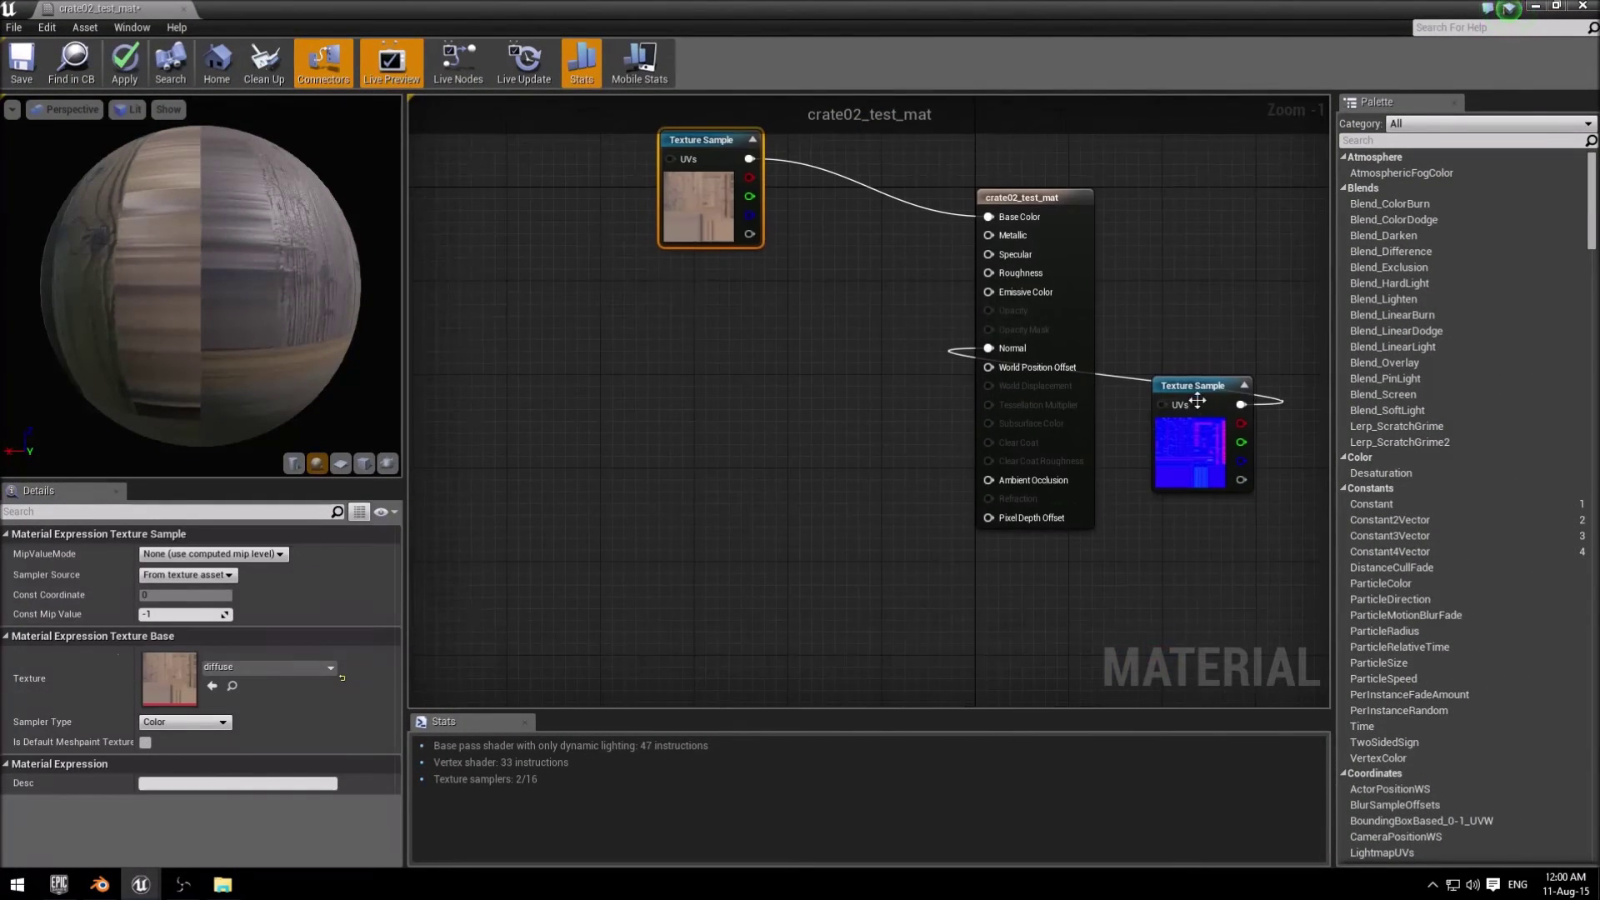
{"action": "left_click_drag", "start_coordinate": [1183, 383], "coordinate": [714, 385]}
{"action": "double_click", "coordinate": [807, 17]}
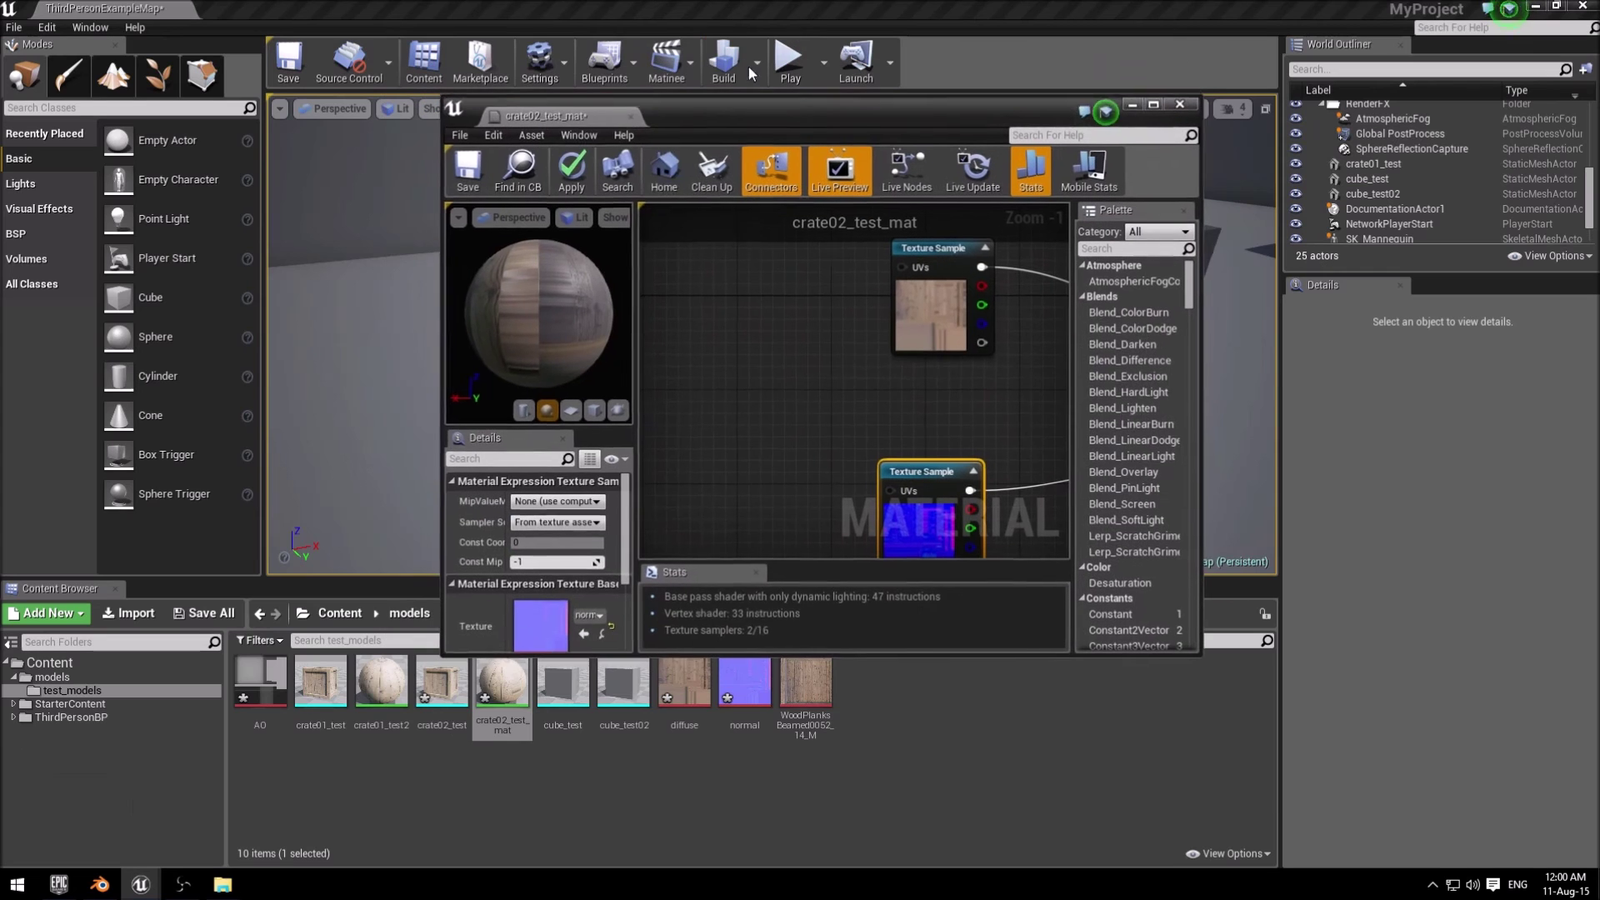
Add the AO texture node, wire it into Ambient Occlusion, and save the material.
{"action": "left_click_drag", "start_coordinate": [260, 683], "coordinate": [754, 468]}
{"action": "double_click", "coordinate": [857, 113]}
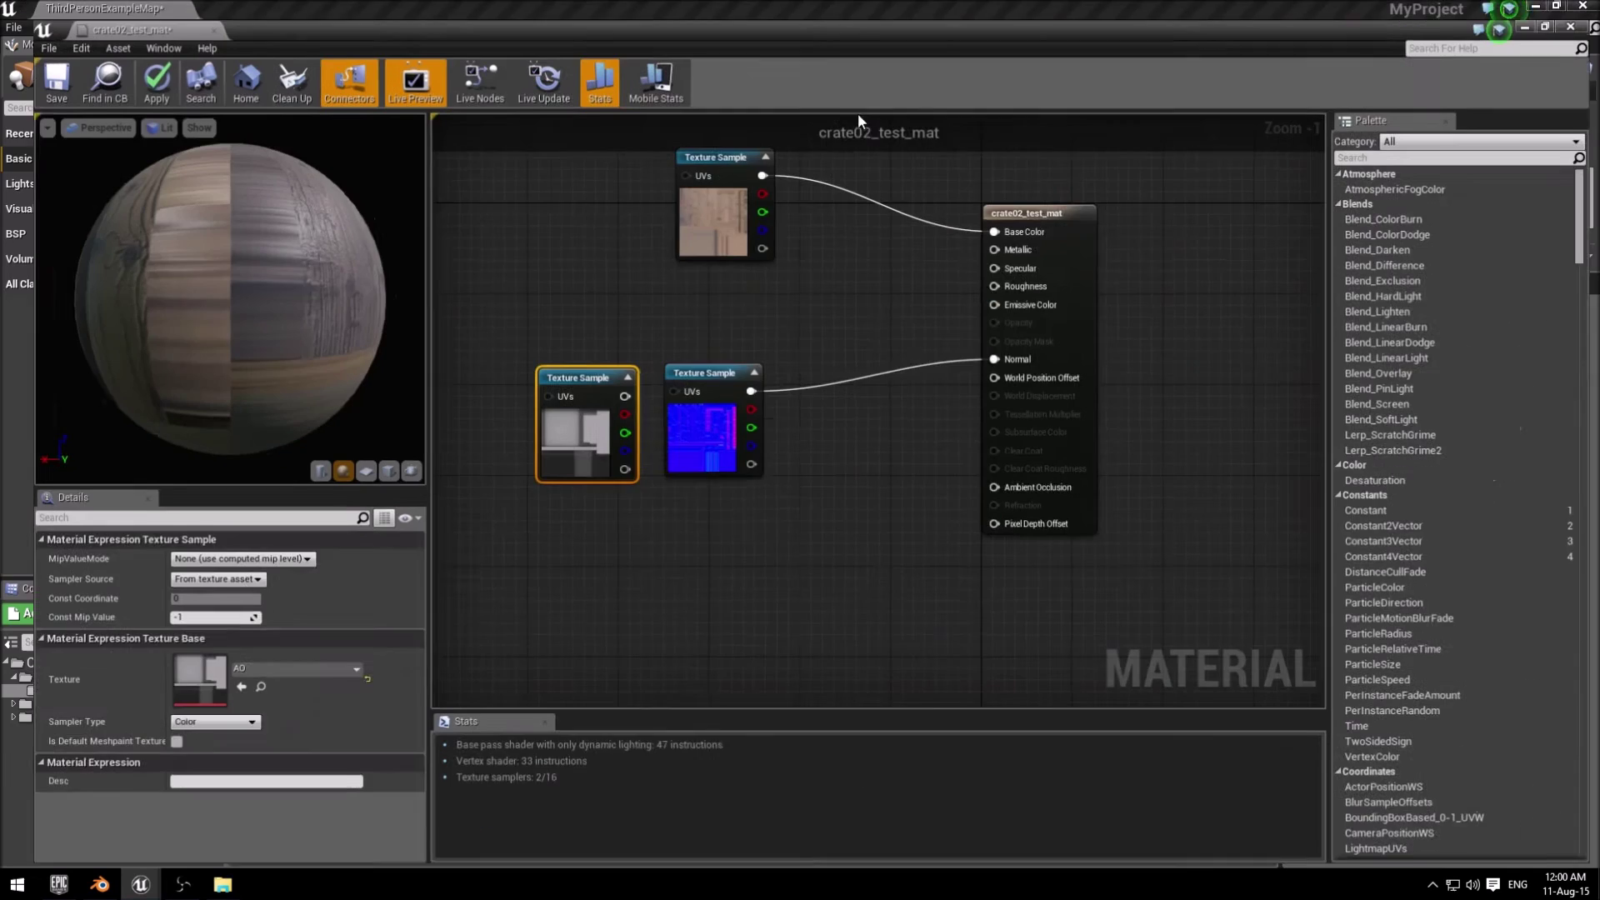
{"action": "left_click_drag", "start_coordinate": [744, 409], "coordinate": [756, 327]}
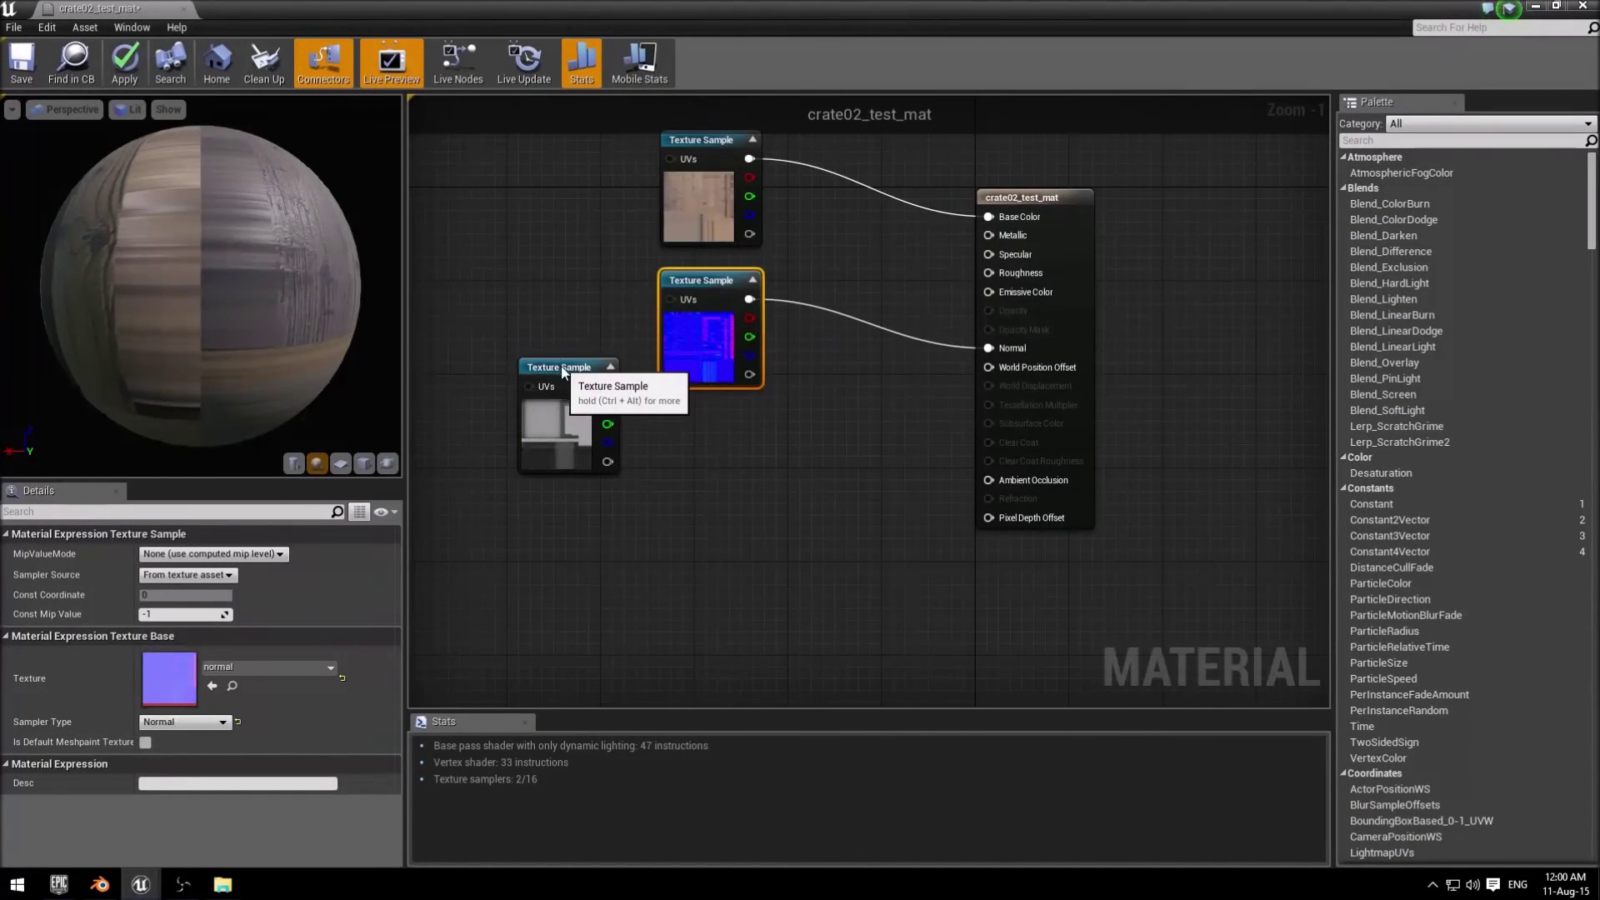
{"action": "left_click_drag", "start_coordinate": [561, 367], "coordinate": [988, 480]}
{"action": "left_click_drag", "start_coordinate": [635, 454], "coordinate": [729, 442]}
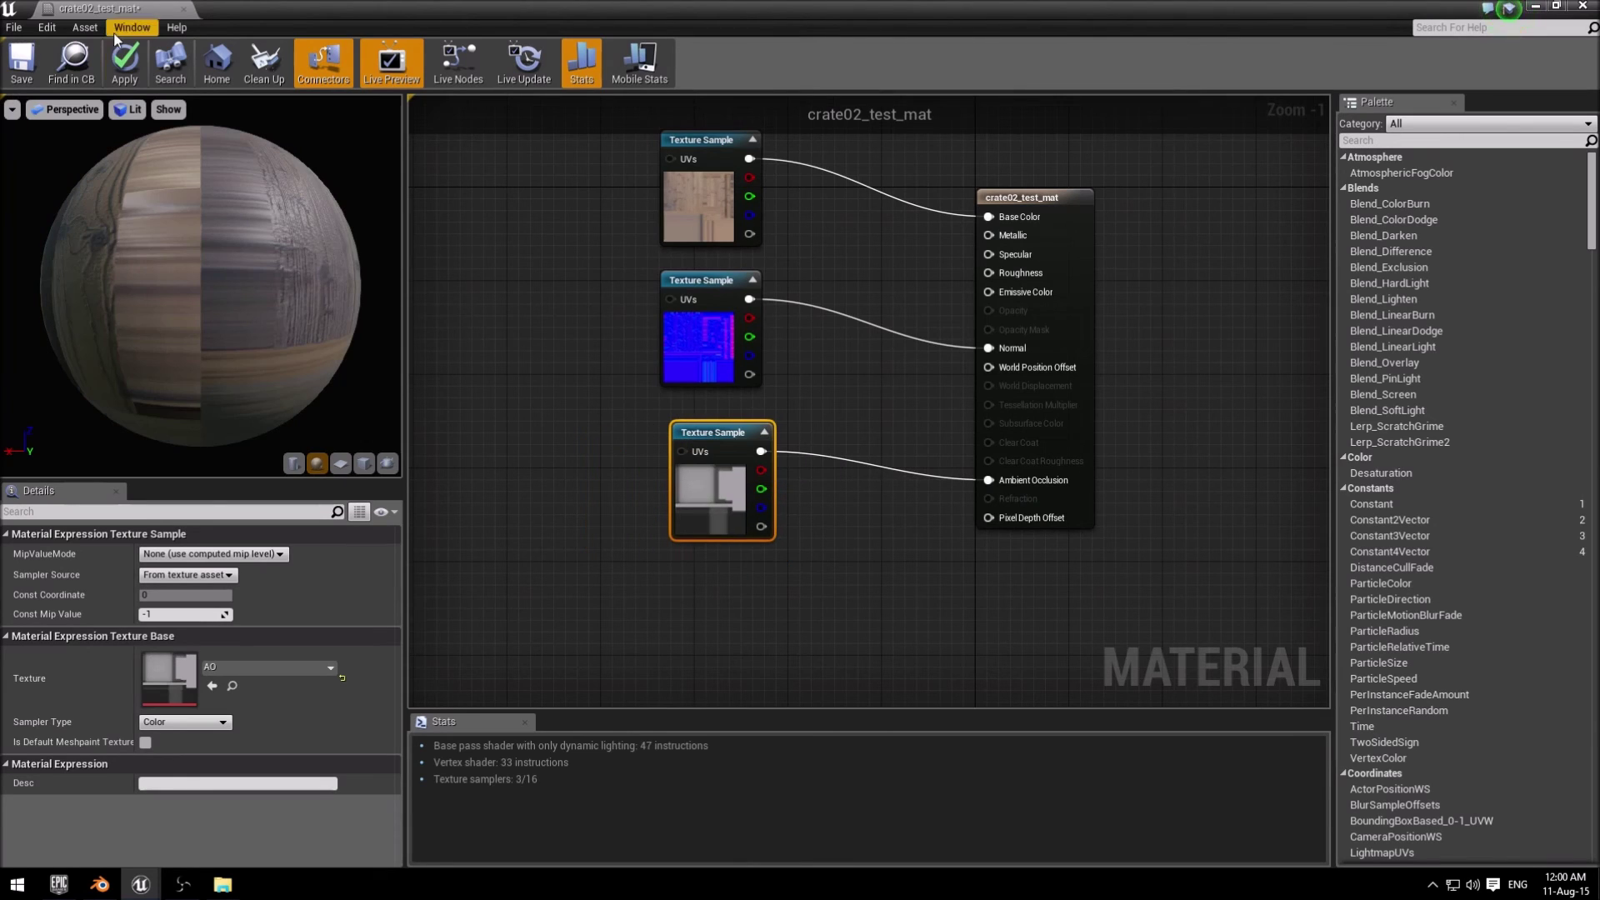
{"action": "left_click", "coordinate": [31, 69]}
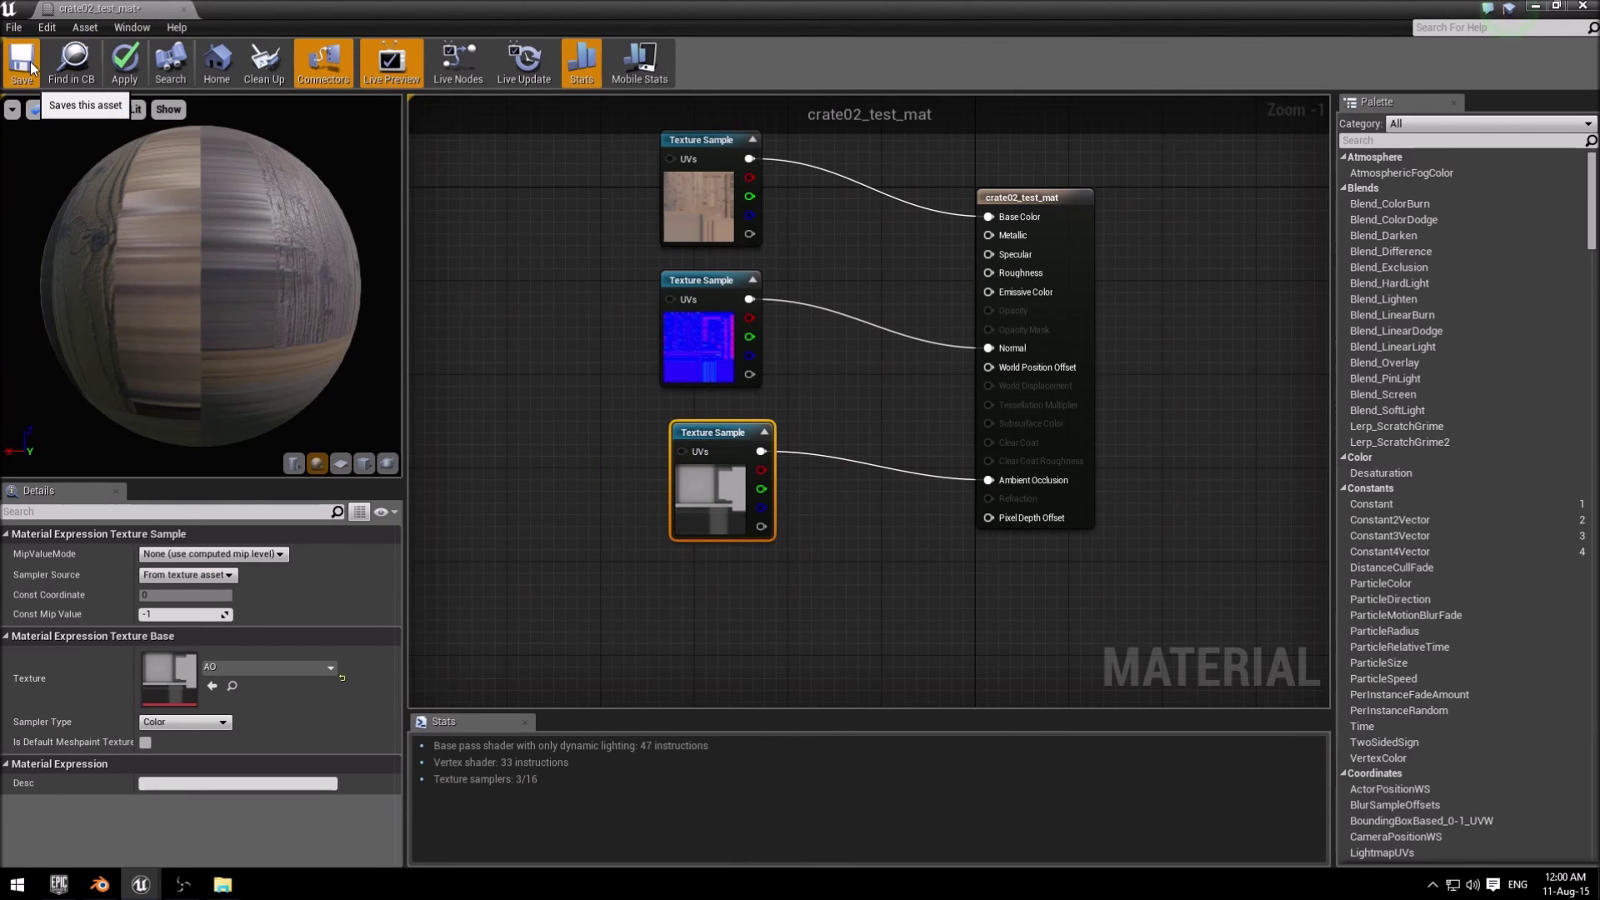
{"action": "left_click", "coordinate": [184, 10]}
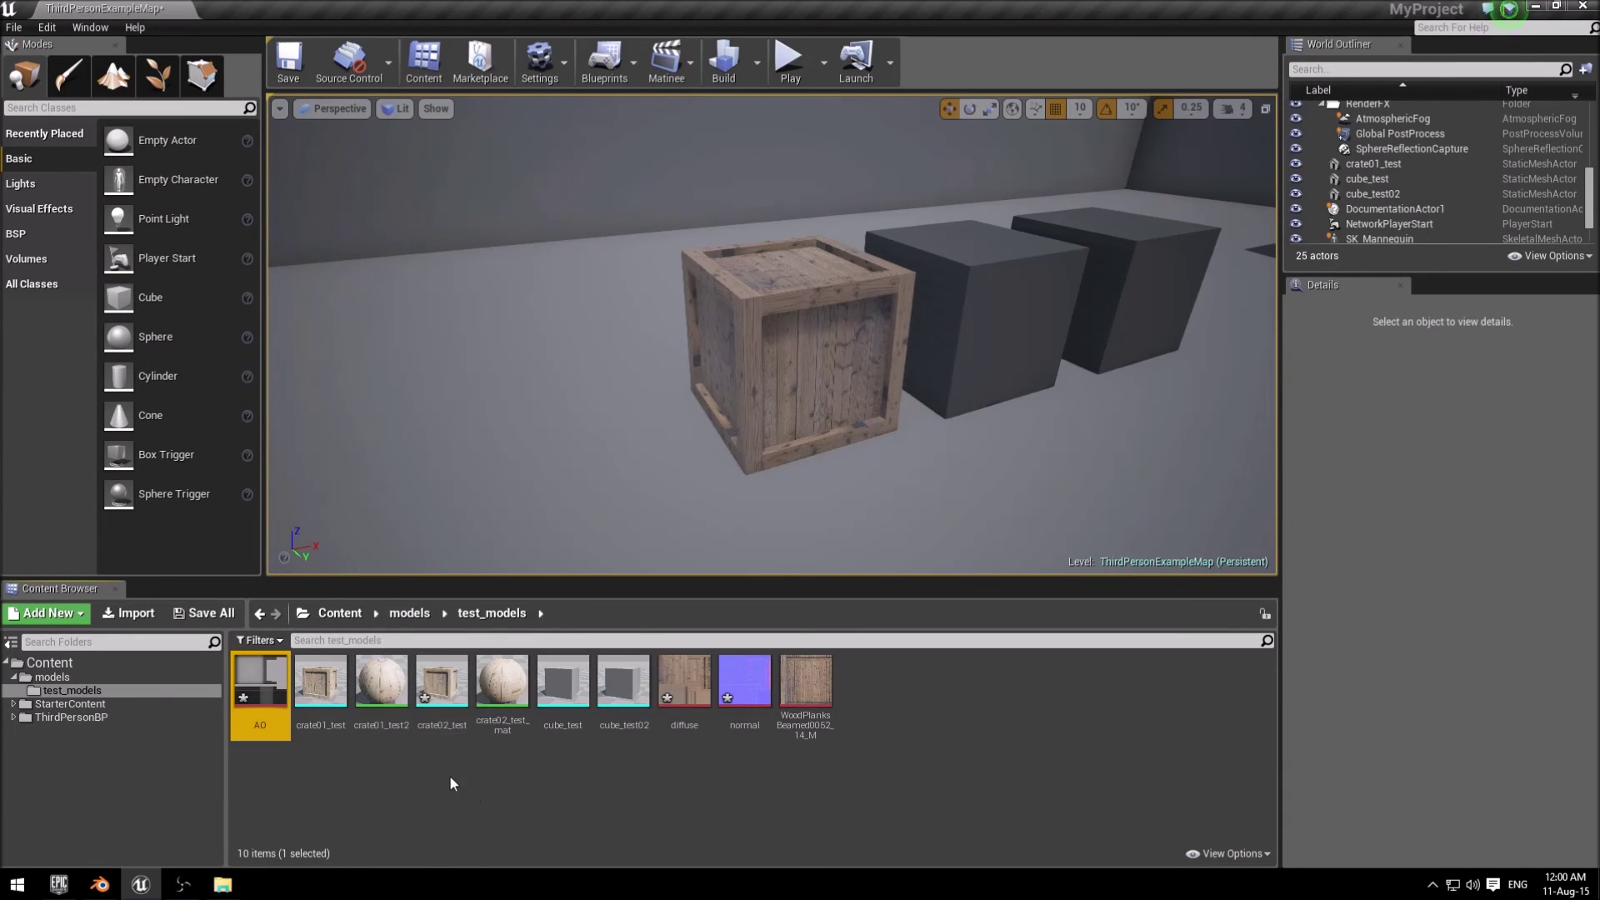
Place crate02_test left of the existing crate and raise it to Z 230.
{"action": "left_click", "coordinate": [441, 683]}
{"action": "left_click_drag", "start_coordinate": [442, 683], "coordinate": [584, 406]}
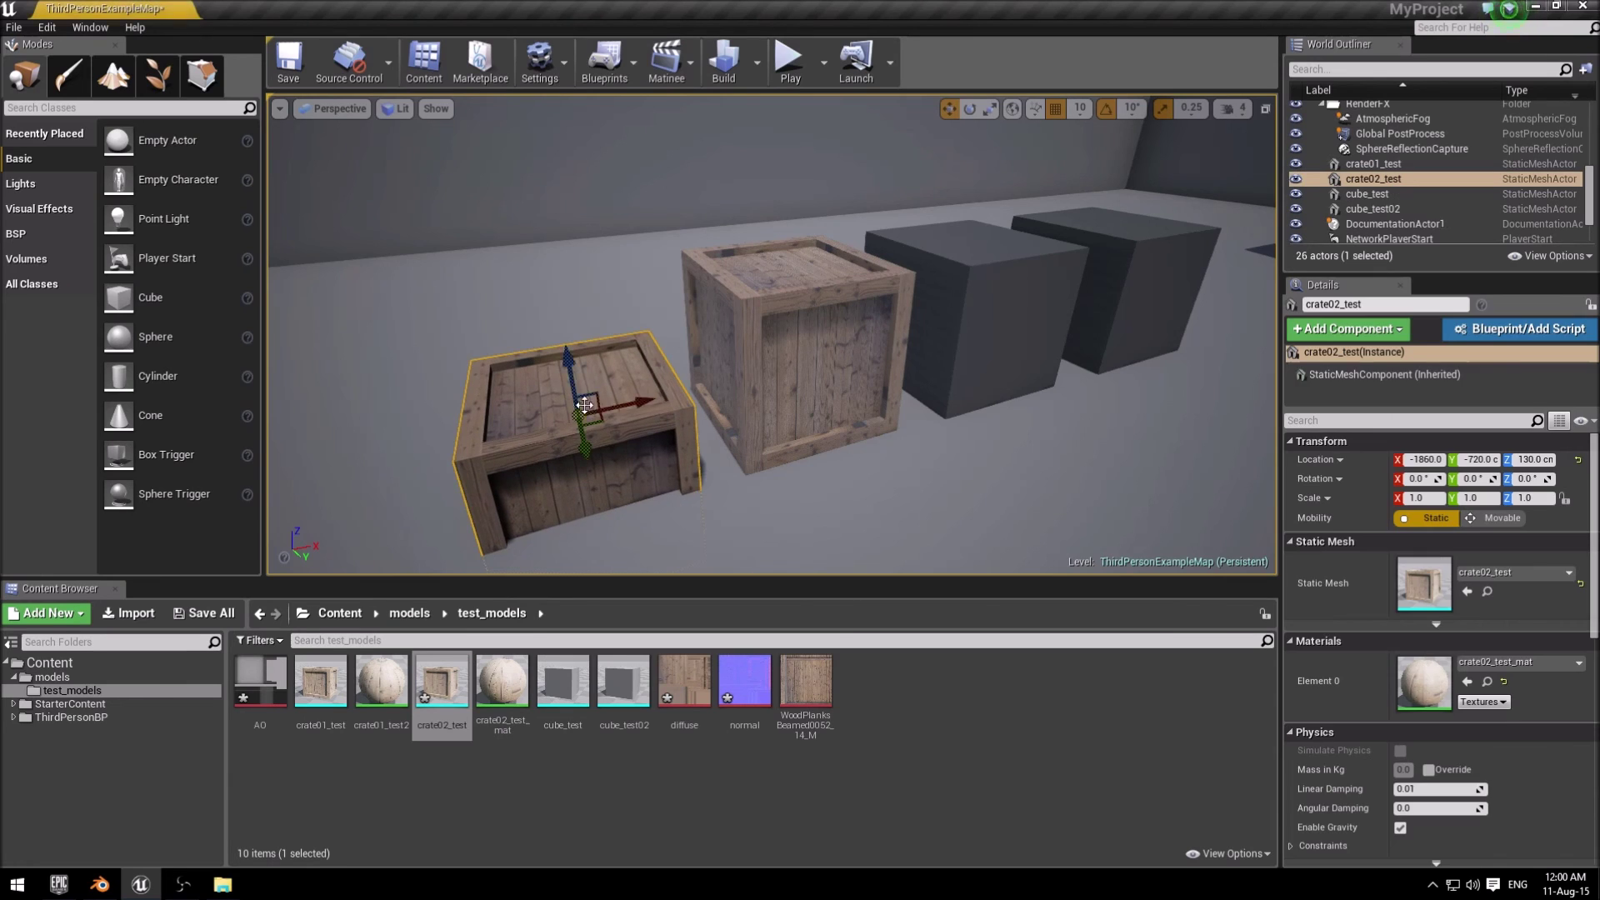
{"action": "left_click_drag", "start_coordinate": [565, 330], "coordinate": [566, 277]}
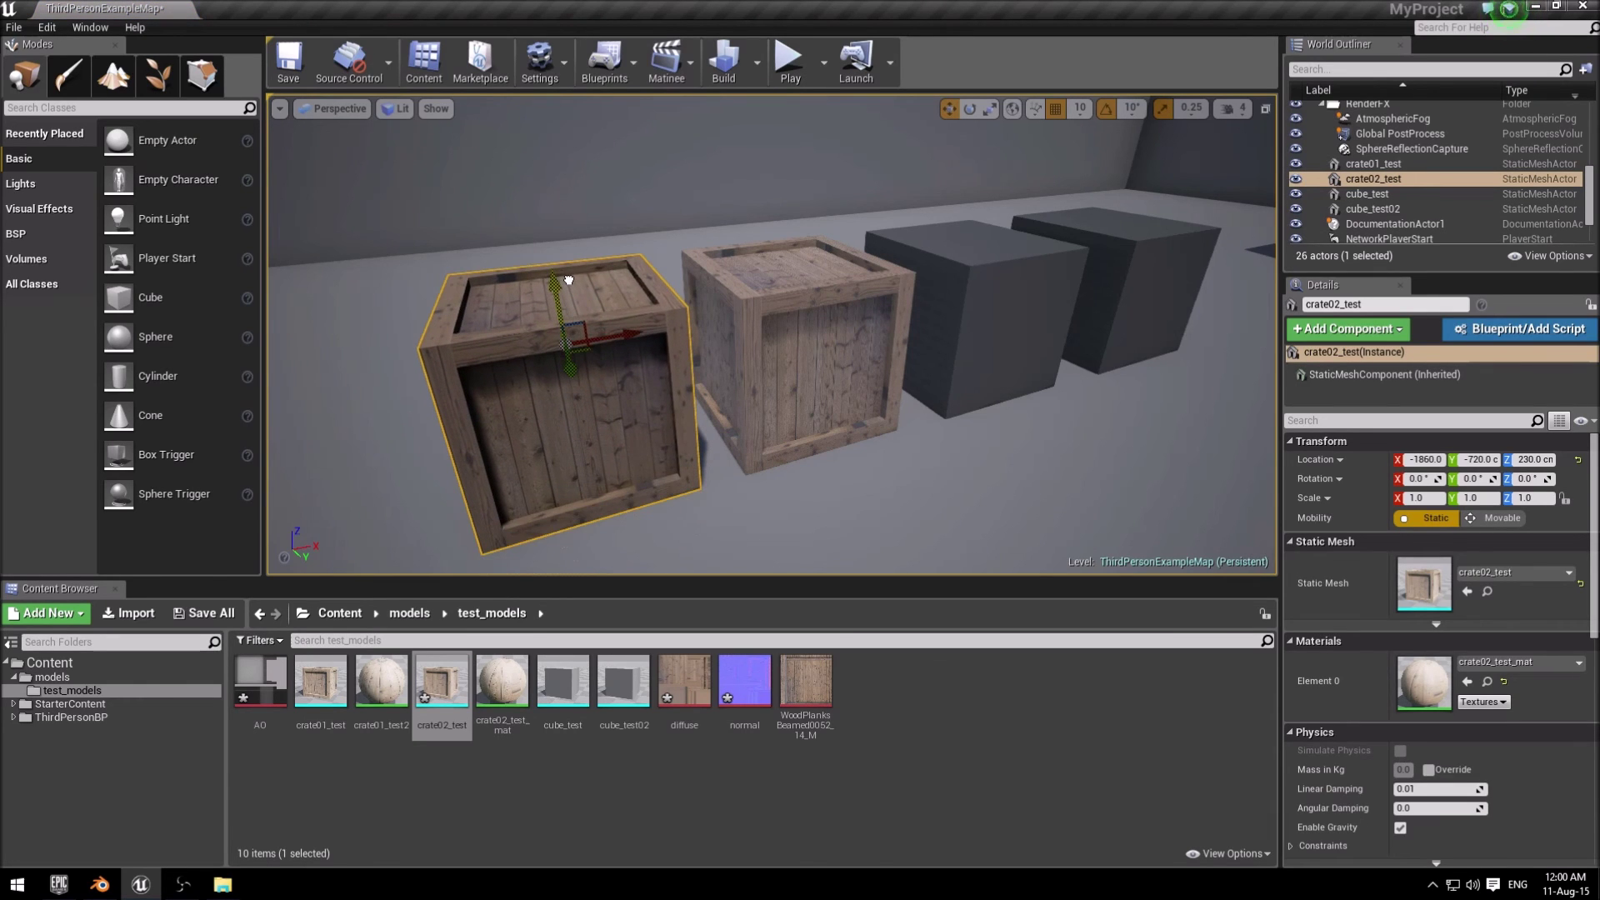
{"action": "right_click_drag", "start_coordinate": [994, 383], "coordinate": [994, 383]}
{"action": "right_click_drag", "start_coordinate": [851, 377], "coordinate": [851, 376]}
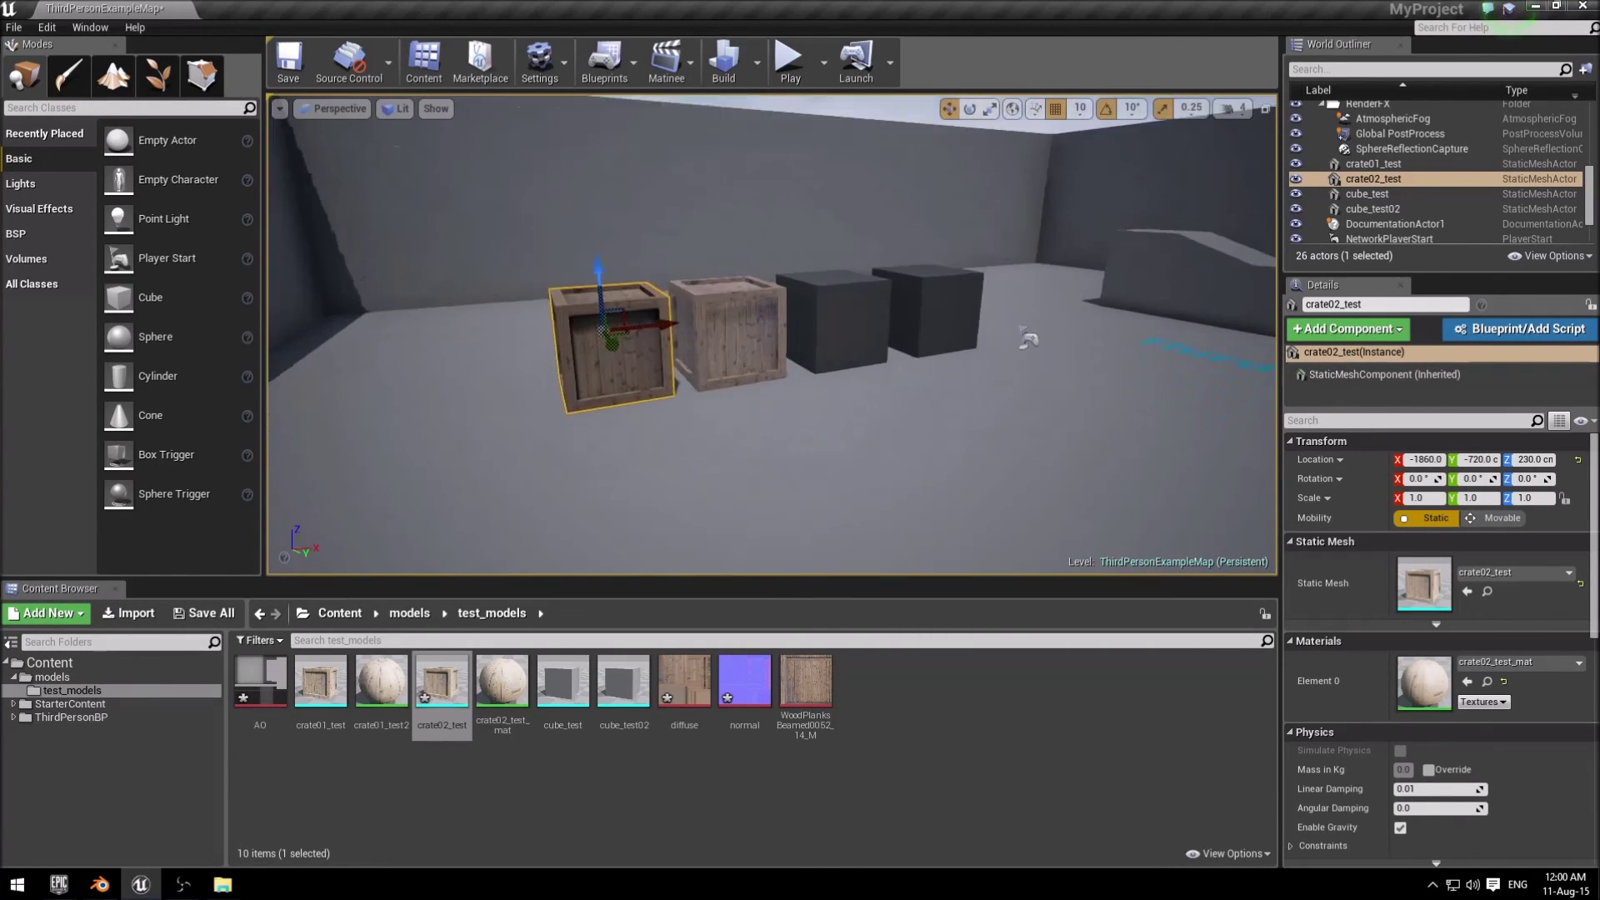
Start Play mode and run the character up to and between the two crates.
{"action": "left_click", "coordinate": [788, 83]}
{"action": "key", "text": "w"}
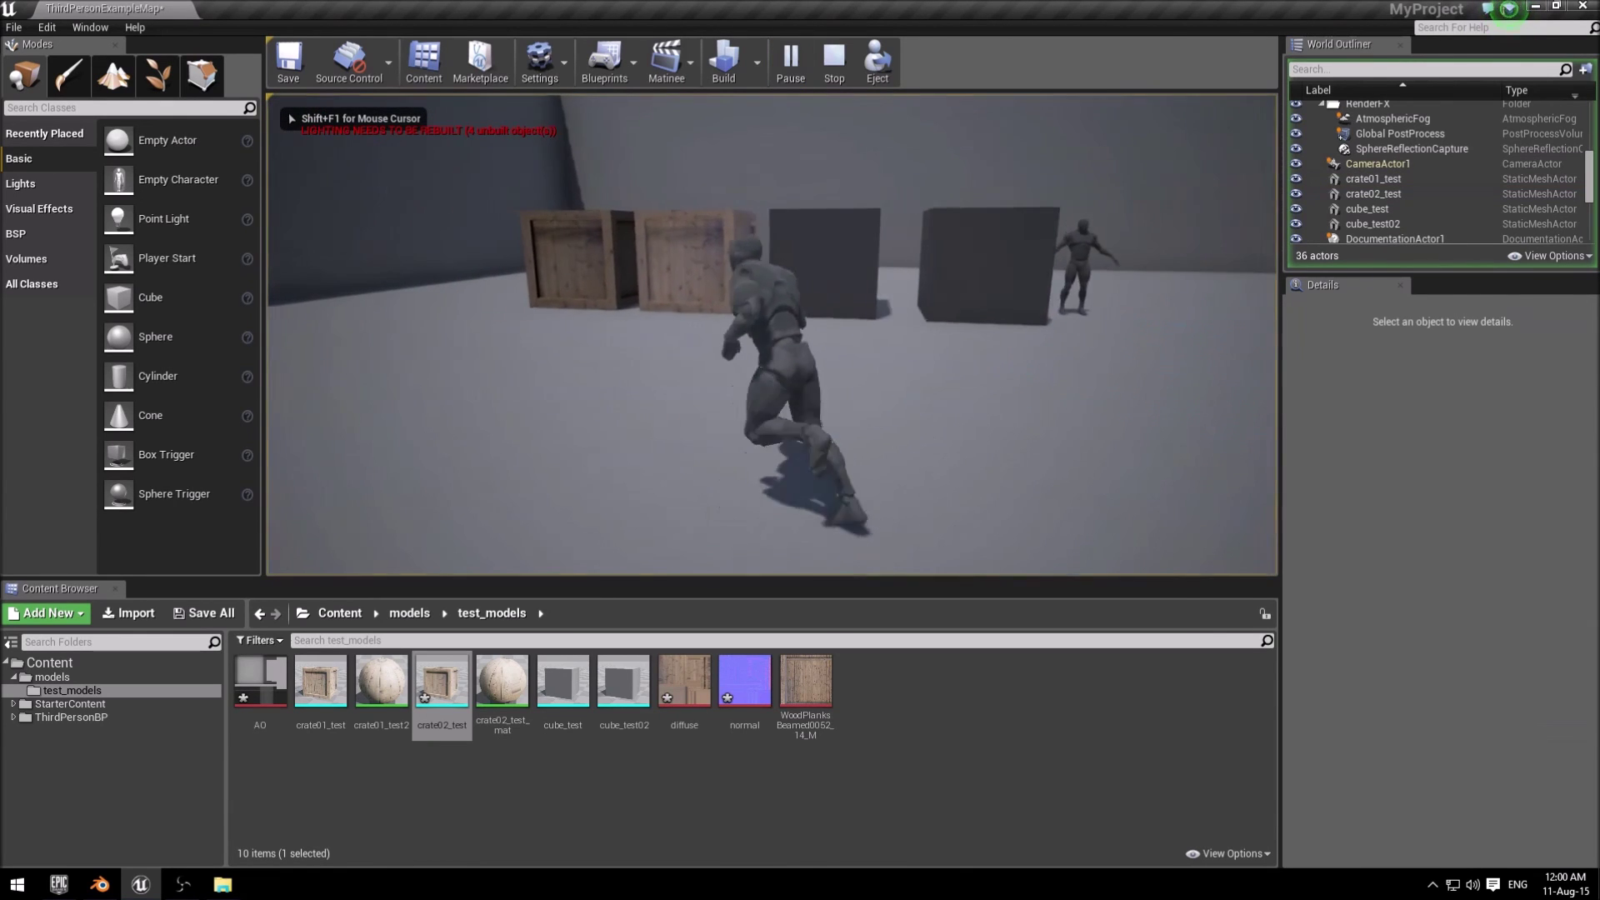
{"action": "key", "text": "w"}
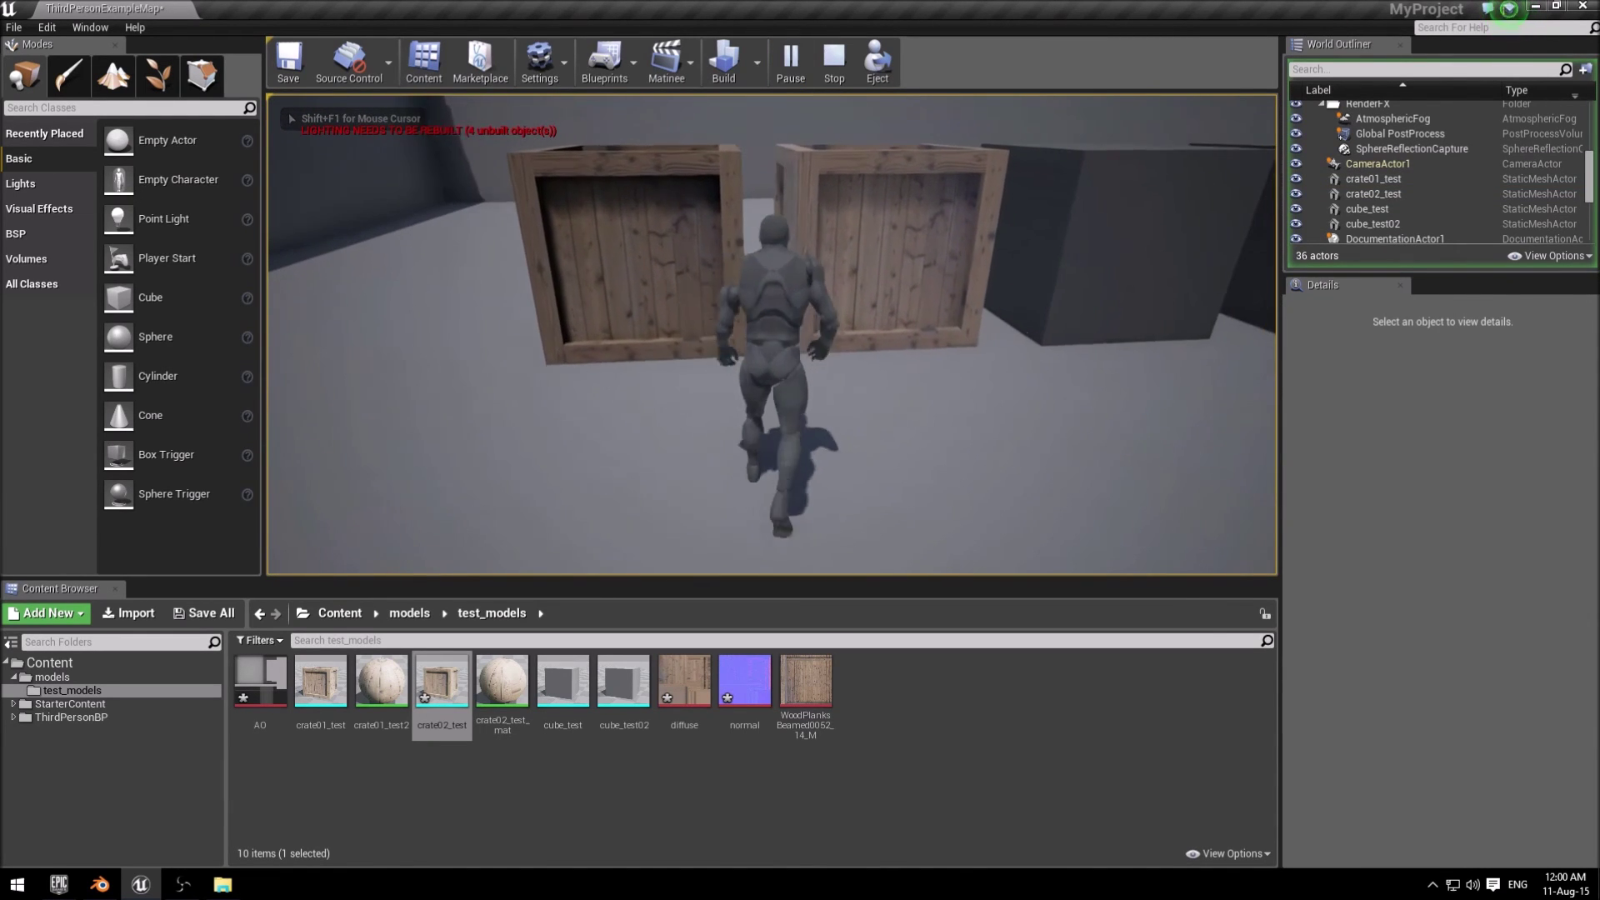
{"action": "key", "text": "w"}
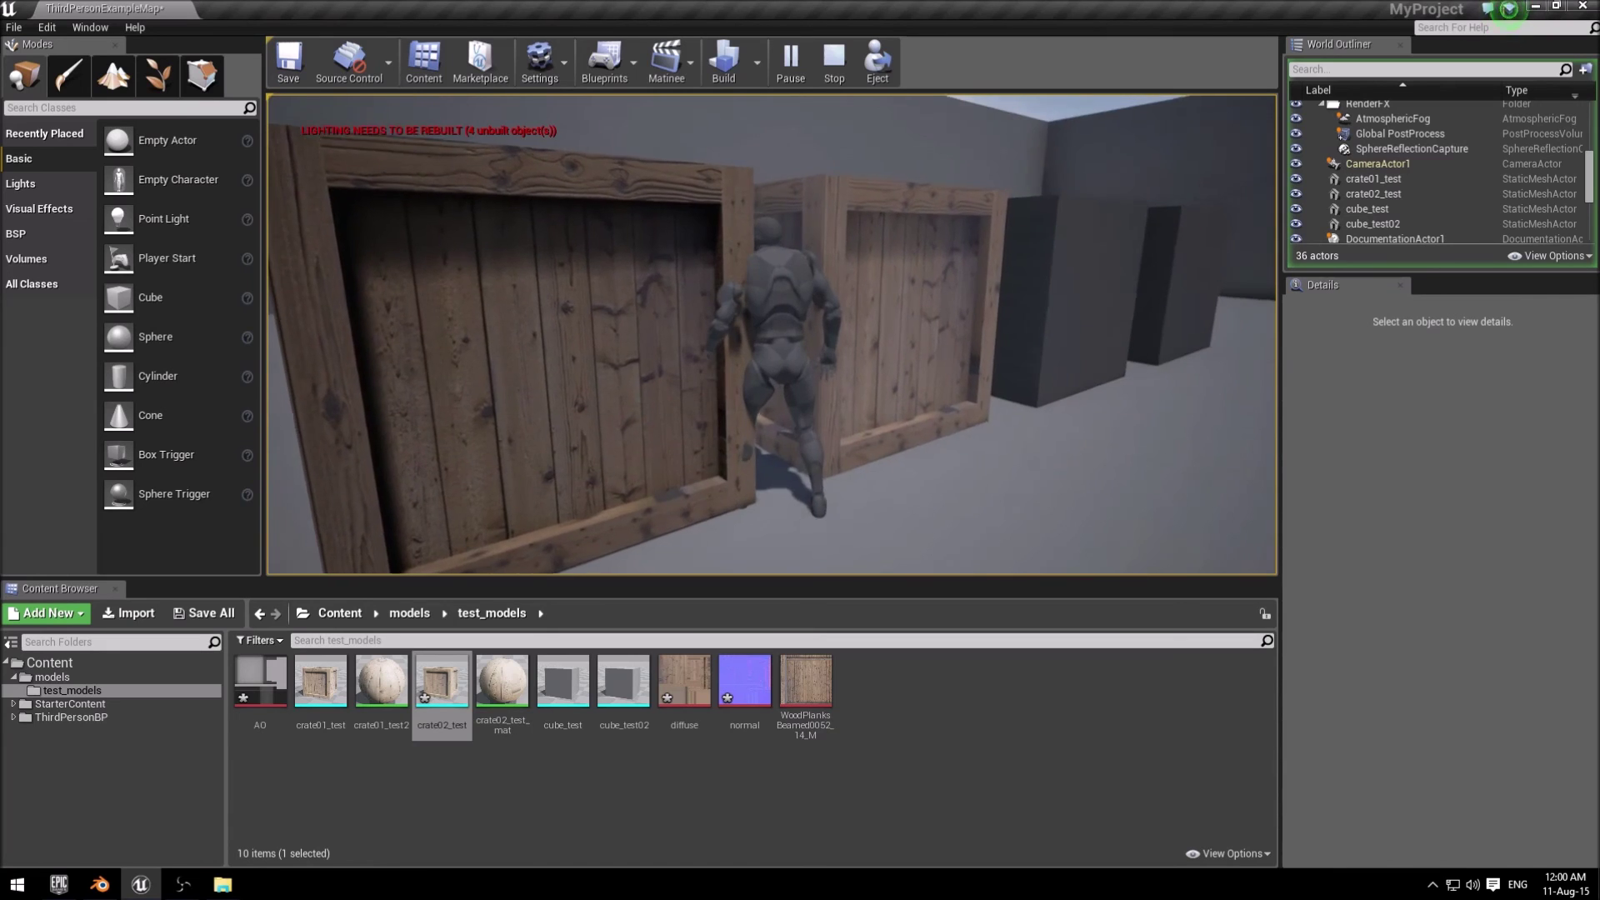
{"action": "key", "text": "w"}
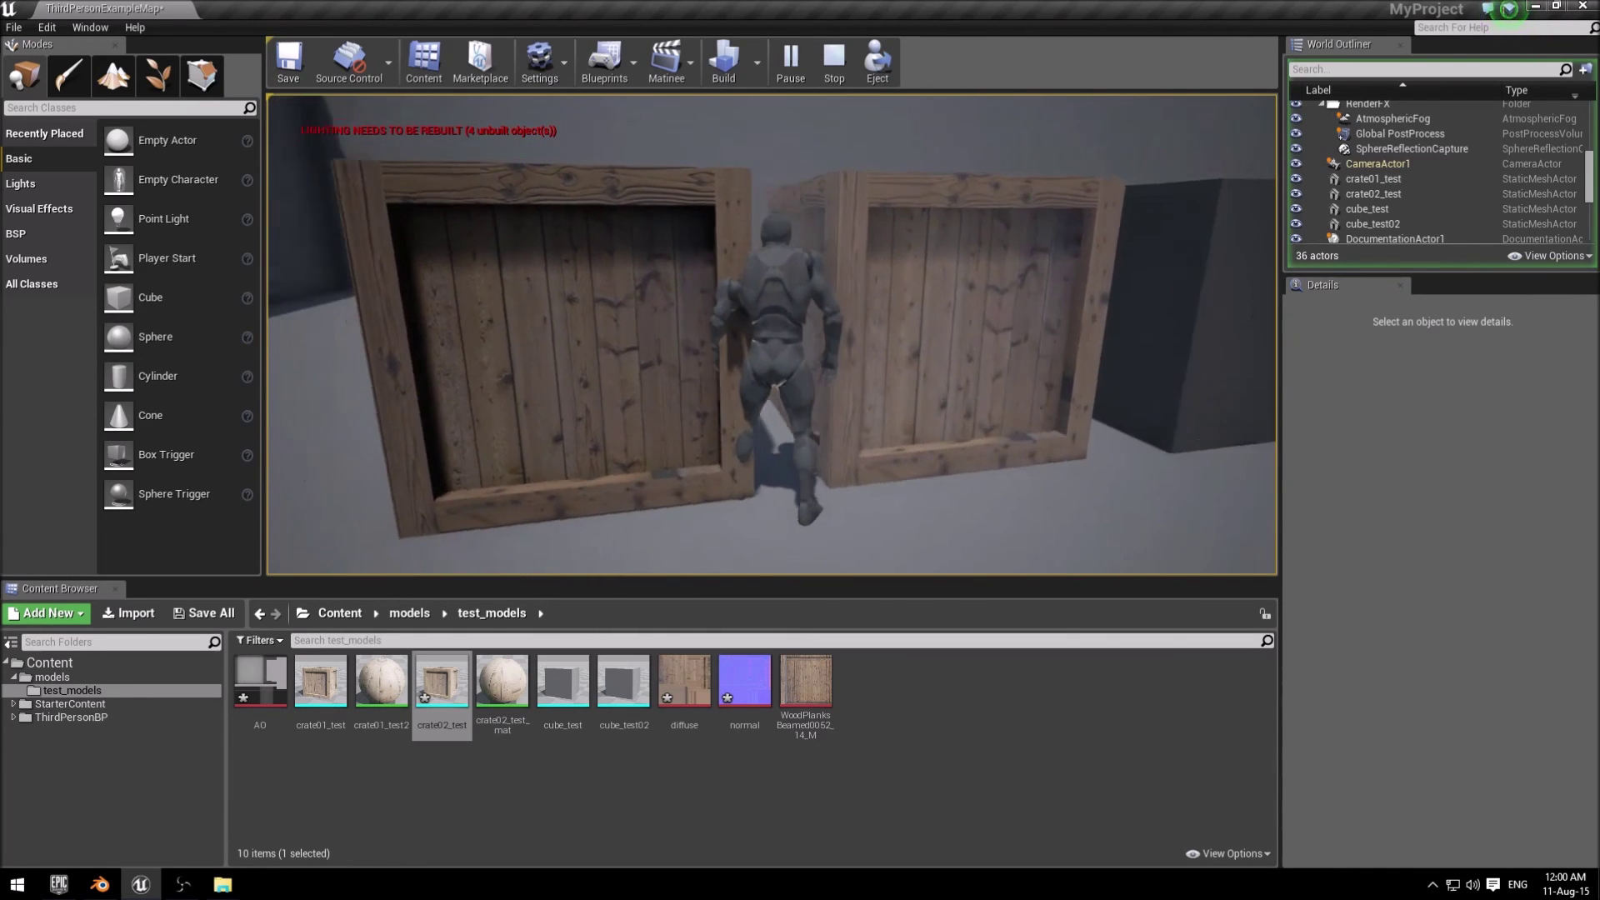
{"action": "key", "text": "w"}
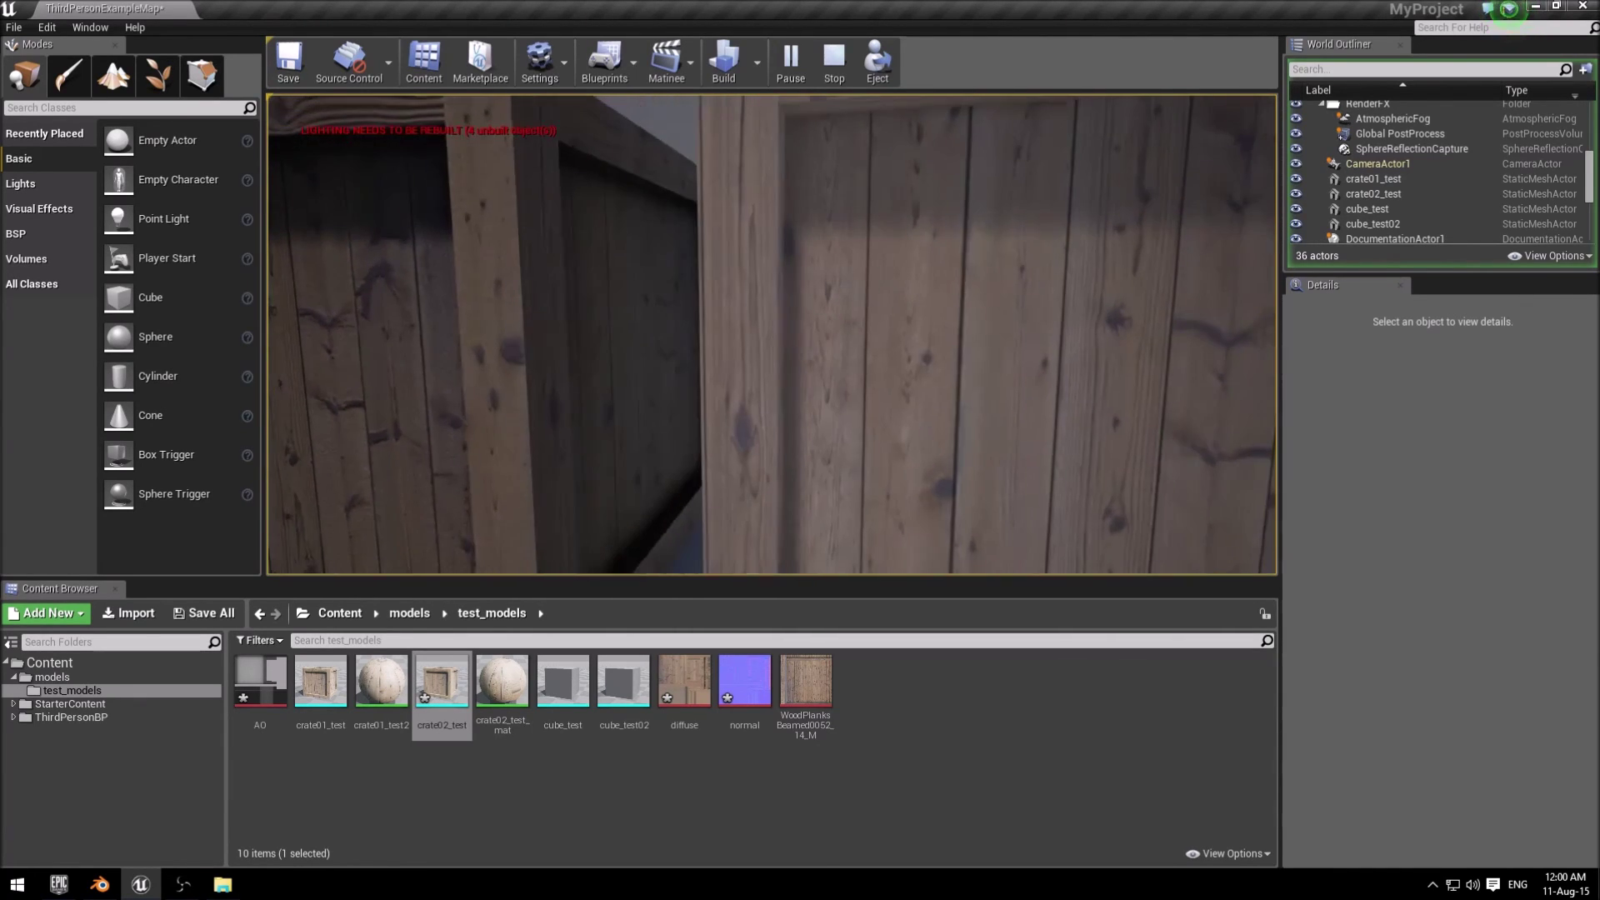
Walk around the crates, inspecting their plank walls and tops from different angles.
{"action": "key", "text": "w"}
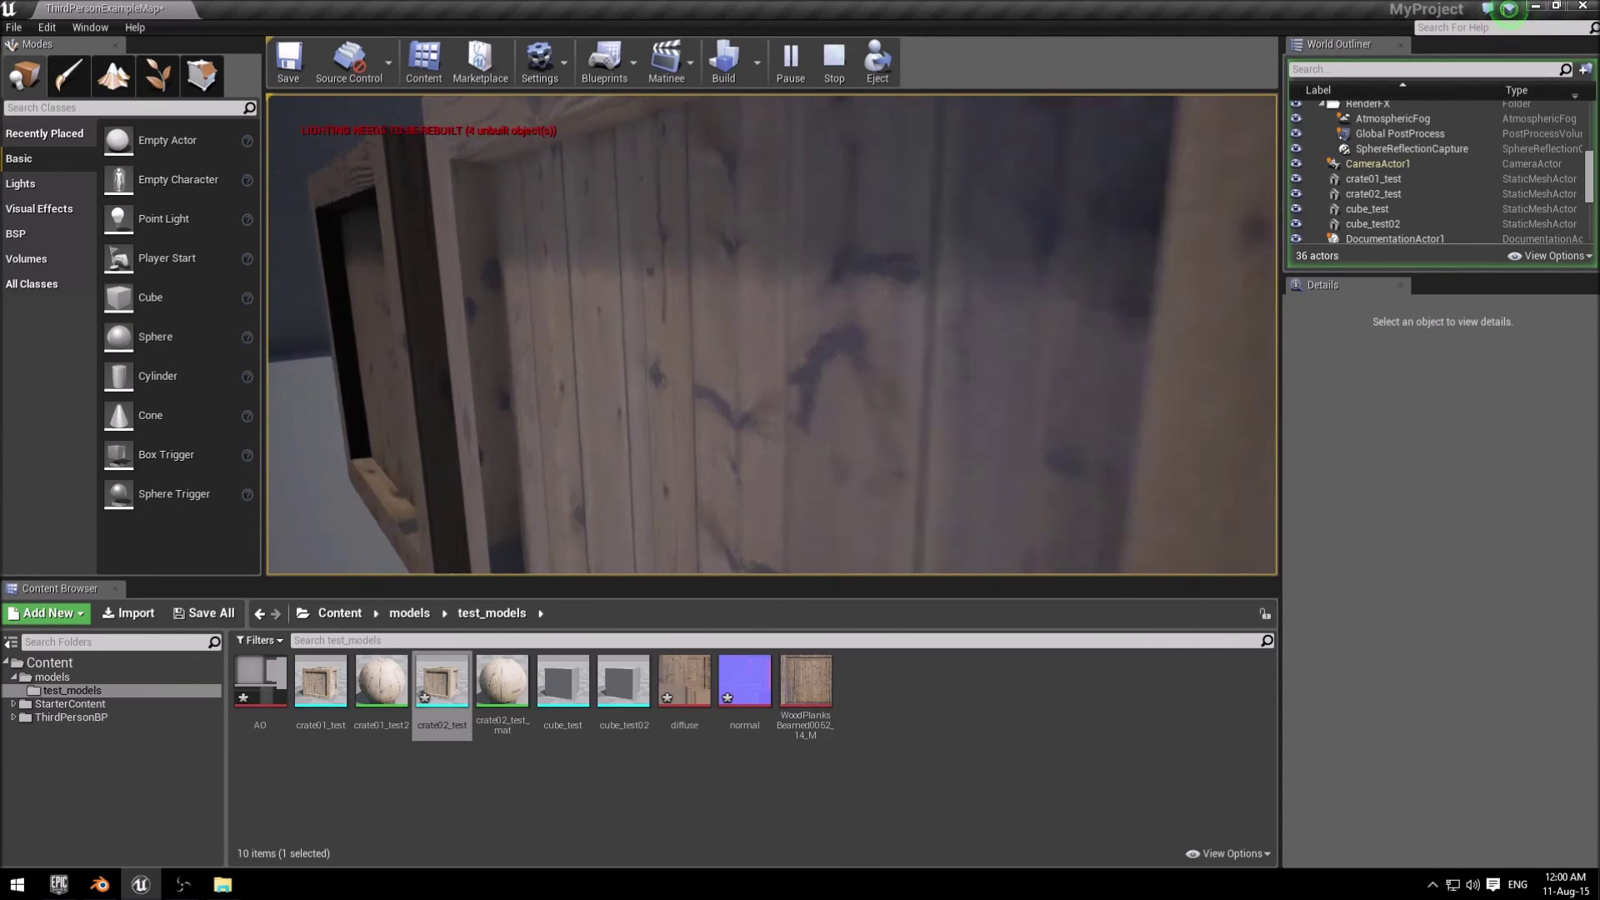
{"action": "key", "text": "w"}
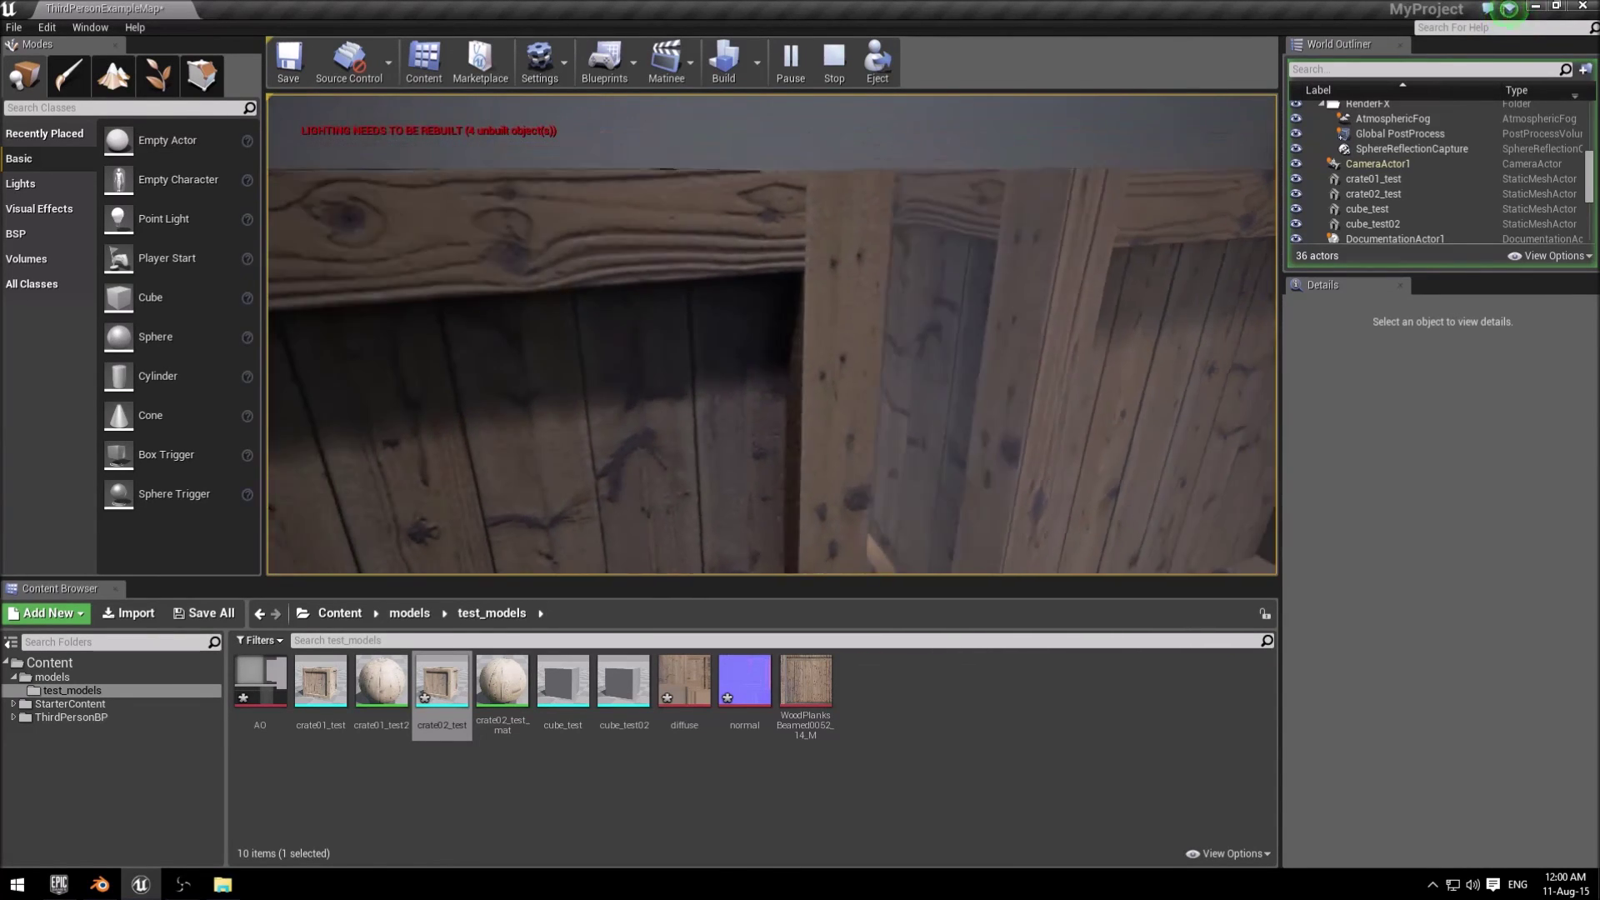
{"action": "key", "text": "w"}
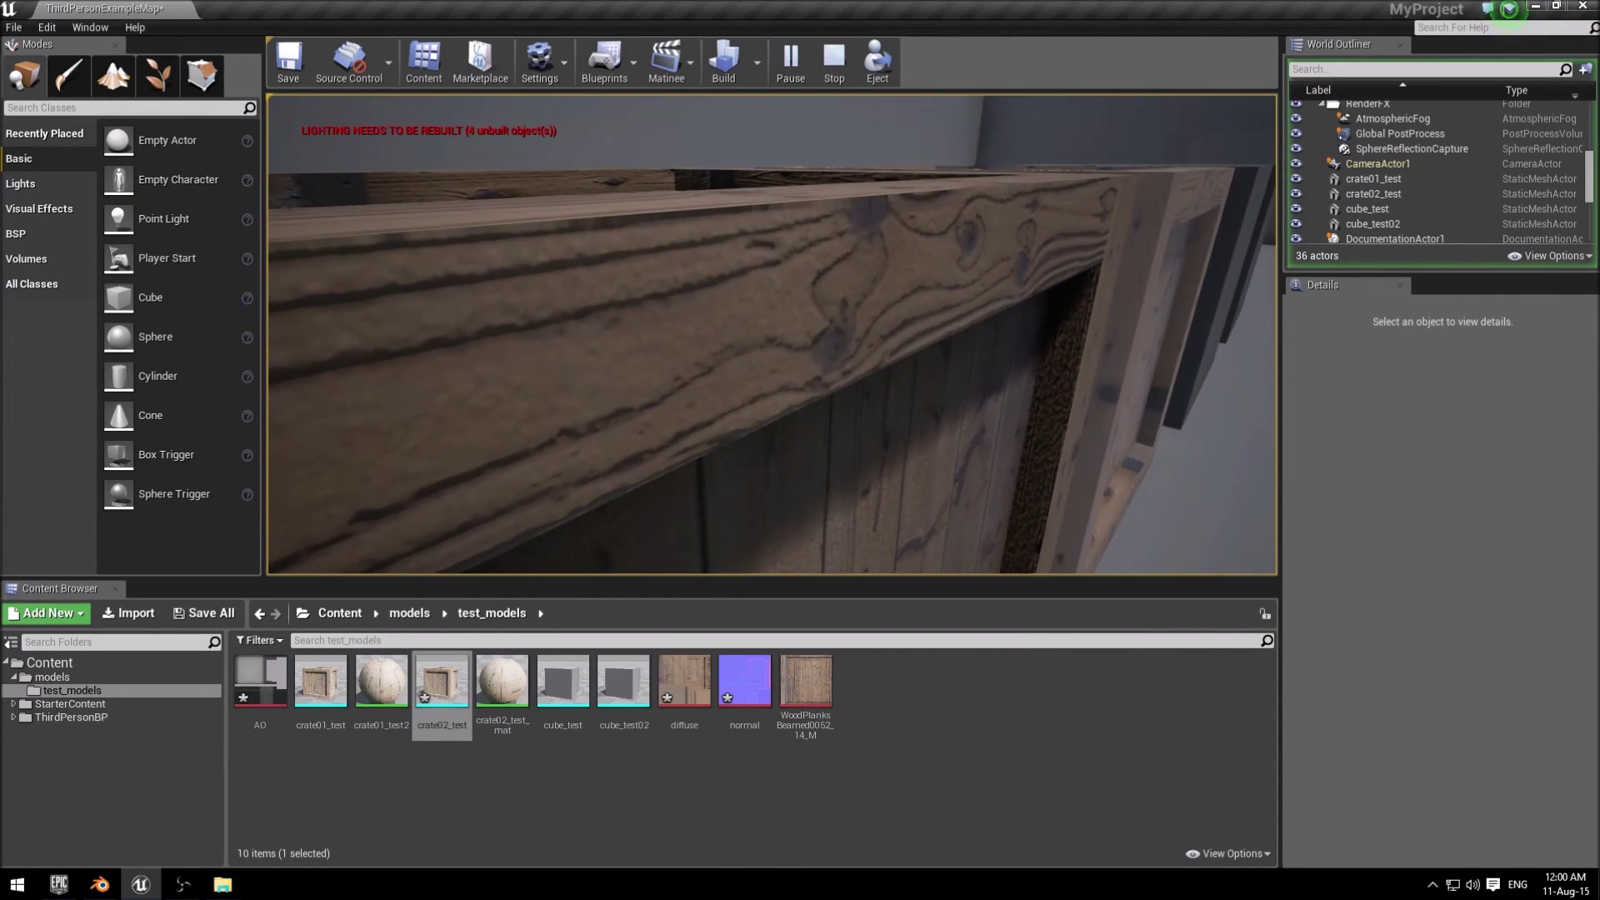
{"action": "key", "text": "w"}
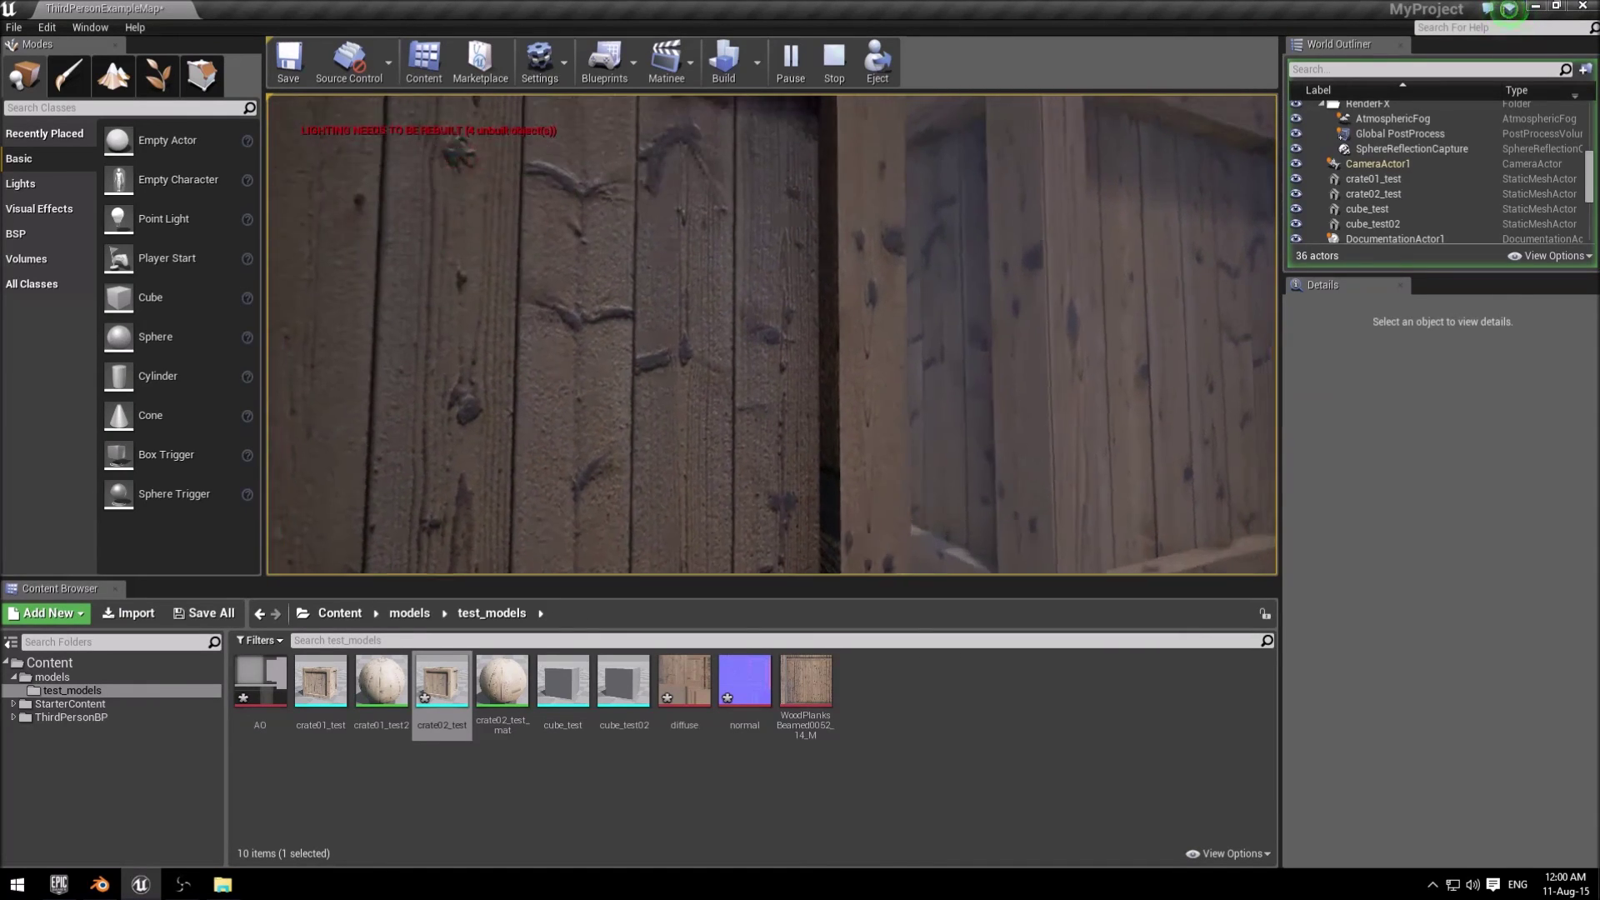
{"action": "key", "text": "w"}
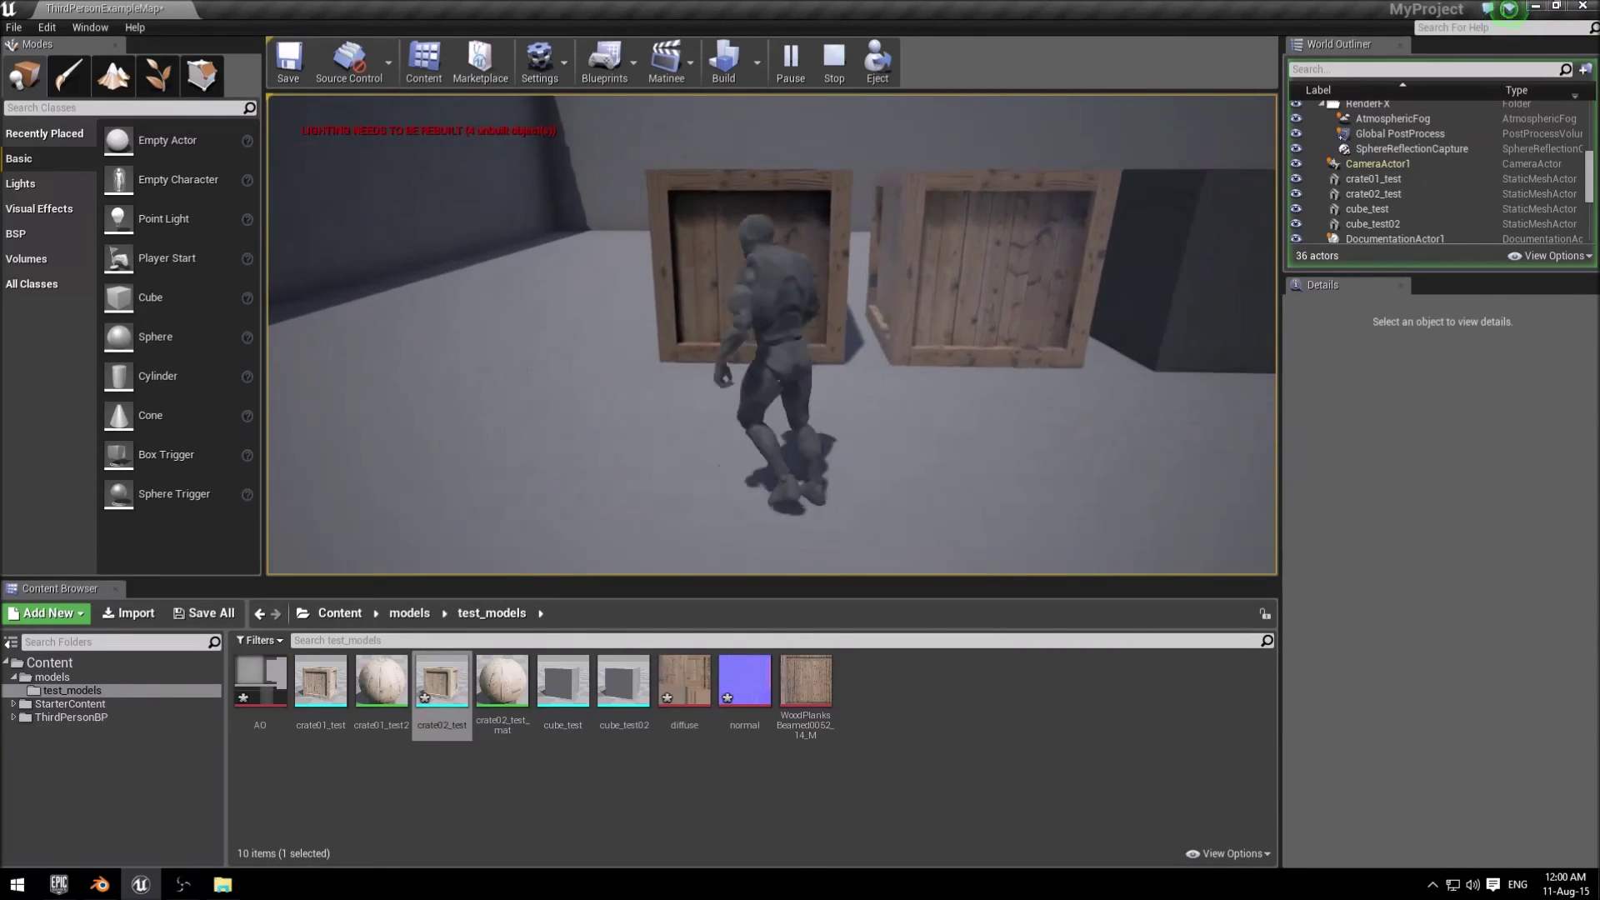
{"action": "key", "text": "d"}
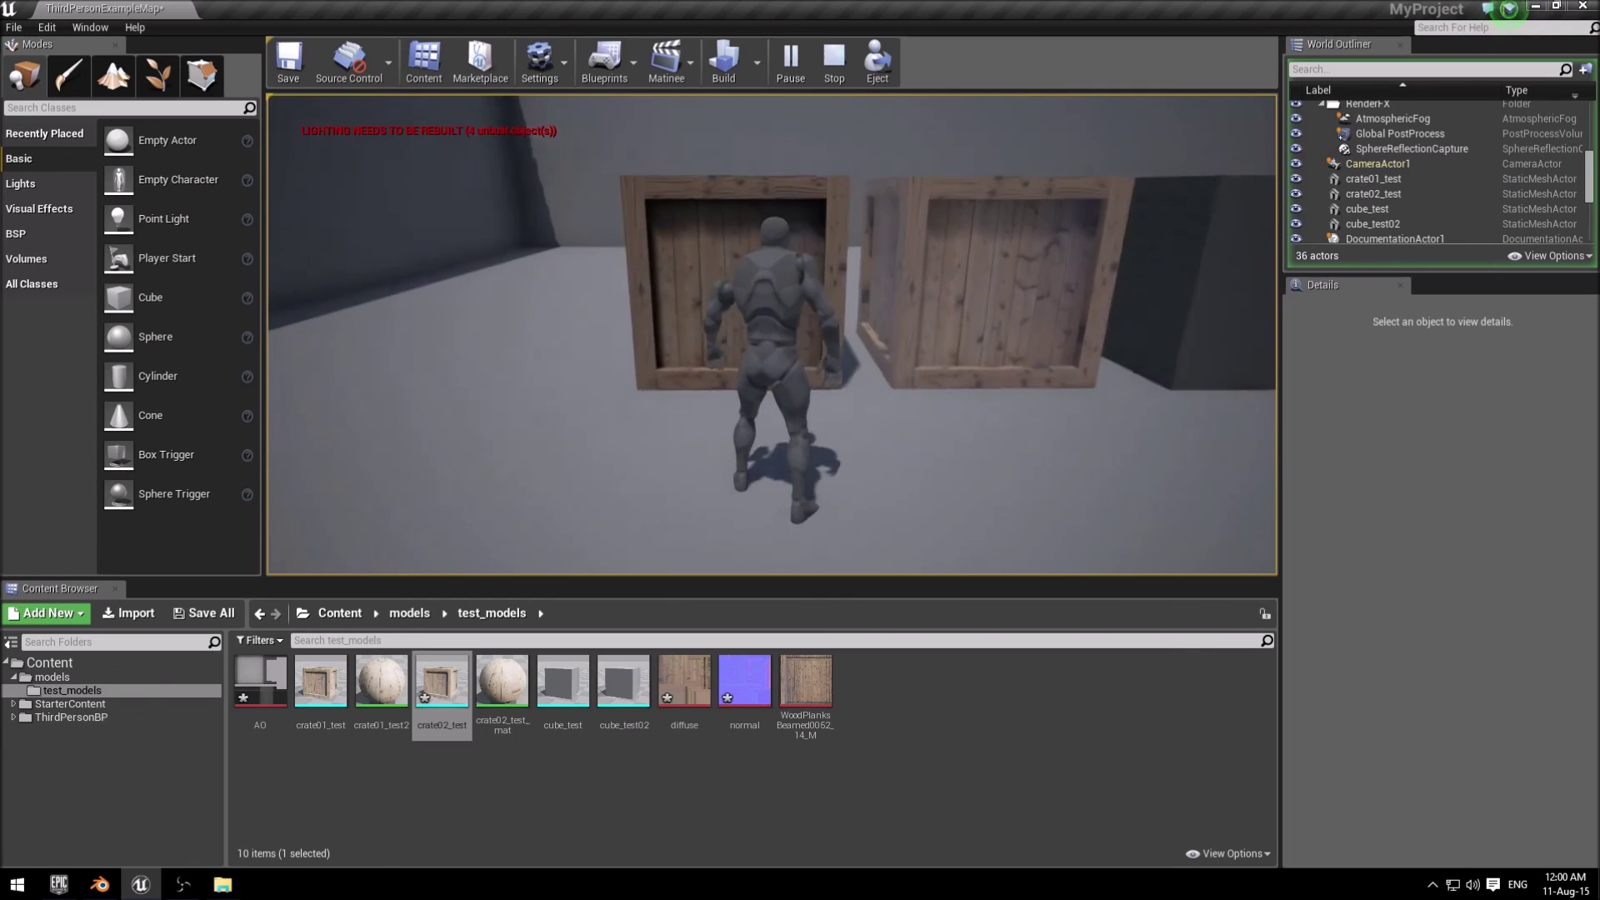